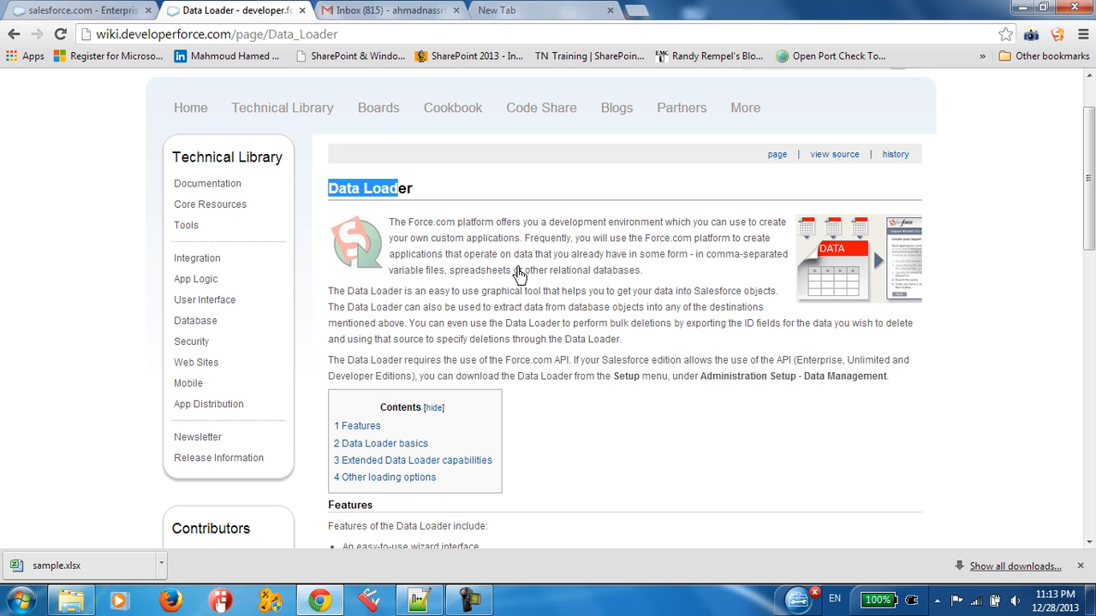
left_click(522, 289)
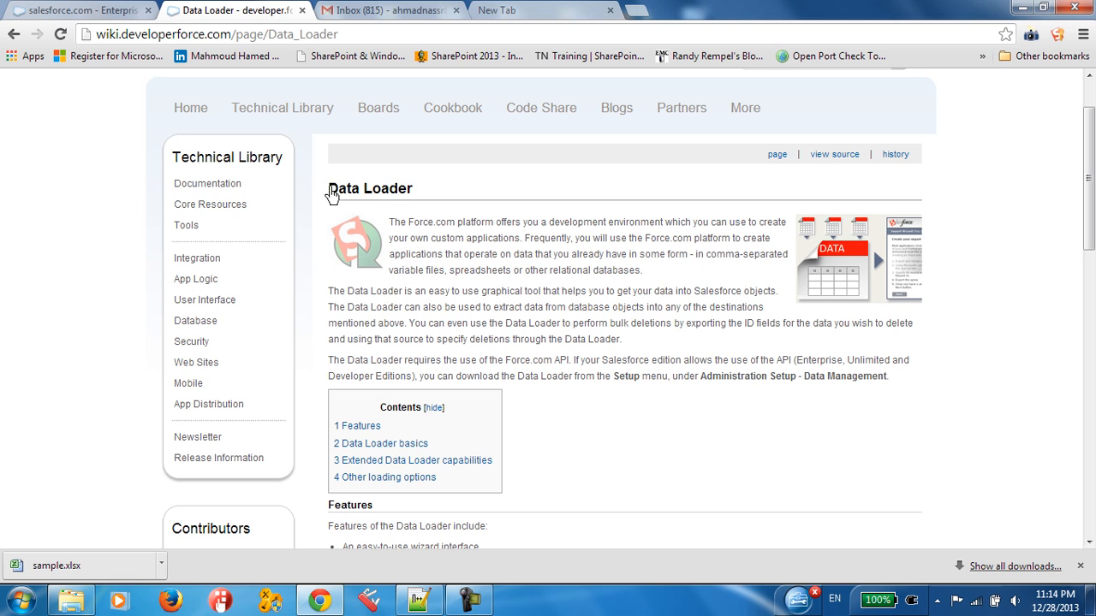
left_click_drag(330, 195, 401, 200)
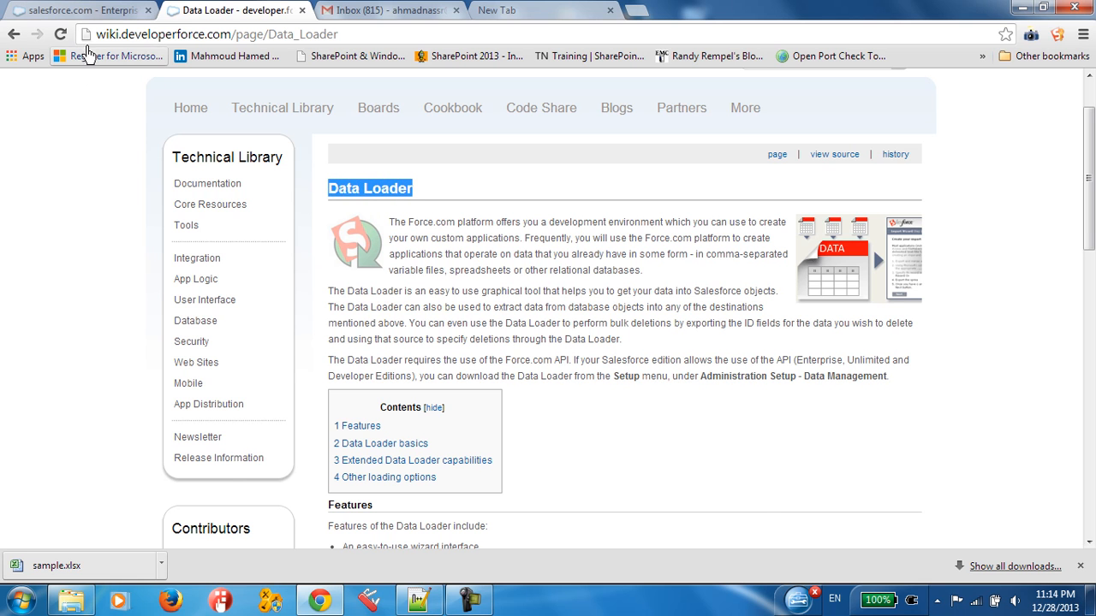
Step: Switch to the open Salesforce page in the browser and open its Setup area
left_click(75, 12)
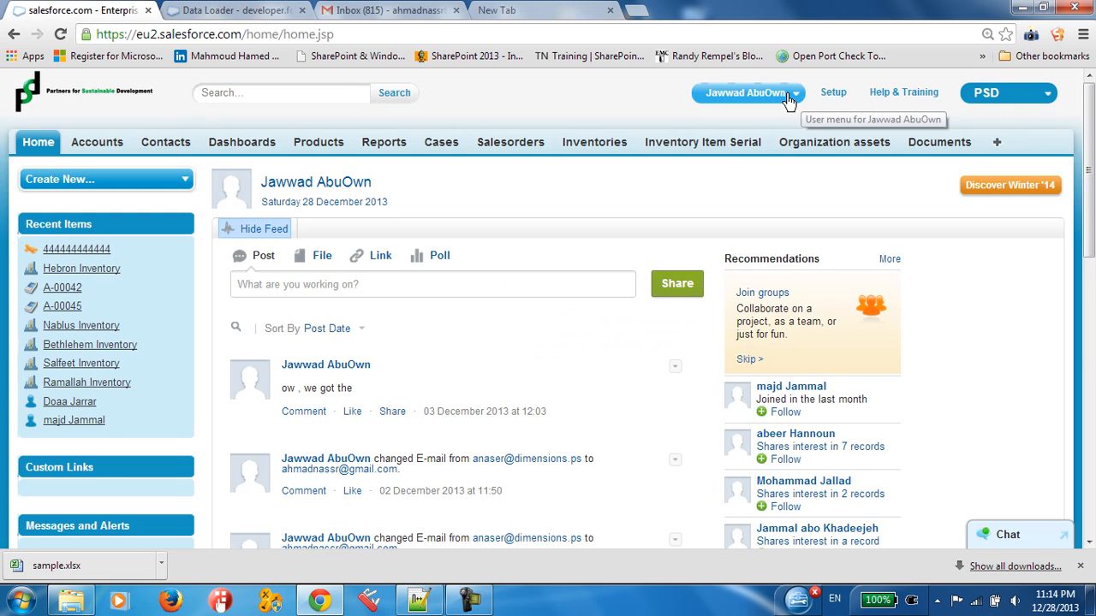
left_click(741, 94)
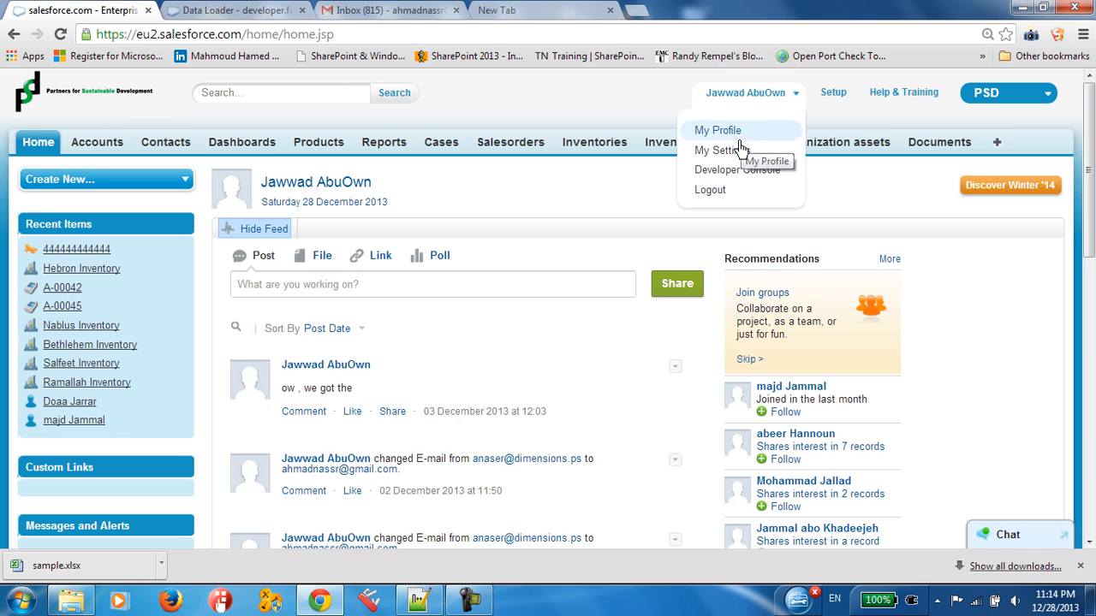
left_click(840, 92)
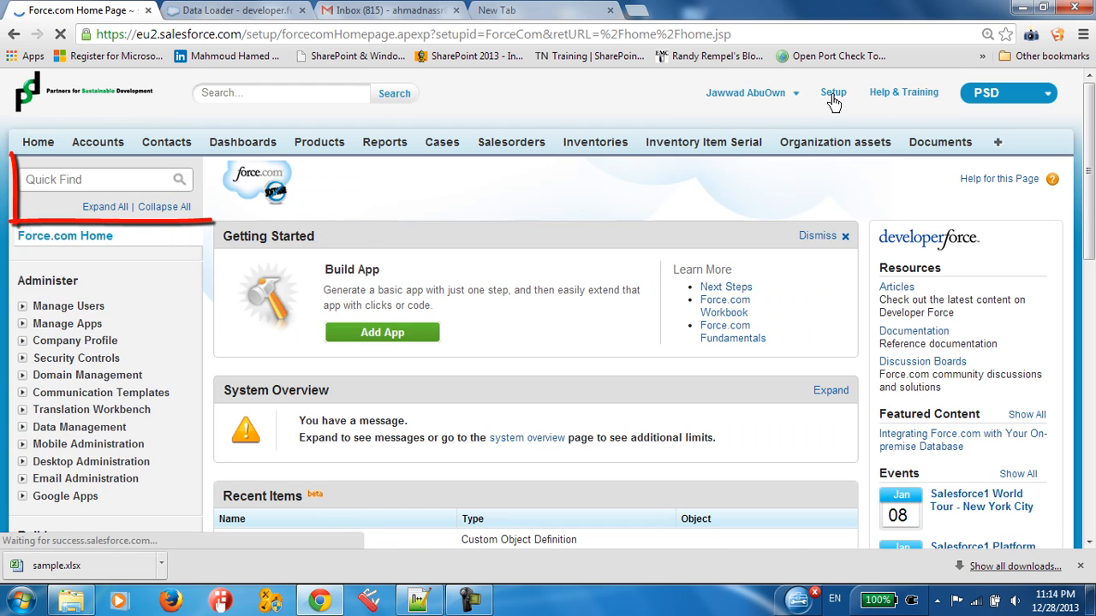
Step: Filter the Salesforce setup tree with "dat" and open the Data Loader page under Data Management
left_click(120, 184)
type("data")
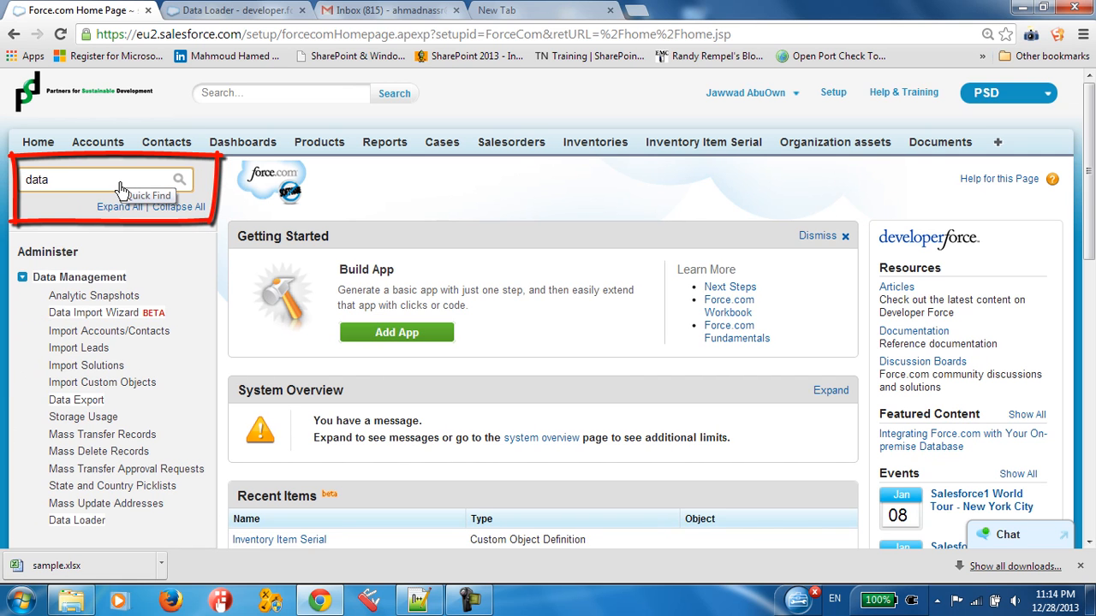
type("lo")
left_click_drag(115, 181, 4, 184)
type("dats")
left_click_drag(71, 187, 7, 185)
type("dats")
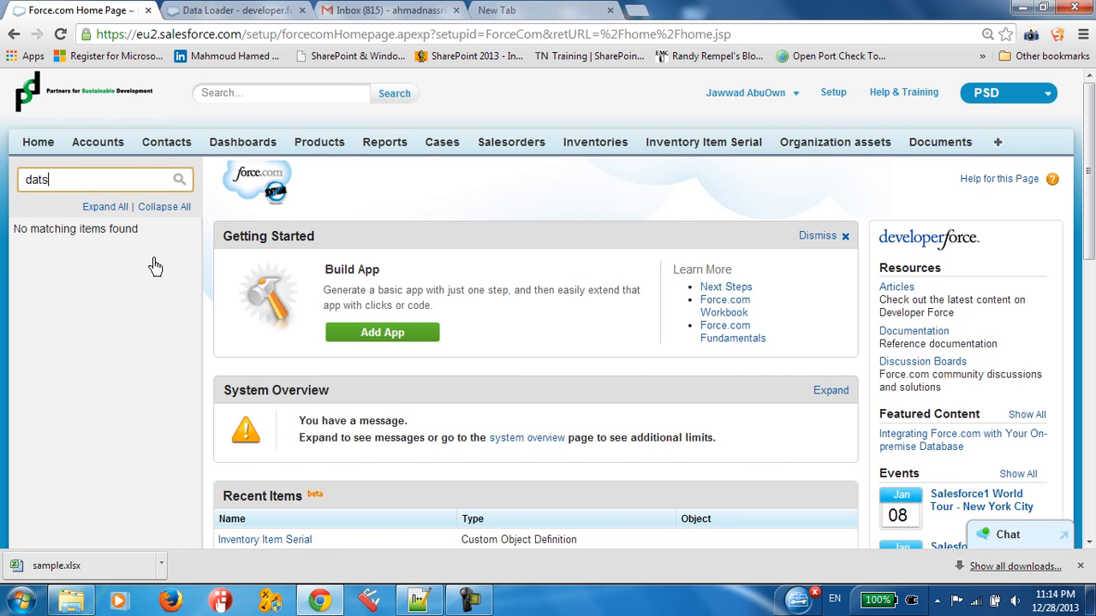
key("BackSpace")
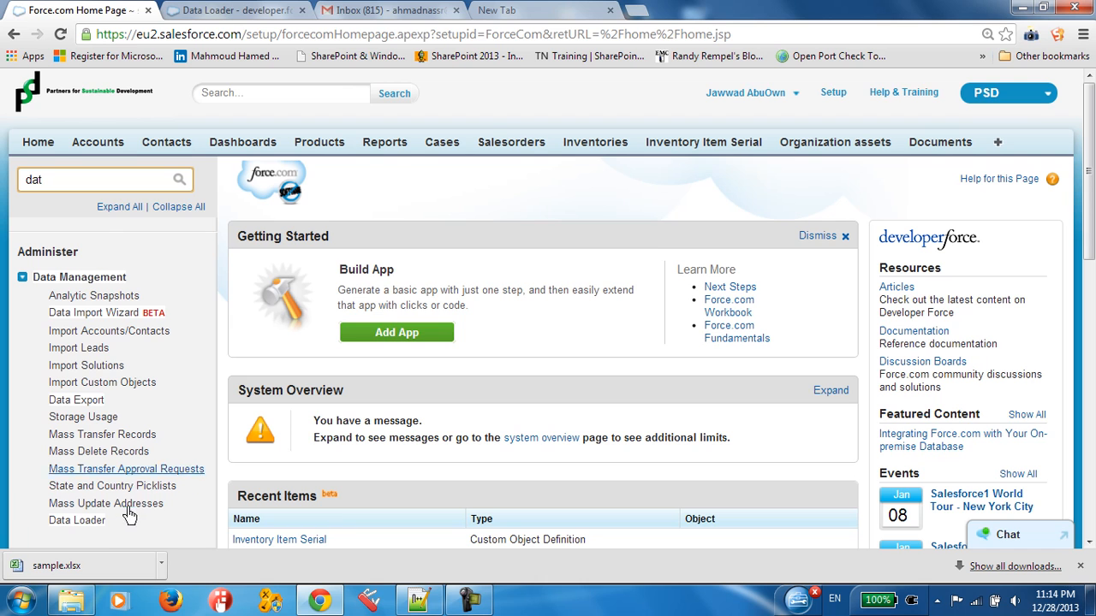
left_click(77, 520)
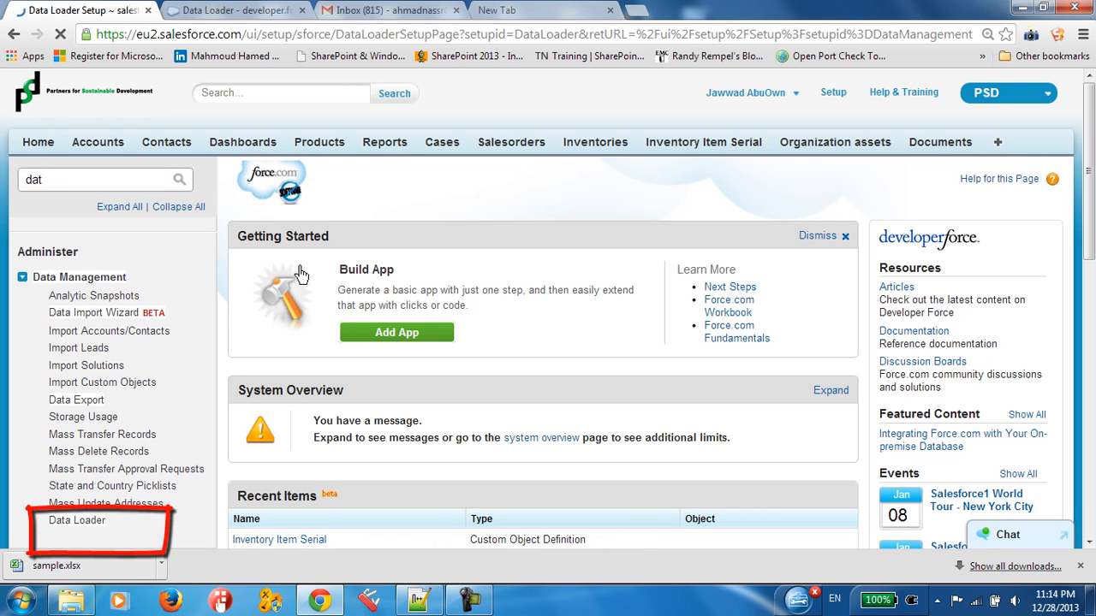
Step: Start downloading the Data Loader installer from the Data Loader Setup page
scroll(352, 404, "down", 1)
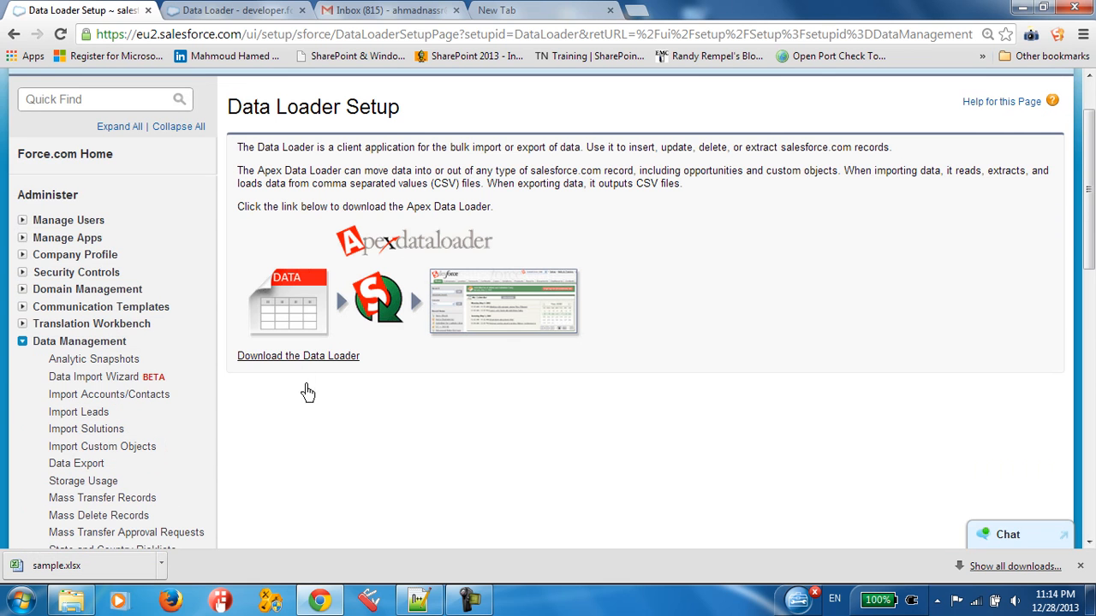
left_click(321, 366)
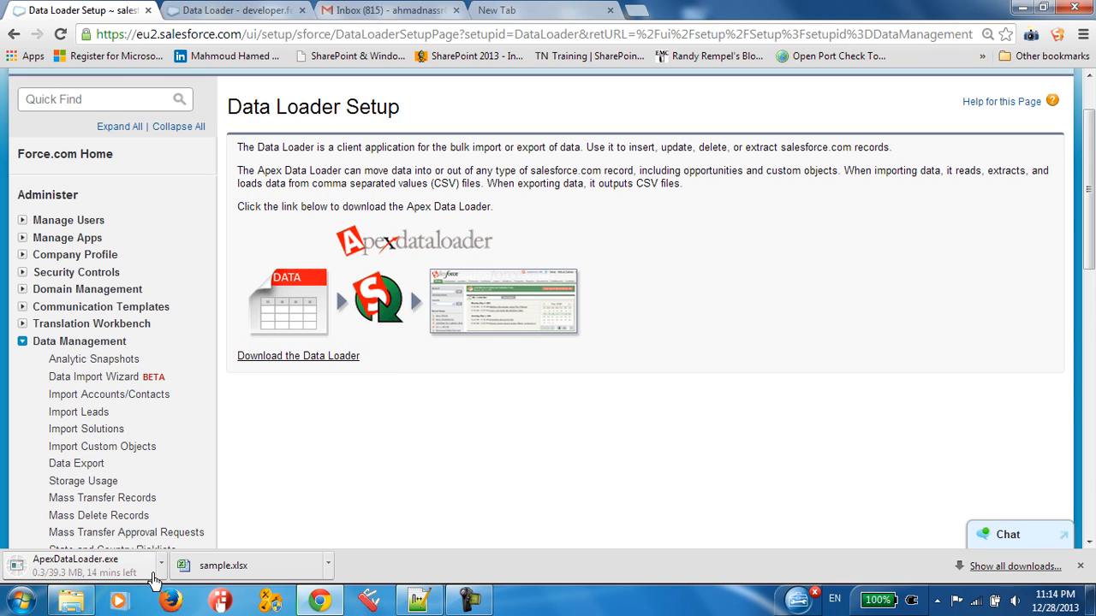
left_click(161, 567)
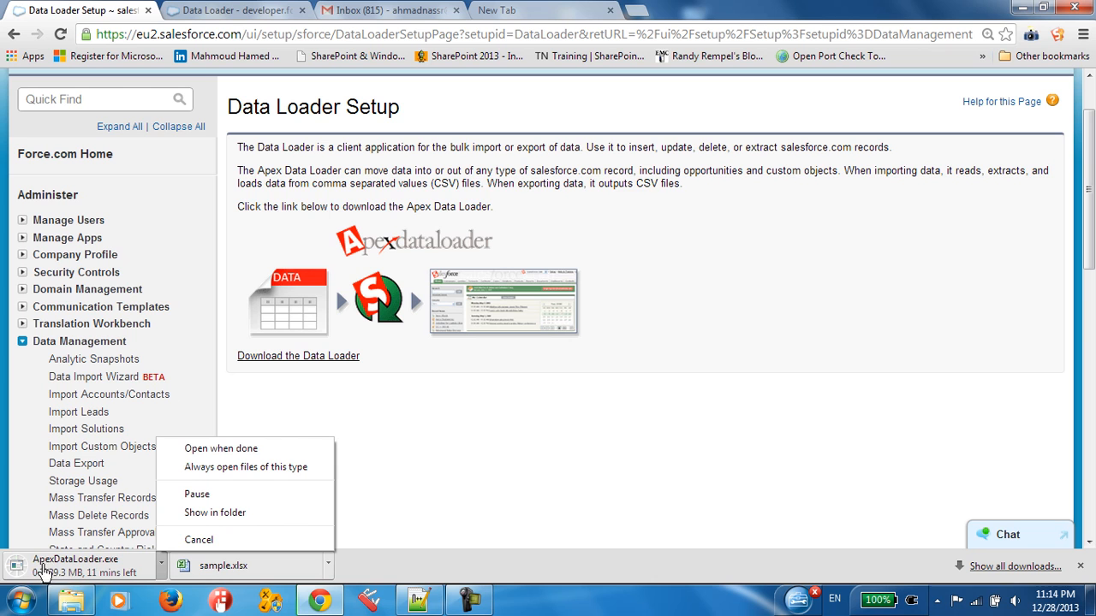
left_click(518, 443)
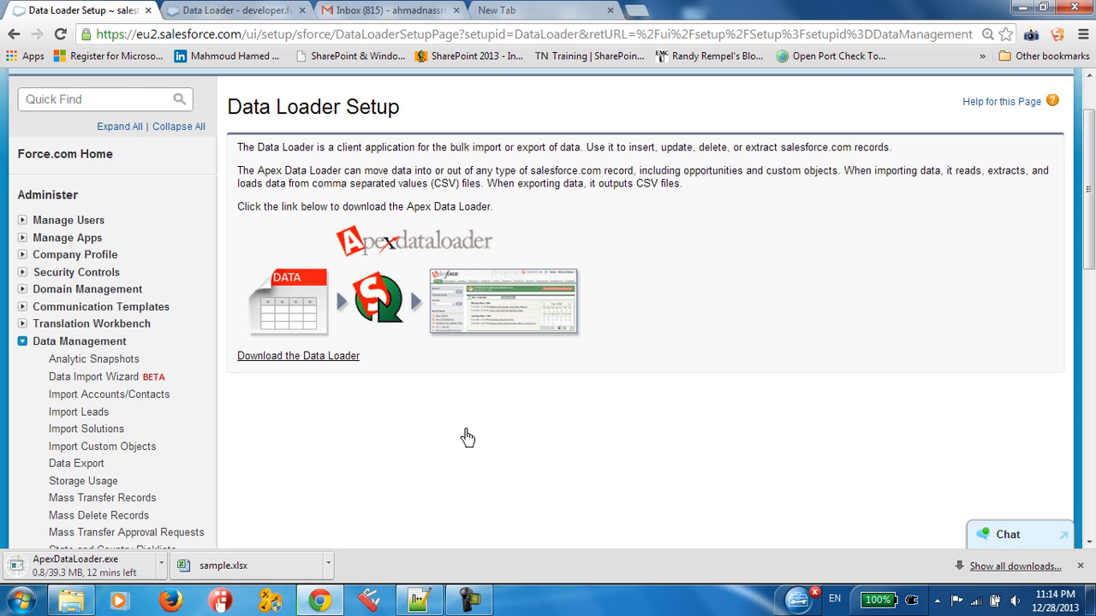
left_click(469, 599)
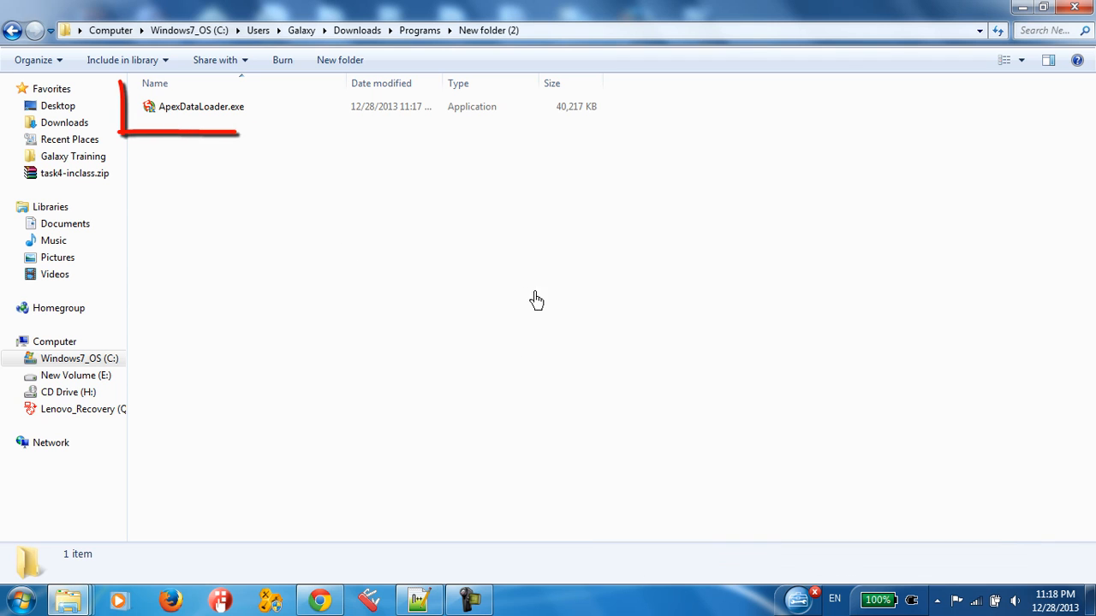
Step: Run the downloaded ApexDataLoader.exe installer as administrator
left_click(203, 108)
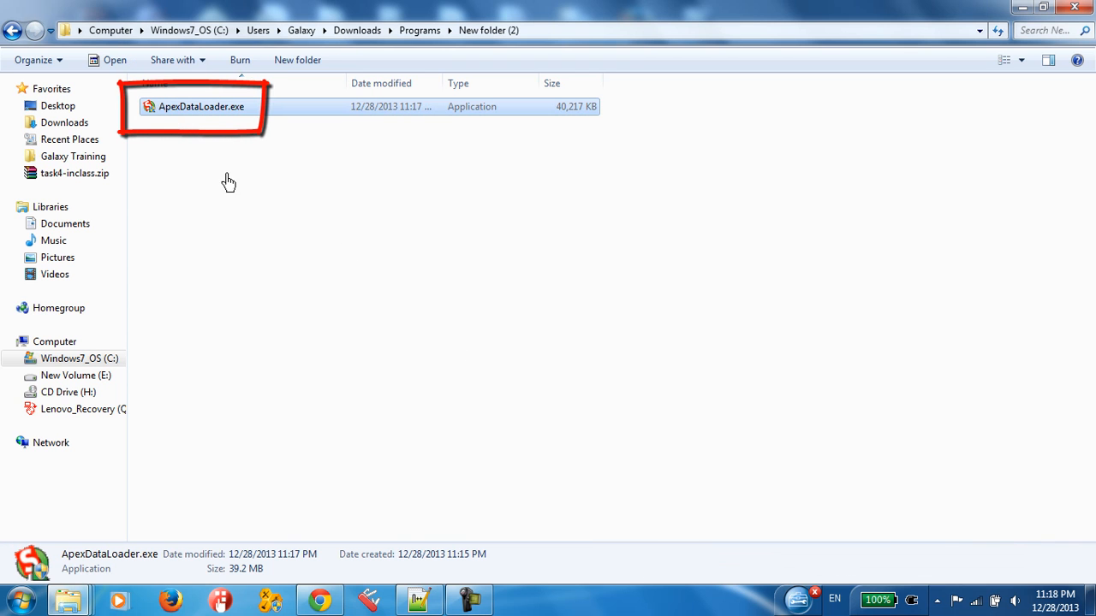
right_click(188, 113)
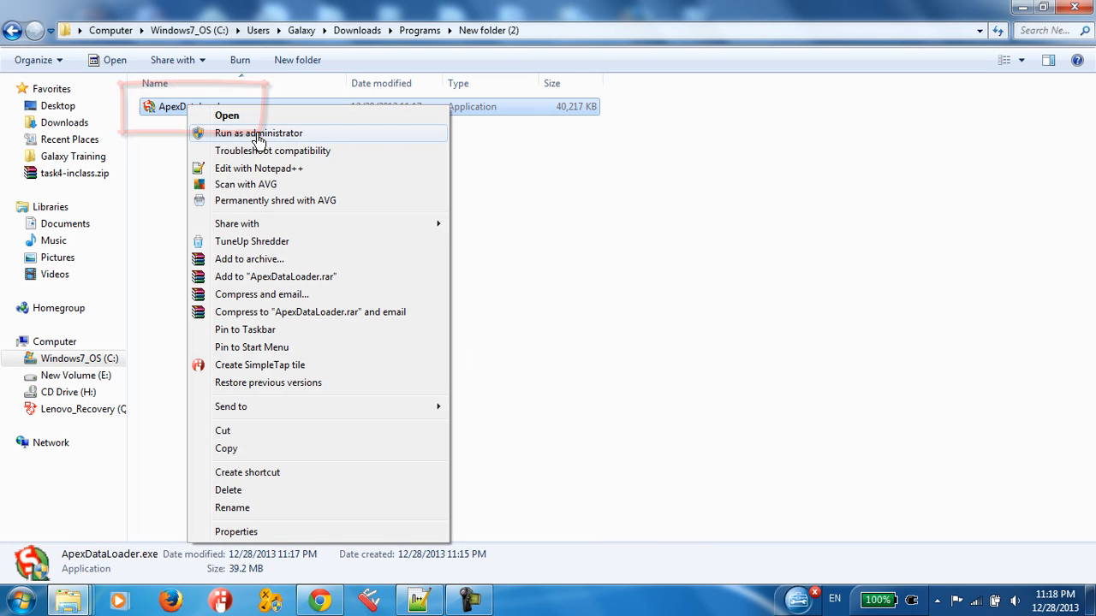
left_click(228, 136)
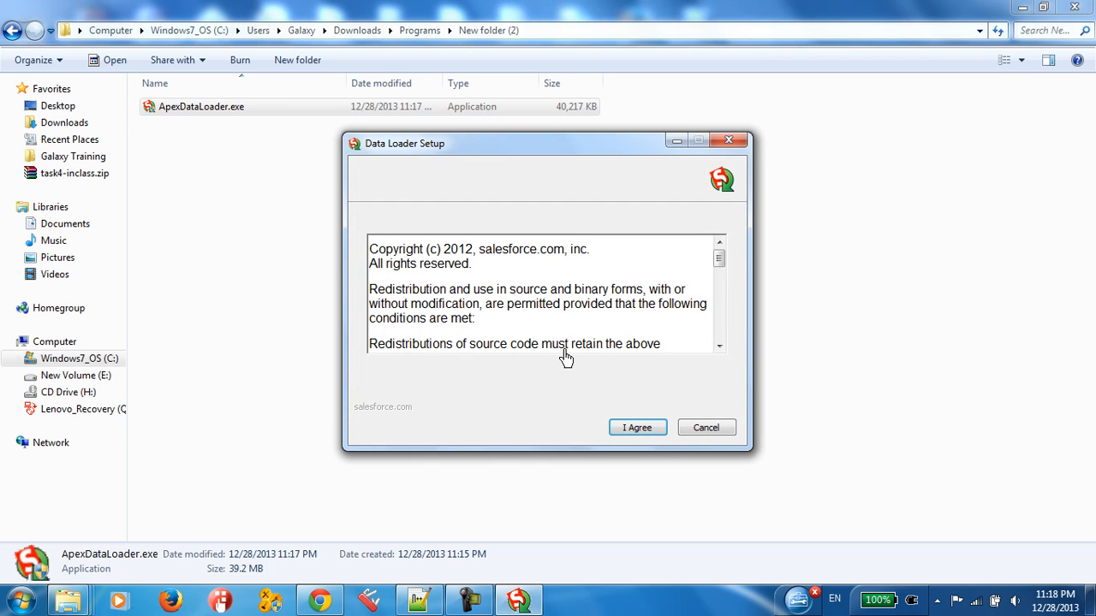
Step: Accept the Data Loader licence and complete the installation in the default destination folder
left_click(635, 430)
left_click(640, 429)
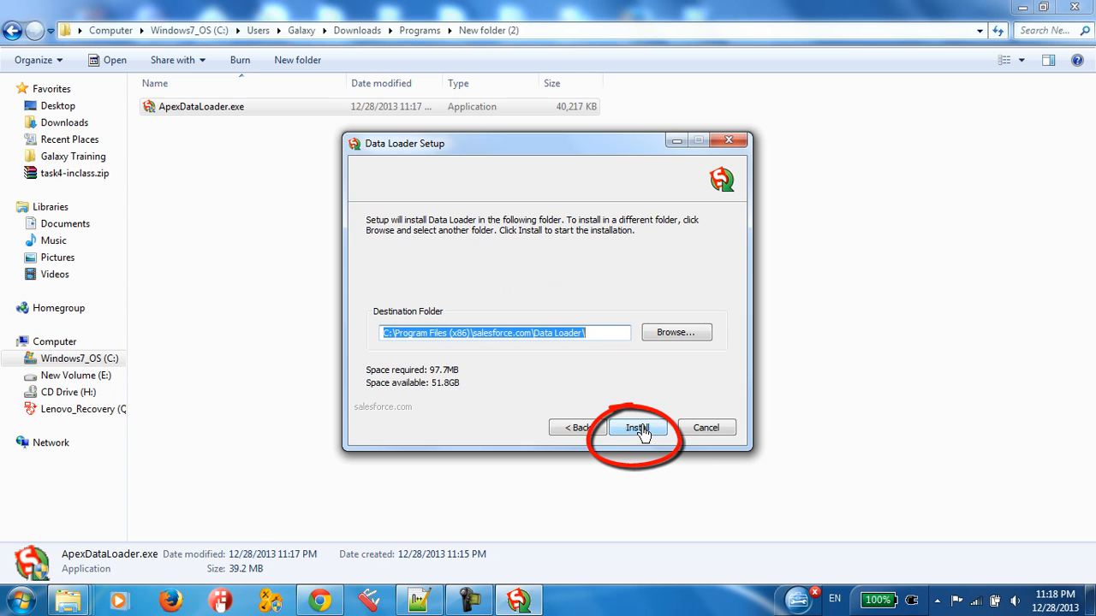
left_click(640, 430)
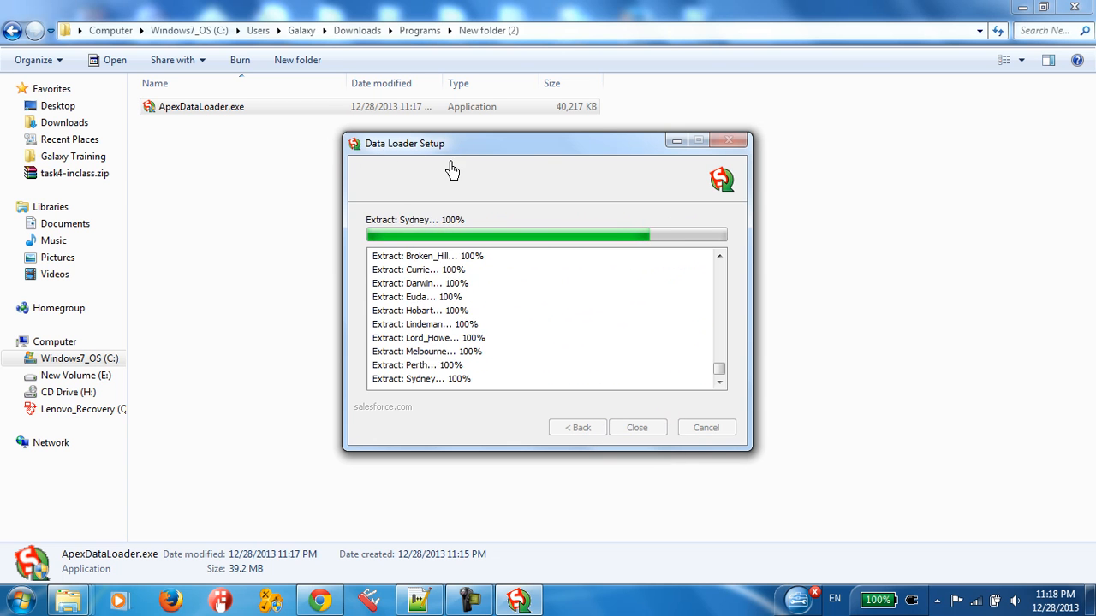
left_click(648, 430)
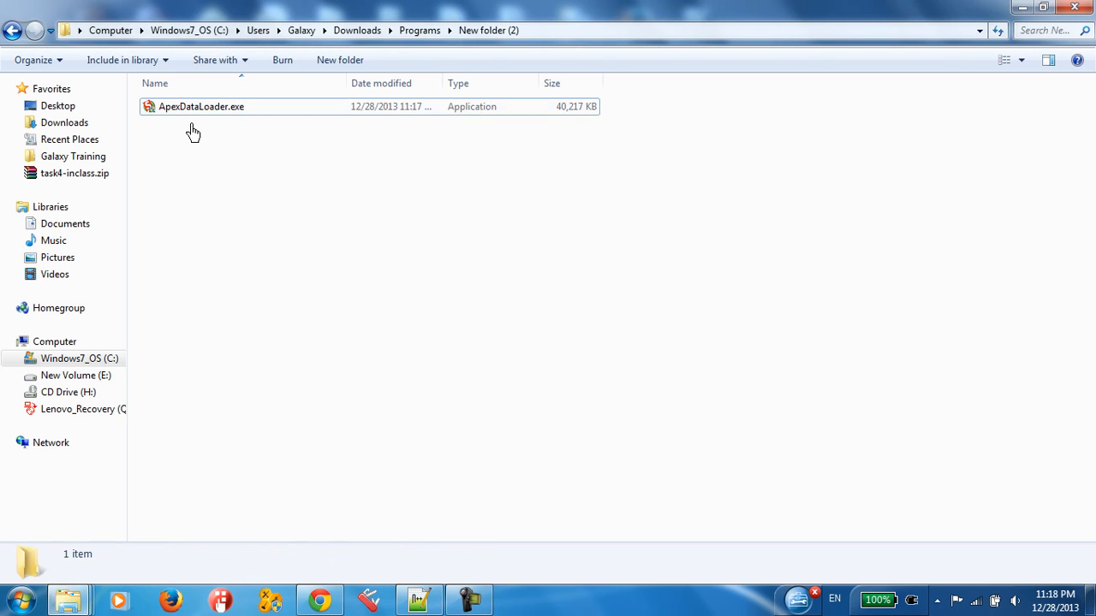
right_click(244, 161)
left_click(316, 224)
left_click(194, 108)
left_click(242, 211)
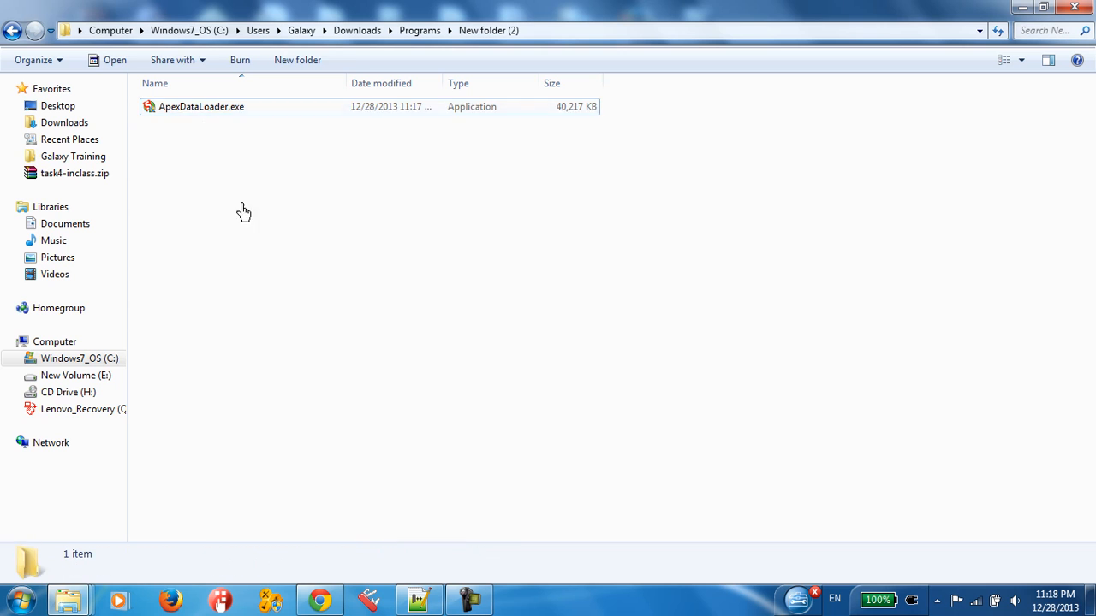
left_click(182, 109)
left_click(357, 314)
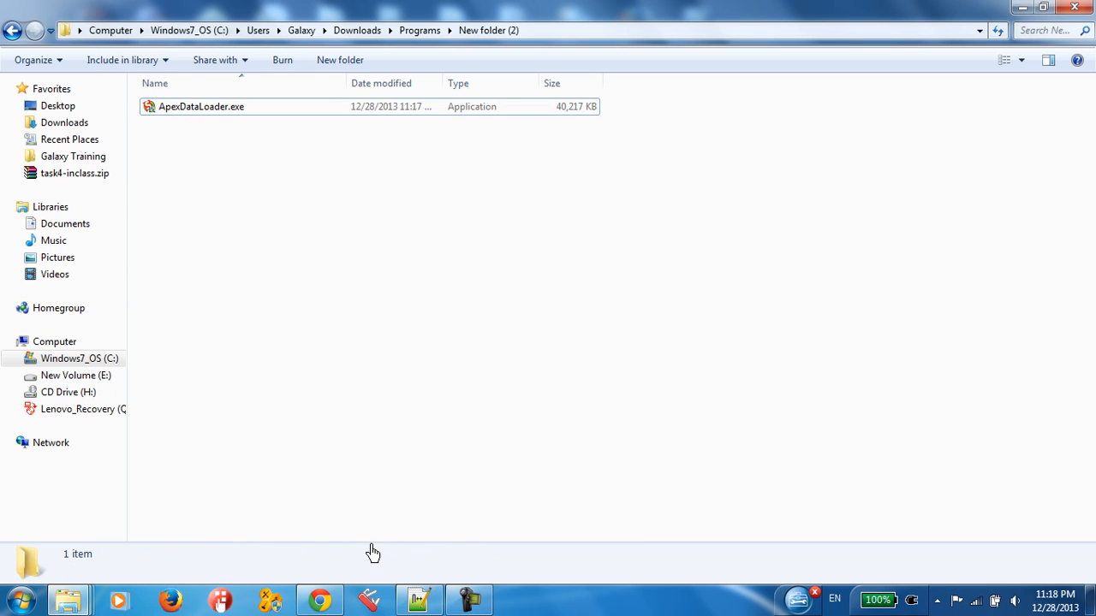
Step: Search the web for "jdk download" in a new browser tab, then return to the installer's folder
left_click(320, 599)
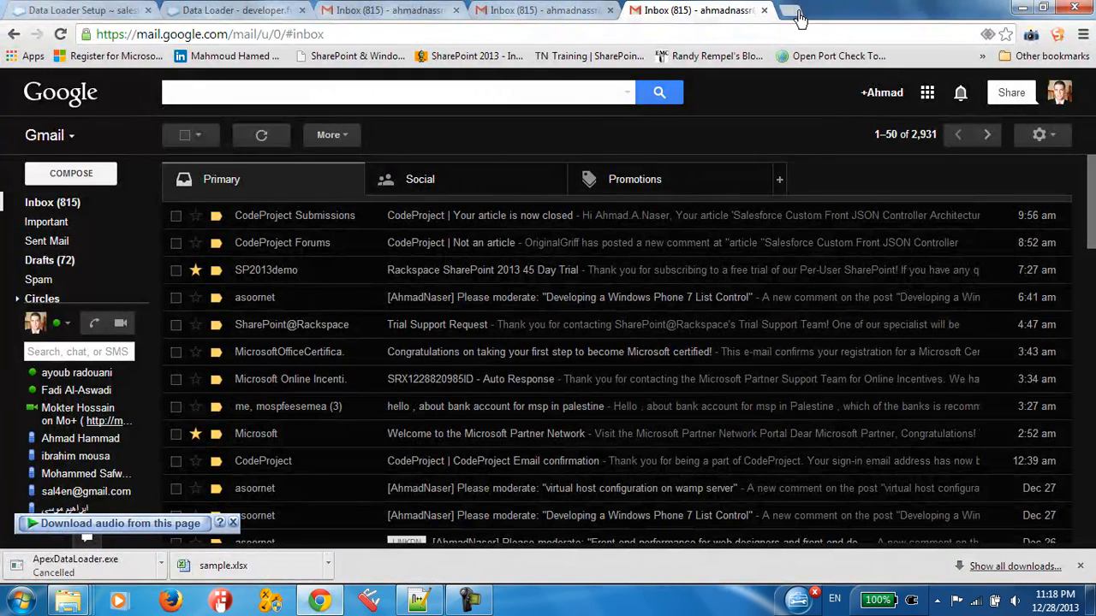
left_click(788, 11)
type("j")
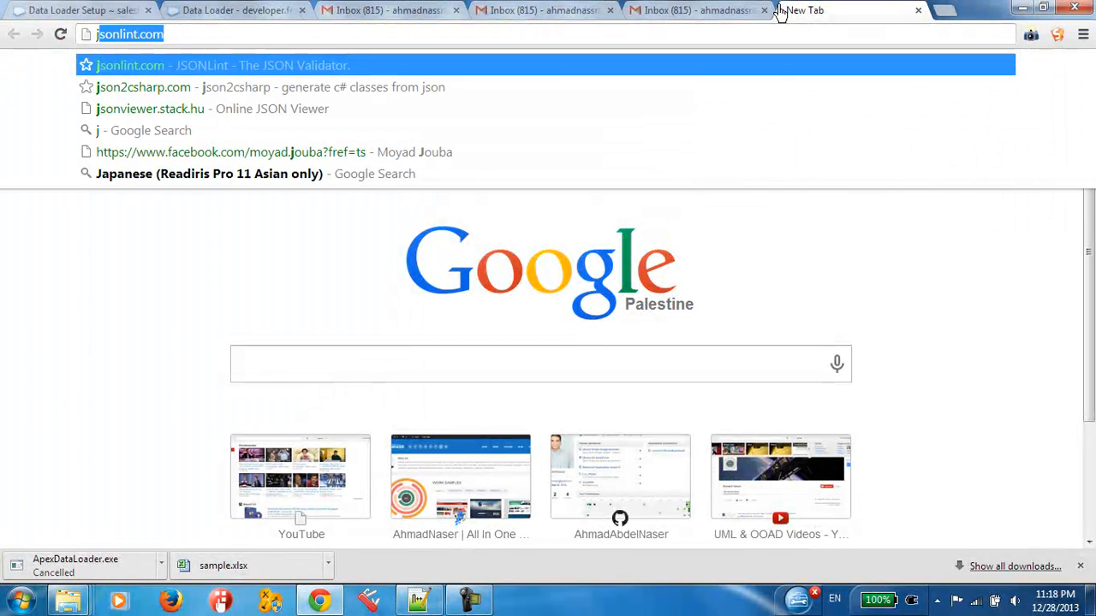
type("dk i")
key("BackSpace")
key("Down")
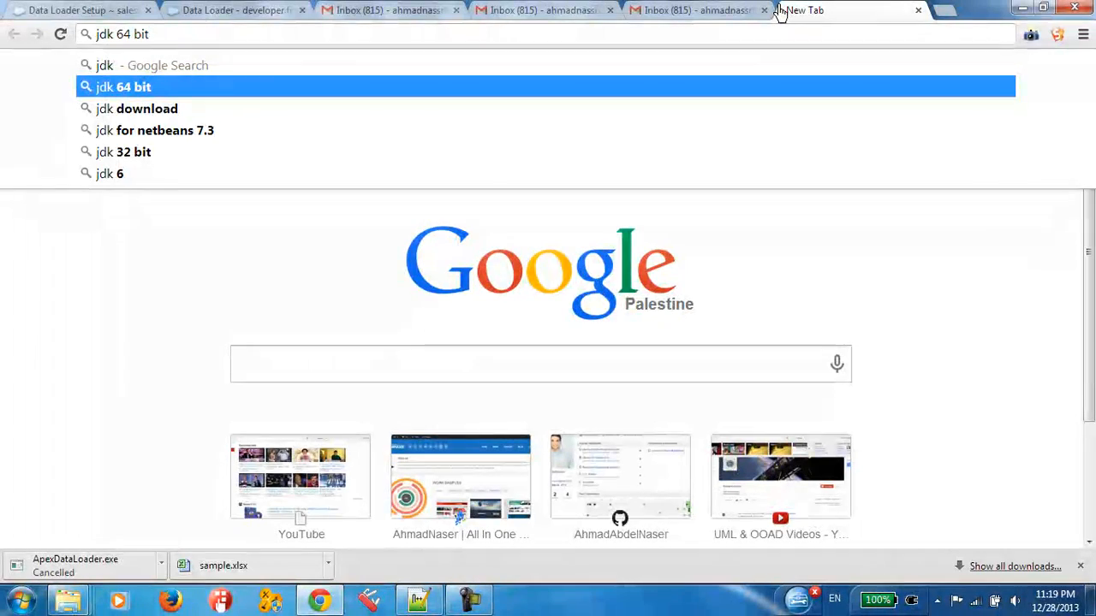
key("Down")
key("Return")
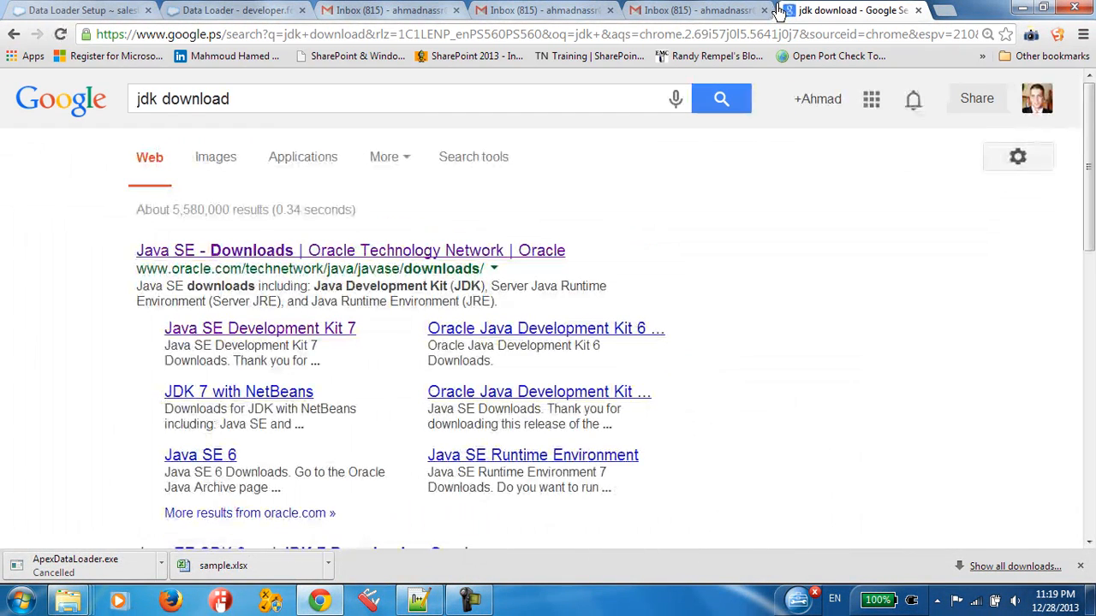
left_click(318, 599)
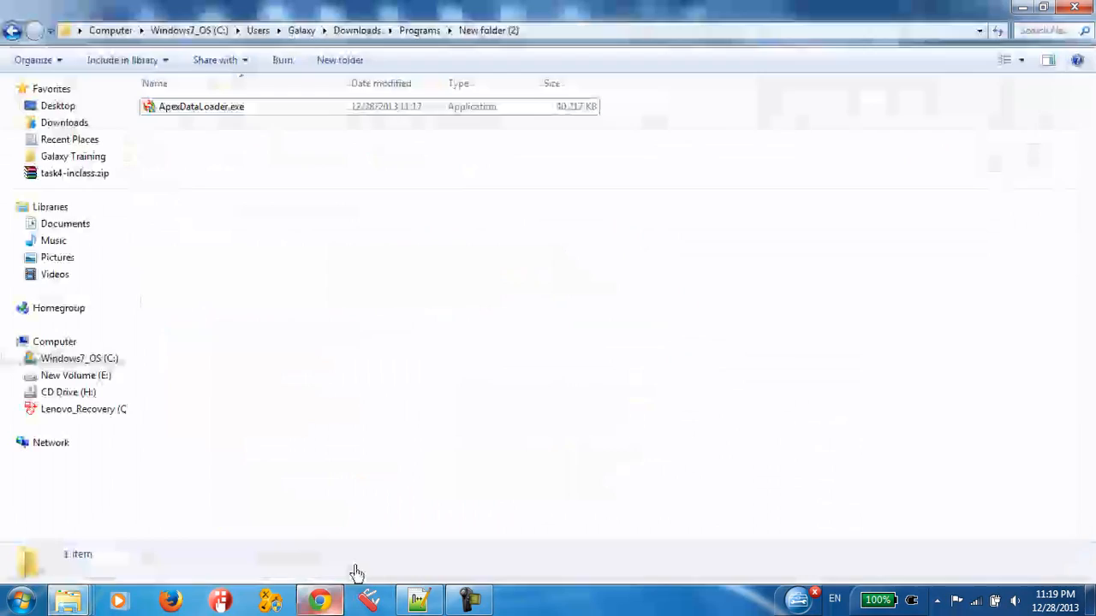
left_click(202, 109)
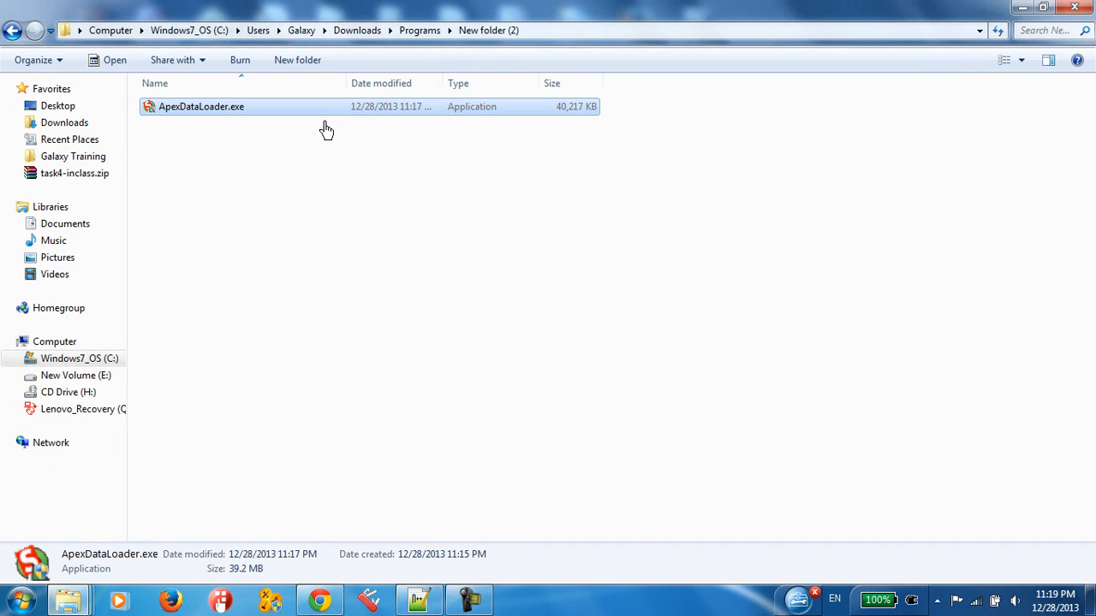
left_click(194, 162)
left_click(149, 112)
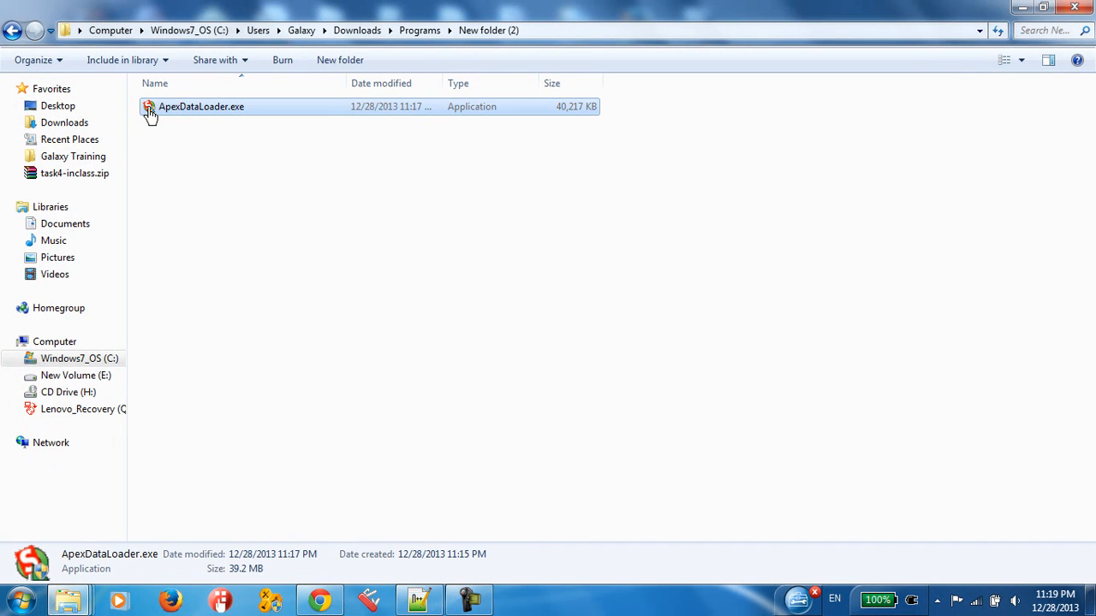
right_click(149, 111)
left_click(756, 351)
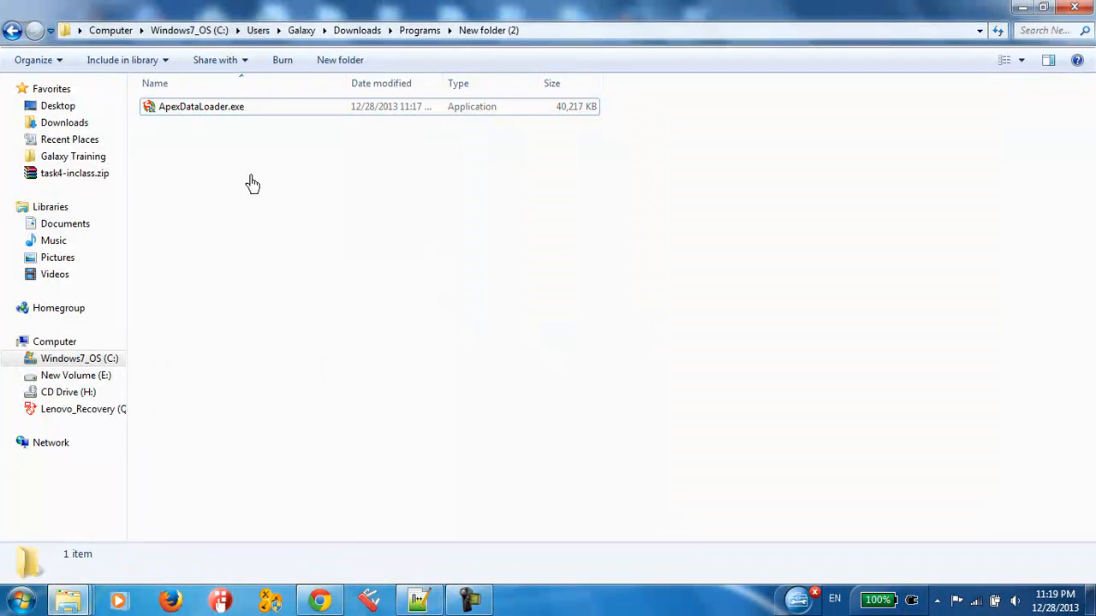
Step: Find the installed Data Loader program by searching Windows for "data" and run it as administrator
left_click(4, 605)
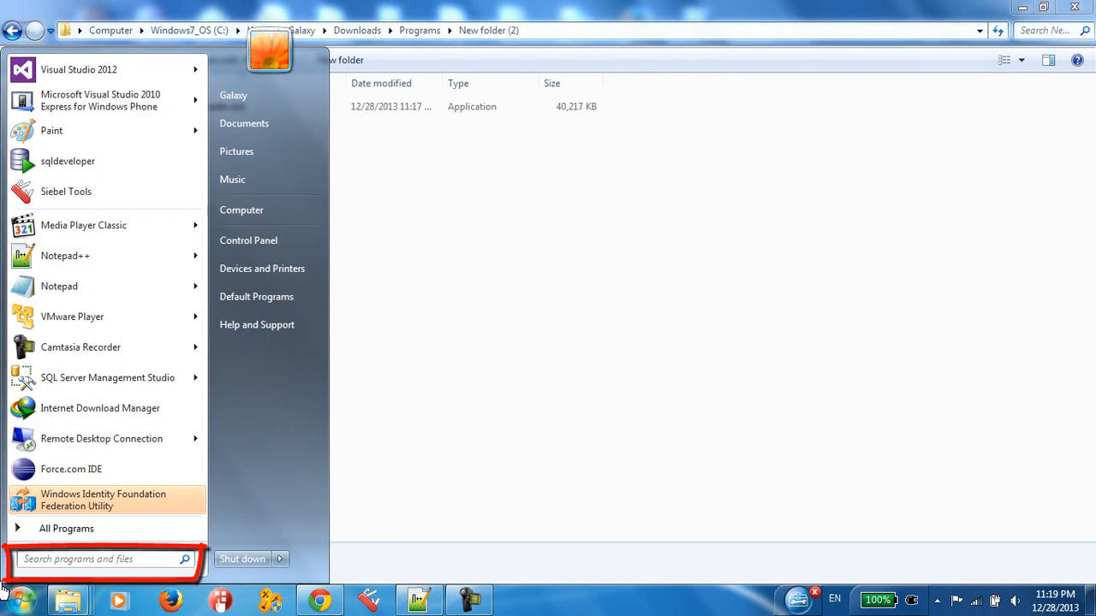
type("dataload")
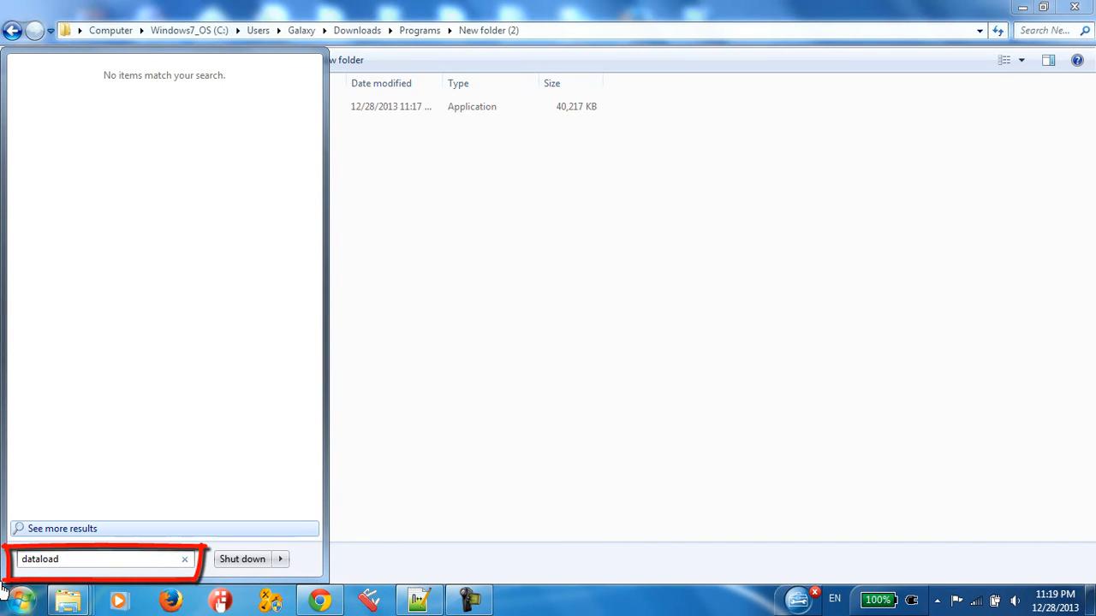
key("BackSpace")
key("BackSpace")
key("BackSpace")
key("BackSpace")
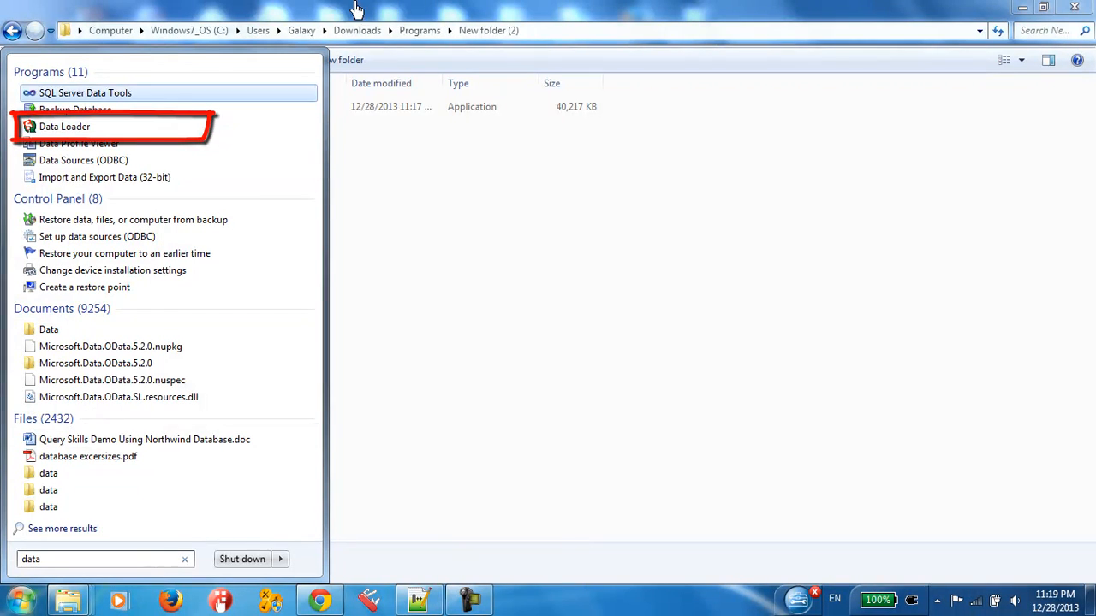
right_click(50, 126)
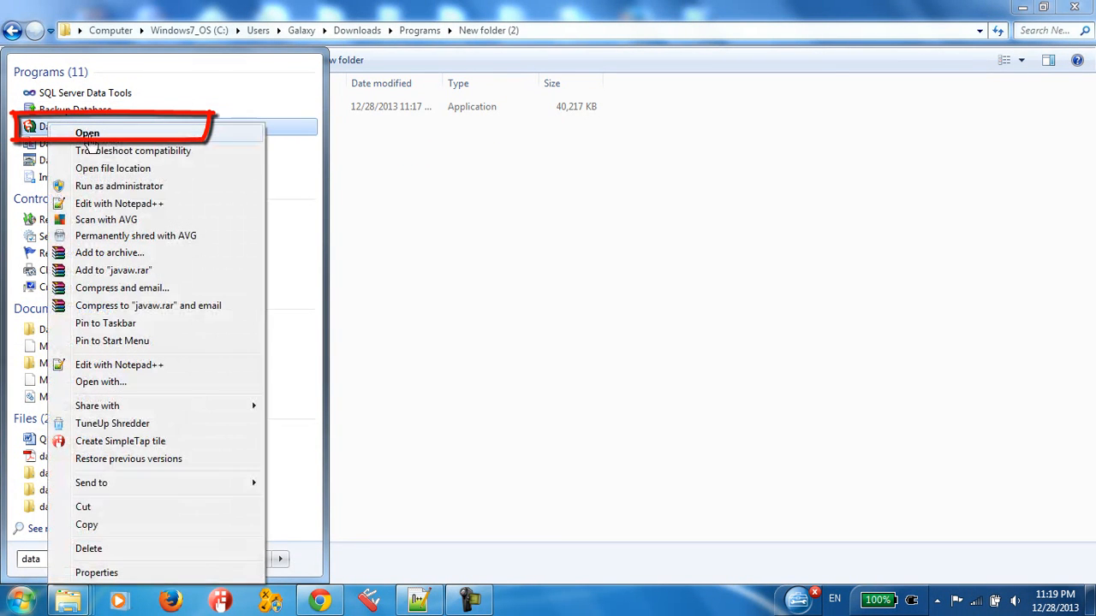
left_click(105, 190)
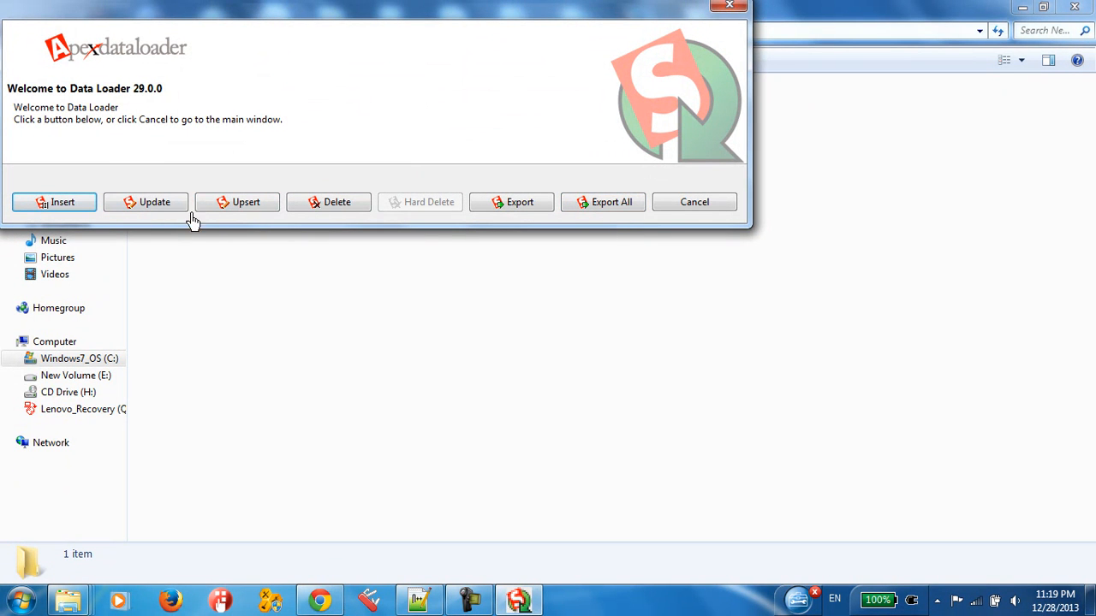
Step: Look at the insert operation's Salesforce login page, close it without signing in, and reposition the main Data Loader window
left_click(62, 203)
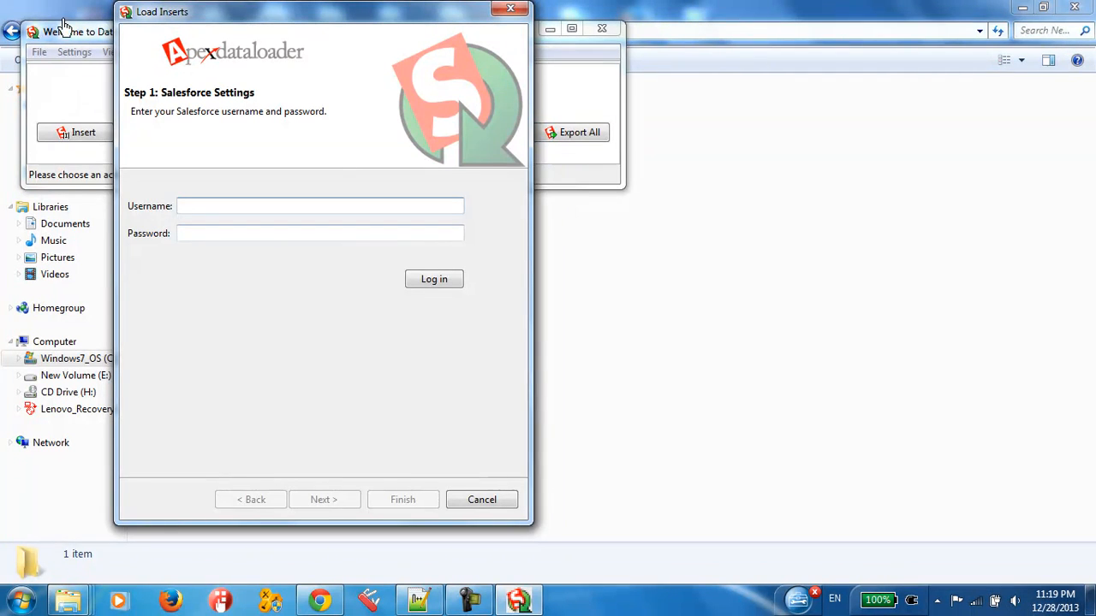
left_click(510, 11)
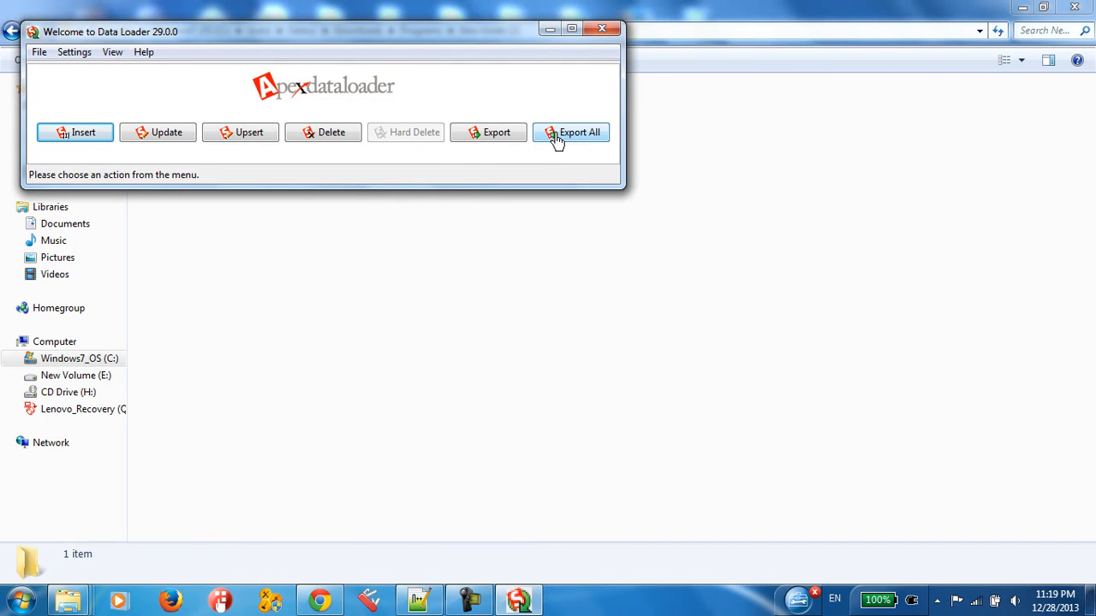
left_click_drag(132, 39, 299, 189)
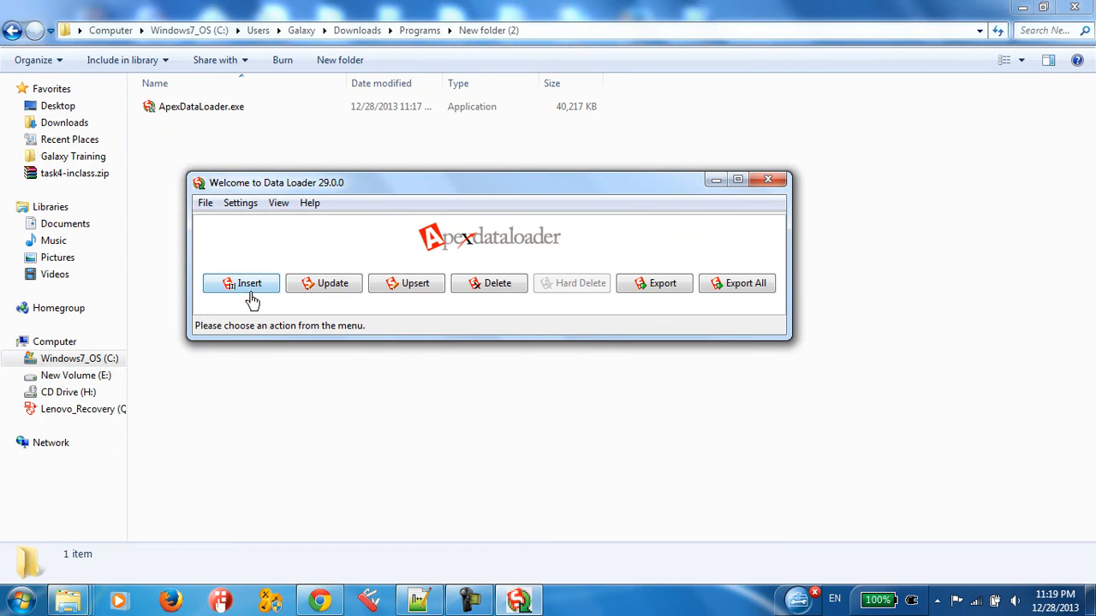
Step: Open sample.xlsx from the salesforce dl folder and dismiss the Office activation wizard
left_click(68, 600)
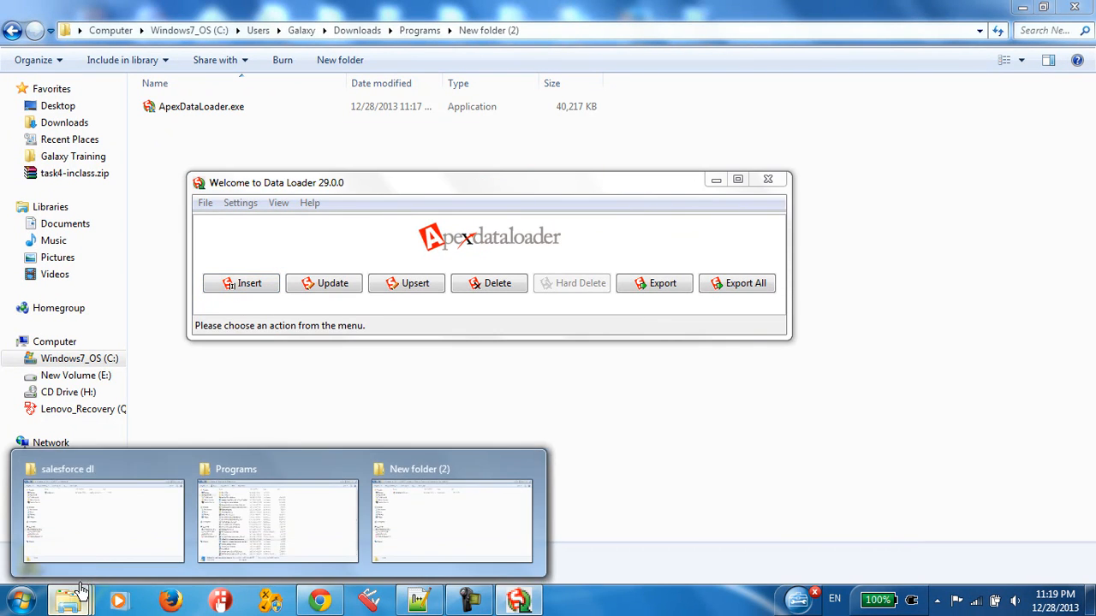
left_click(106, 537)
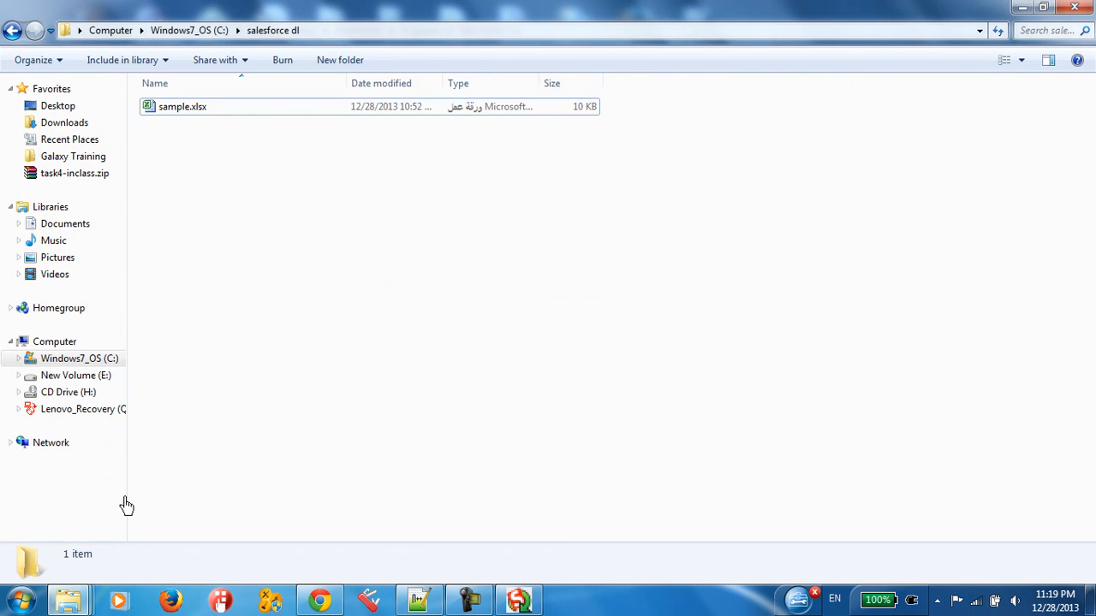
left_click(177, 110)
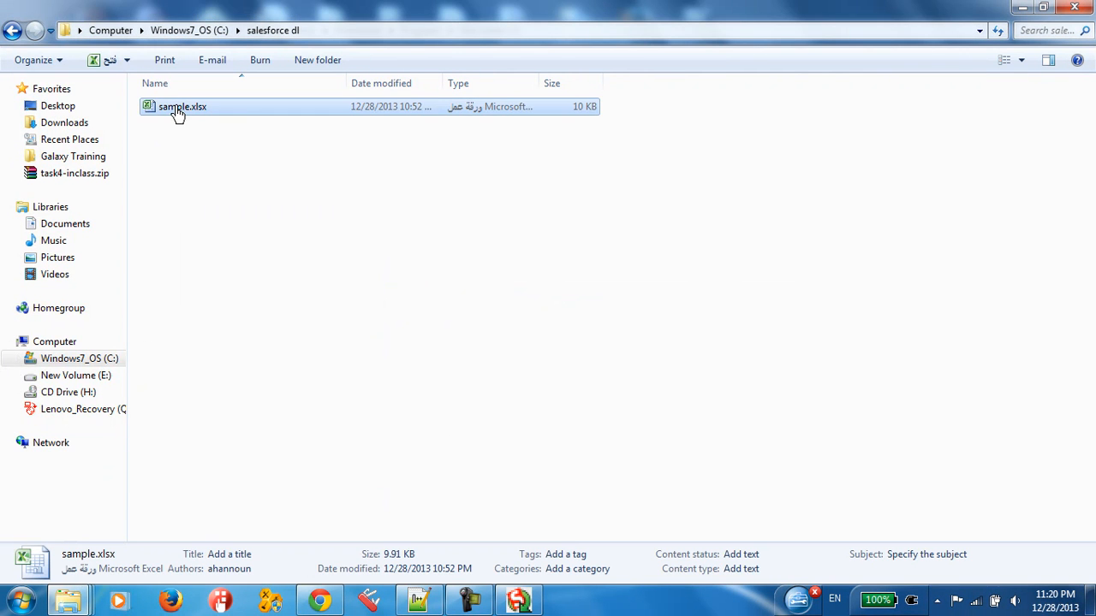
double_click(351, 112)
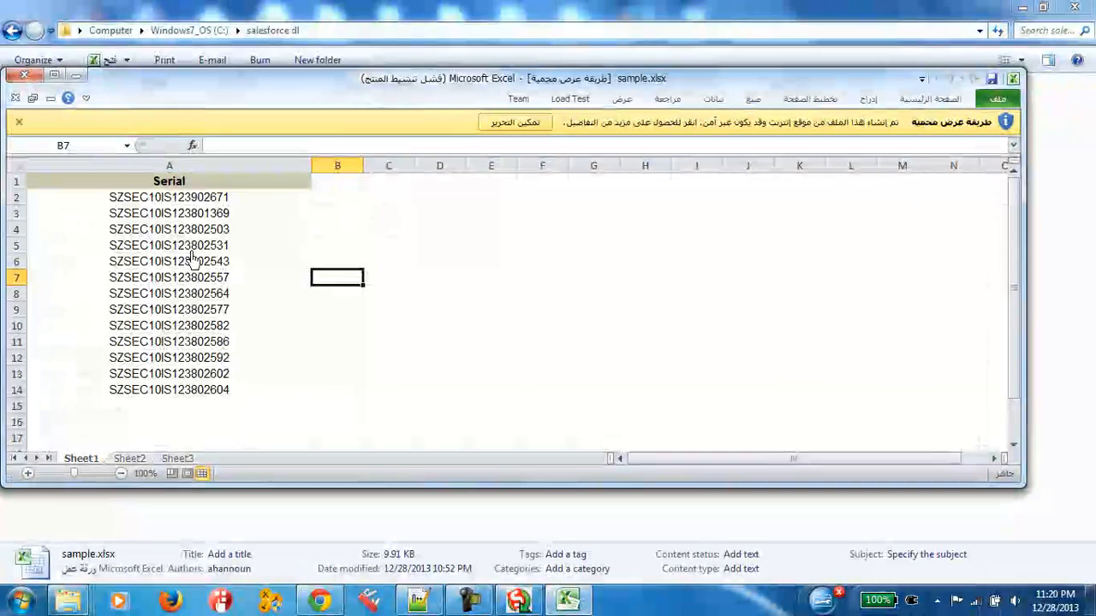
left_click(184, 202)
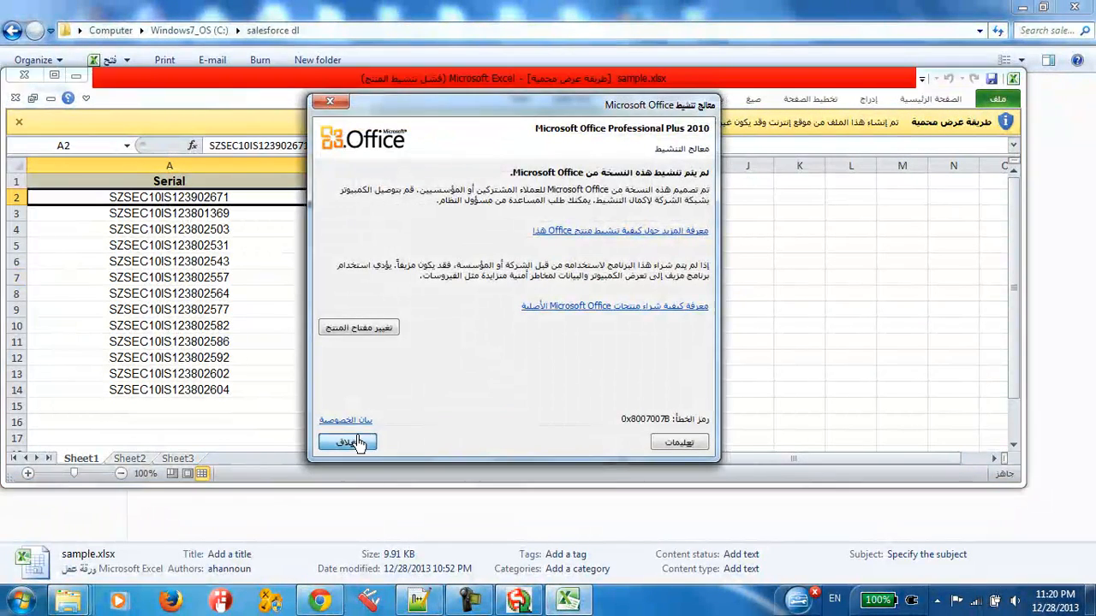
left_click(358, 442)
Step: Enable editing for the sample.xlsx workbook and select the Serial column data in A1:A14
key("Down")
key("Down")
key("Down")
key("Down")
key("Down")
key("Down")
key("Down")
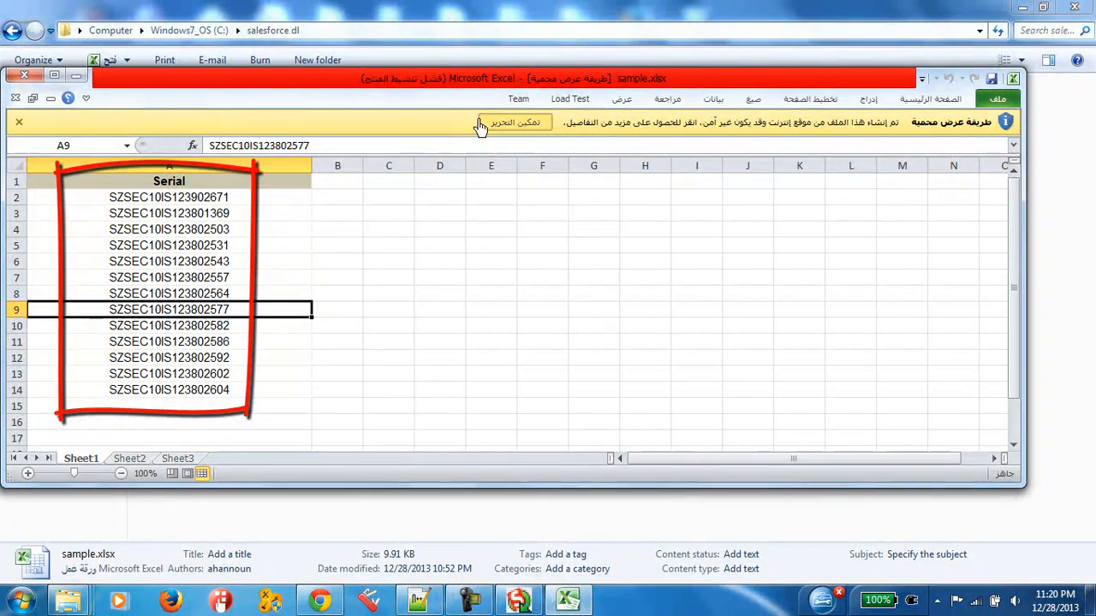
left_click(514, 122)
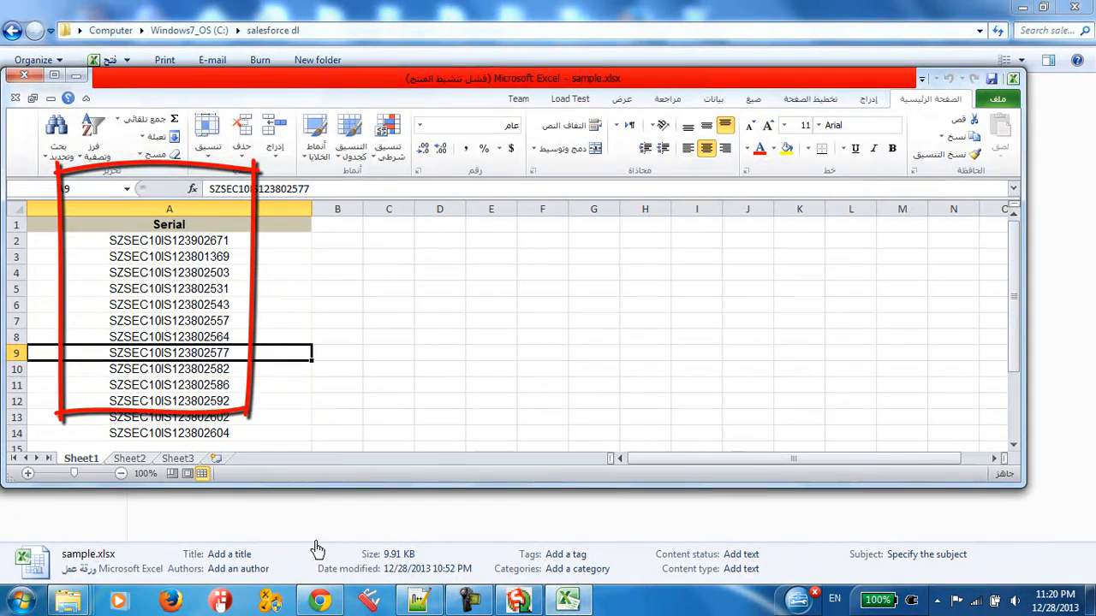
left_click(210, 243)
left_click_drag(185, 227, 227, 450)
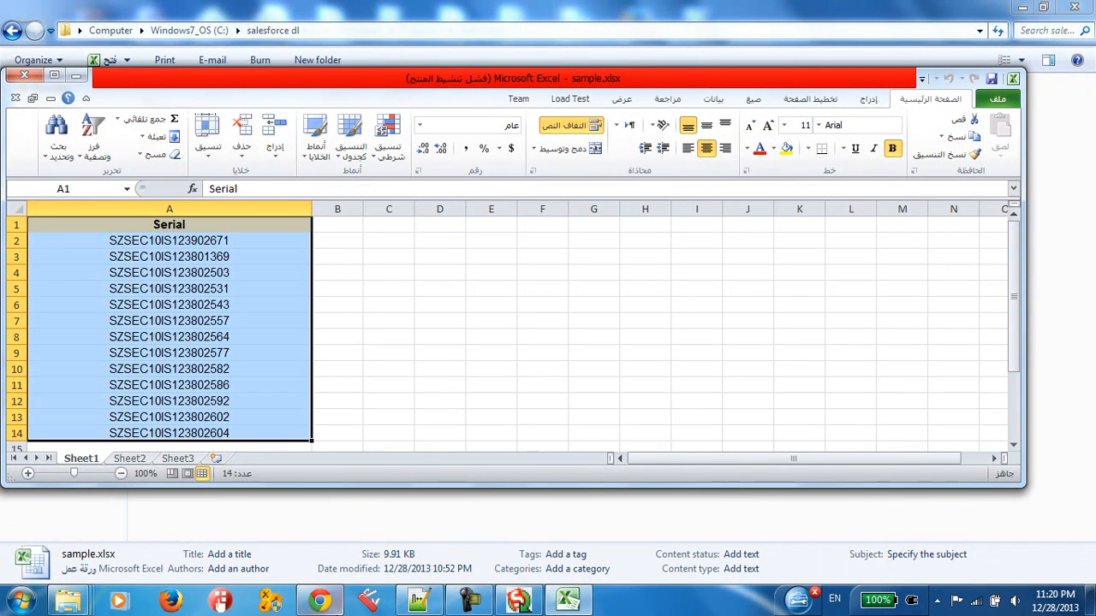
Step: Switch to Salesforce in Chrome and open the form for a new Inventory Item Serial record
left_click(332, 606)
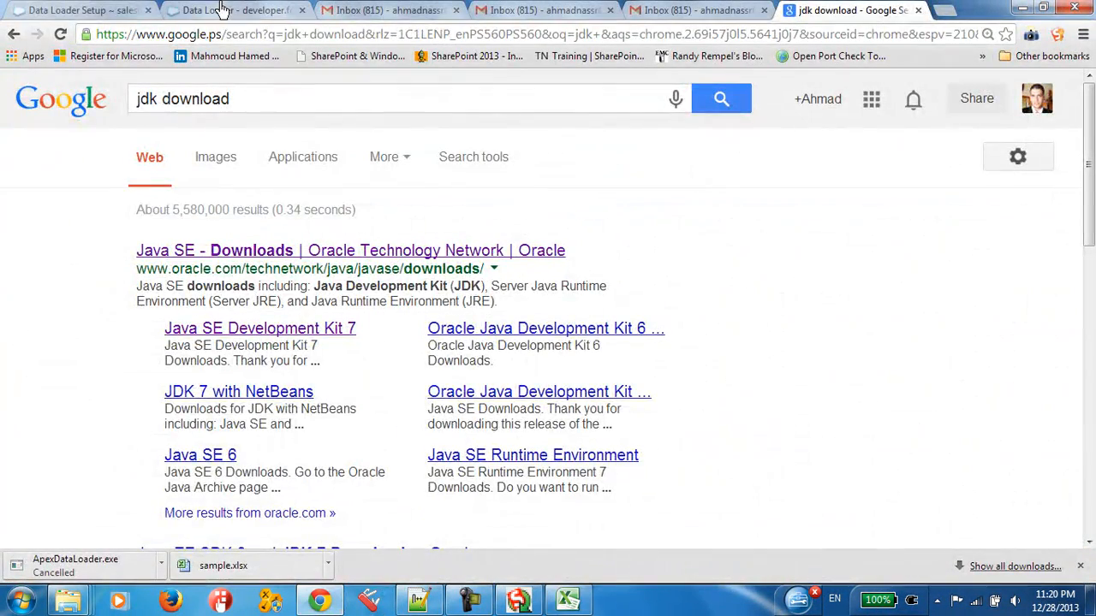
left_click(86, 9)
scroll(715, 165, "up", 1)
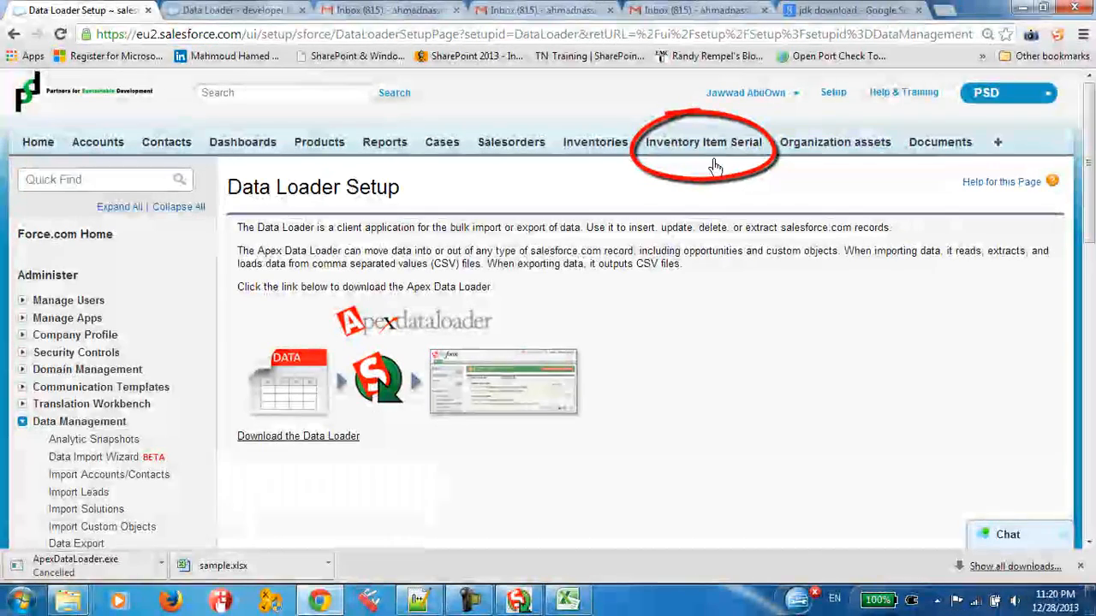
left_click(715, 165)
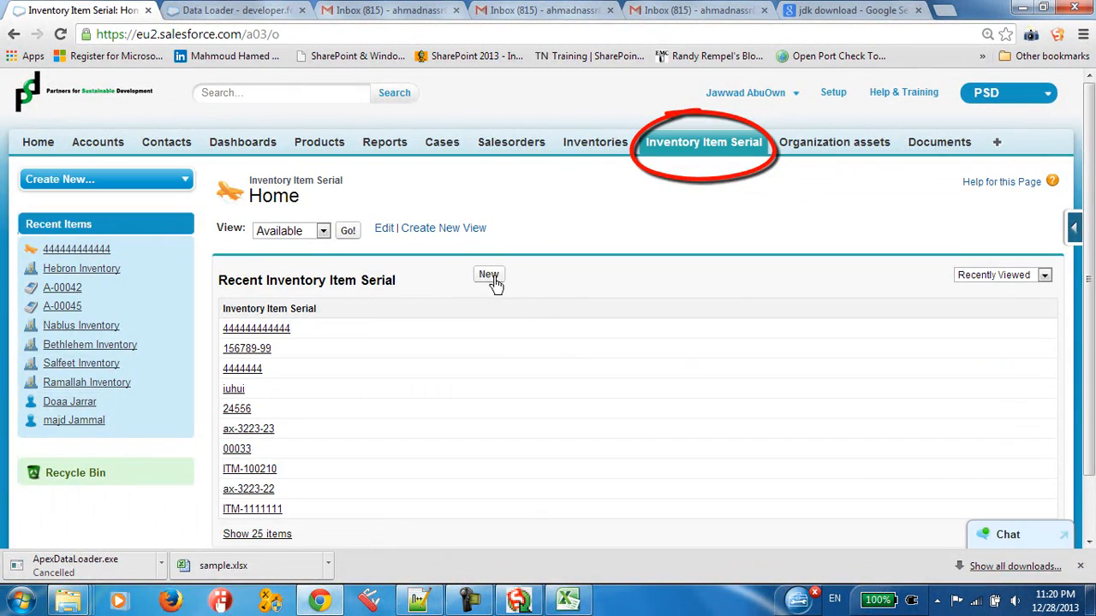
left_click(485, 281)
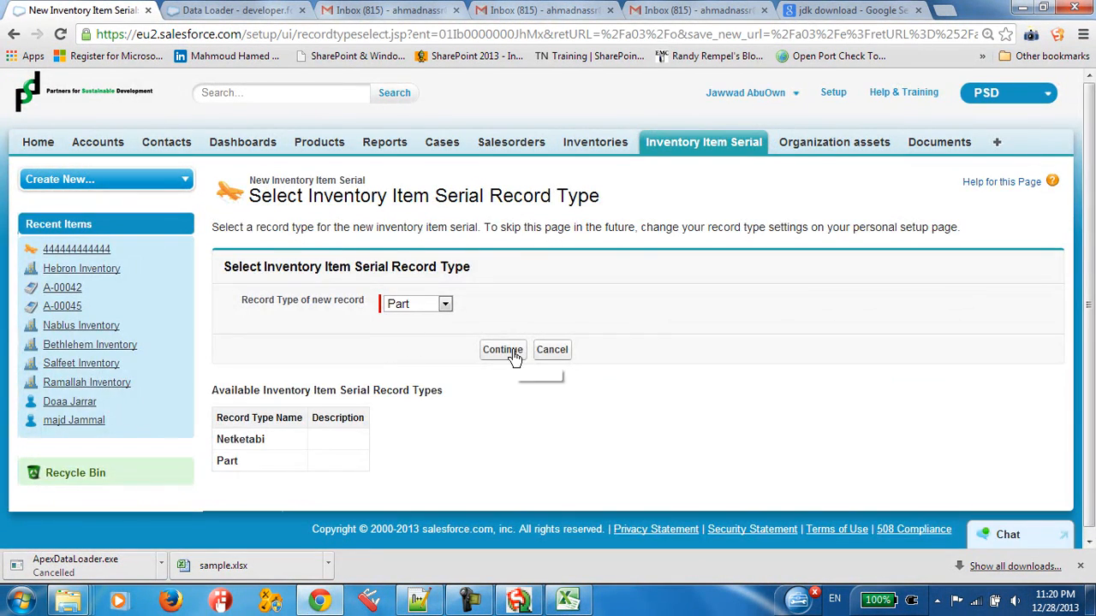
left_click(512, 351)
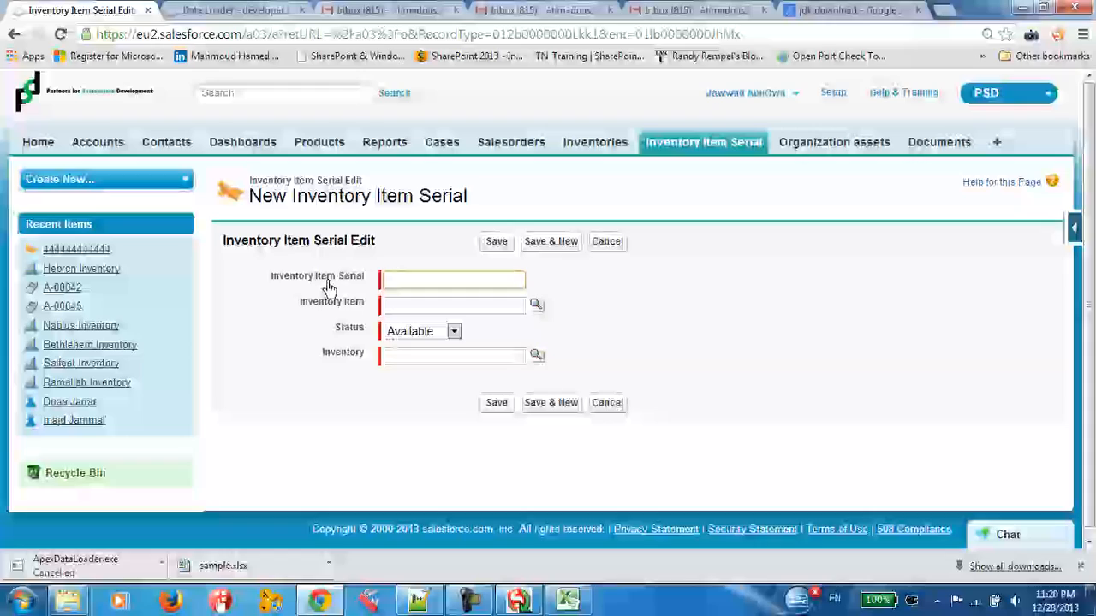
Step: Examine the required Inventory Item Serial, Inventory Item, Status and Inventory fields on the new record form
left_click_drag(276, 279, 367, 279)
left_click(385, 282)
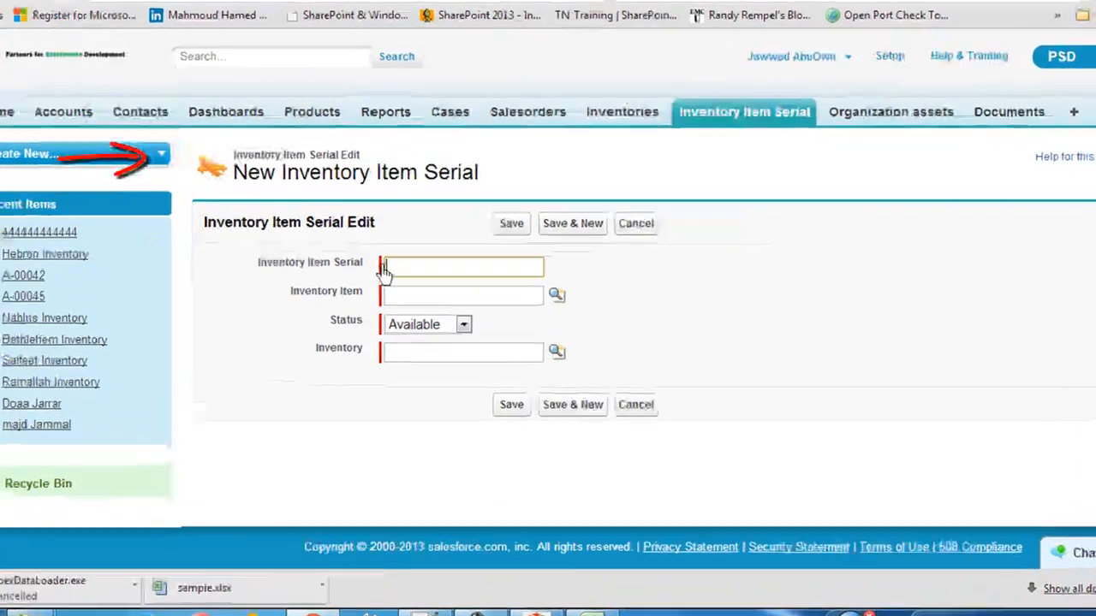
left_click(421, 270)
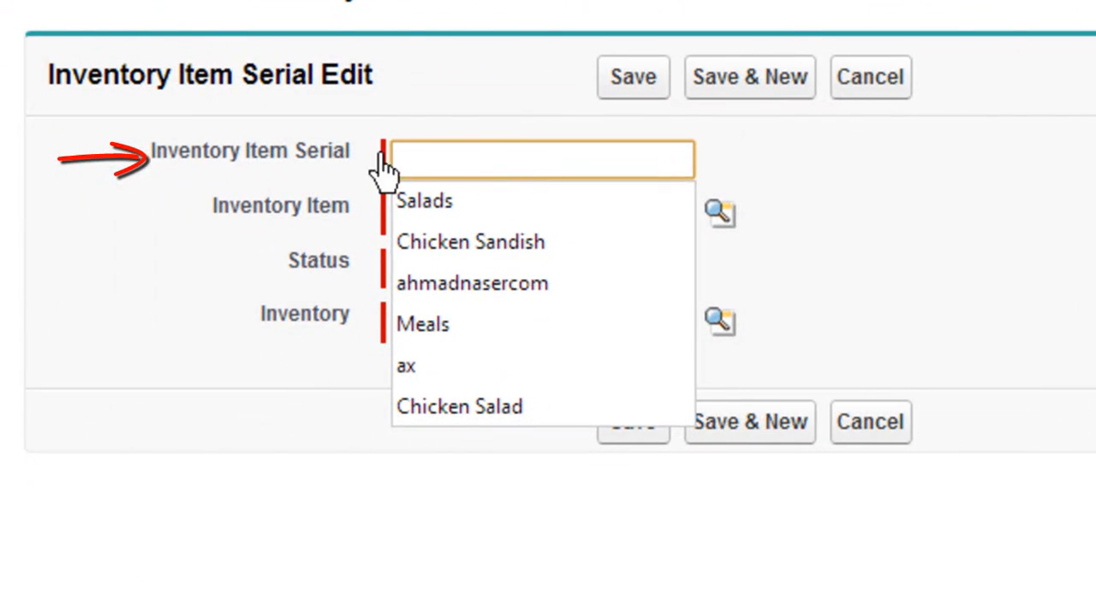
left_click_drag(269, 155, 499, 161)
left_click(332, 210)
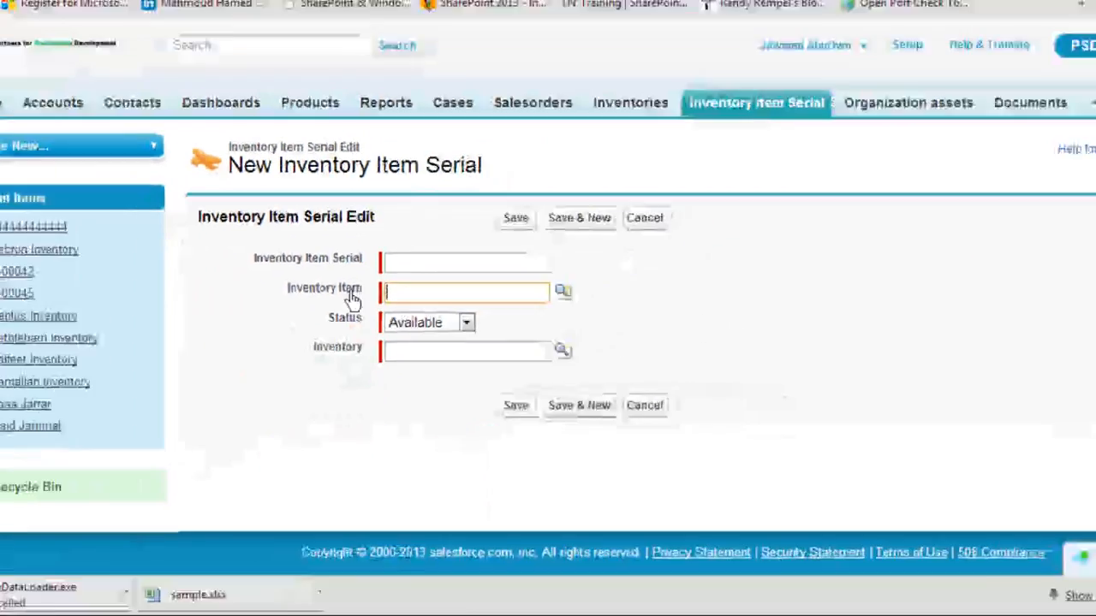
left_click(492, 217)
left_click(260, 265)
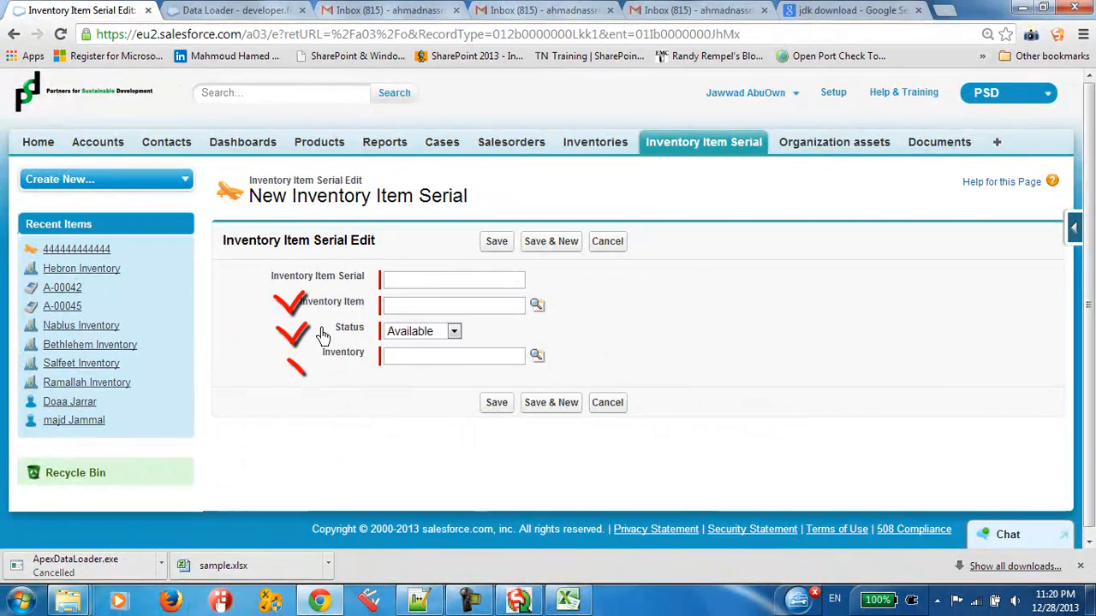
left_click(419, 331)
left_click(403, 344)
left_click(404, 360)
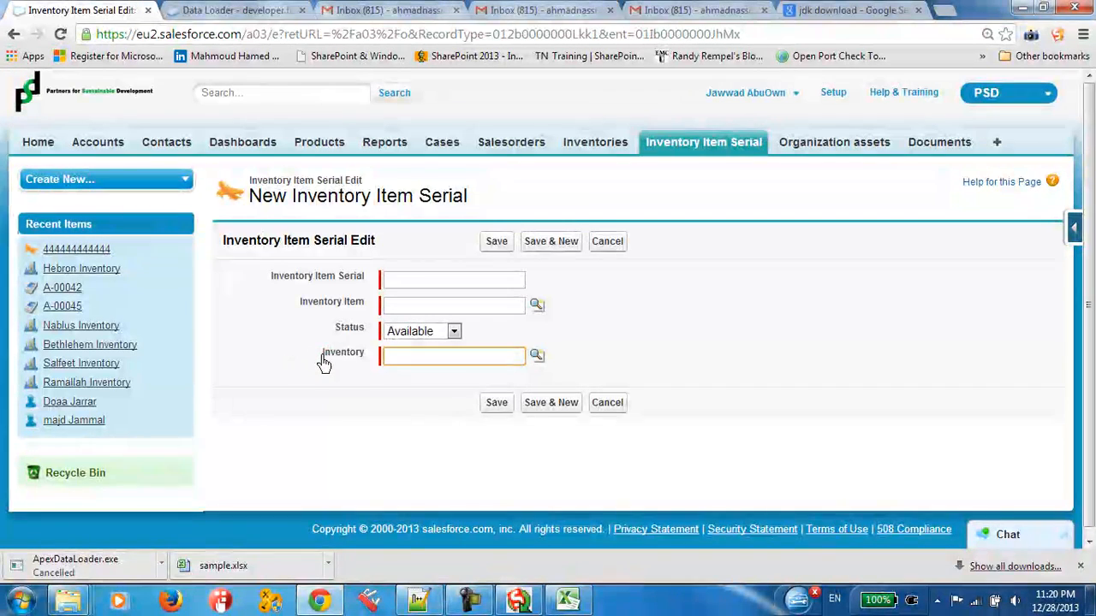
left_click(425, 358)
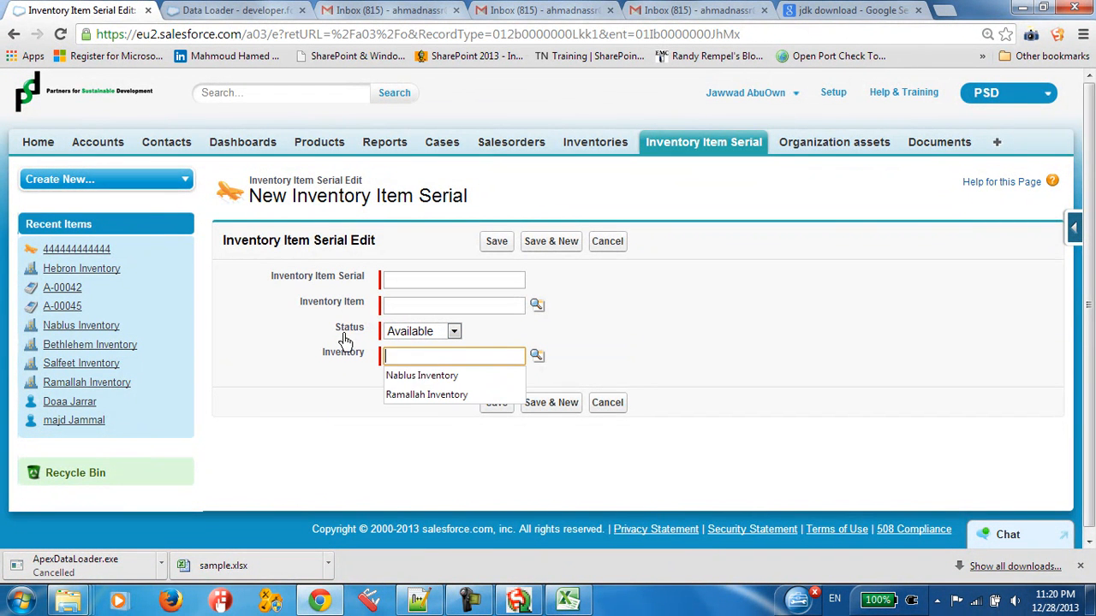
left_click(395, 281)
left_click(399, 357)
left_click(404, 306)
left_click(402, 283)
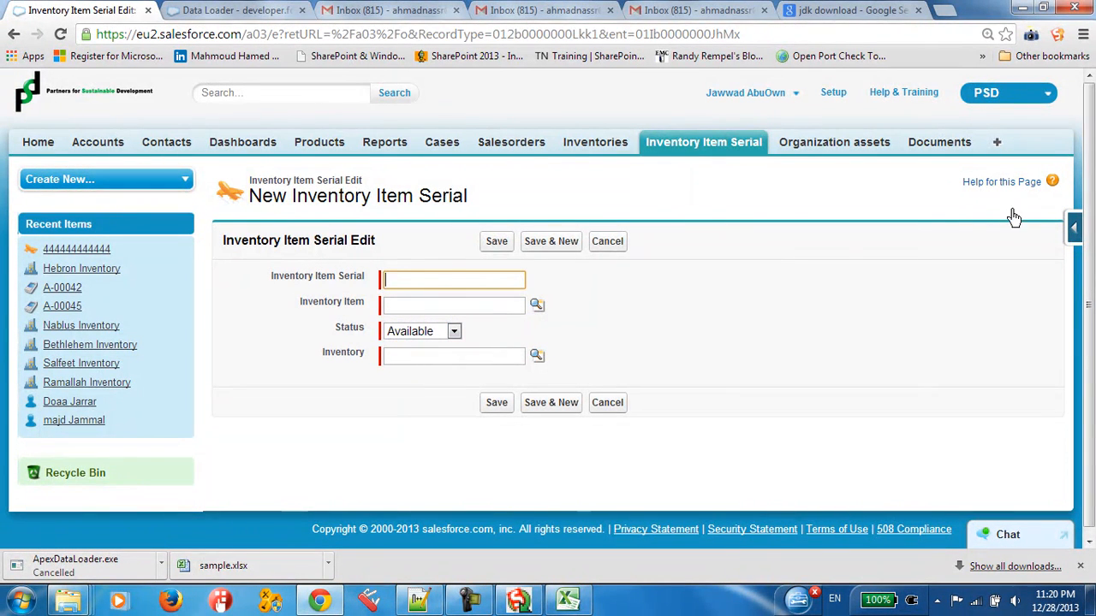
left_click(432, 312)
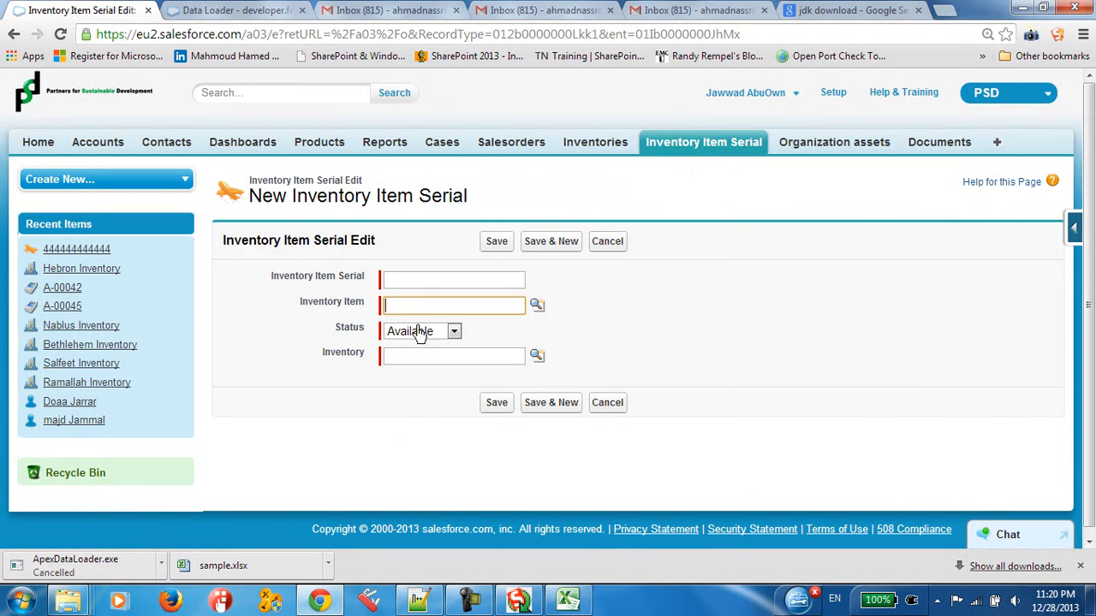
Step: Compare the Serial column in sample.xlsx with the required fields of the Salesforce record form
left_click(569, 602)
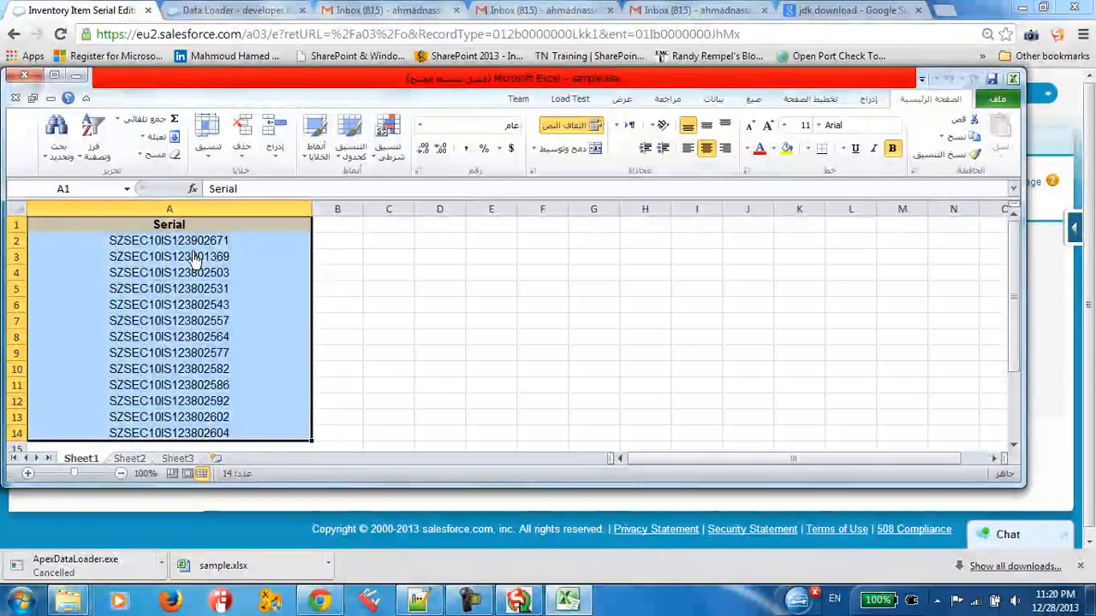
left_click(201, 247)
left_click(366, 245)
left_click(567, 599)
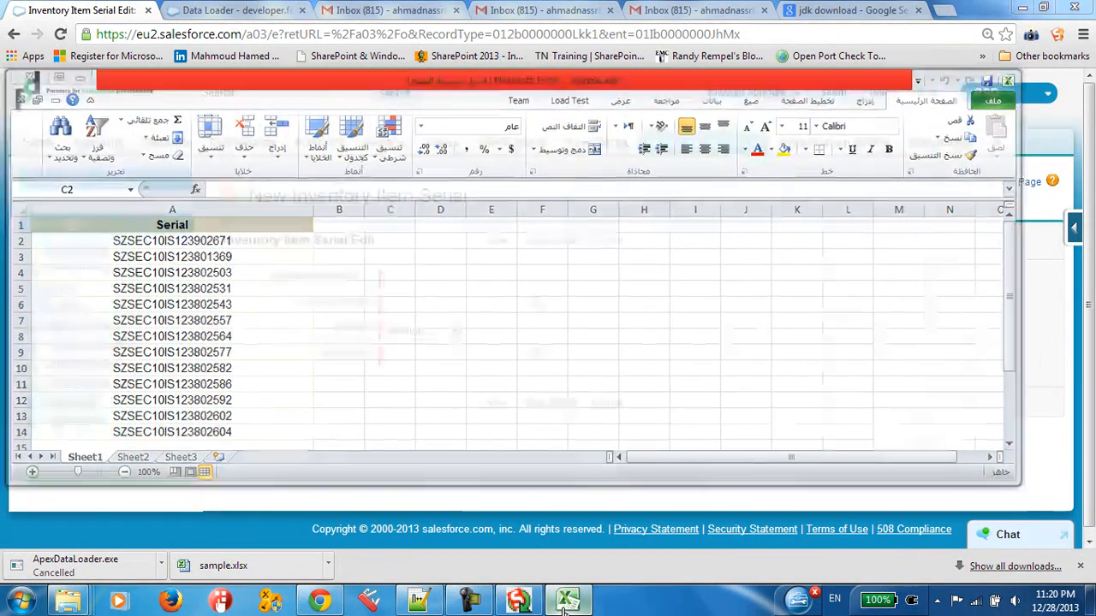
left_click(411, 306)
left_click(397, 363)
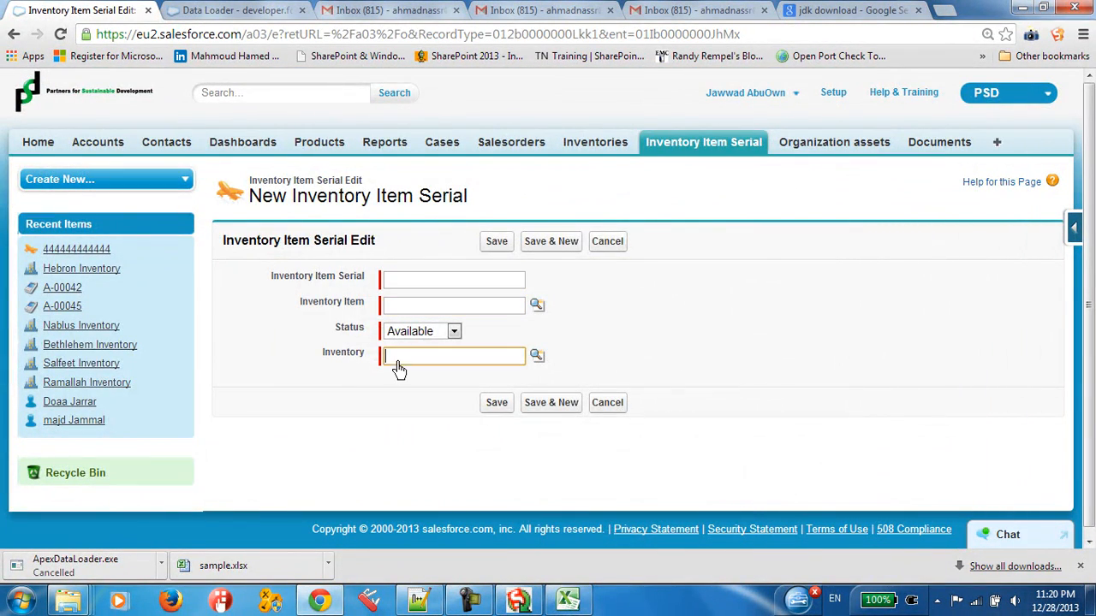
left_click_drag(386, 274, 411, 357)
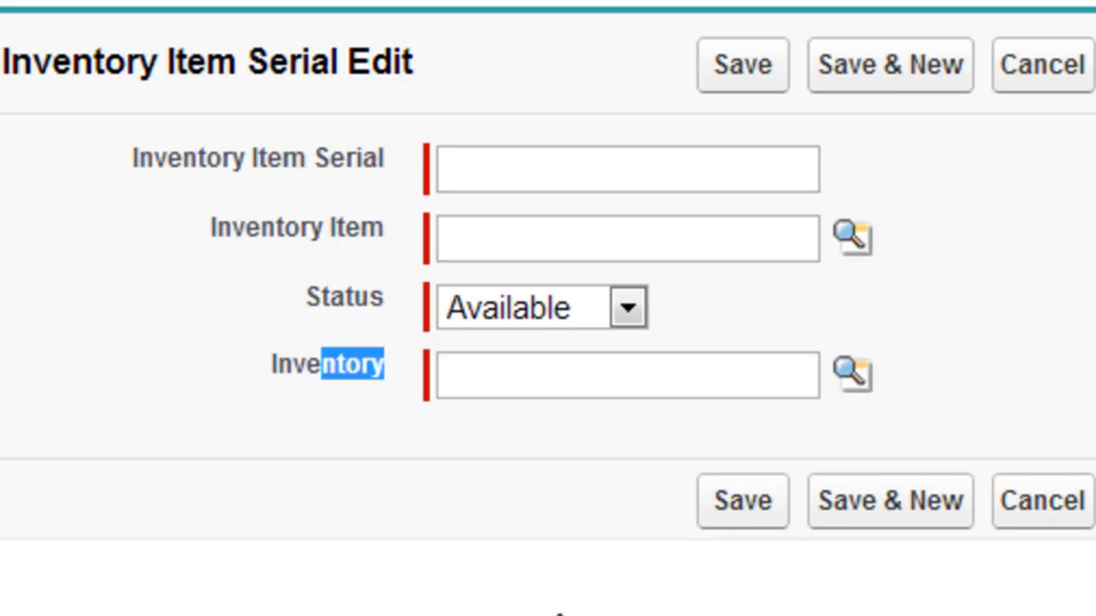
Step: Return to sample.xlsx in Excel and select the whole Serial column A to review its data
left_click(559, 614)
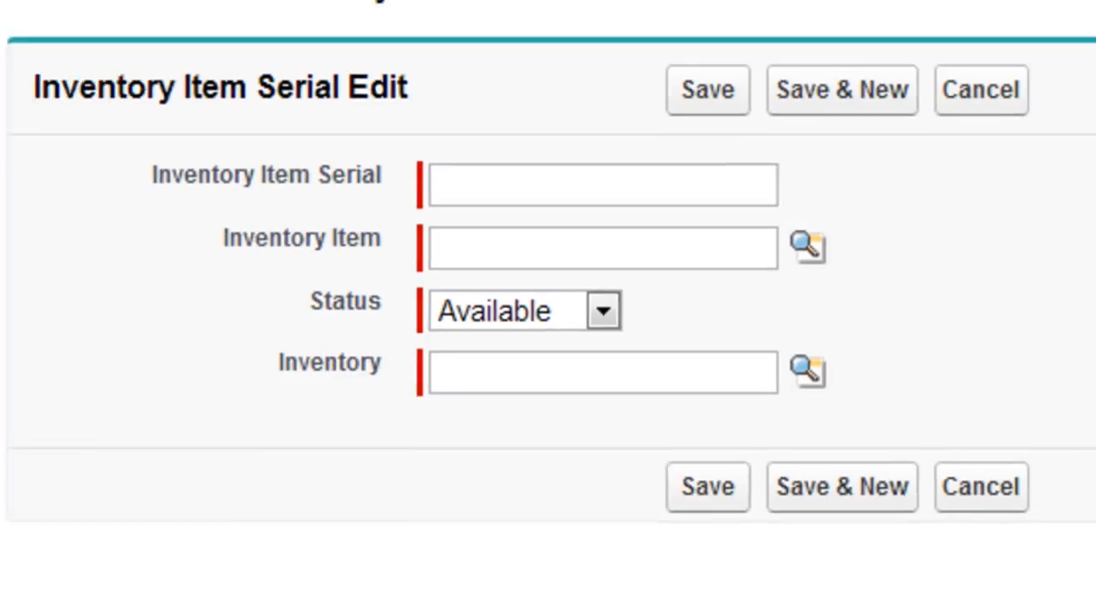
left_click(569, 600)
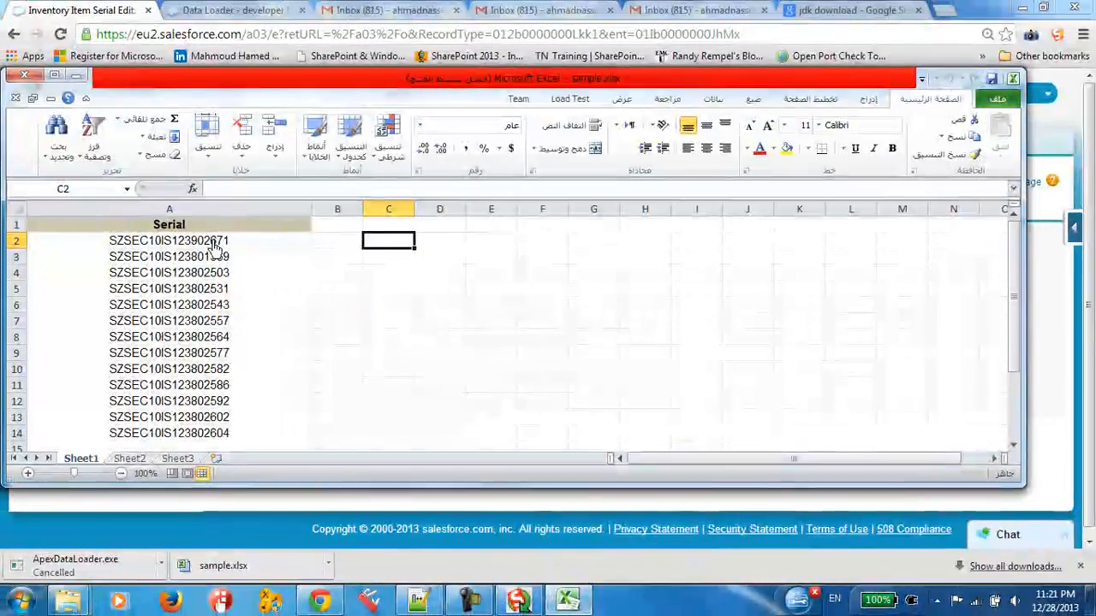
left_click(214, 247)
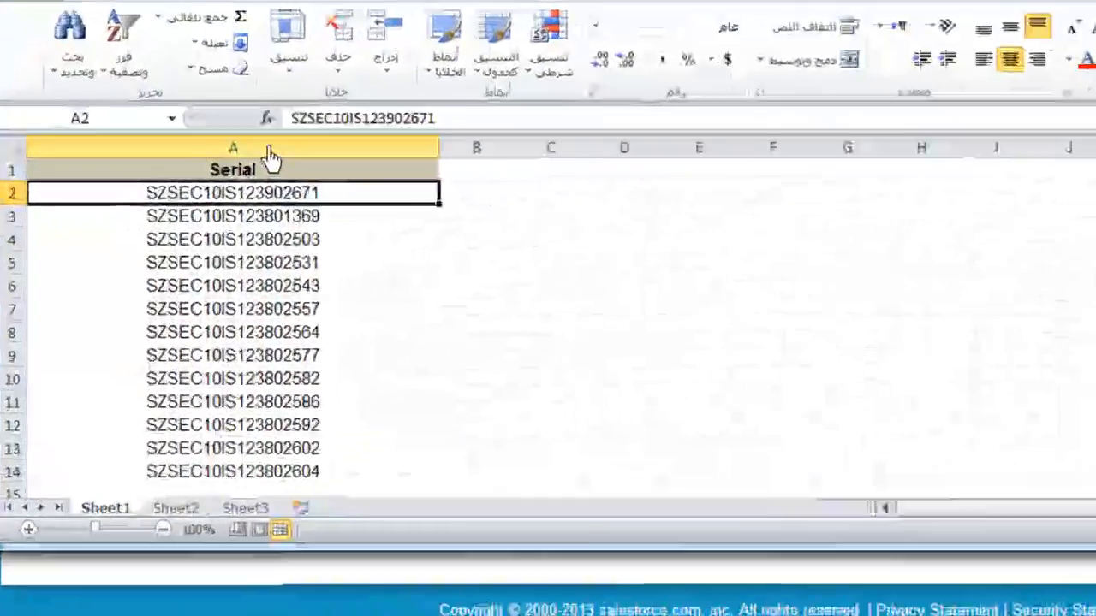
left_click(194, 209)
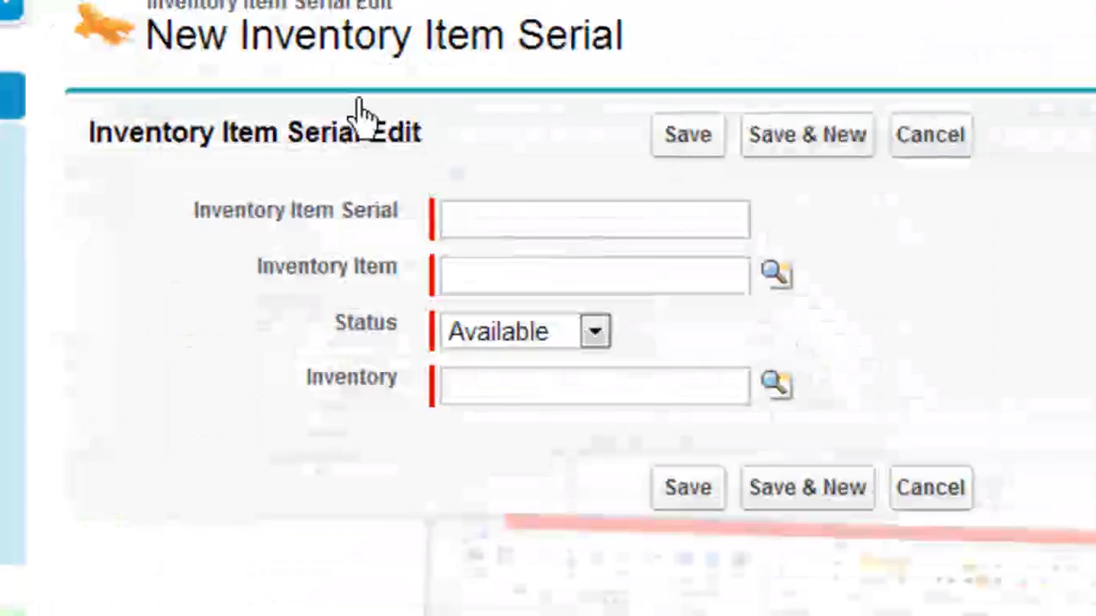
Step: Check the Inventory Item, Status and Inventory fields on the Salesforce form against the workbook's single Serial column
left_click(505, 224)
left_click(494, 291)
left_click(463, 283)
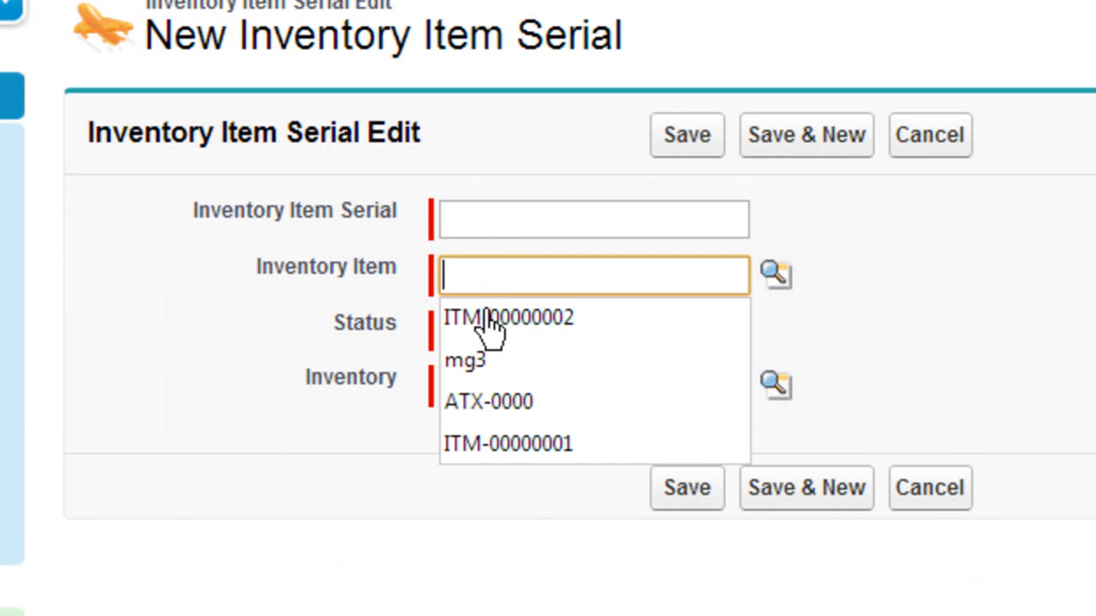
left_click(289, 309)
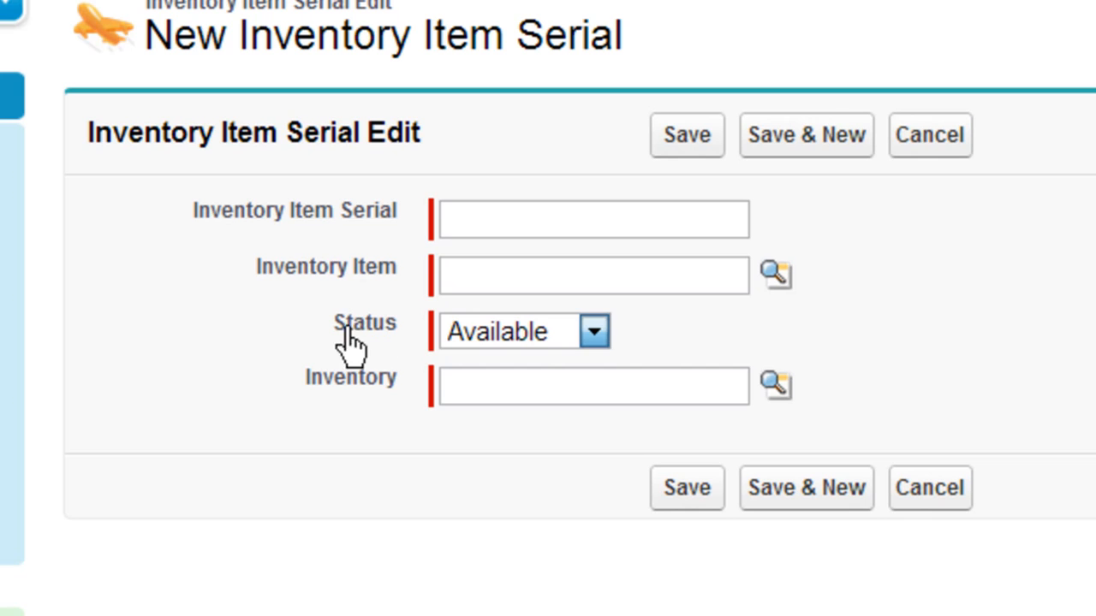
left_click_drag(346, 329, 398, 329)
left_click(531, 335)
left_click(527, 337)
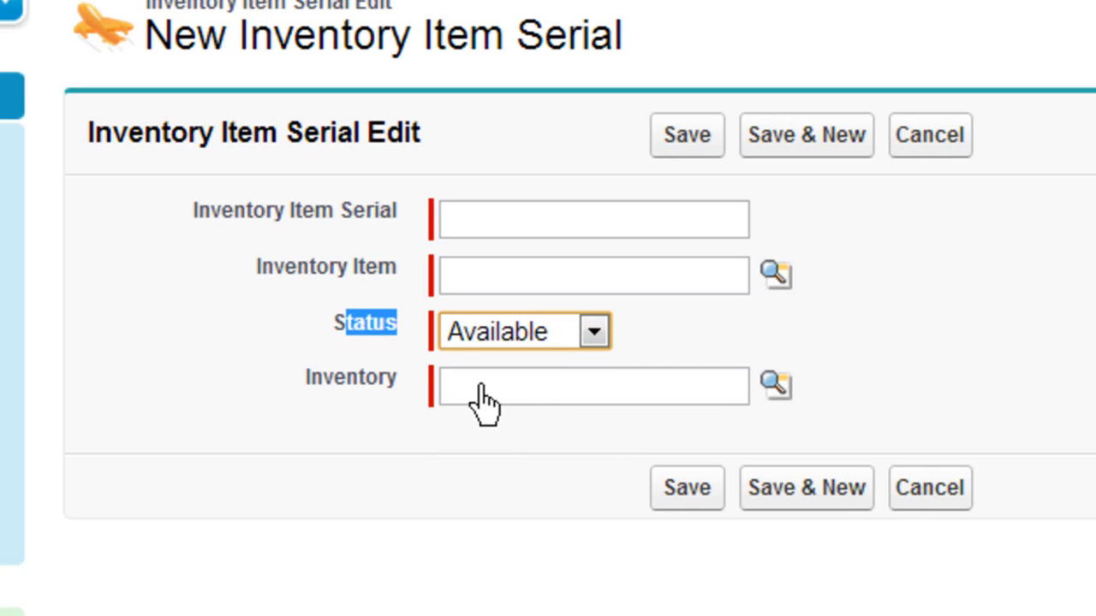
left_click(492, 386)
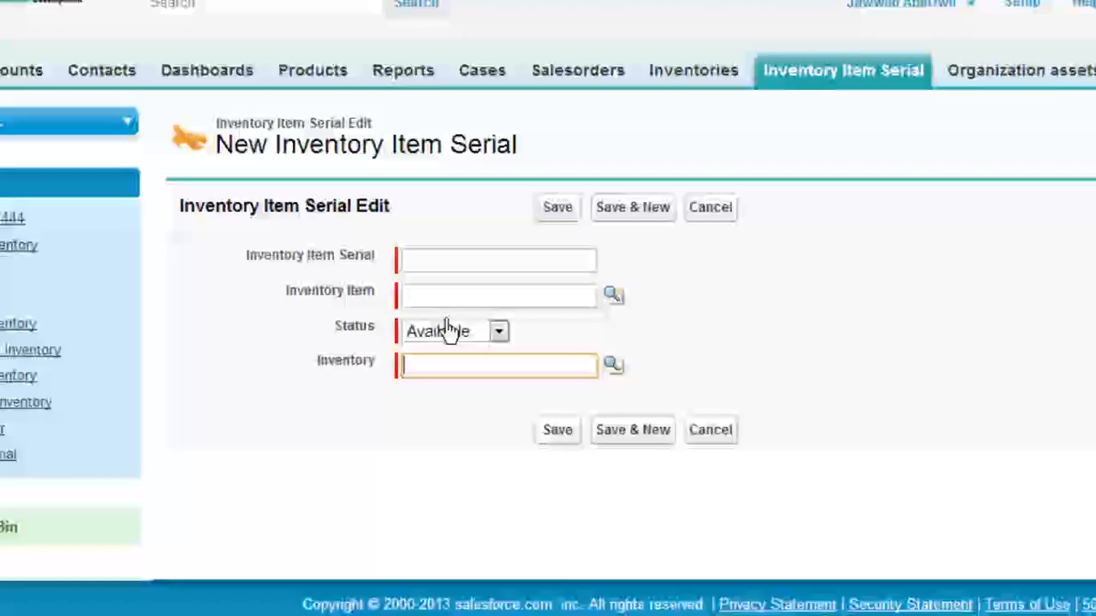
left_click(518, 290)
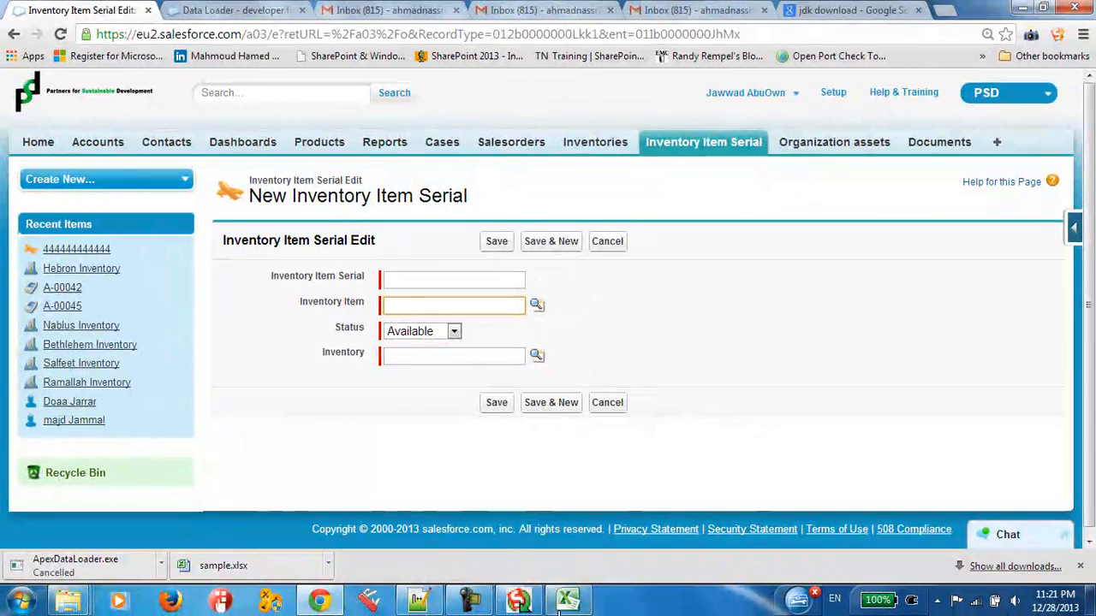
Step: Check the serial in cell A4 of sample.xlsx and return to the form's Inventory Item Serial field
left_click(560, 609)
left_click(262, 274)
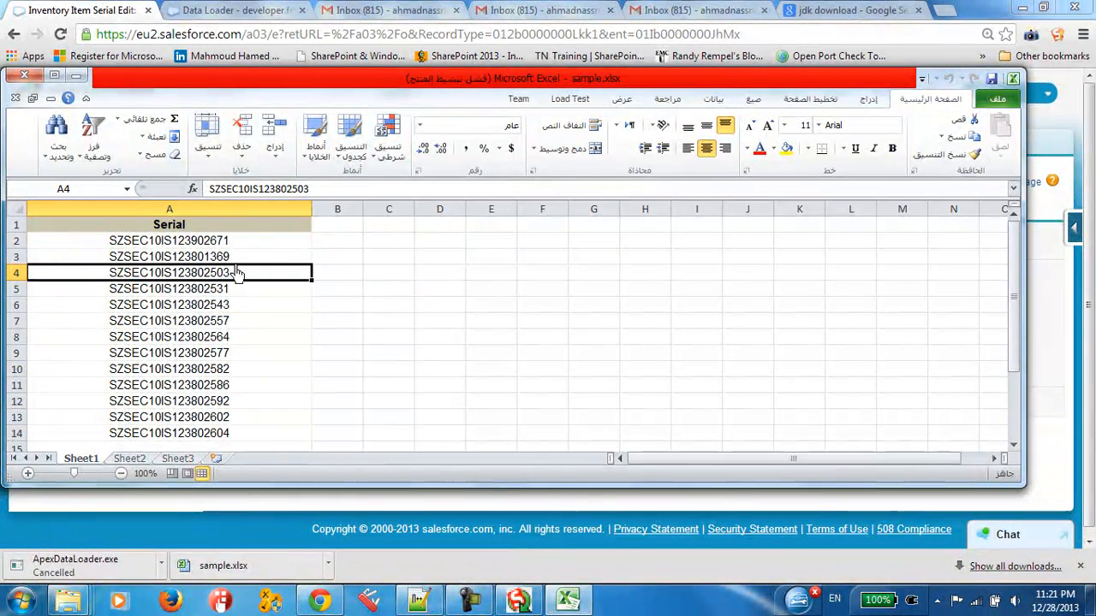
left_click(579, 609)
left_click(408, 278)
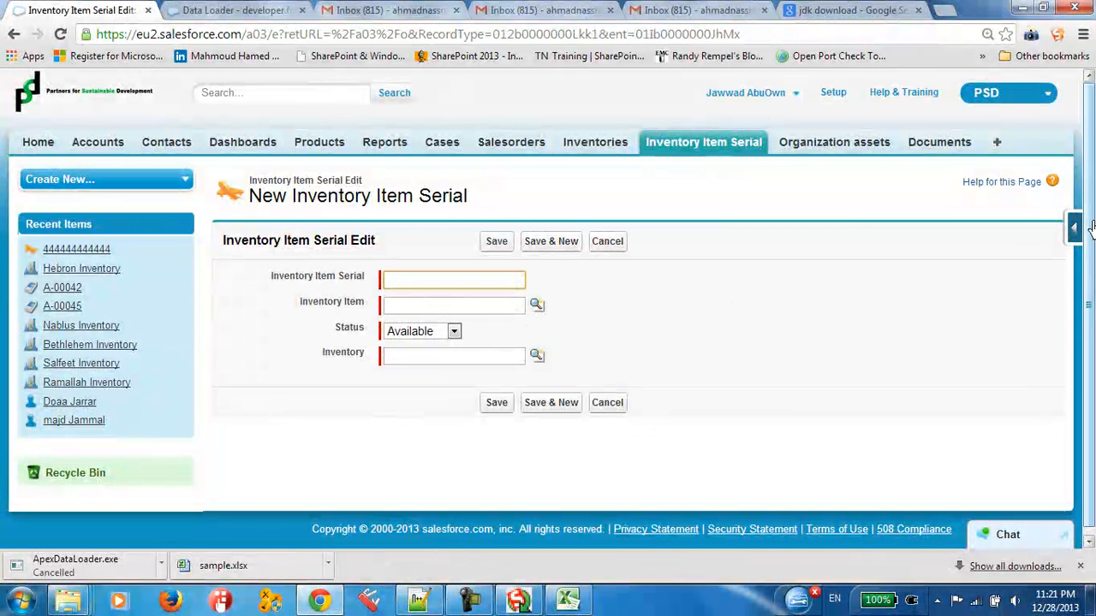
Step: Open the page layout of the Inventory Item Serial object for editing
left_click(1075, 227)
left_click(409, 310)
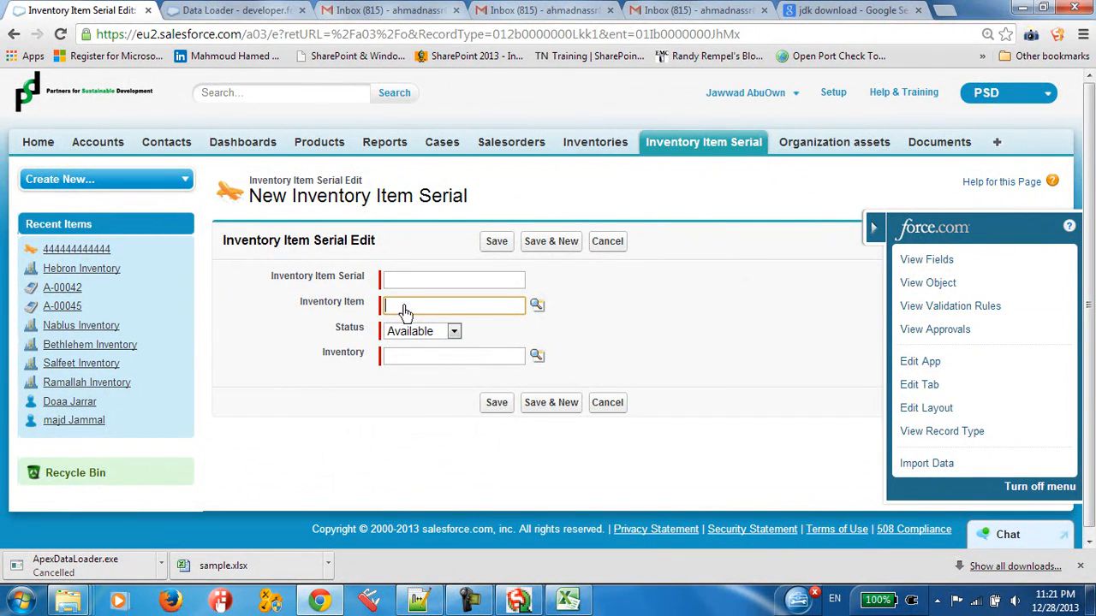
mouse_move(289, 307)
left_mouse_down()
mouse_move(362, 312)
mouse_move(299, 311)
left_mouse_up()
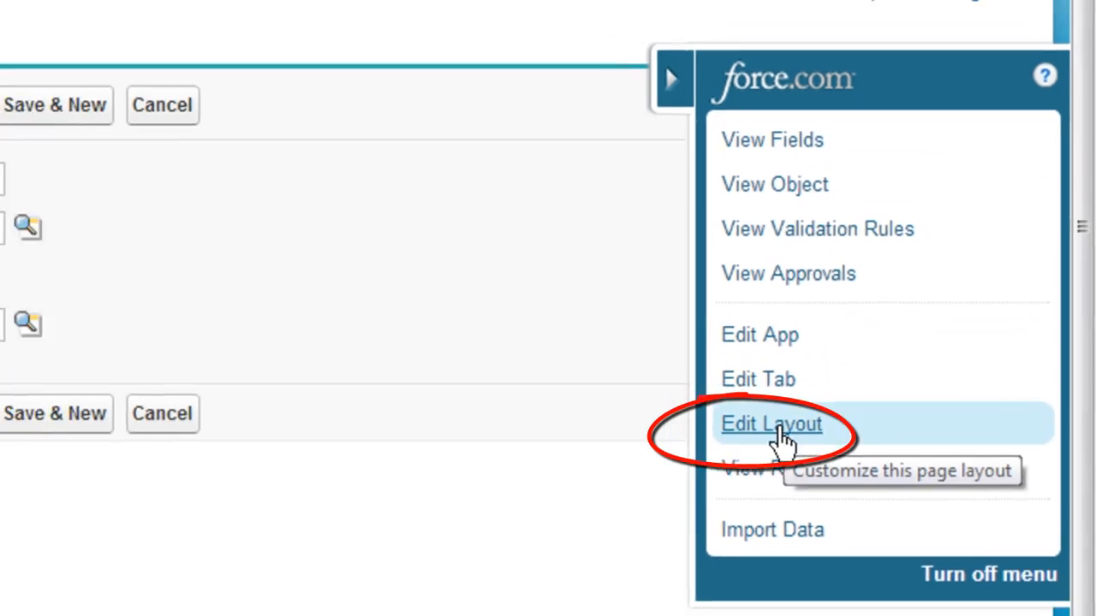
left_click(766, 428)
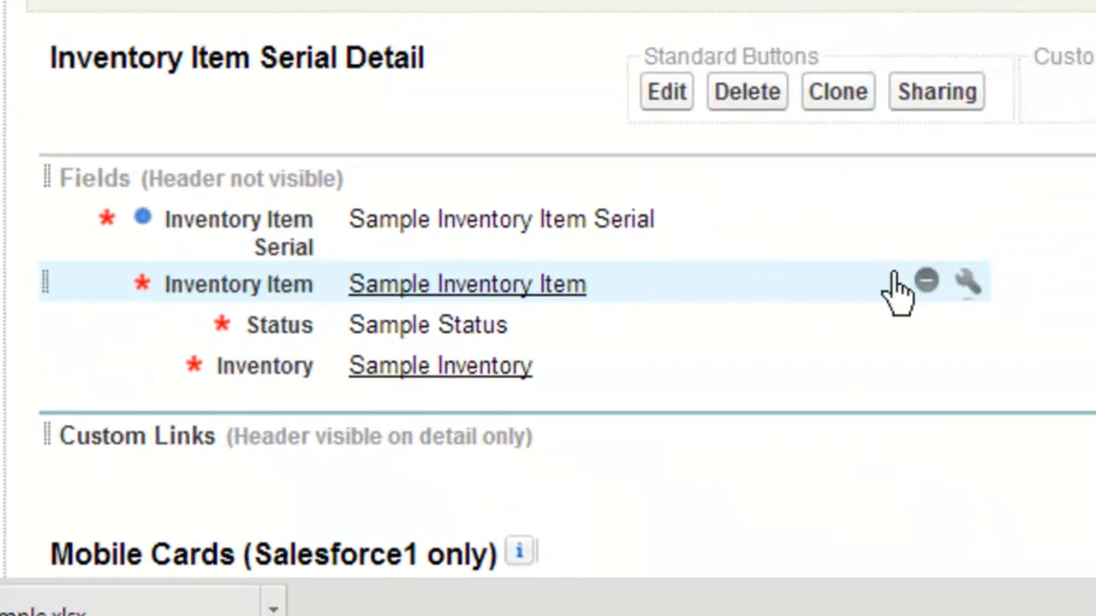
Step: Try toggling the Required option in the Inventory Item field's properties, and discard the changes
left_click(967, 283)
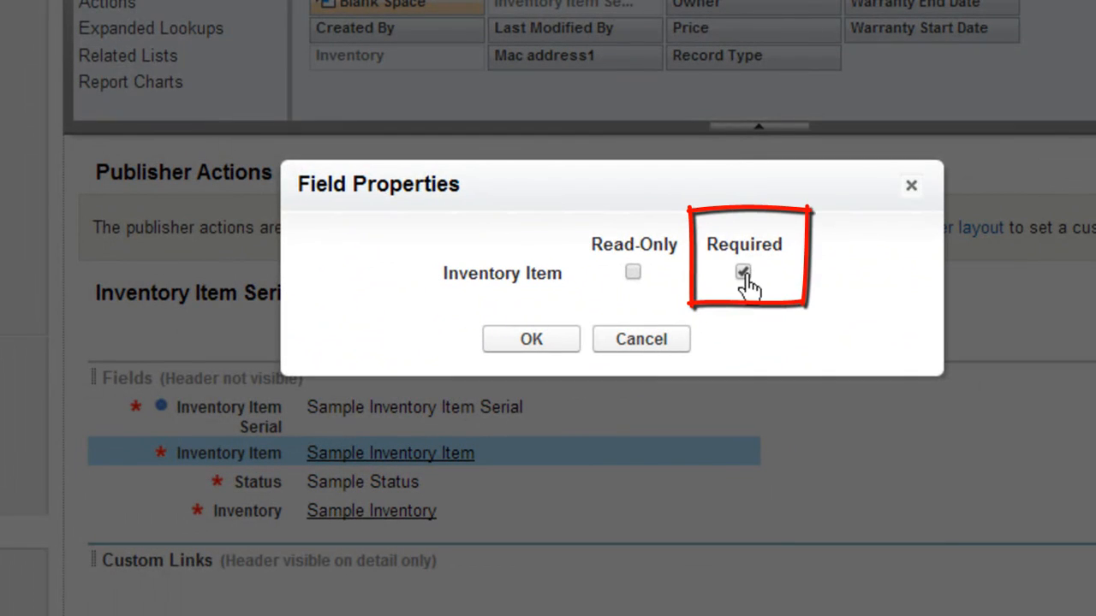
left_click(743, 269)
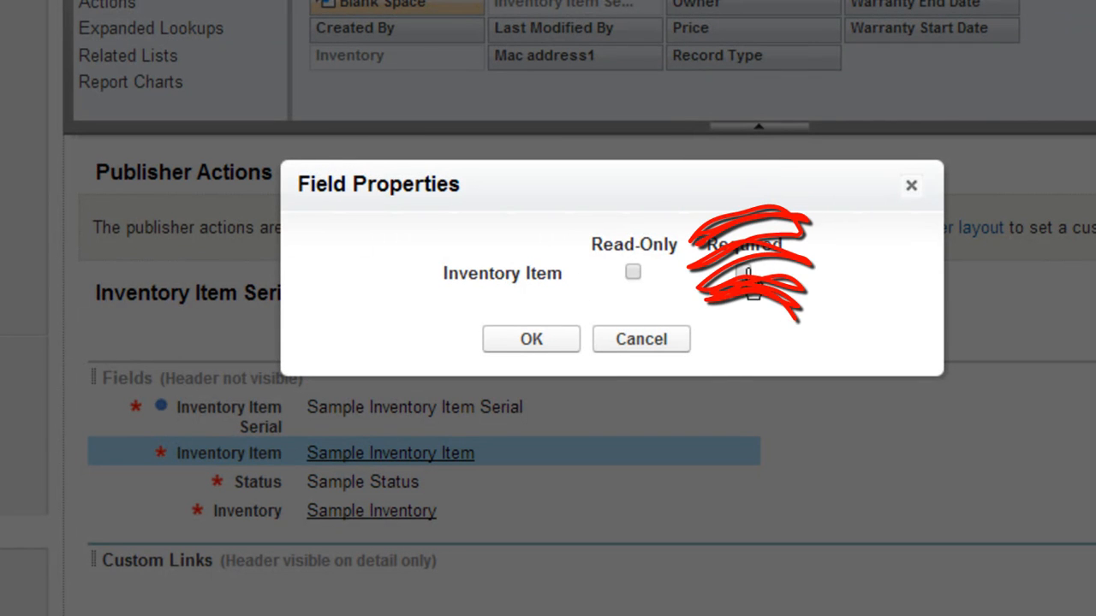
left_click_drag(709, 255, 789, 261)
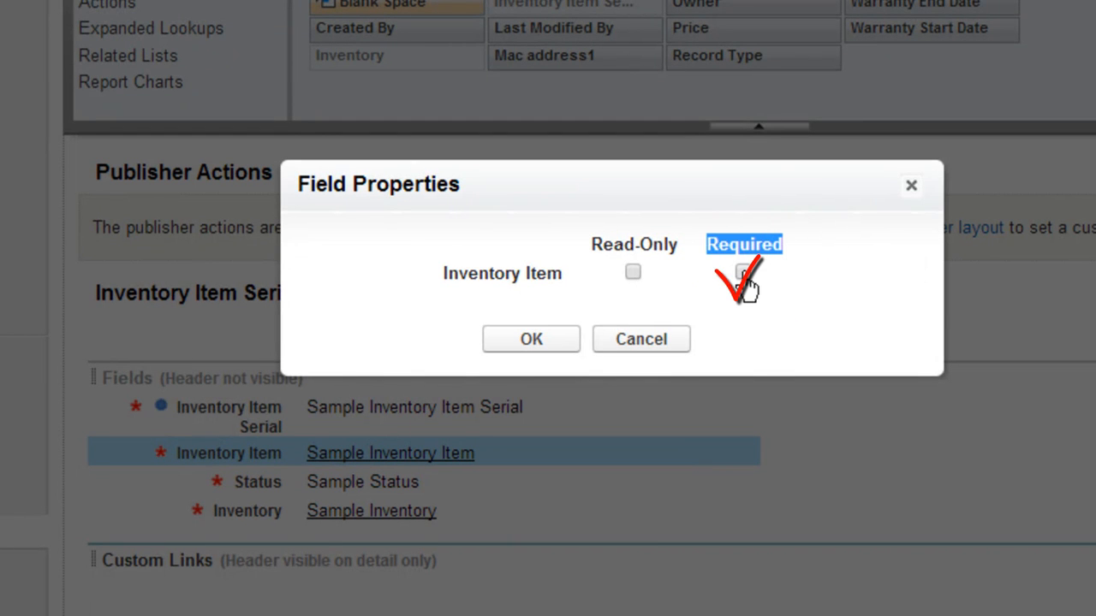
left_click_drag(719, 251, 751, 251)
left_click(722, 252)
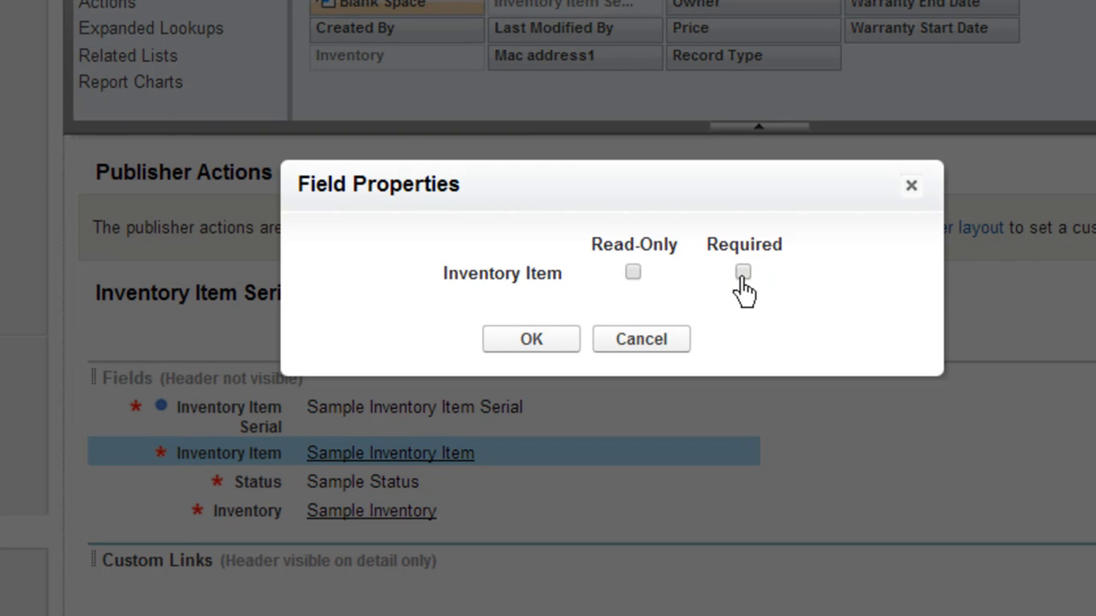
left_click(658, 339)
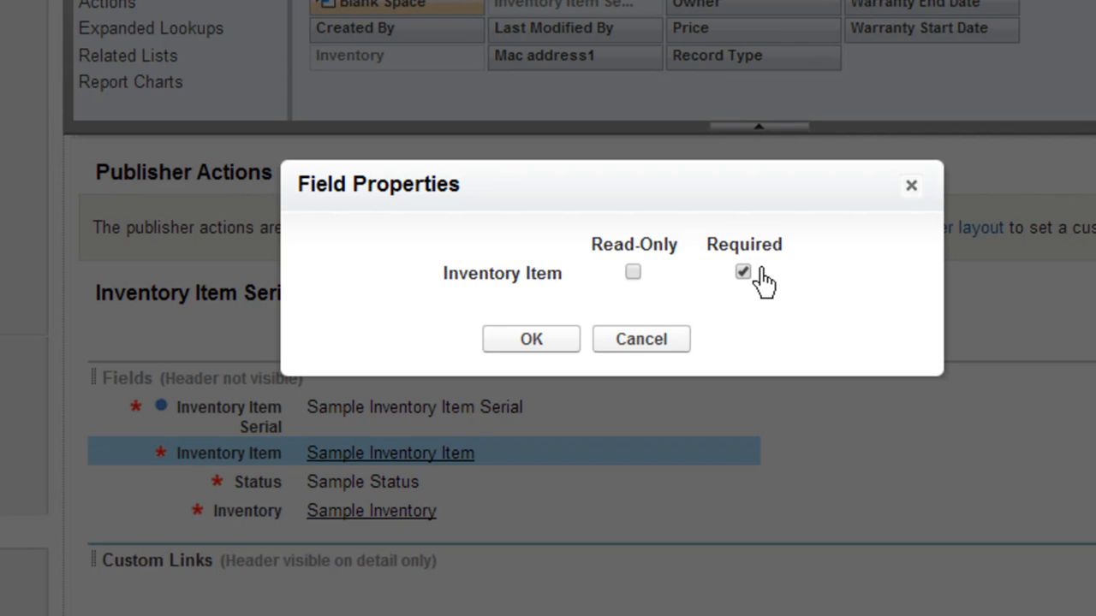
left_click_drag(716, 291, 745, 274)
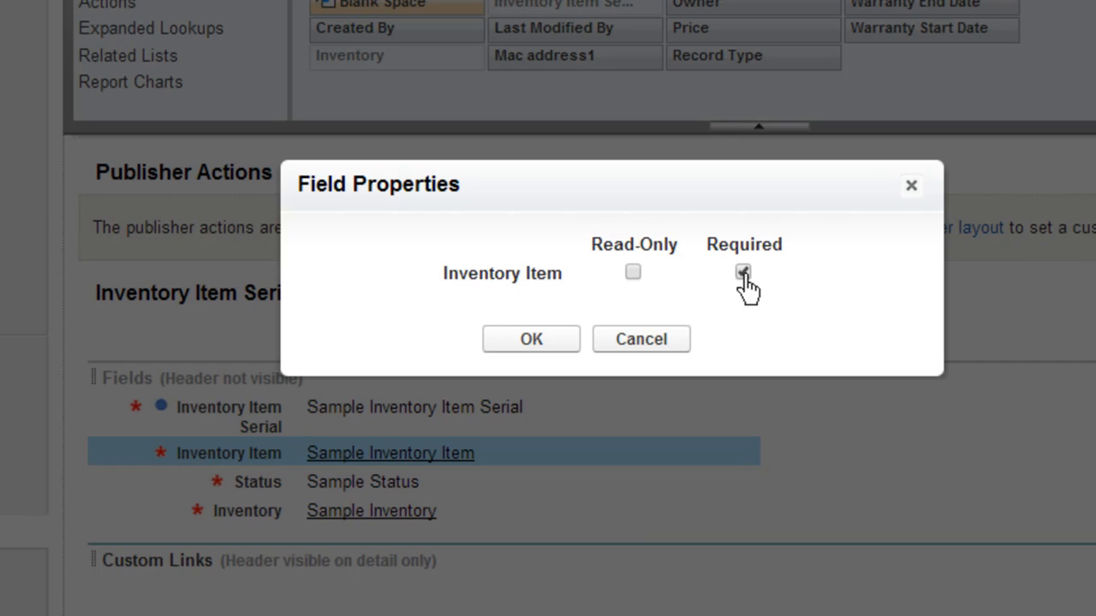
left_click(661, 344)
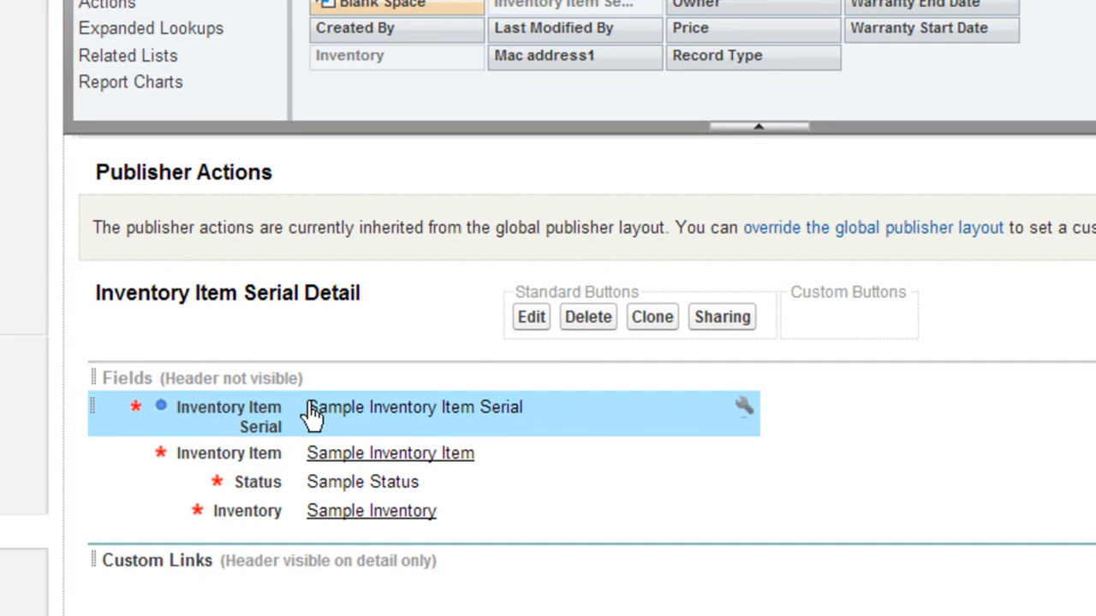
Step: Inspect the Required option in the Inventory Item Serial field's properties and close them without changes
left_click(743, 410)
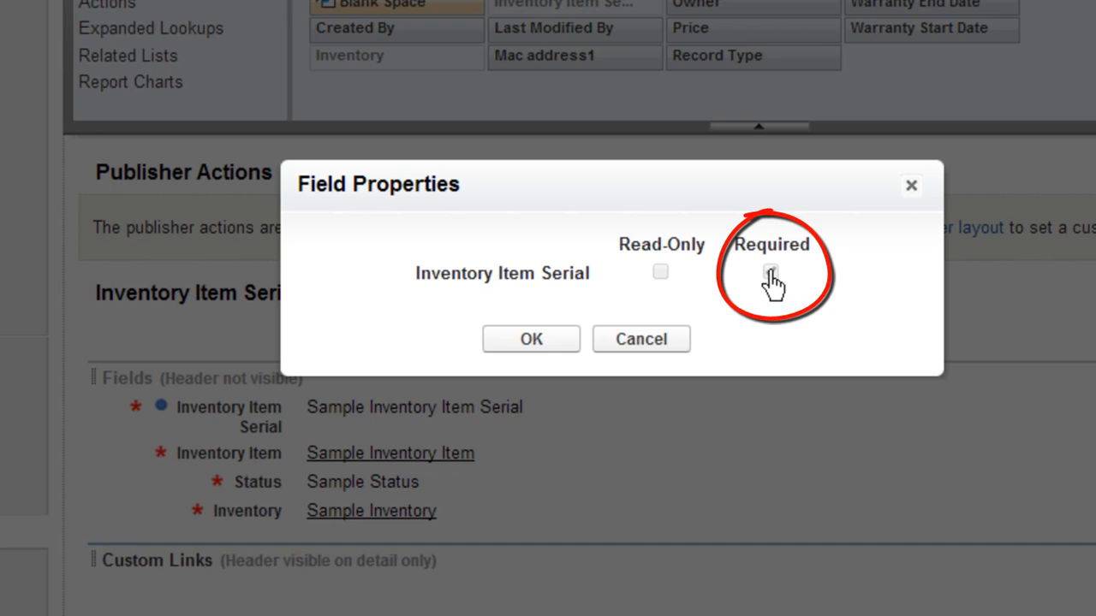
double_click(736, 248)
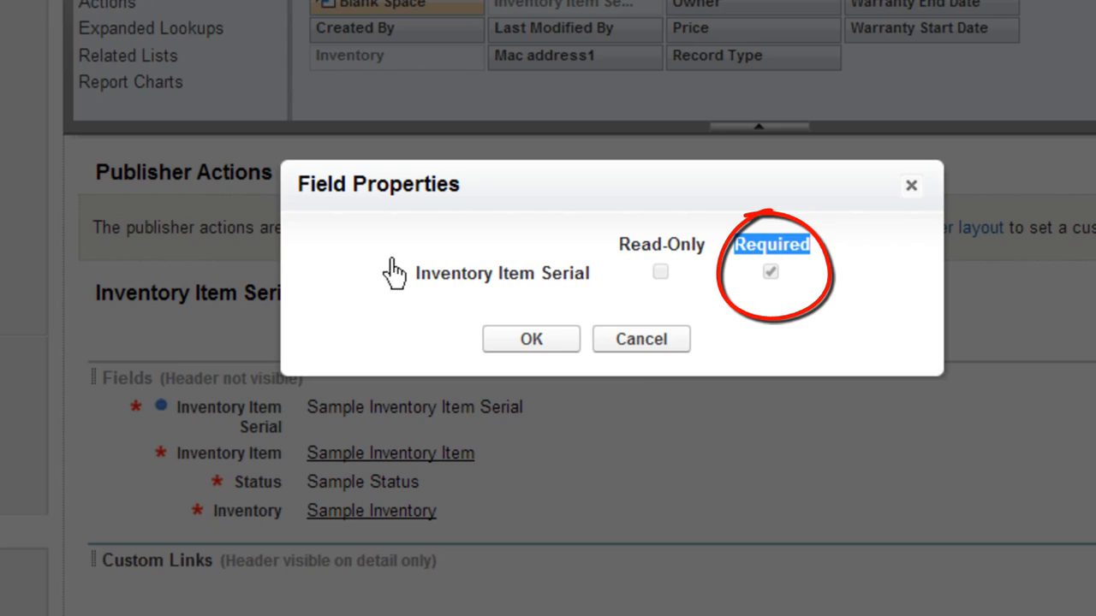
left_click(637, 342)
Step: Review the serials in cells A2 to A13 of sample.xlsx in Excel and return to the page layout in Chrome
left_click(566, 599)
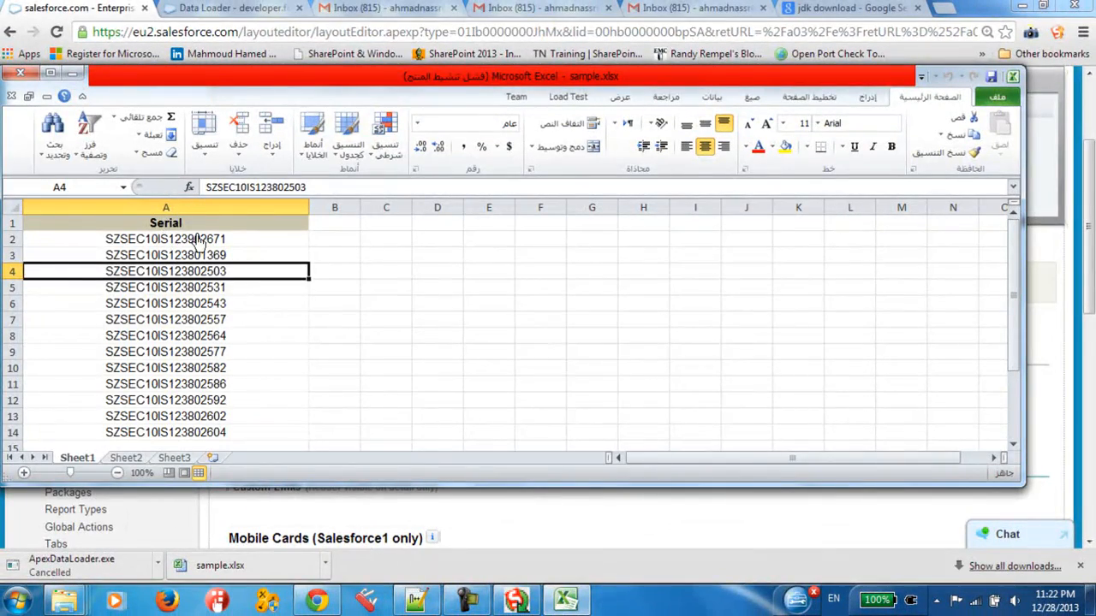
left_click_drag(197, 243, 214, 420)
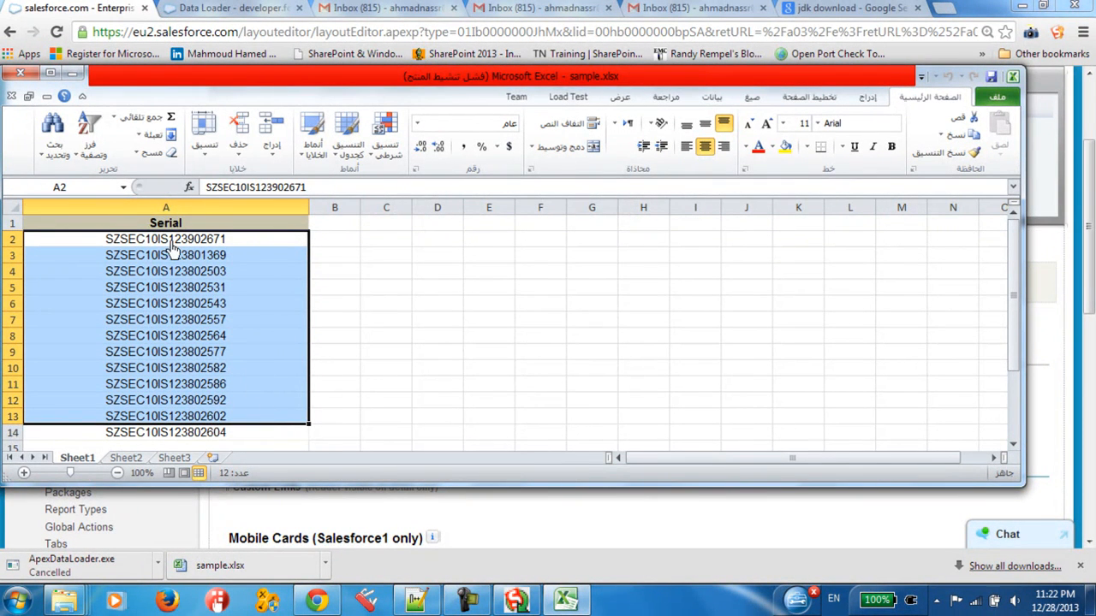
left_click(554, 604)
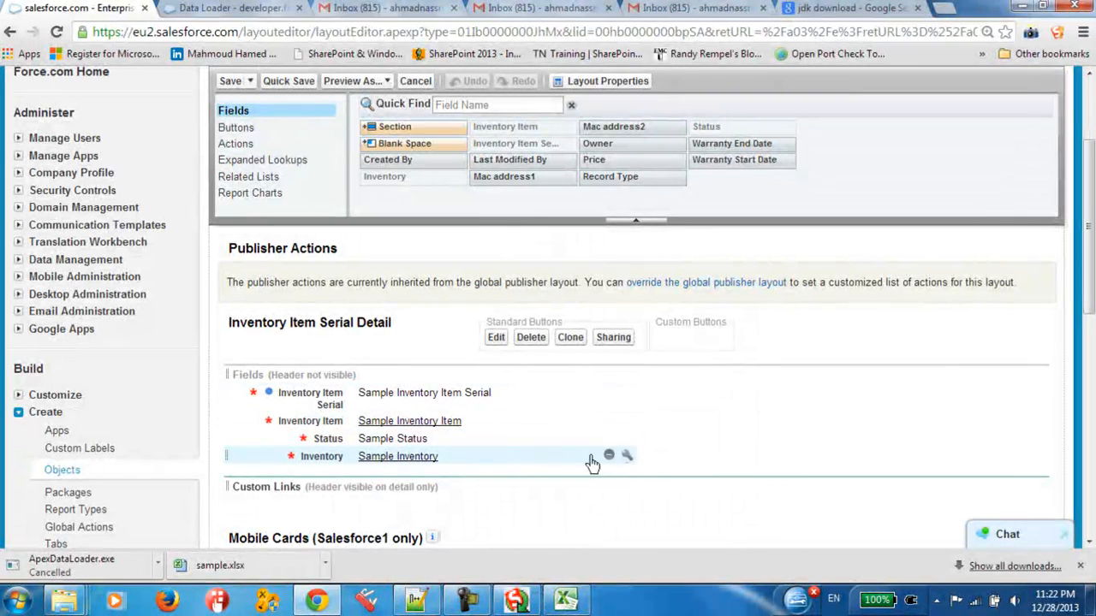
Step: Check the Required option of the Status and Inventory fields, discarding any changes
left_click(627, 440)
left_click(627, 439)
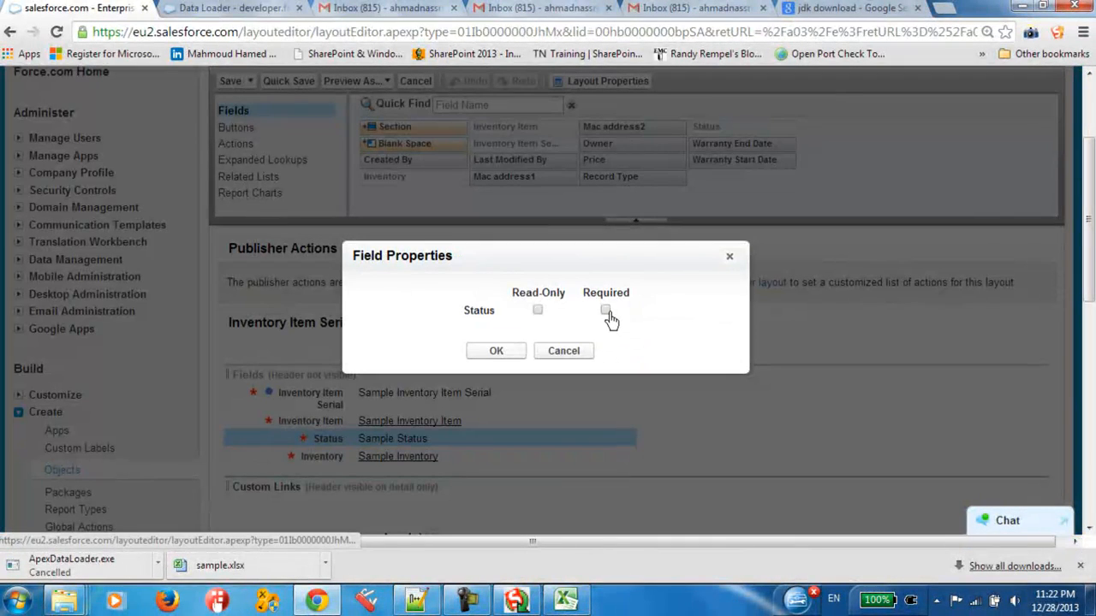
left_click(605, 311)
left_click(565, 351)
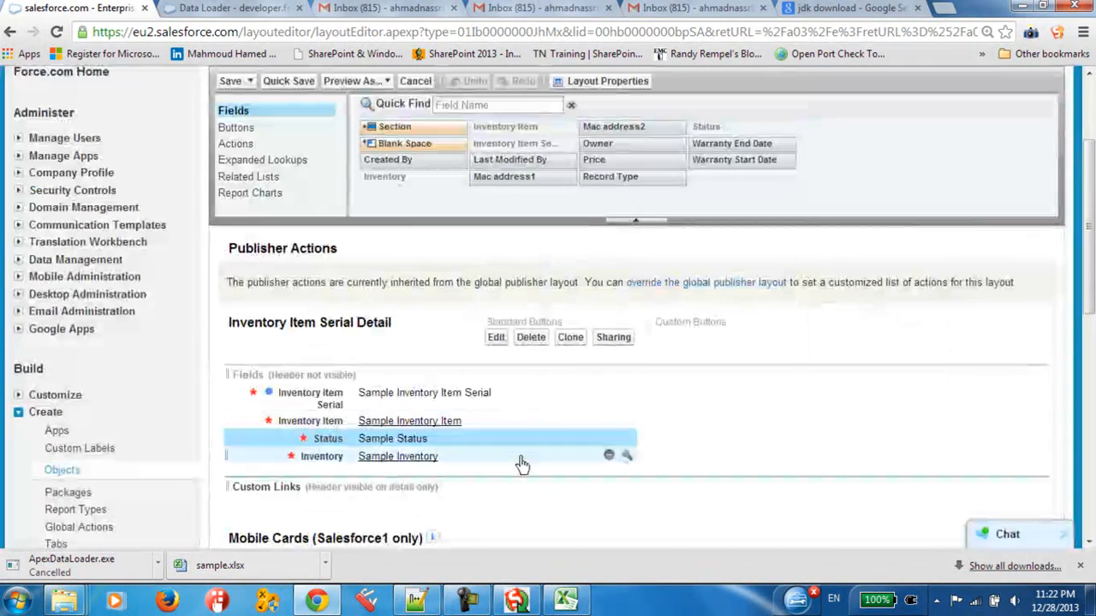
left_click(626, 458)
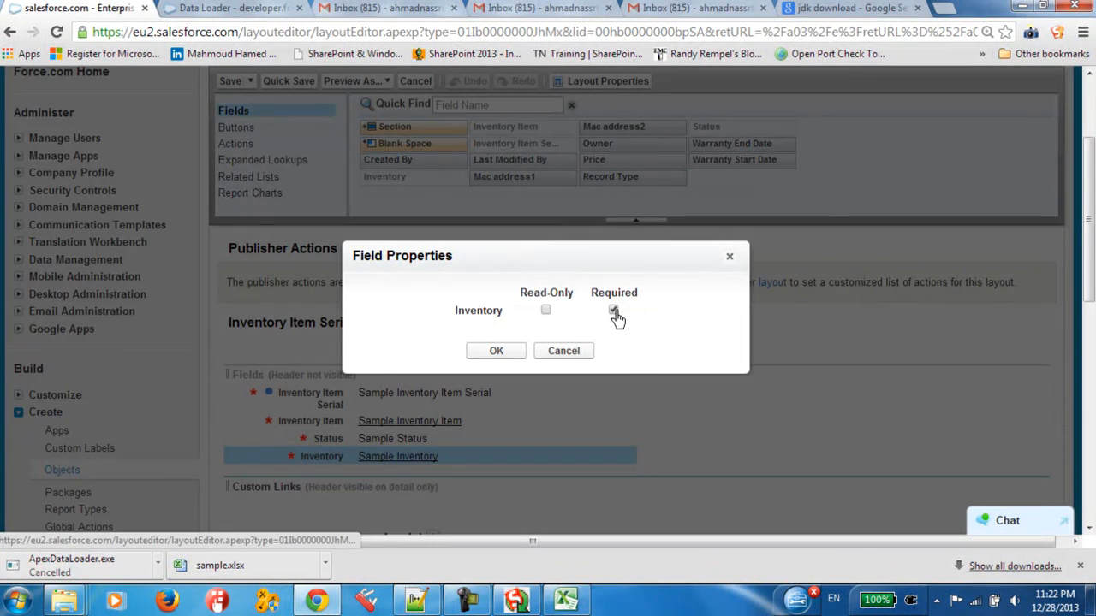
left_click(568, 352)
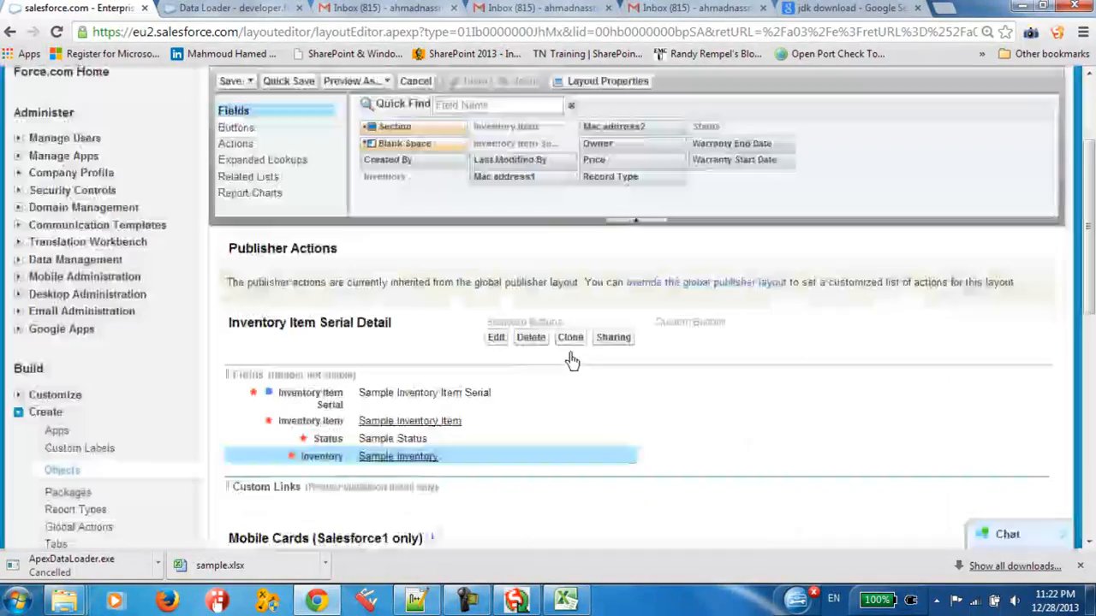
Step: Compare the Inventory Item Serial field's Required property with the serial in cell A4 of sample.xlsx
left_click(627, 392)
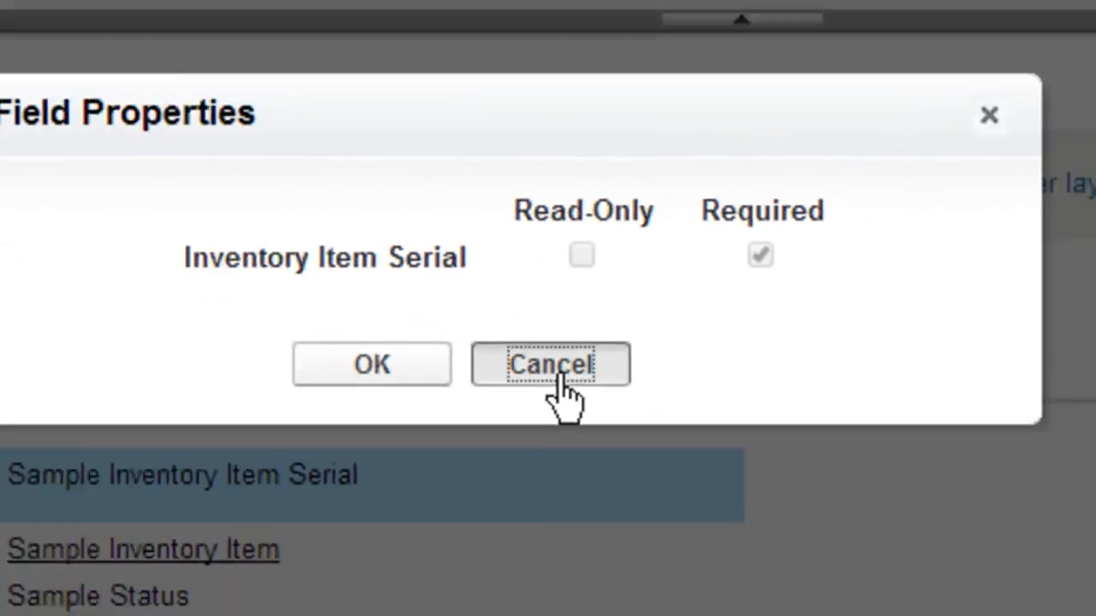
left_click(544, 370)
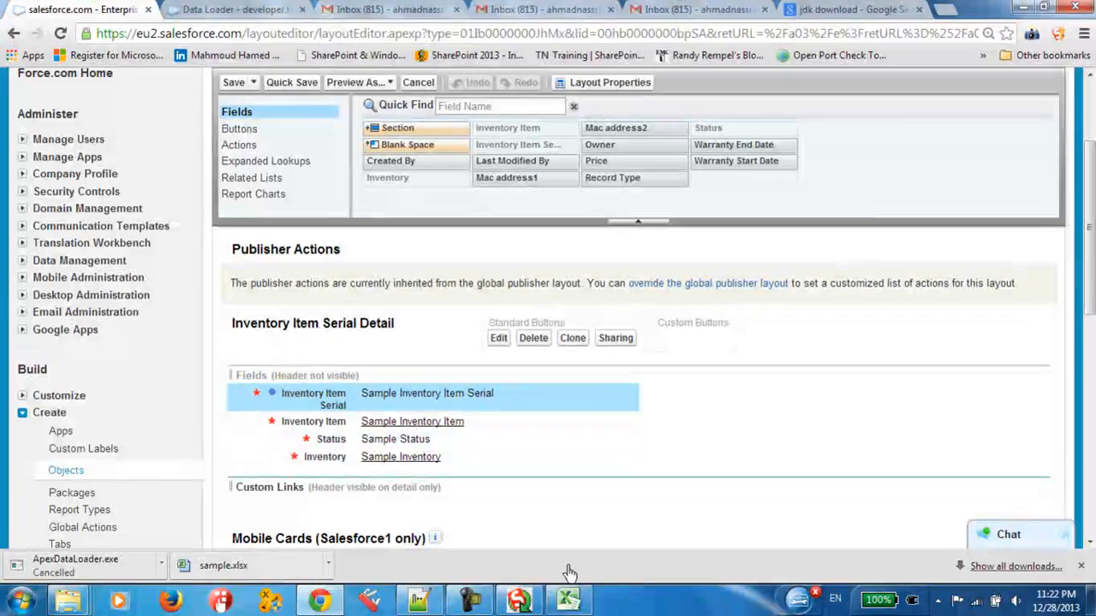
left_click(569, 599)
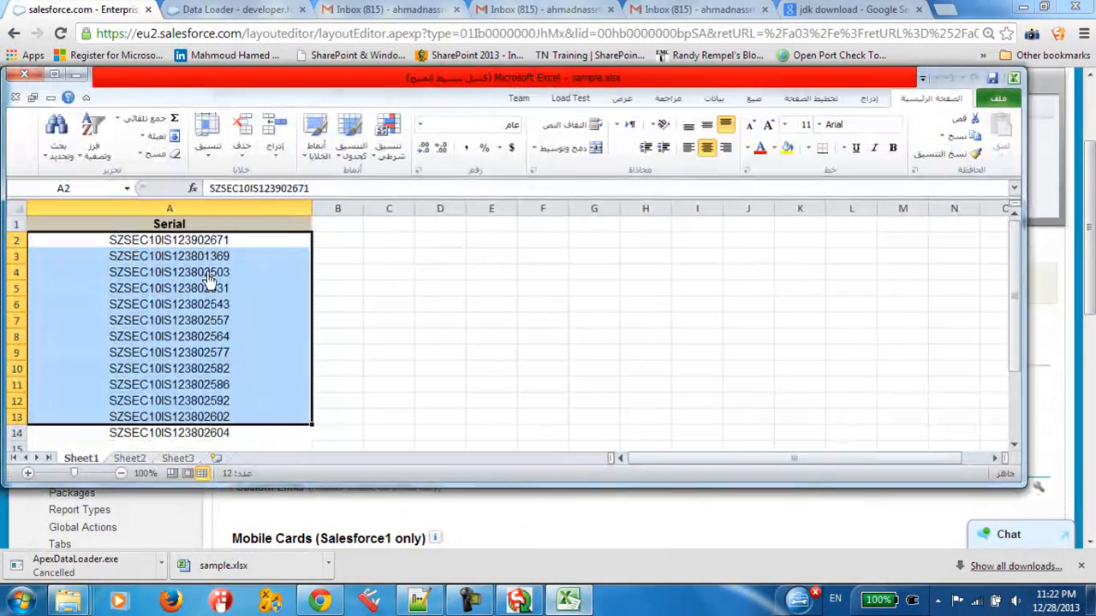
left_click(205, 274)
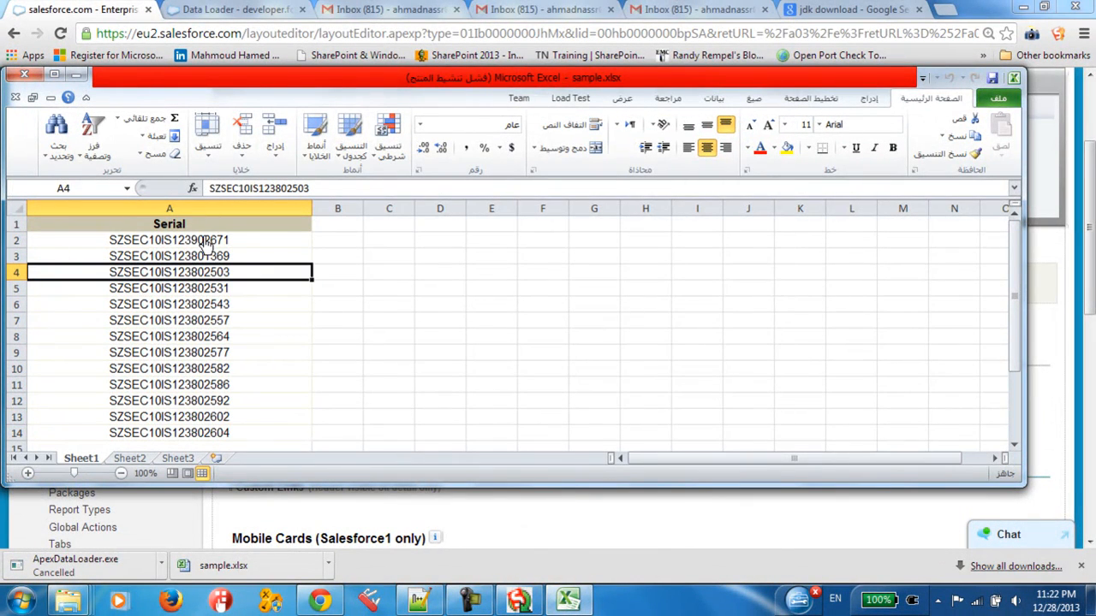
Step: Switch from Excel back to Salesforce in Chrome and open the Inventory Item Serial home page
left_click(570, 598)
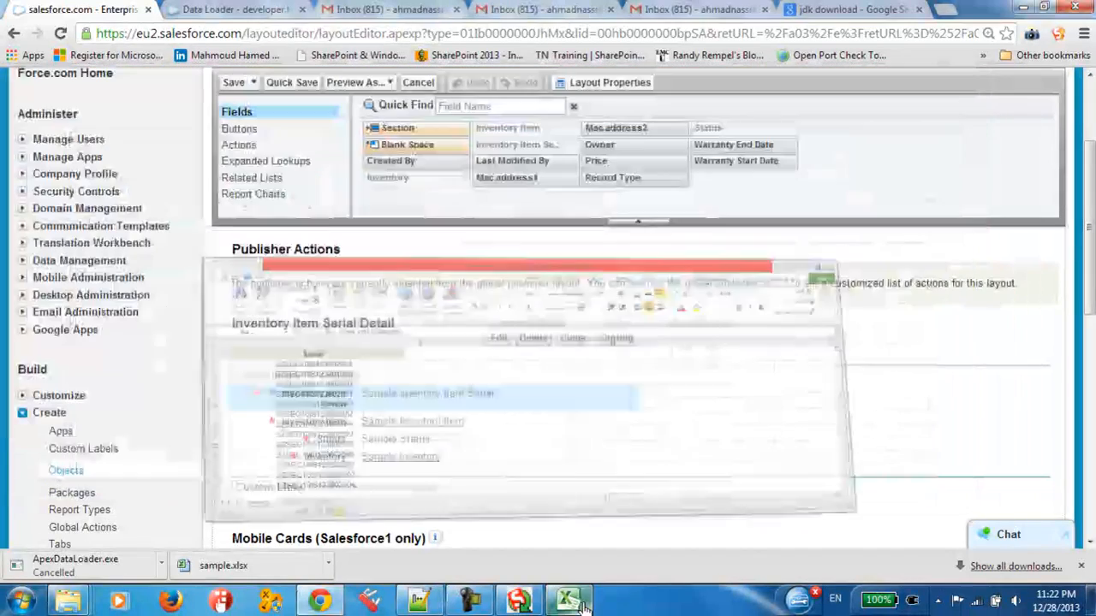
scroll(397, 244, "up", 3)
left_click(747, 146)
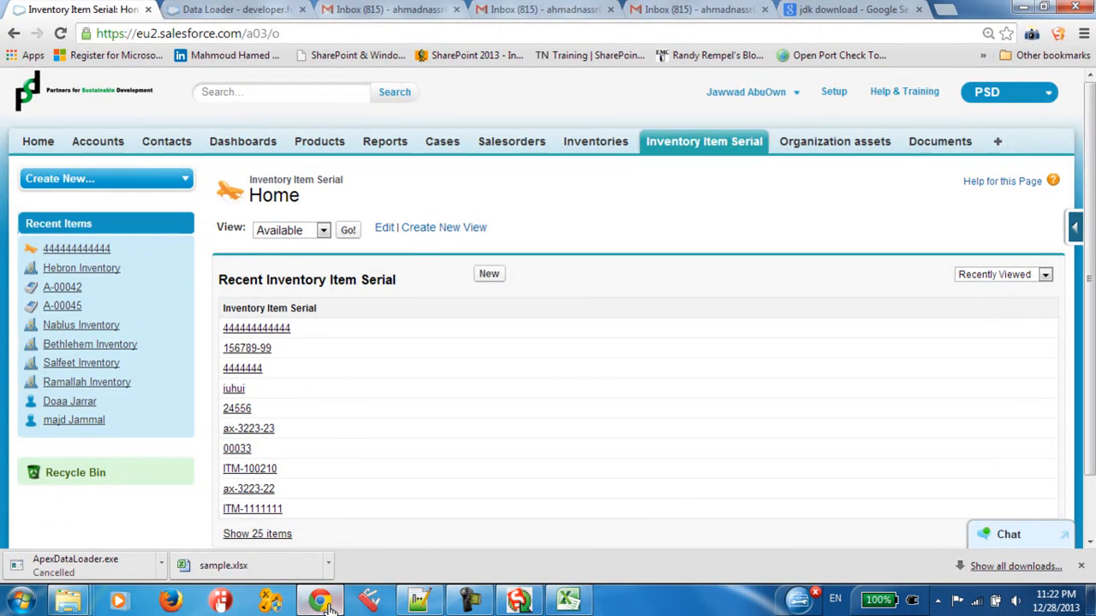
Step: Switch to the Apex Data Loader and start an Insert operation
left_click(322, 601)
left_click(618, 417)
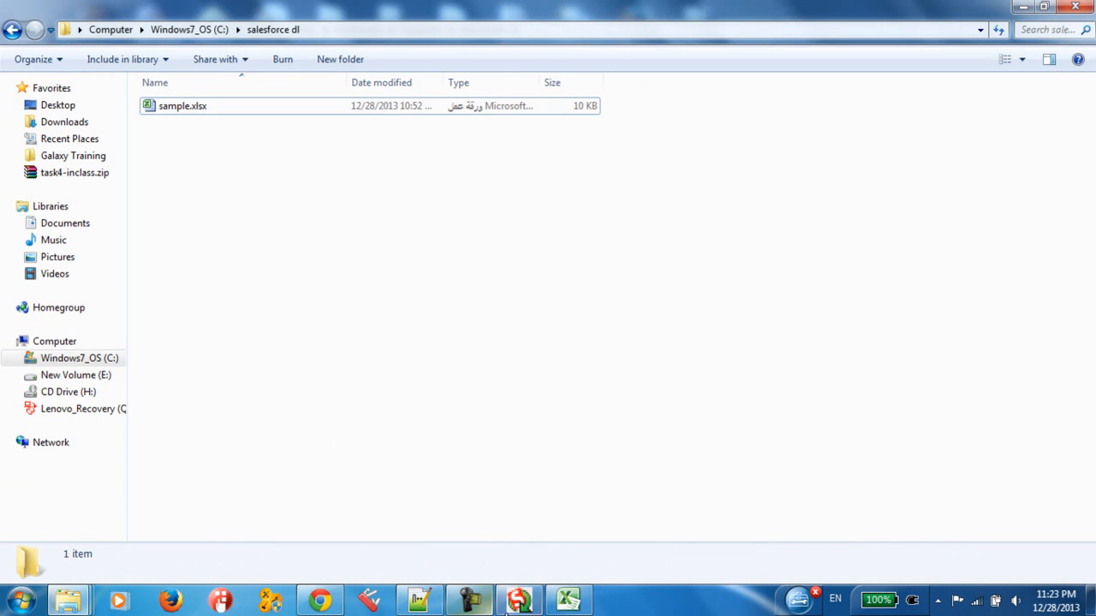
left_click(520, 601)
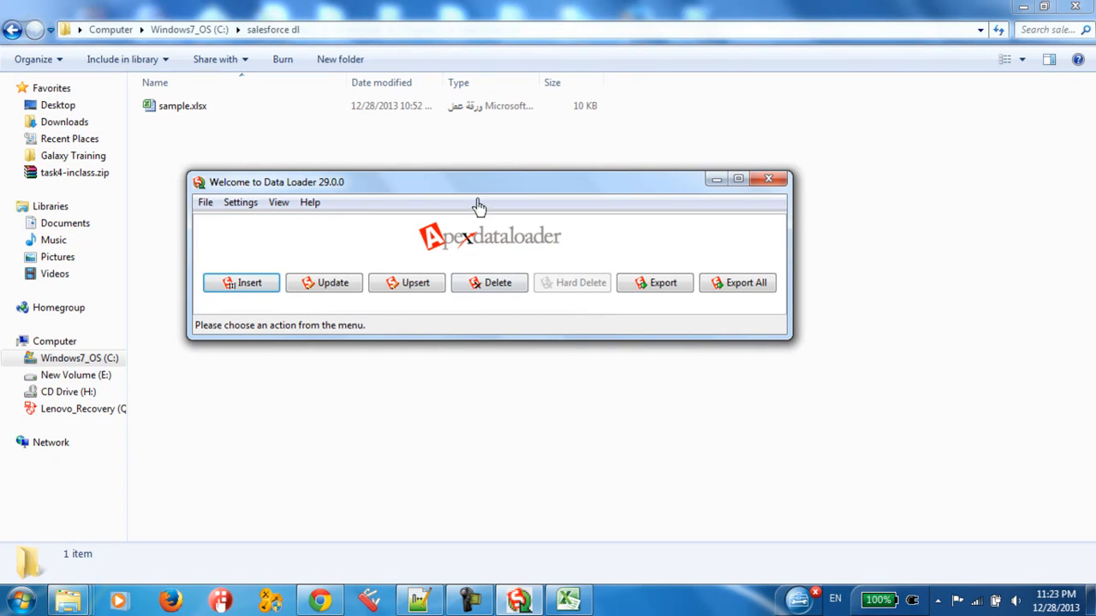
left_click(270, 284)
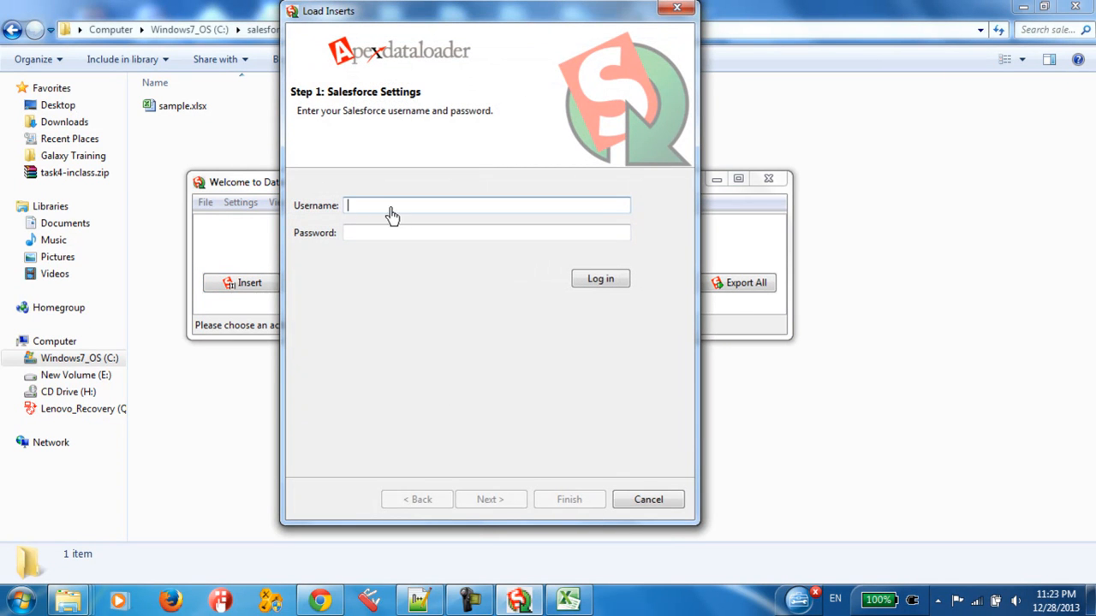
Step: Copy the Salesforce username from the Notepad++ note into the Username field of the Load Inserts login
left_click(360, 235)
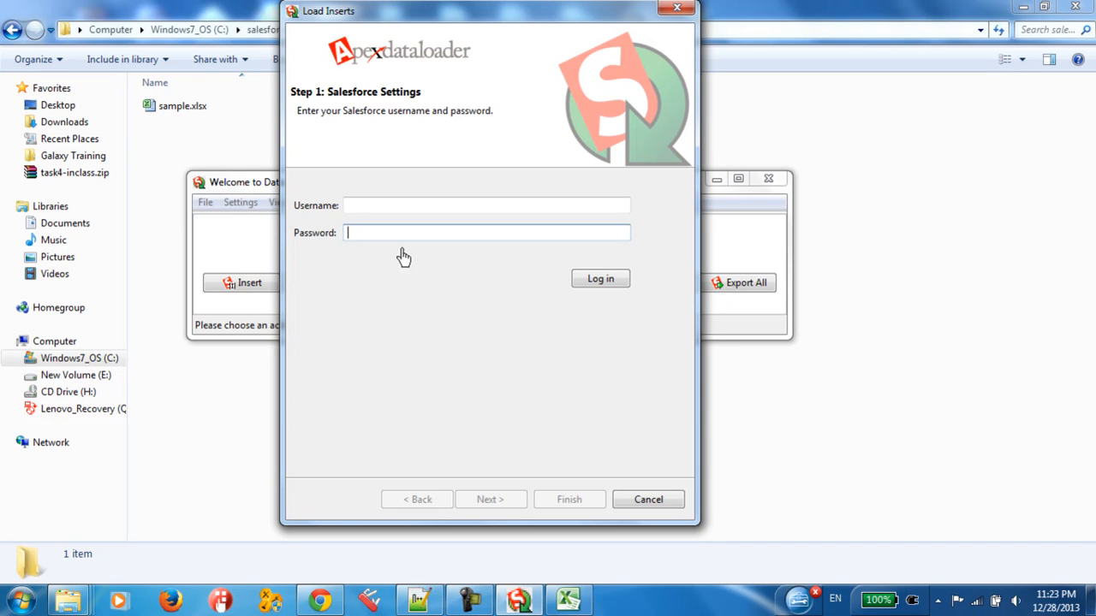
left_click(359, 205)
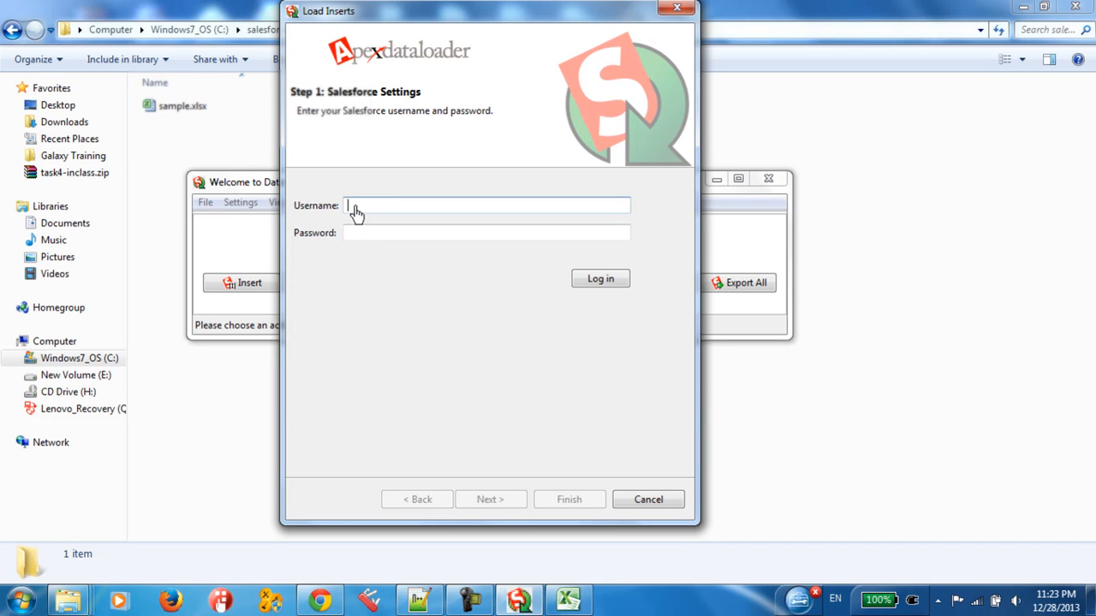
left_click(419, 599)
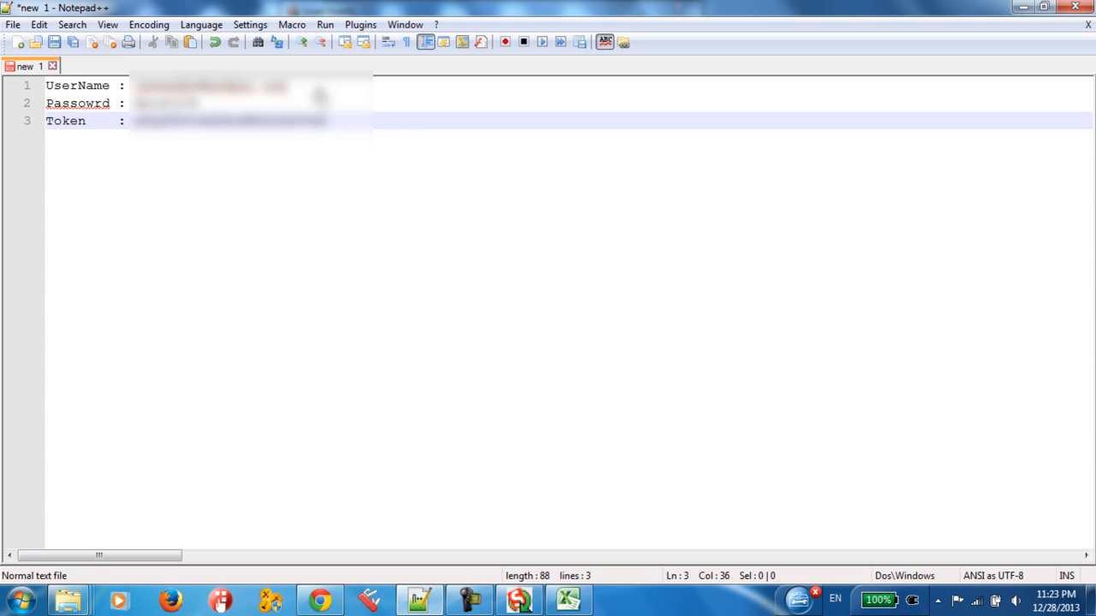
left_click_drag(130, 90, 372, 90)
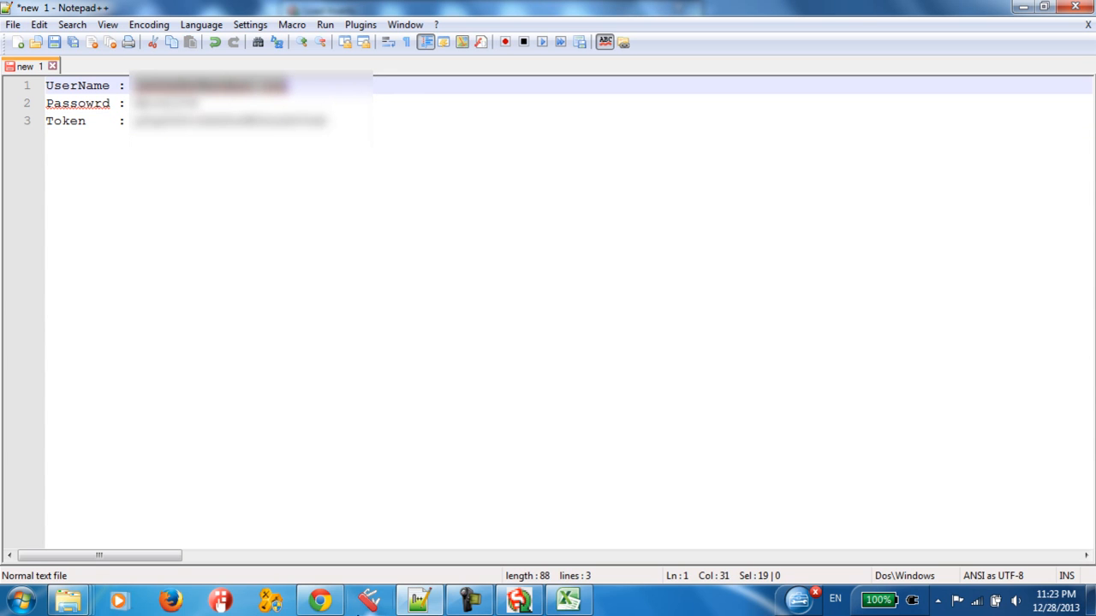
left_click(418, 599)
key("ctrl+v")
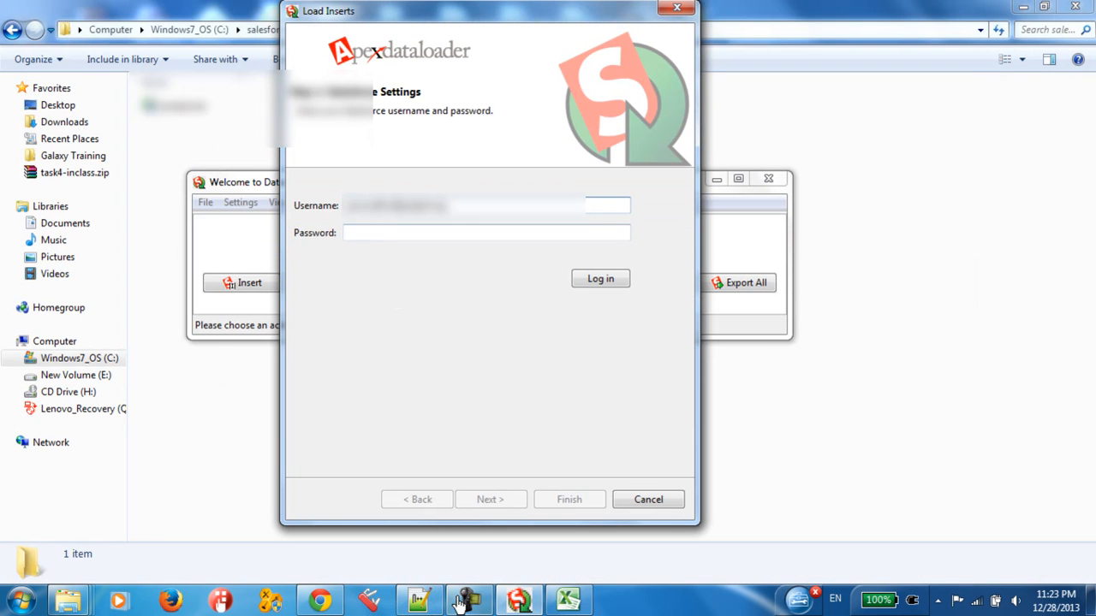
Step: Open a new Notepad note and write the heading "password + token" in it
left_click(374, 238)
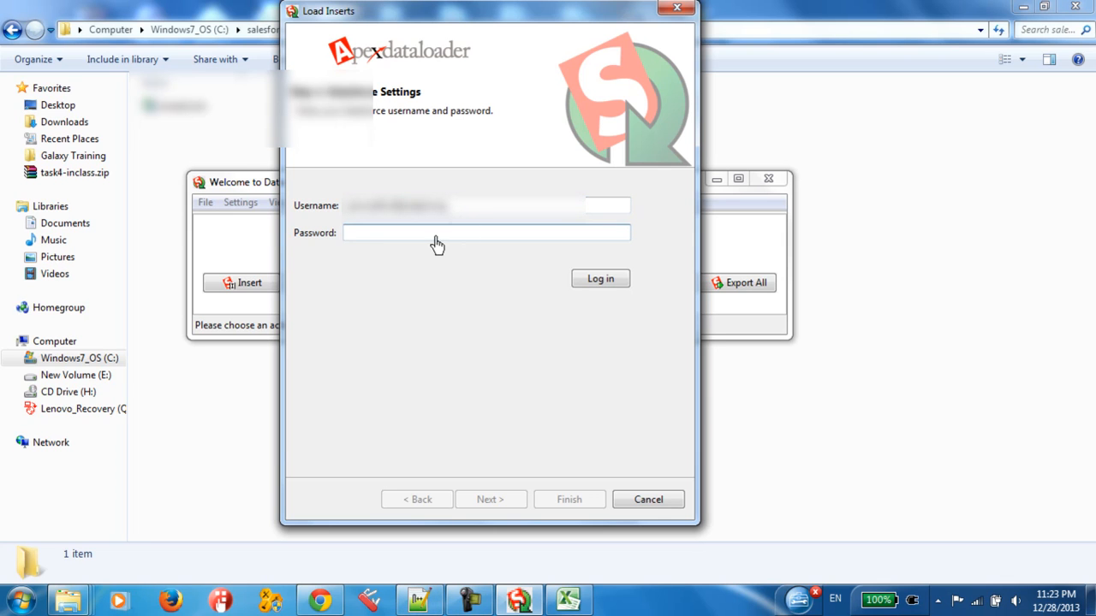
key("super")
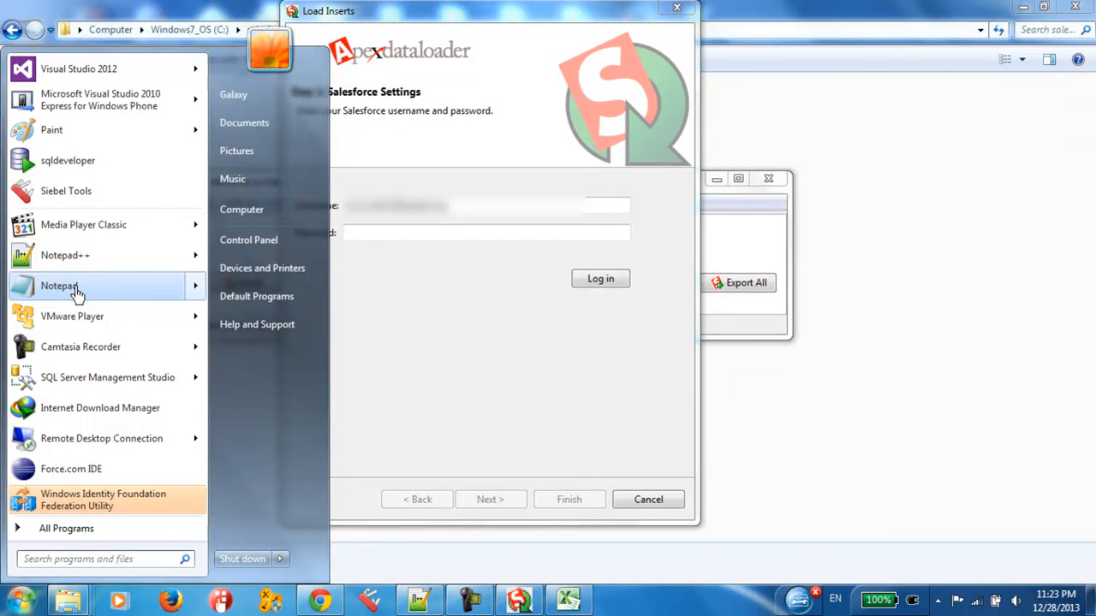
left_click(75, 293)
type("pas")
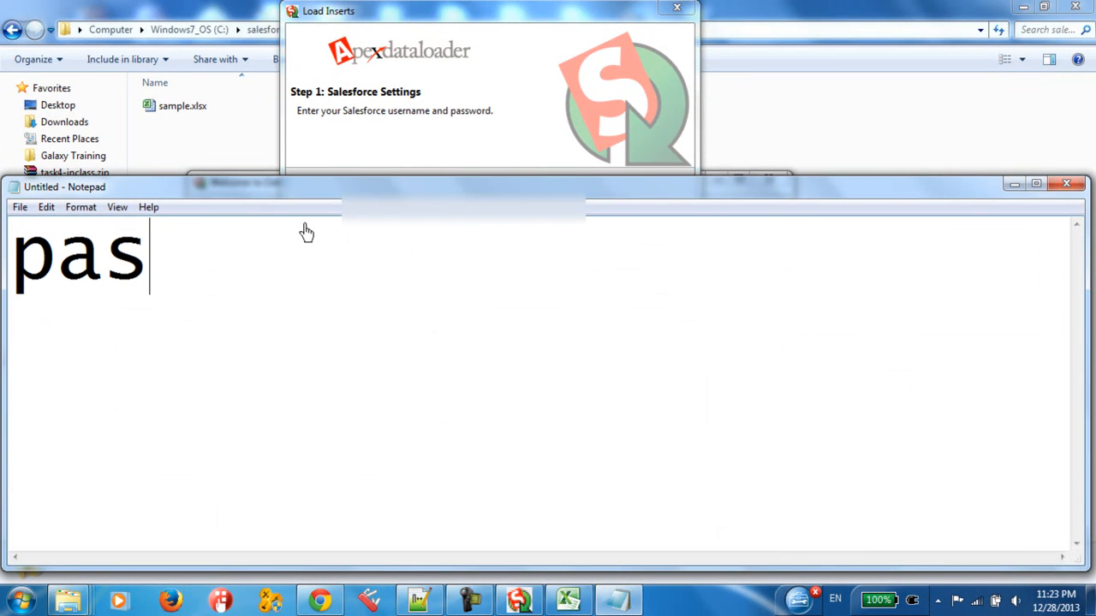
type("sword")
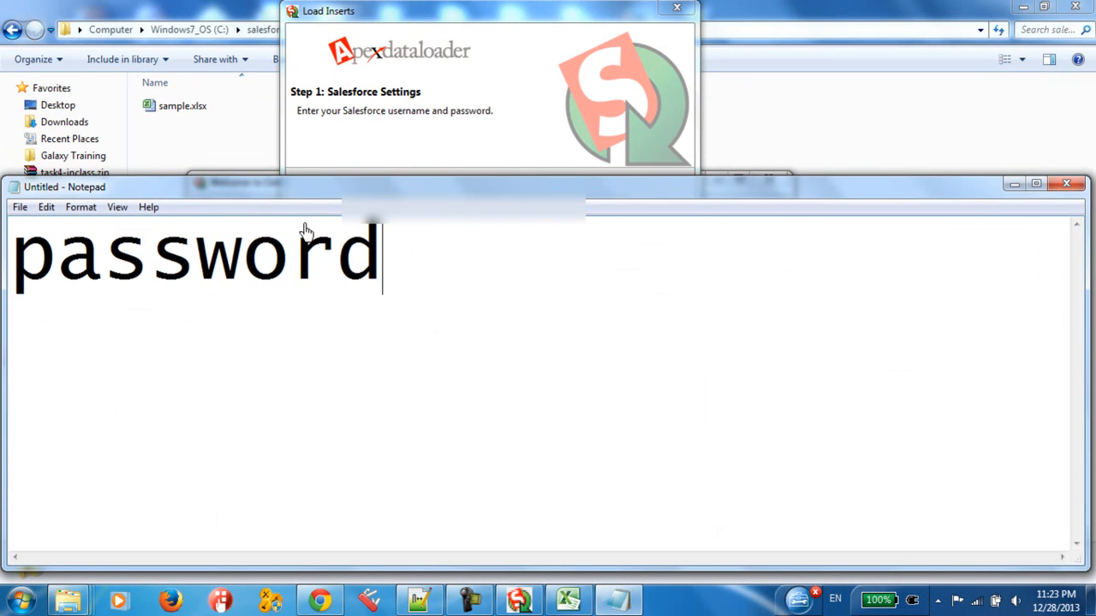
type(" + to")
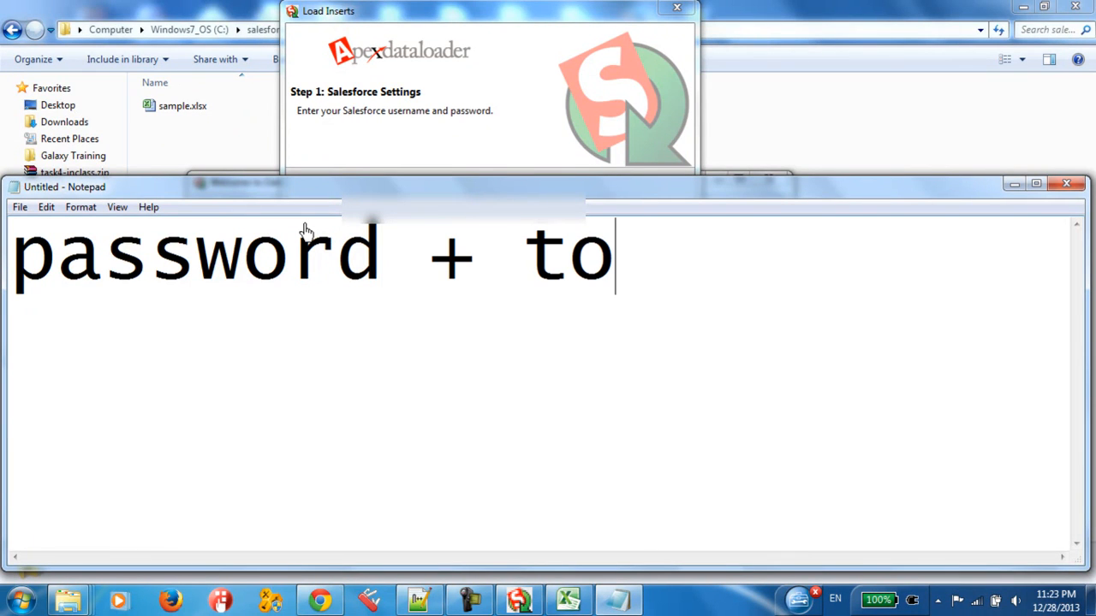
type("ken ")
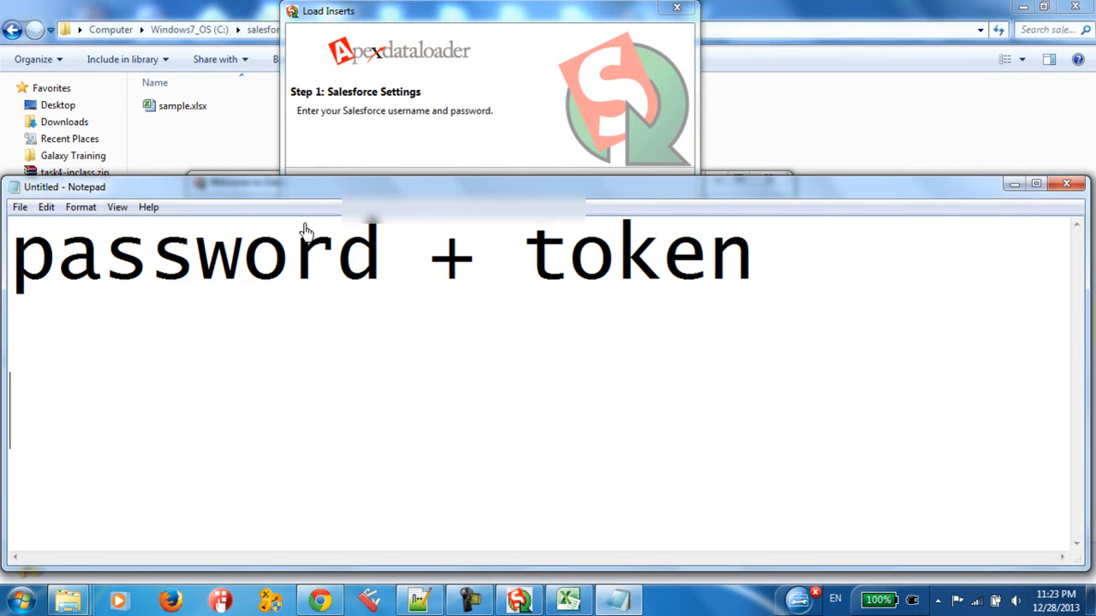
type("AAA ")
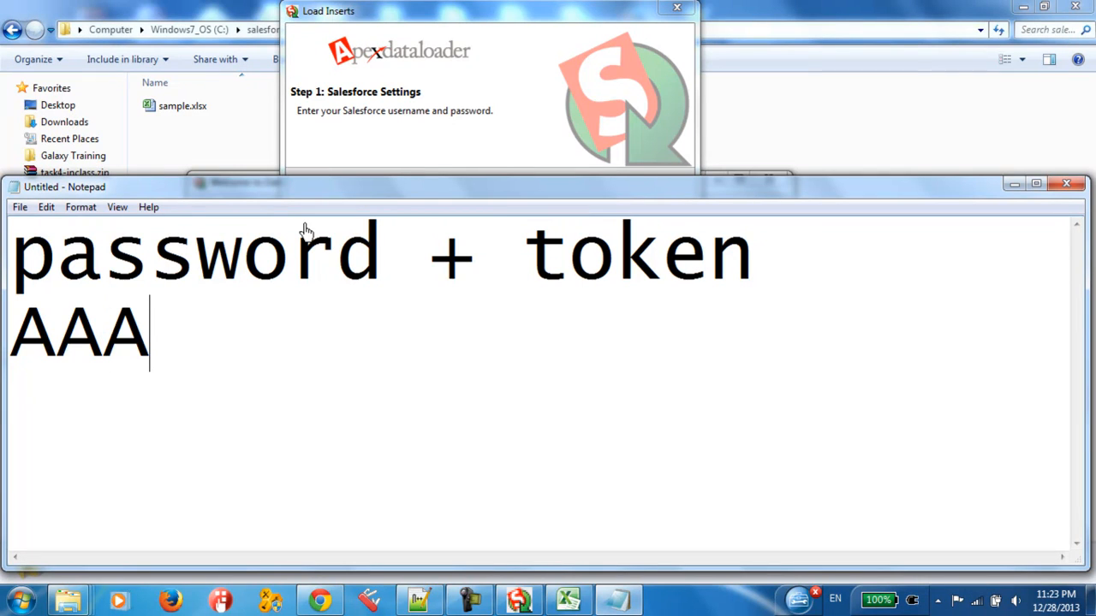
type("dnuiasdiudasiuah")
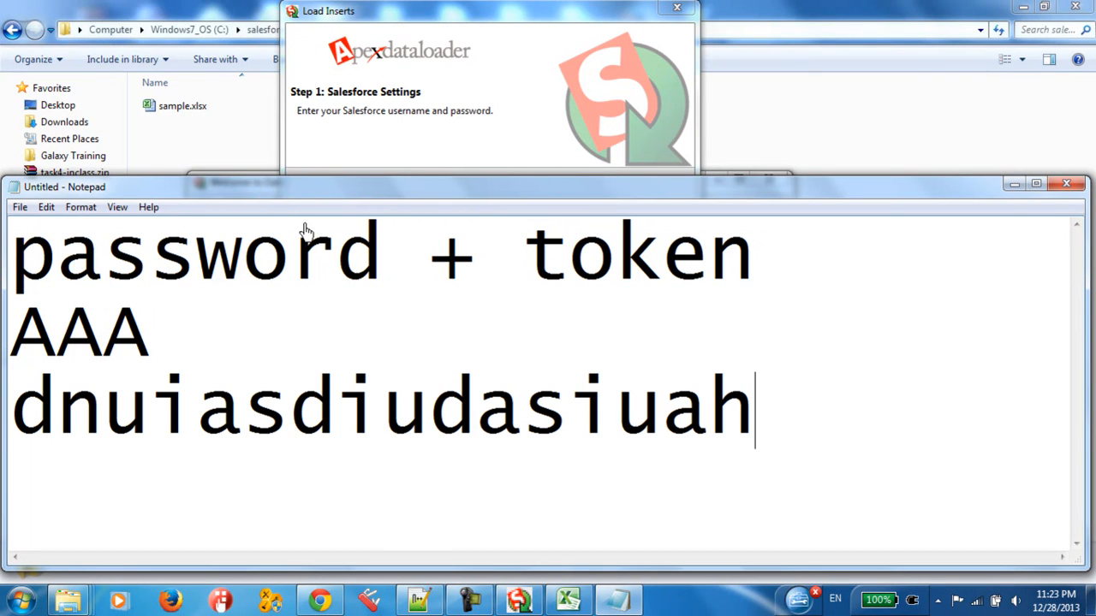
Step: Add a sample password and a sample security token on separate lines below the heading in the note
left_click_drag(746, 248, 12, 250)
left_click_drag(757, 421, 3, 425)
left_click(34, 335)
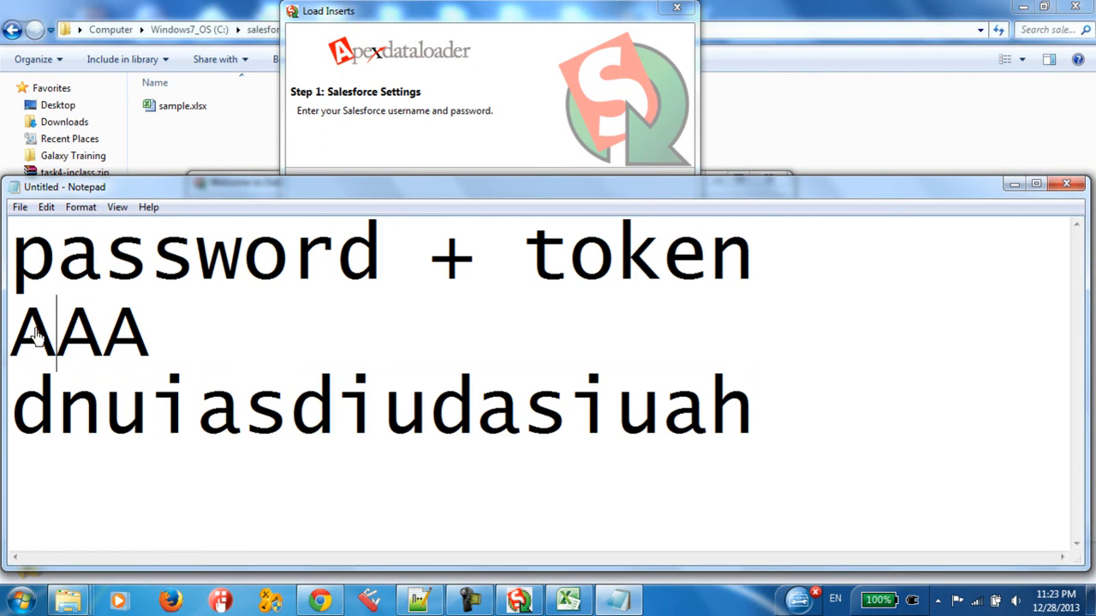
Step: Move the sample token directly behind the sample password so both form one string without a space
left_click_drag(77, 419, 287, 420)
left_click_drag(830, 425, 7, 403)
key("ctrl+c")
key("Delete")
key("ctrl+v")
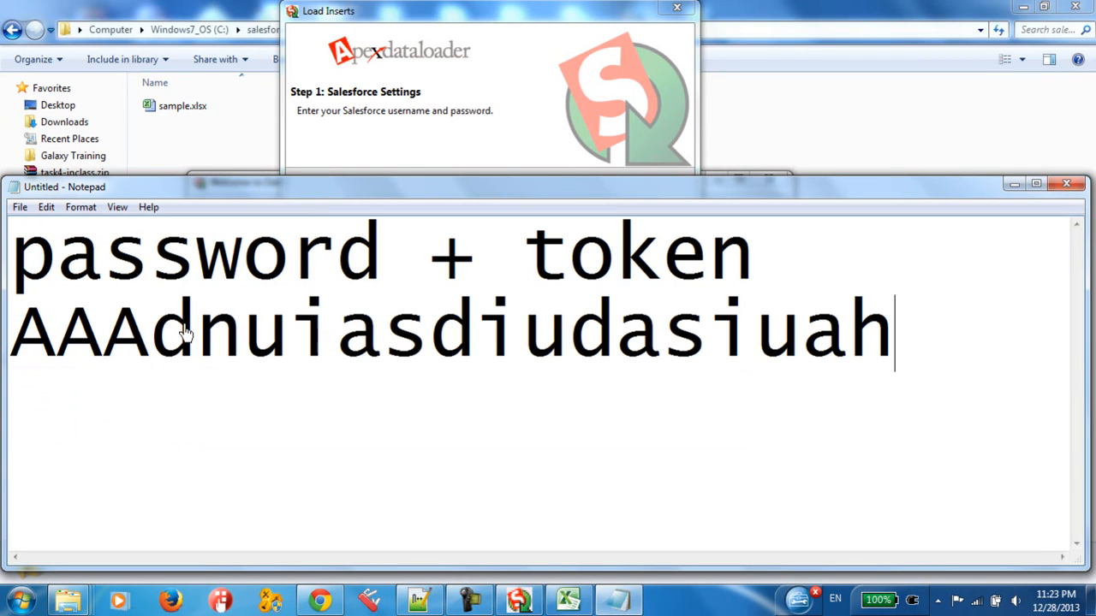
Step: Compare the combined sample string with the words password and token in the heading, and minimize Notepad
left_click_drag(912, 351, 2, 344)
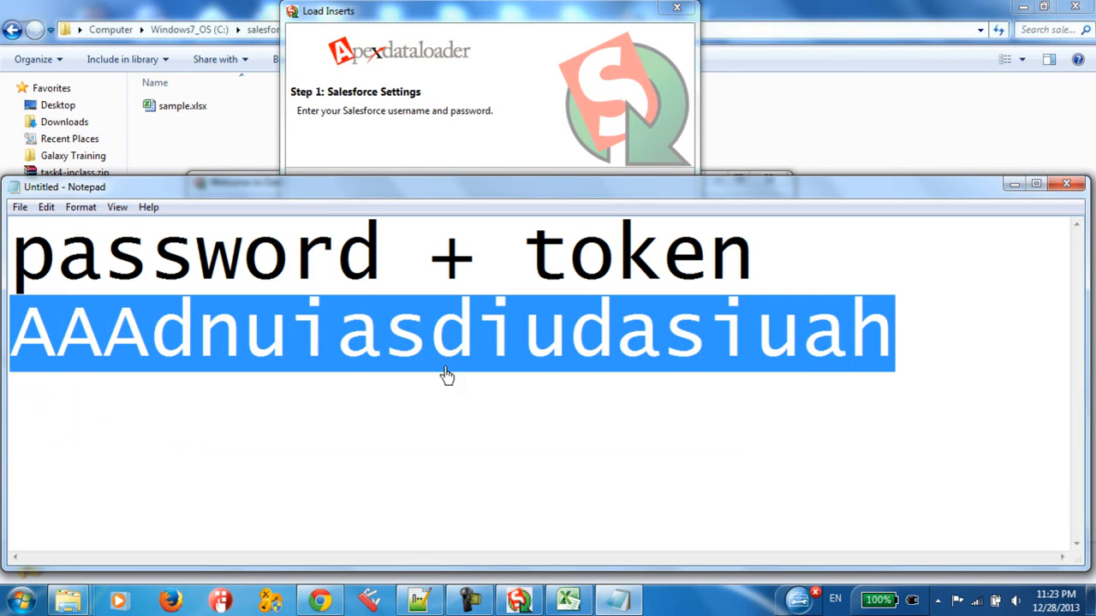
double_click(173, 259)
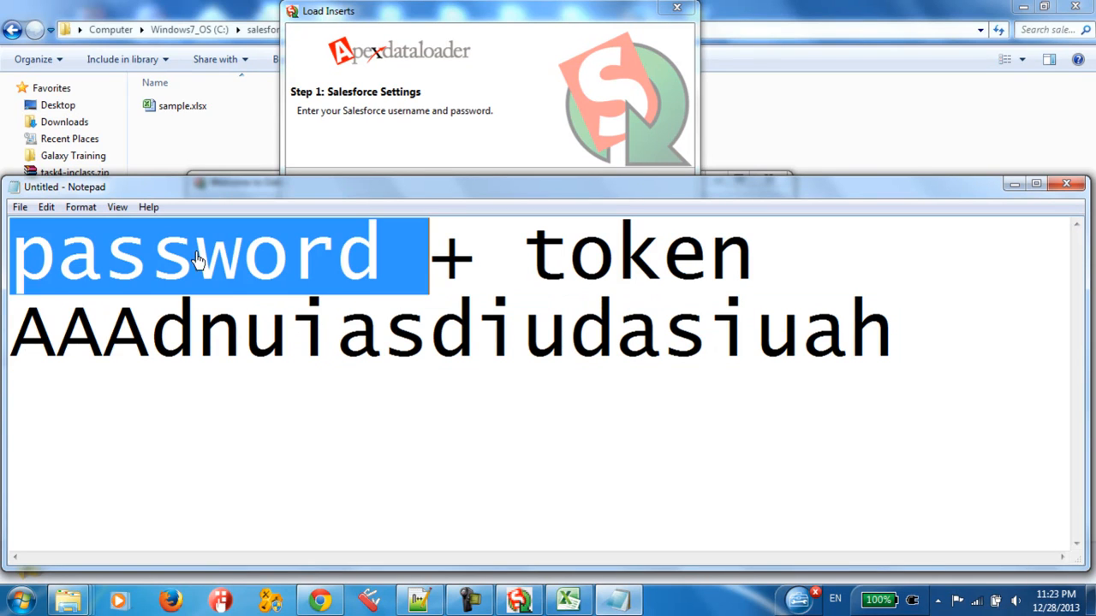
left_click(557, 265)
double_click(592, 268)
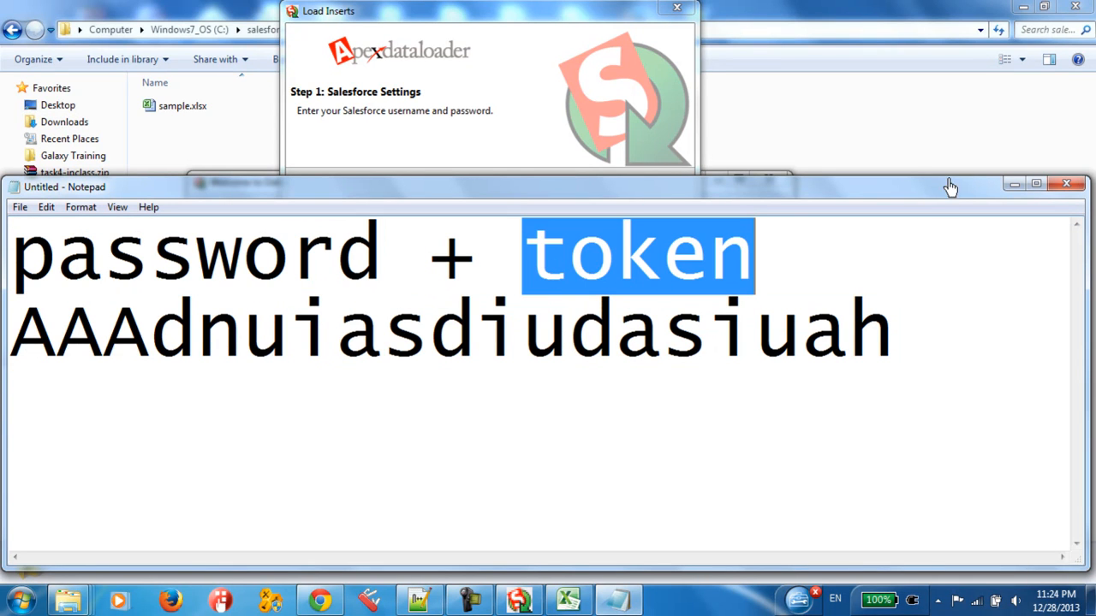
left_click(1013, 185)
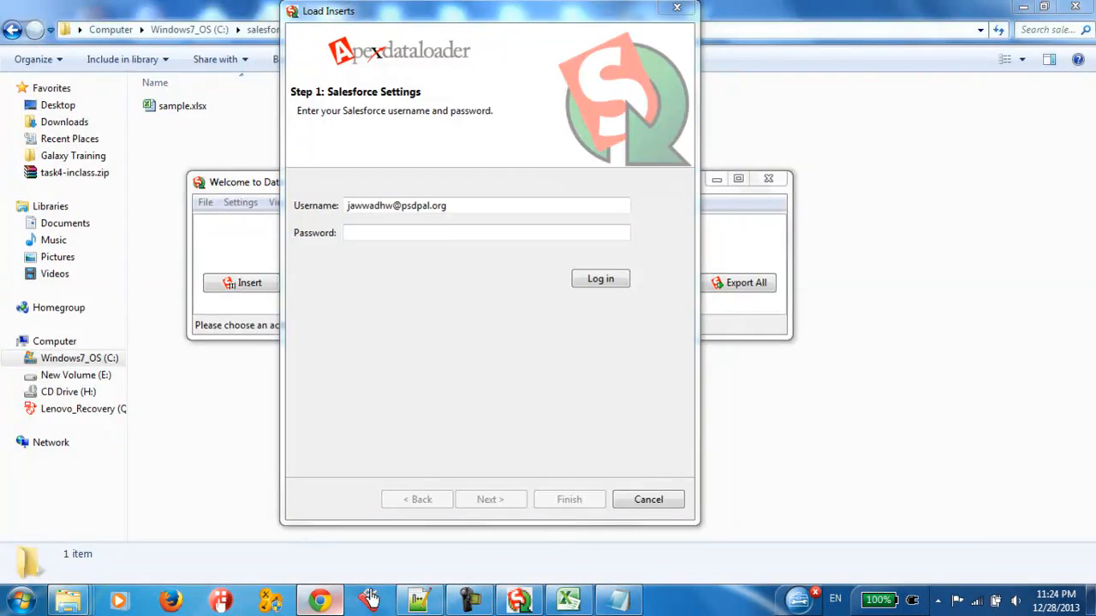
Step: Switch to Salesforce in Chrome and open the My Settings page of the signed-in account
left_click(319, 601)
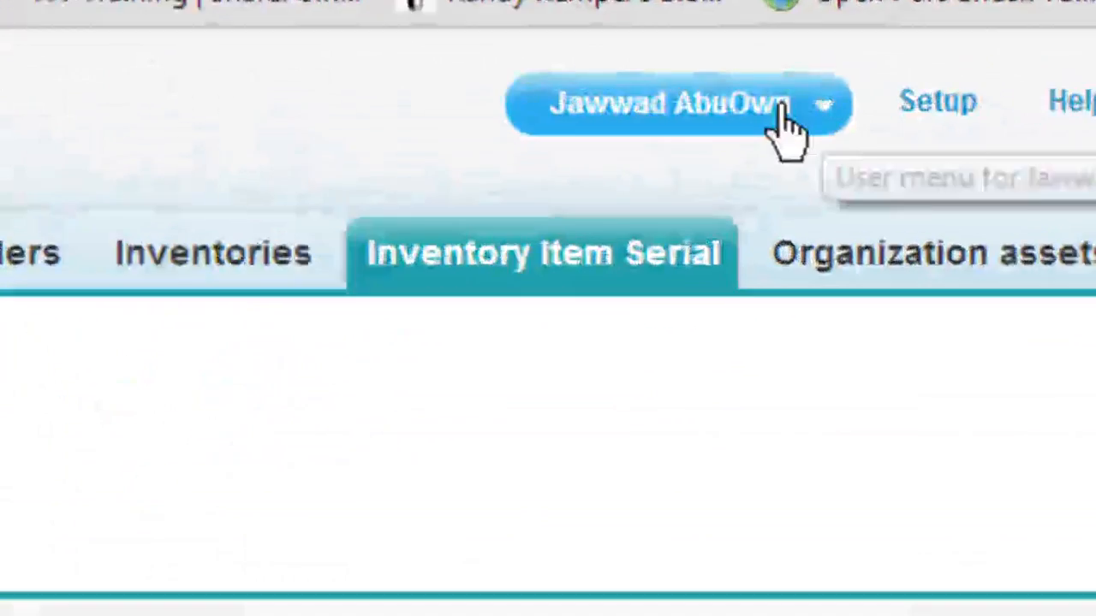
left_click(781, 111)
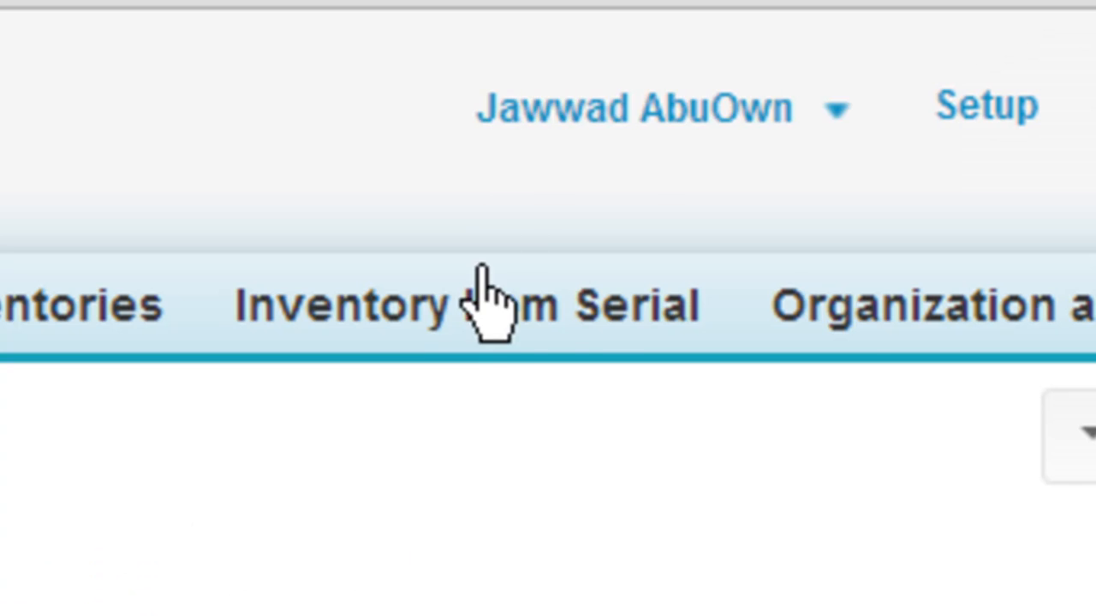
left_click(661, 120)
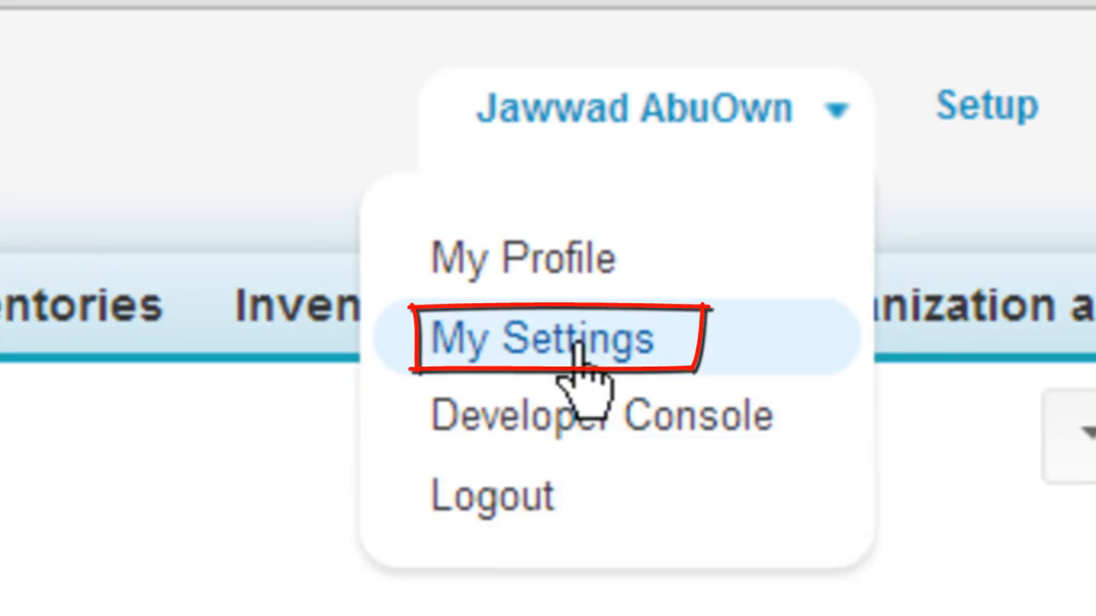
left_click(572, 351)
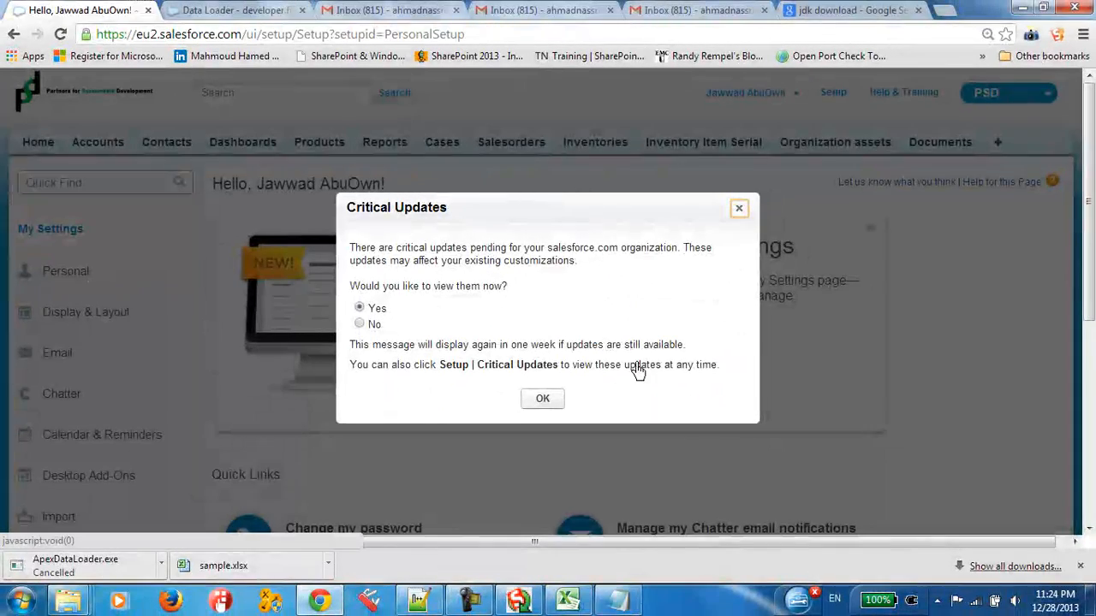
left_click(542, 399)
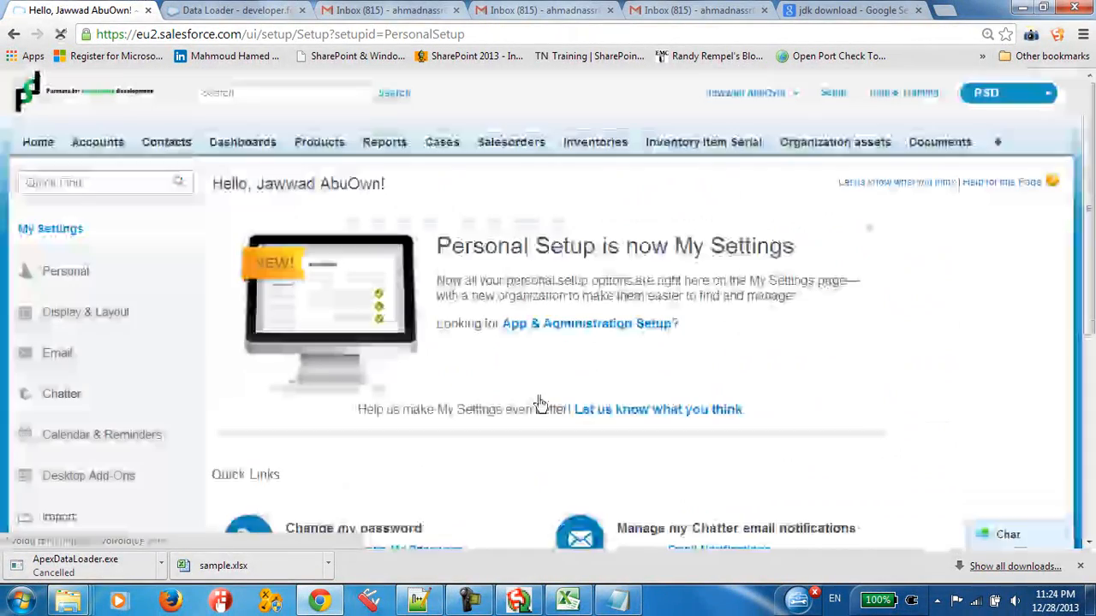
scroll(381, 373, "down", 2)
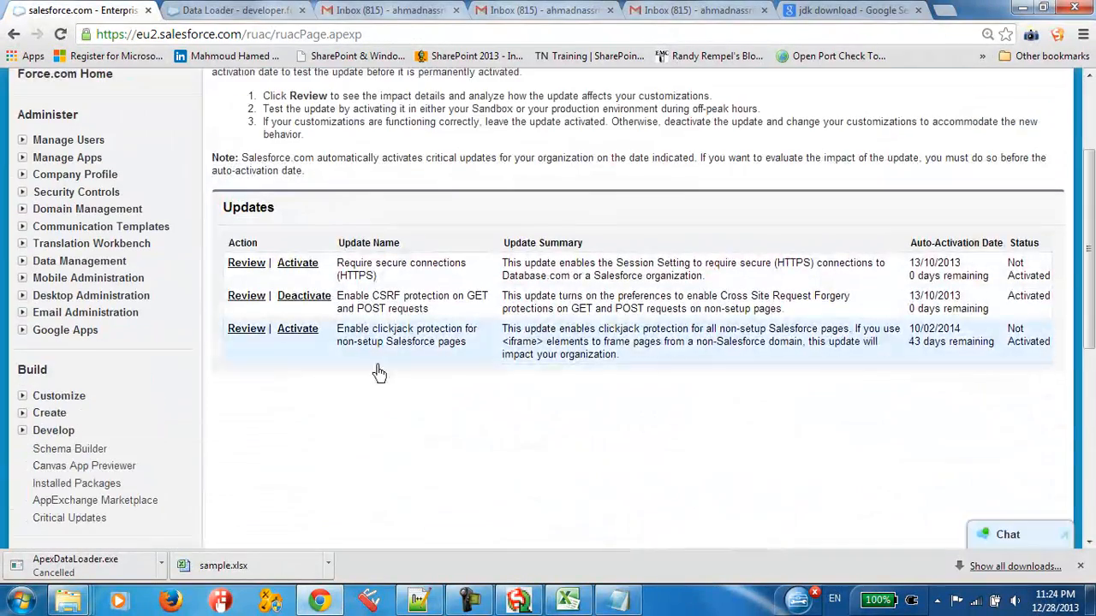
scroll(171, 376, "up", 2)
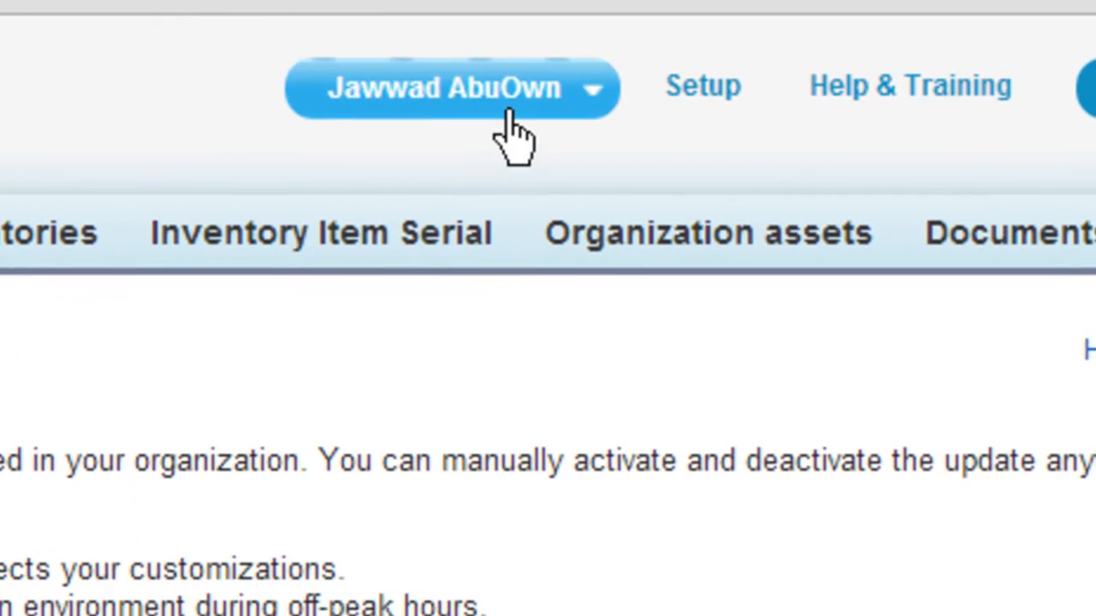
left_click(480, 141)
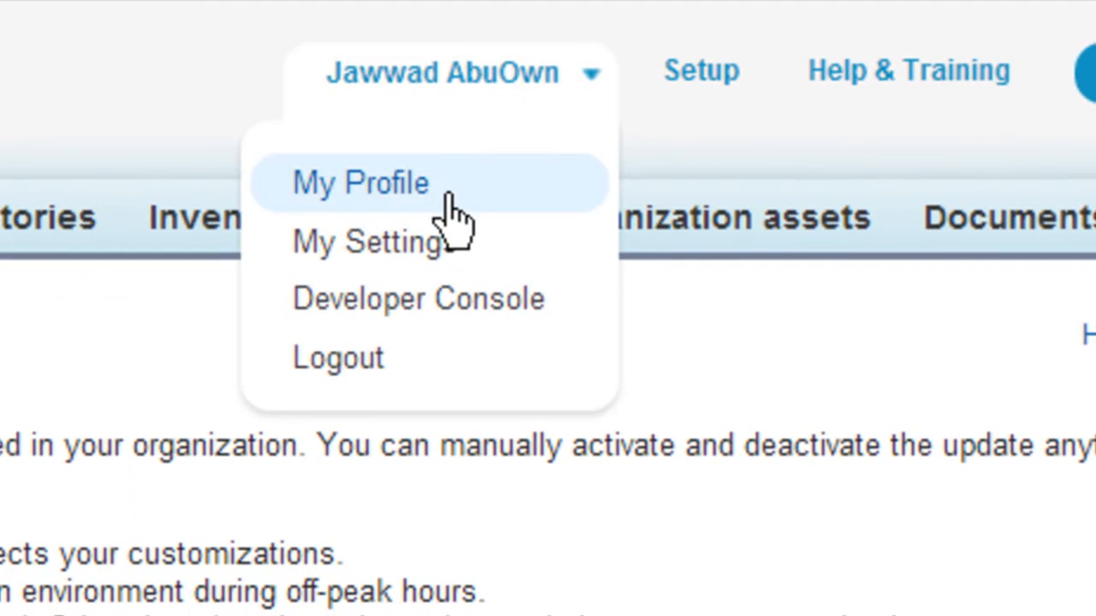
left_click(441, 249)
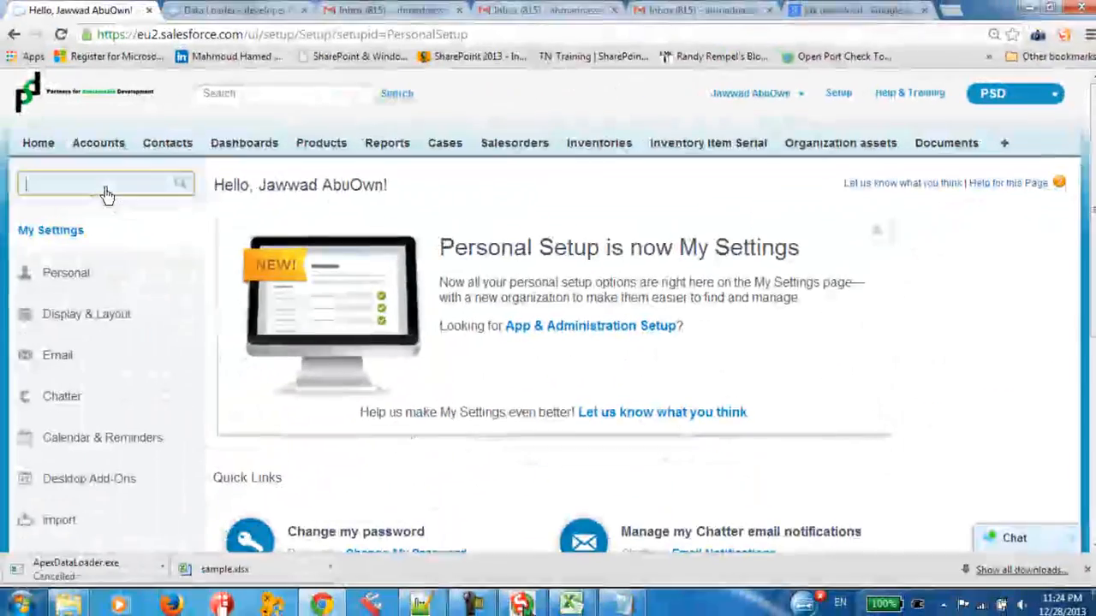
Step: Reset the account's security token in the Personal settings and check which e-mail address the new token is sent to
scroll(129, 291, "down", 2)
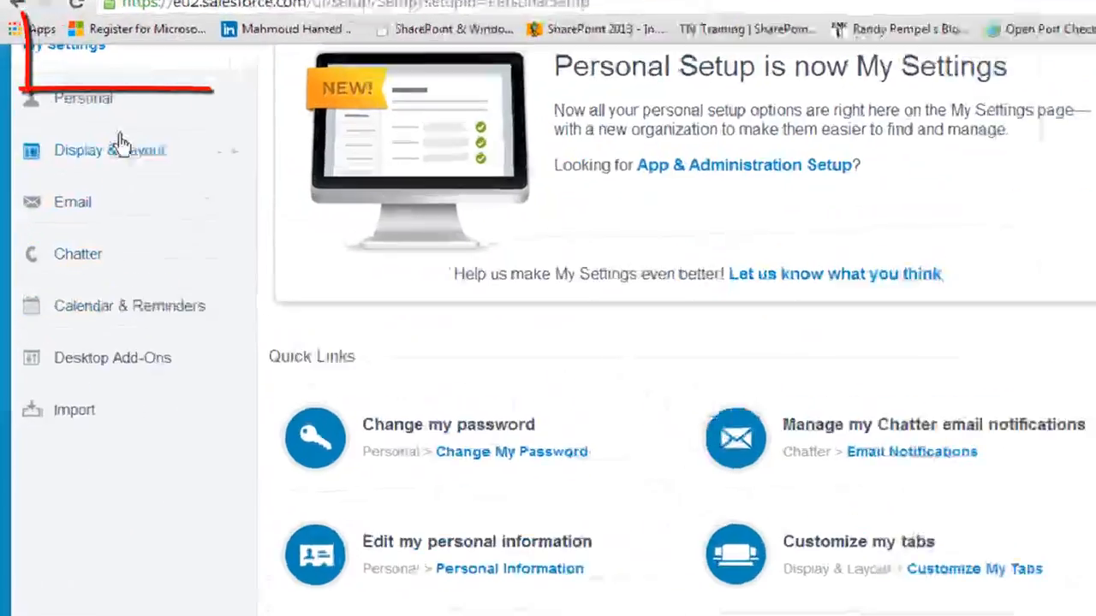
left_click(242, 72)
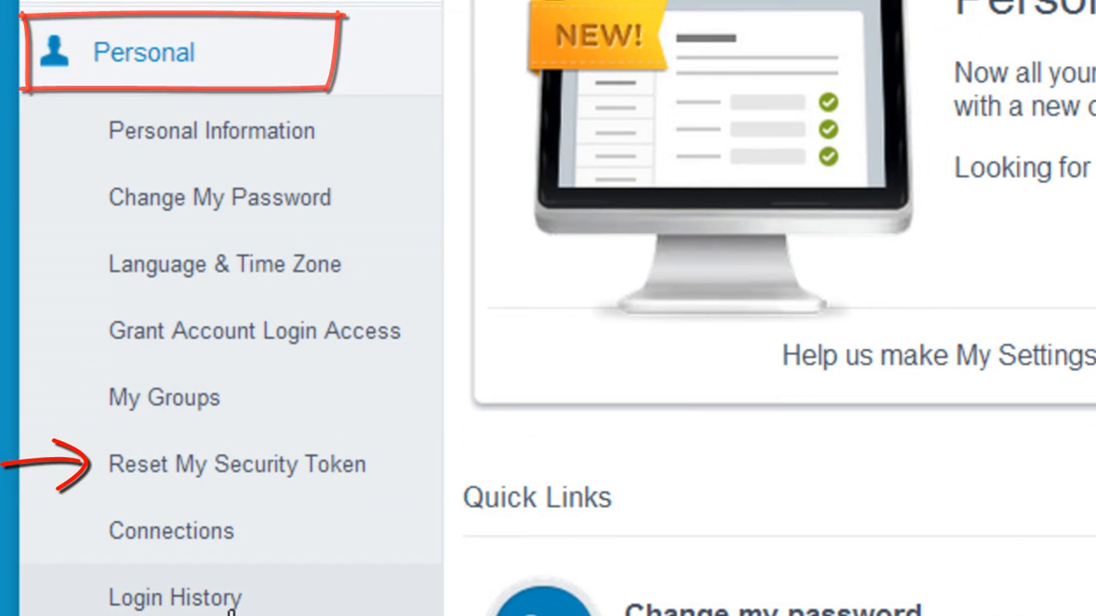
left_click(250, 476)
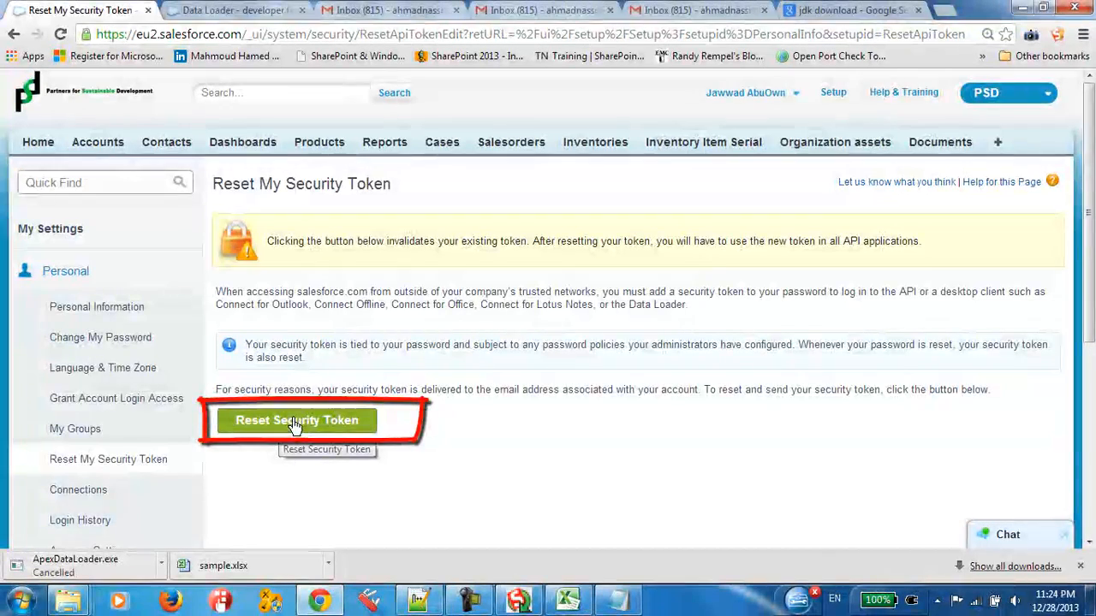
left_click(299, 421)
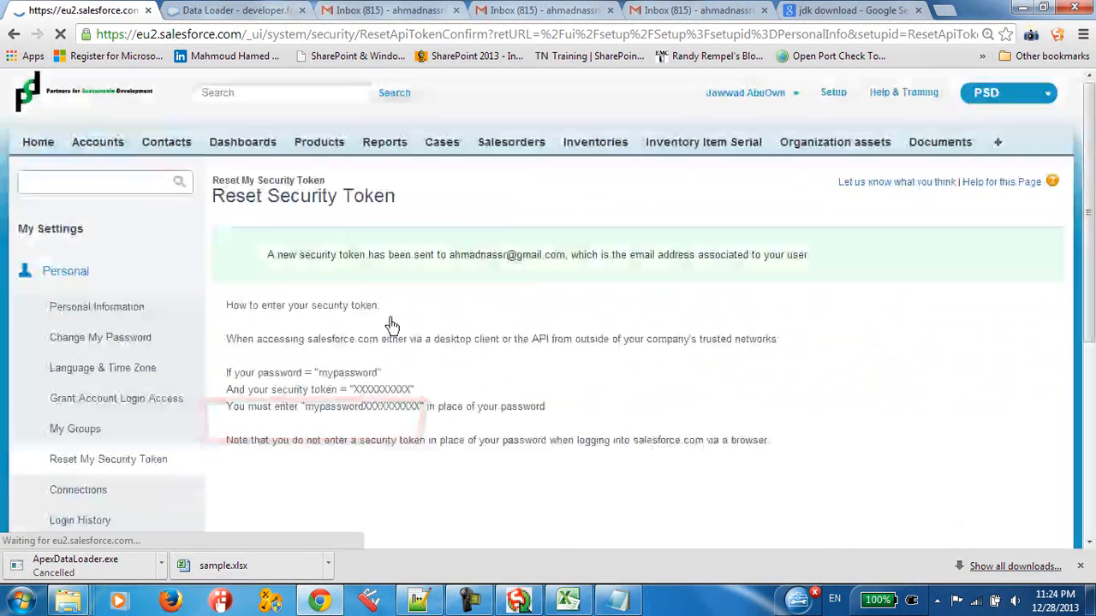
left_click_drag(284, 257, 543, 256)
left_click(475, 257)
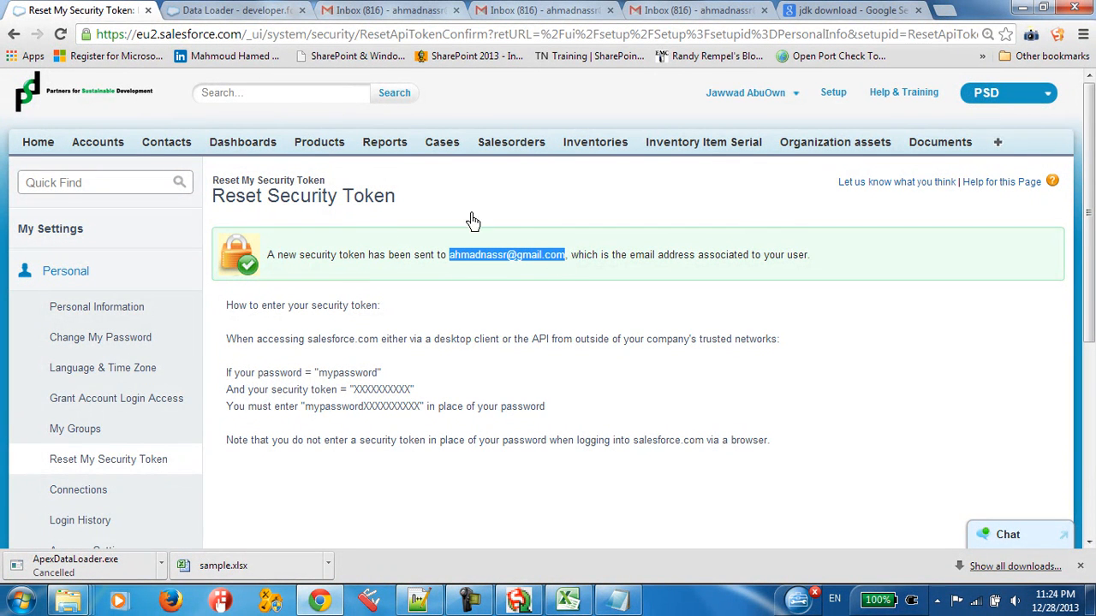
left_click(381, 280)
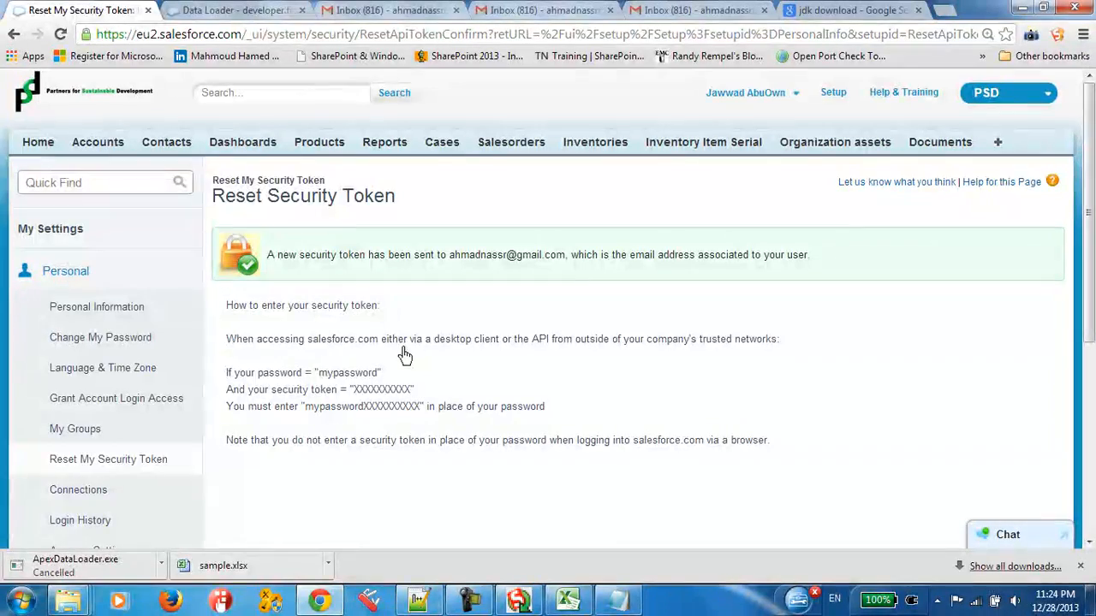
left_click_drag(446, 265, 555, 265)
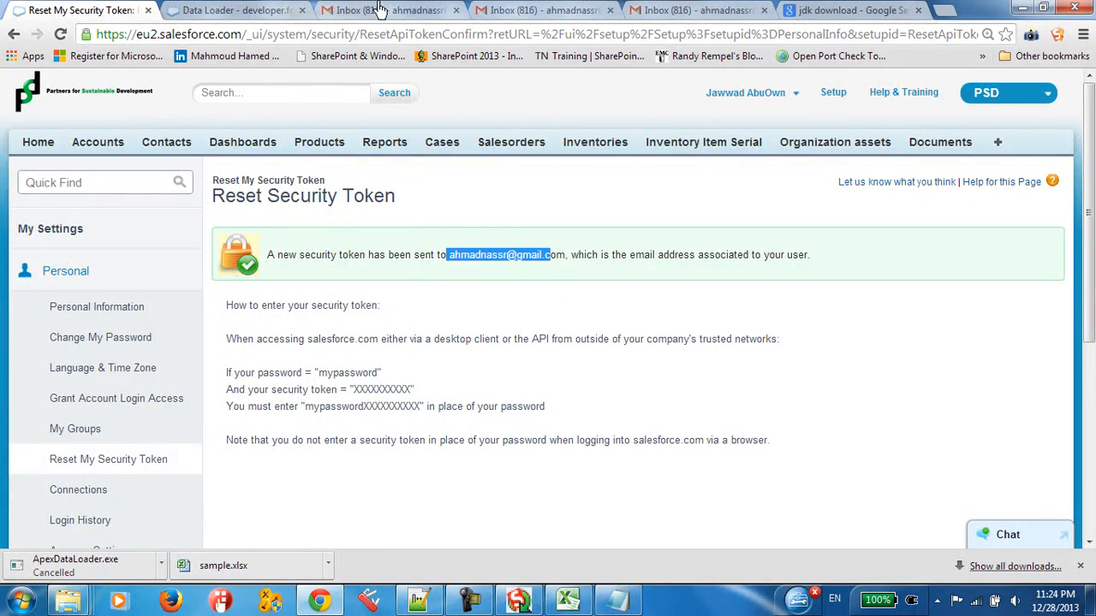
Step: Open the salesforce.com security token confirmation message in the Gmail inbox and copy the security token
left_click(424, 10)
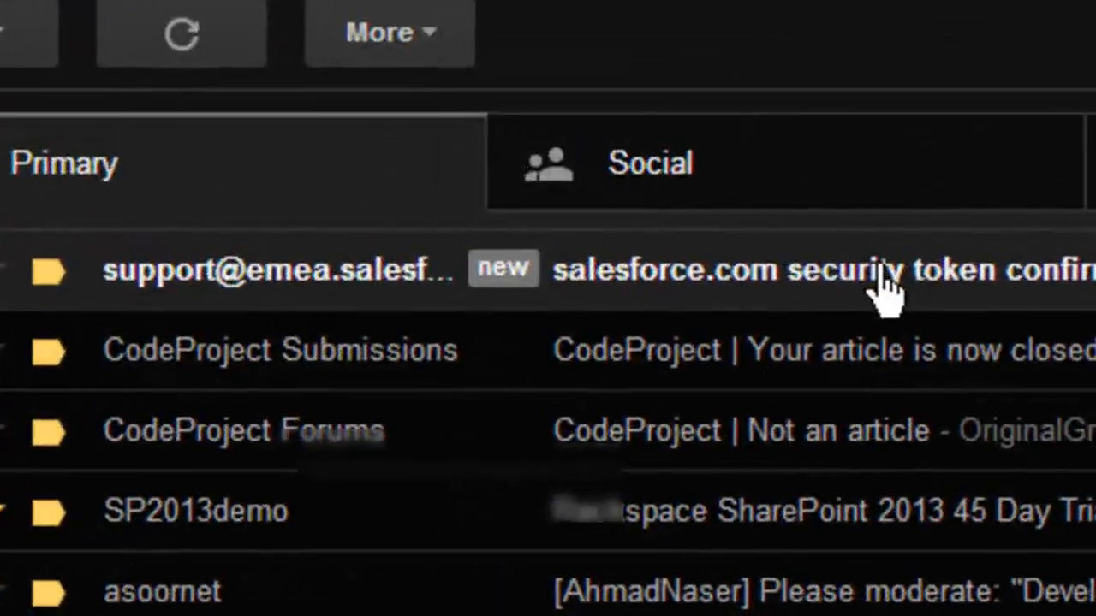
left_click(886, 291)
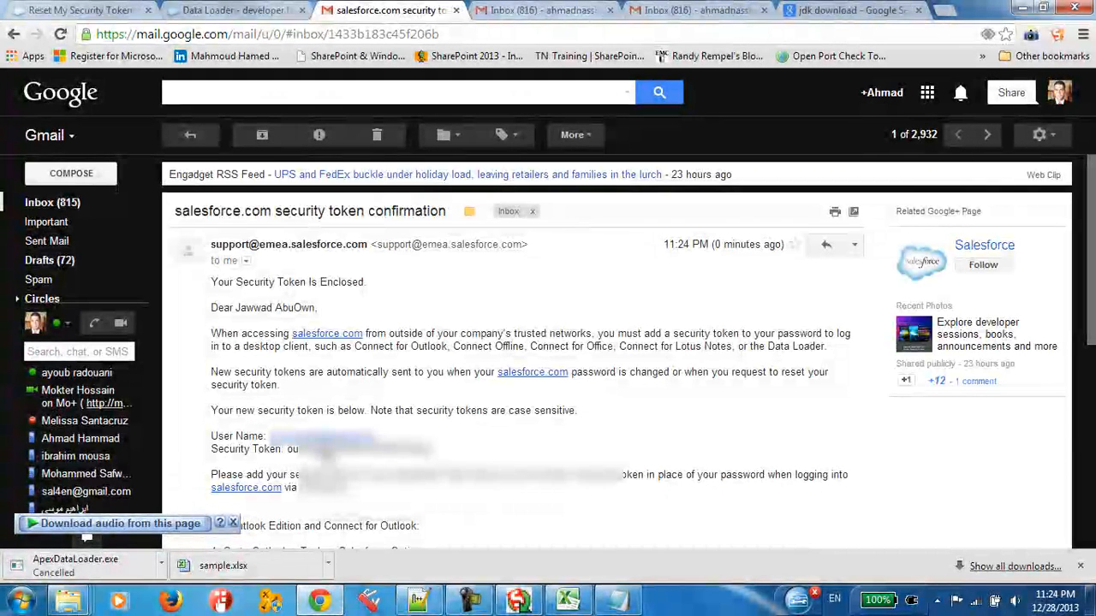
double_click(313, 448)
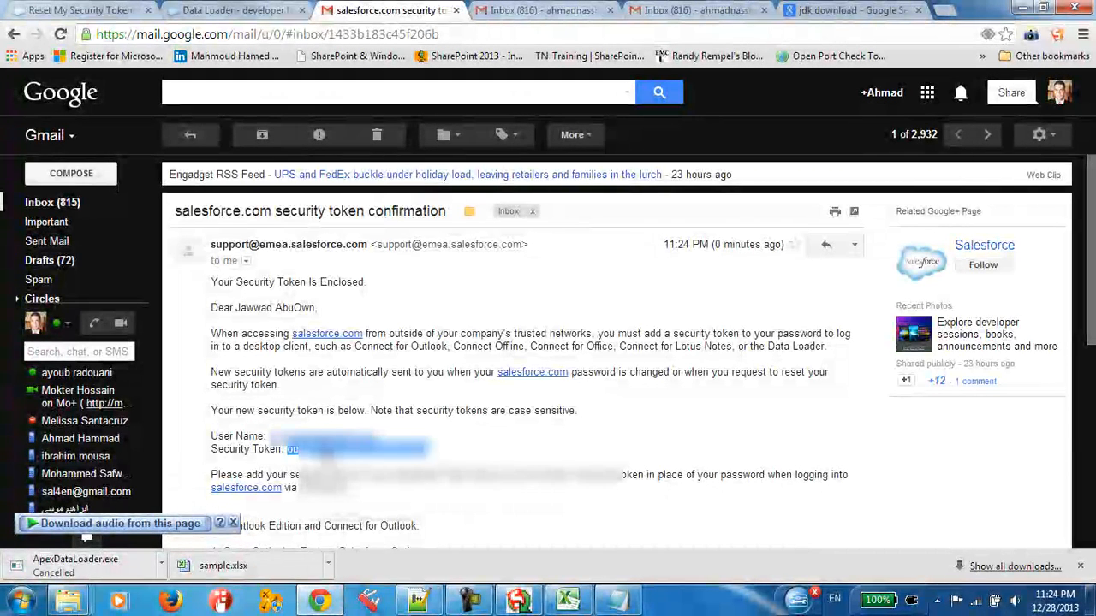
right_click(335, 450)
left_click(363, 459)
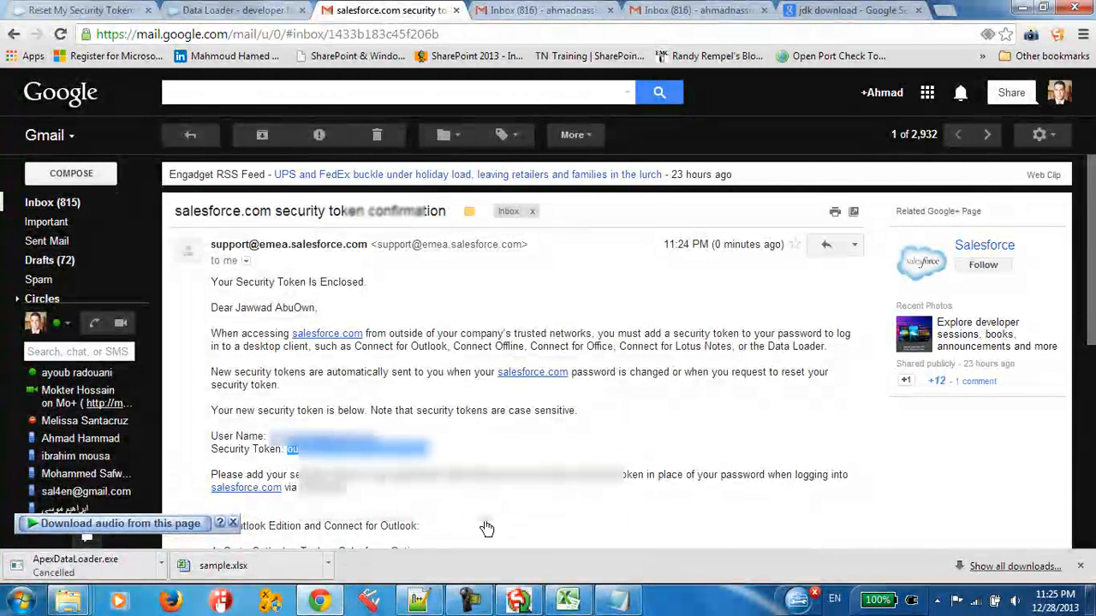
Step: Return to the Data Loader's password field and review the sample password + token combination in Notepad
left_click(519, 601)
left_click(386, 237)
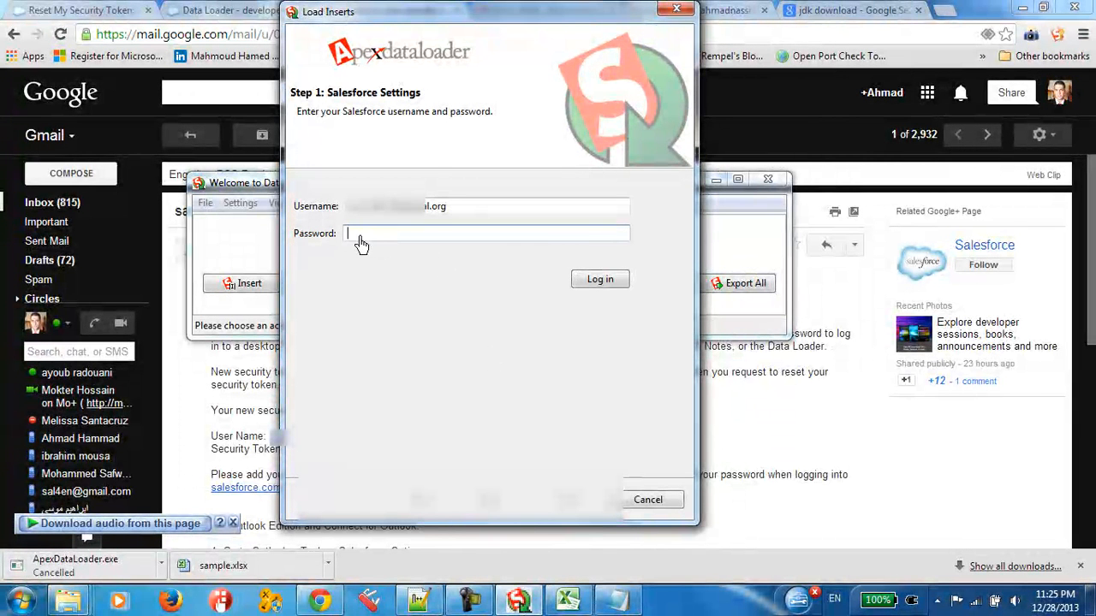
left_click(616, 601)
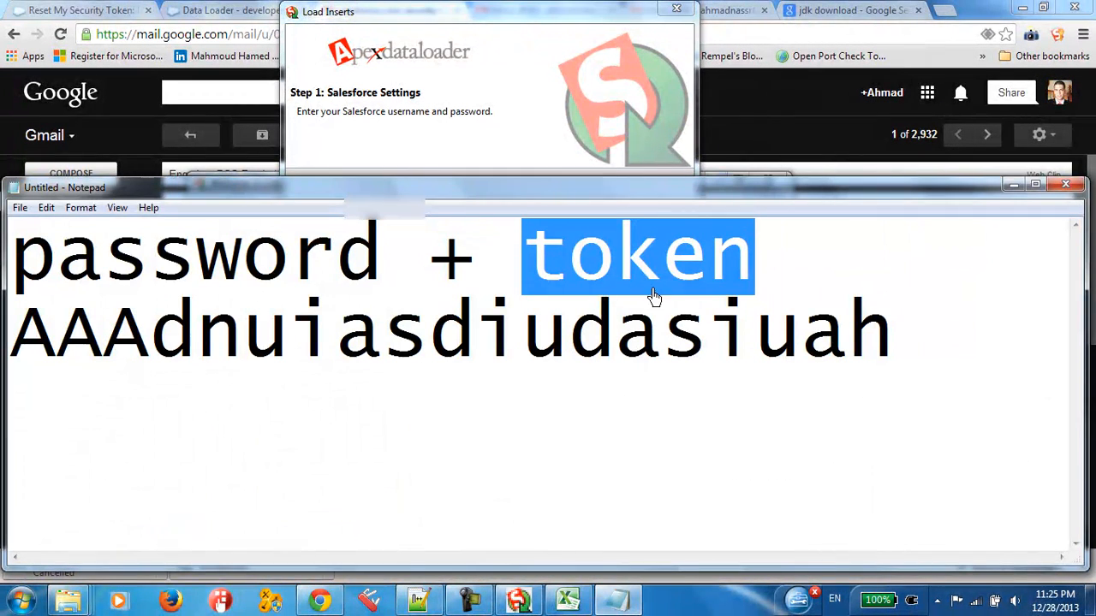
left_click(778, 310)
left_click_drag(913, 318, 51, 285)
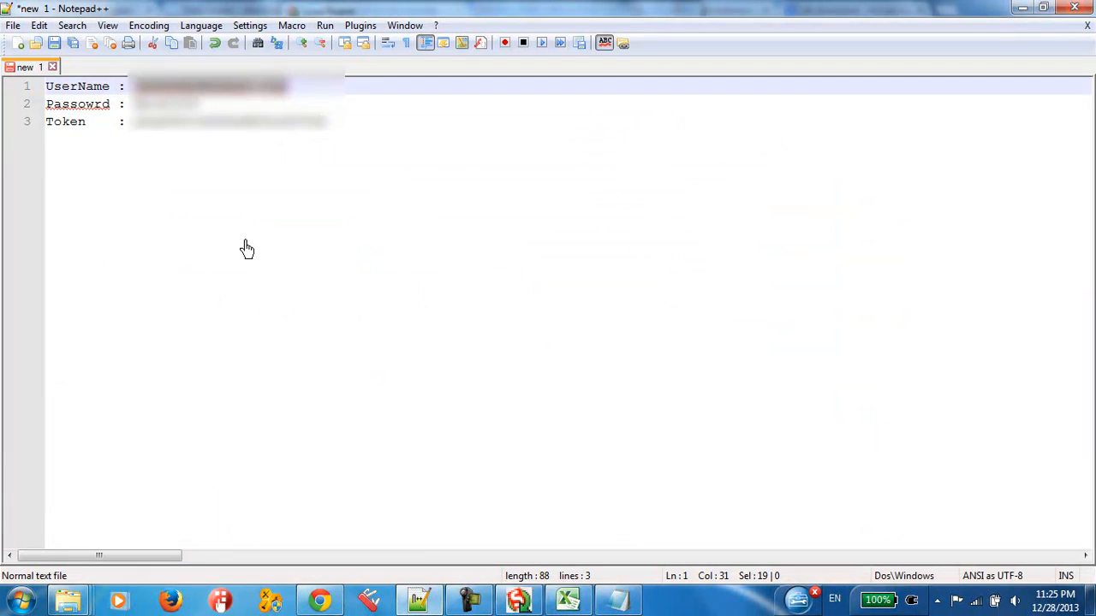
Step: Append the copied security token directly after the account password in the Notepad++ note and replace the token on the Token line
left_click(392, 137)
left_click(187, 104)
left_click_drag(134, 105, 220, 106)
left_click(220, 106)
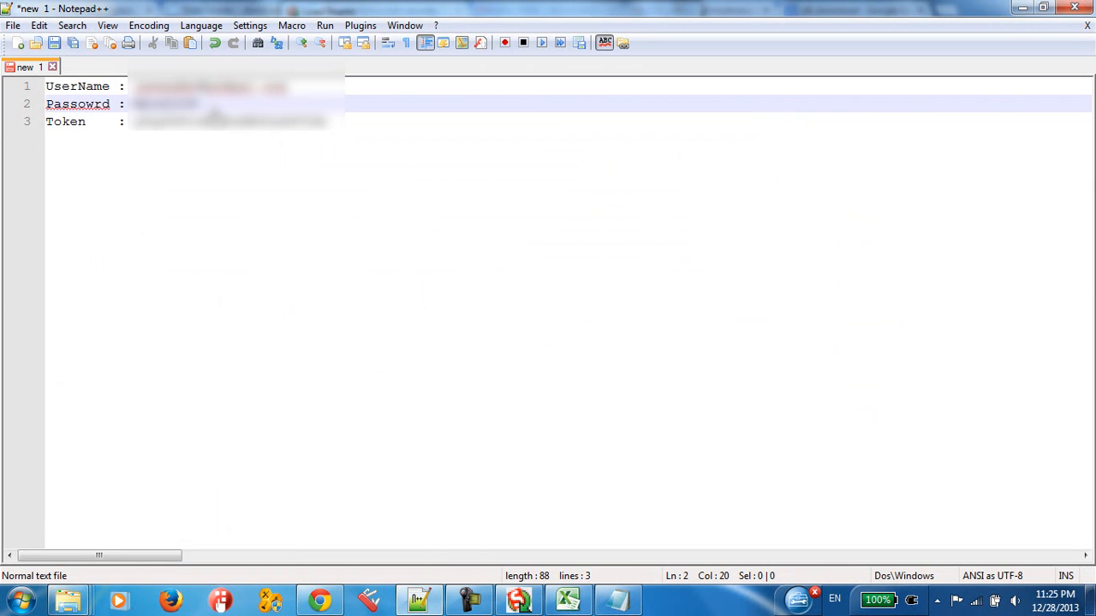
key("ctrl+v")
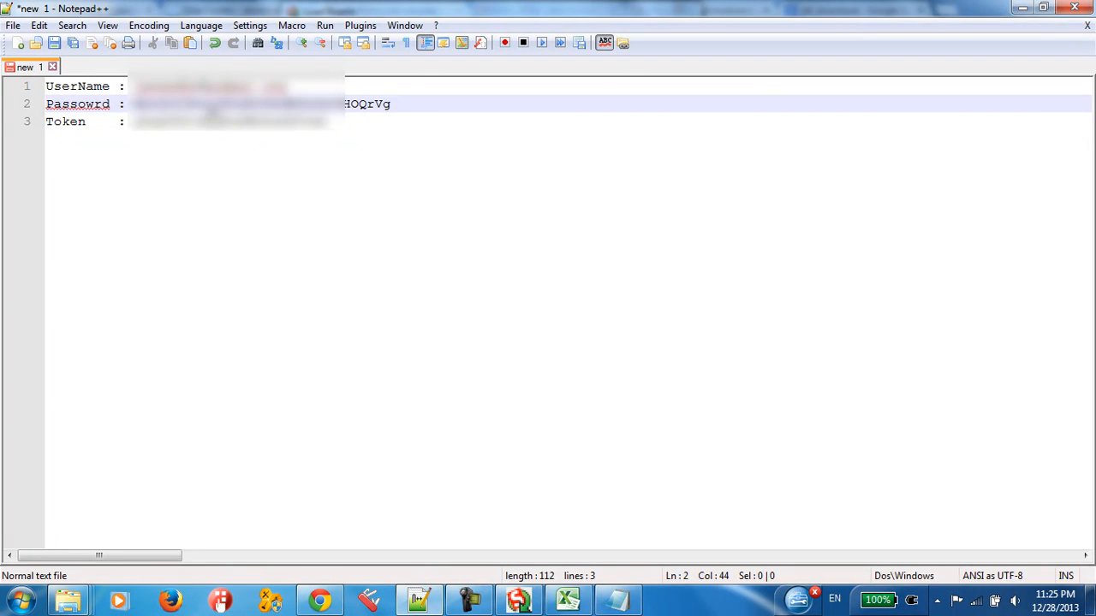
double_click(251, 128)
left_click(403, 130)
Step: Copy the combined password and security token into the Data Loader's Password field and log in
left_click_drag(403, 111, 128, 106)
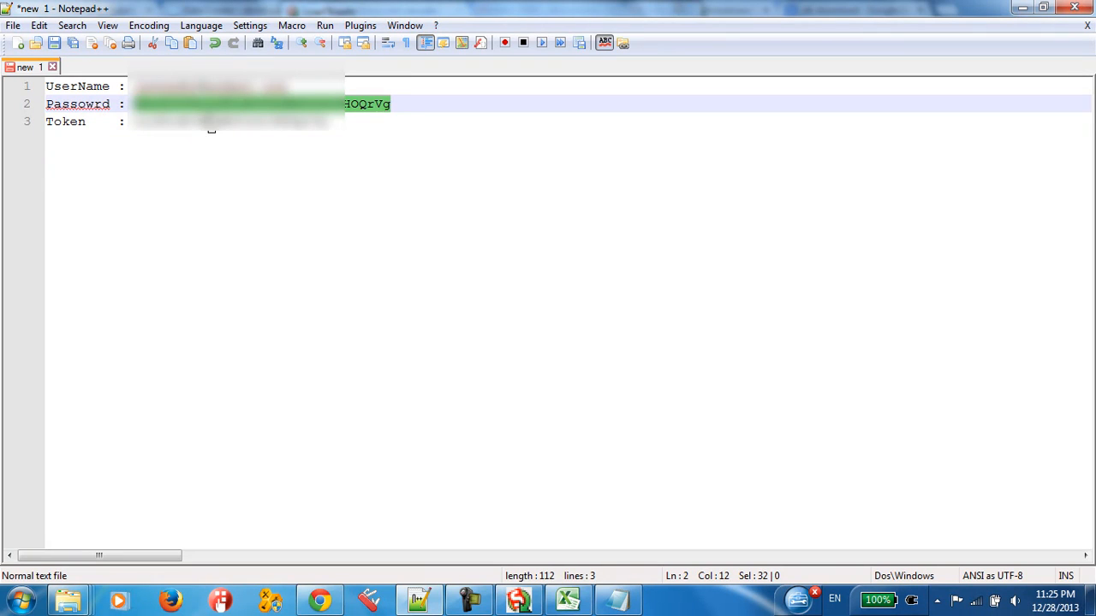
left_click(520, 603)
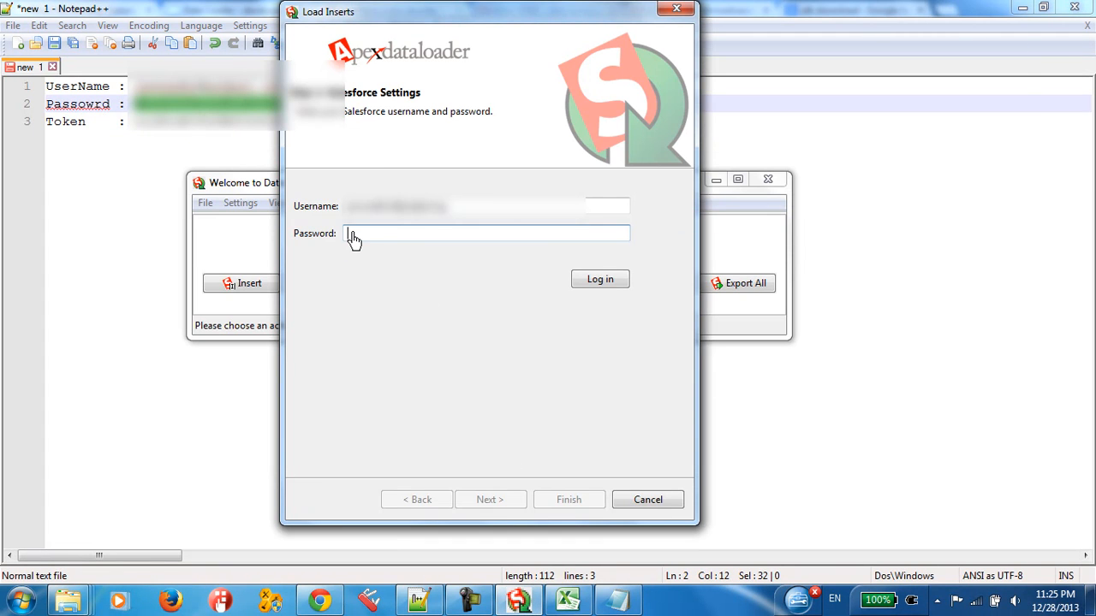
left_click(605, 287)
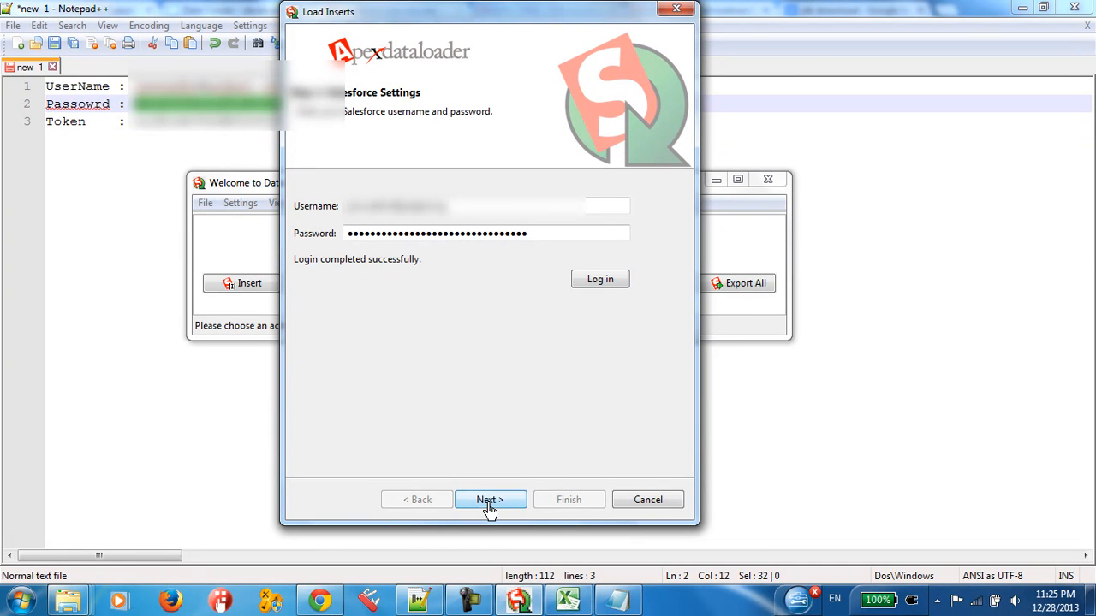
Step: Continue to the data object selection and choose Inventory Item Serial (Inventory_Item_Serial__c)
left_click(489, 505)
mouse_move(606, 280)
left_mouse_down()
mouse_move(609, 293)
mouse_move(608, 259)
mouse_move(613, 299)
left_mouse_up()
left_click(400, 275)
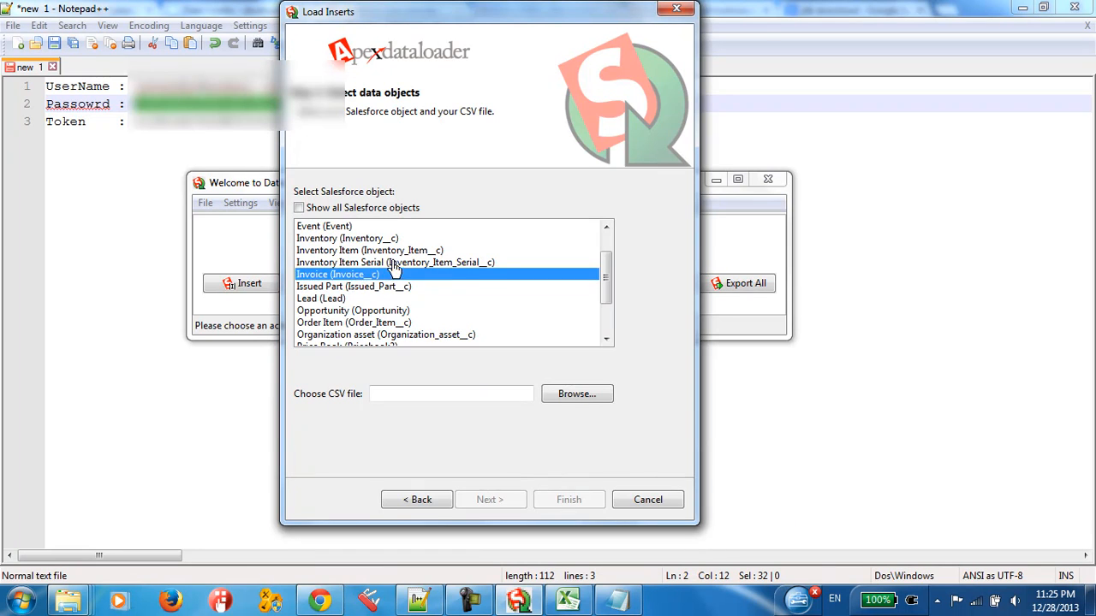
left_click(392, 264)
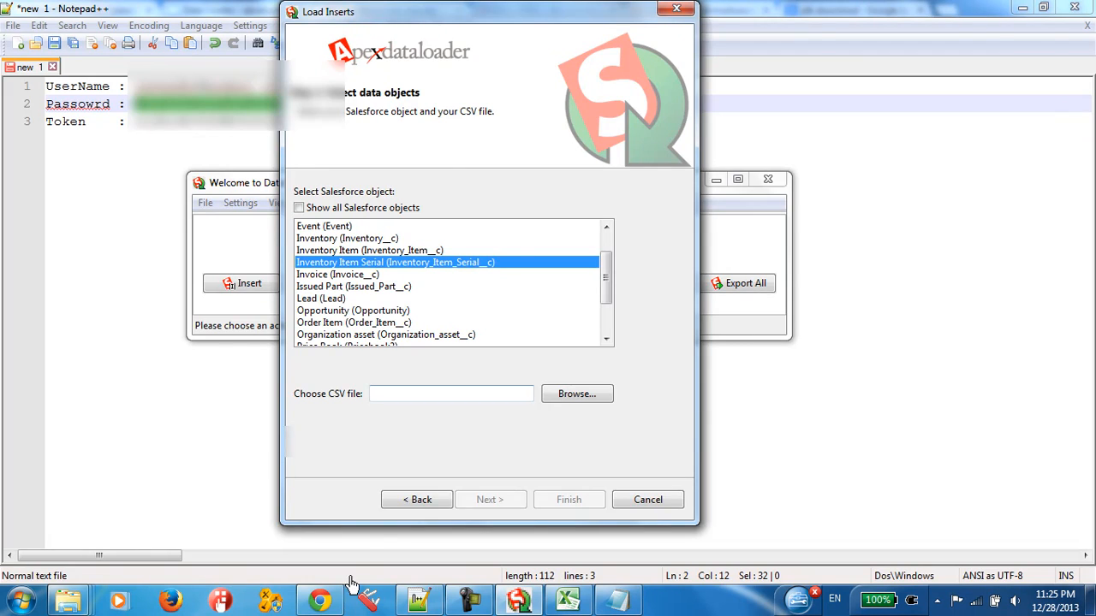
Step: Look at the Inventory Item Serial page of Salesforce in Chrome and return to the Data Loader
left_click(318, 601)
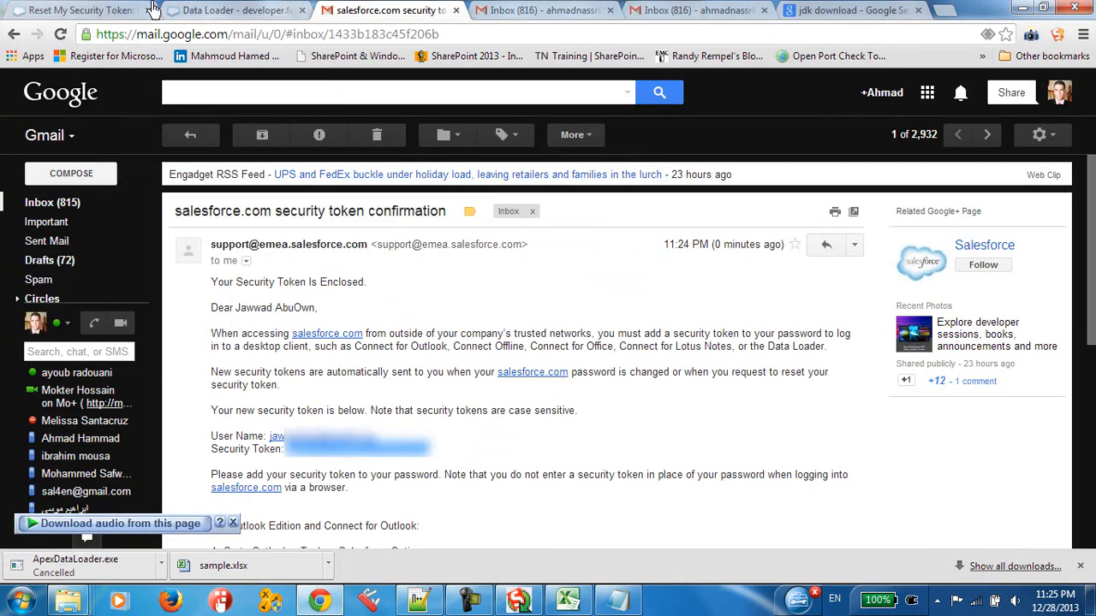
left_click(128, 10)
left_click(227, 10)
left_click(121, 9)
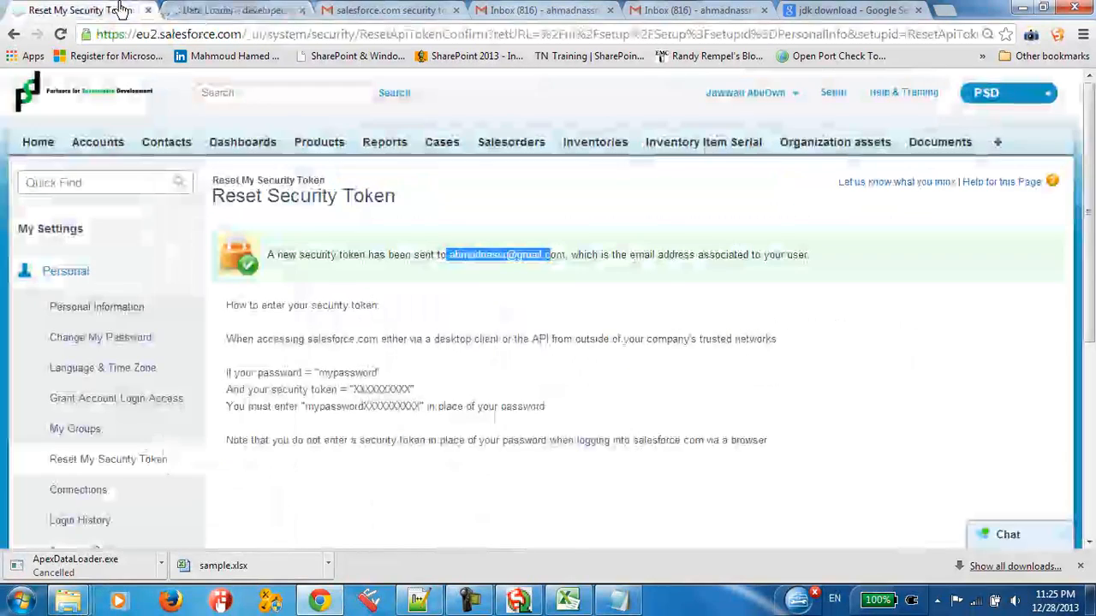
left_click(743, 145)
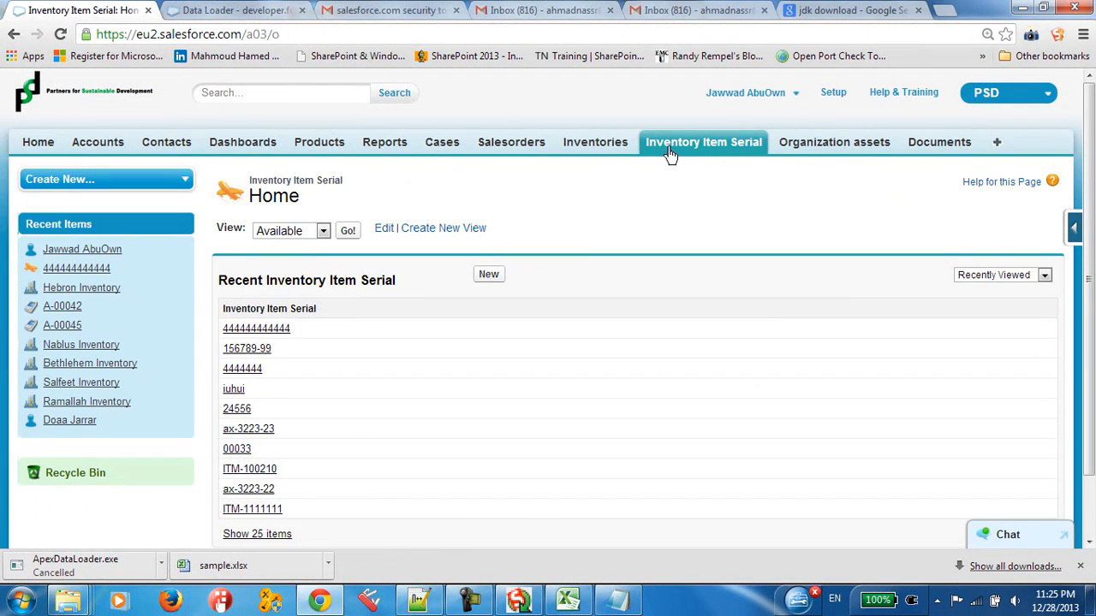
left_click(319, 602)
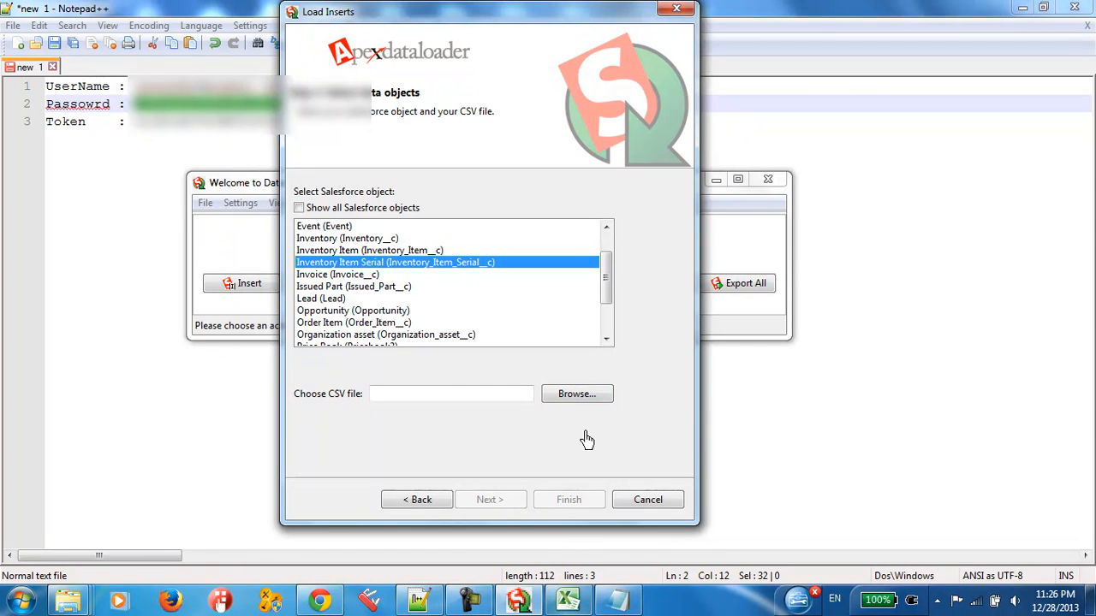
Step: Switch to sample.xlsx in Excel, maximize it and select the serials in A2:A14 to review them
left_click(579, 603)
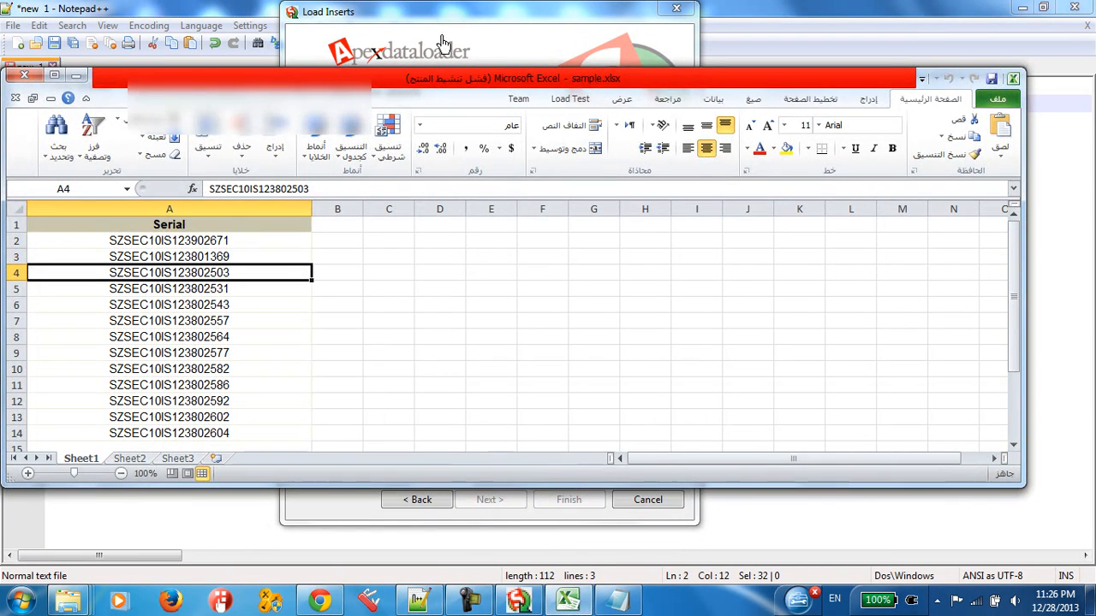
double_click(315, 79)
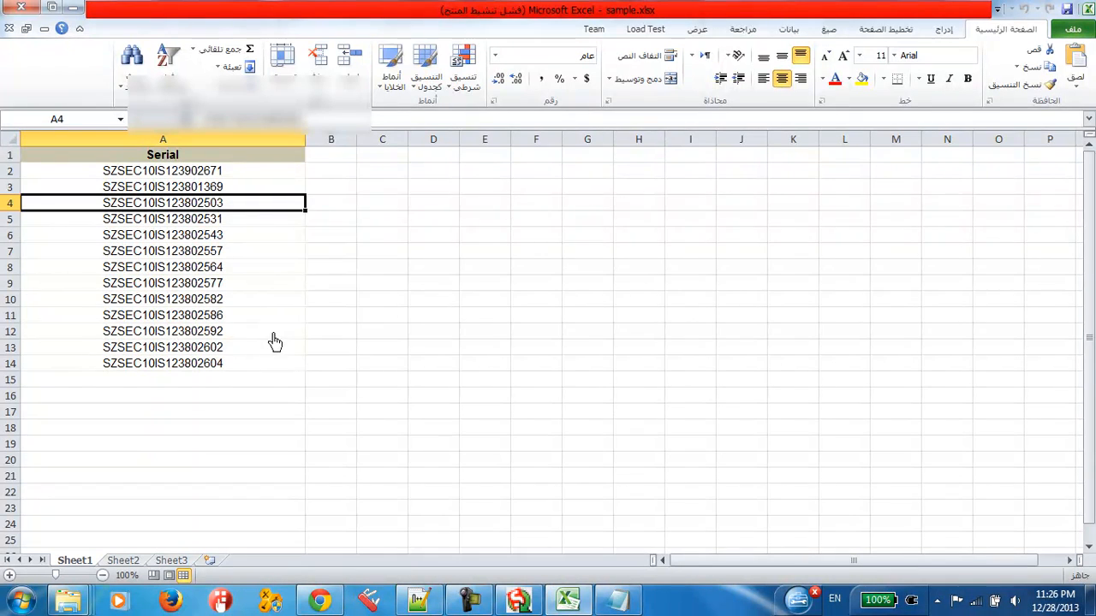
left_click_drag(199, 171, 220, 380)
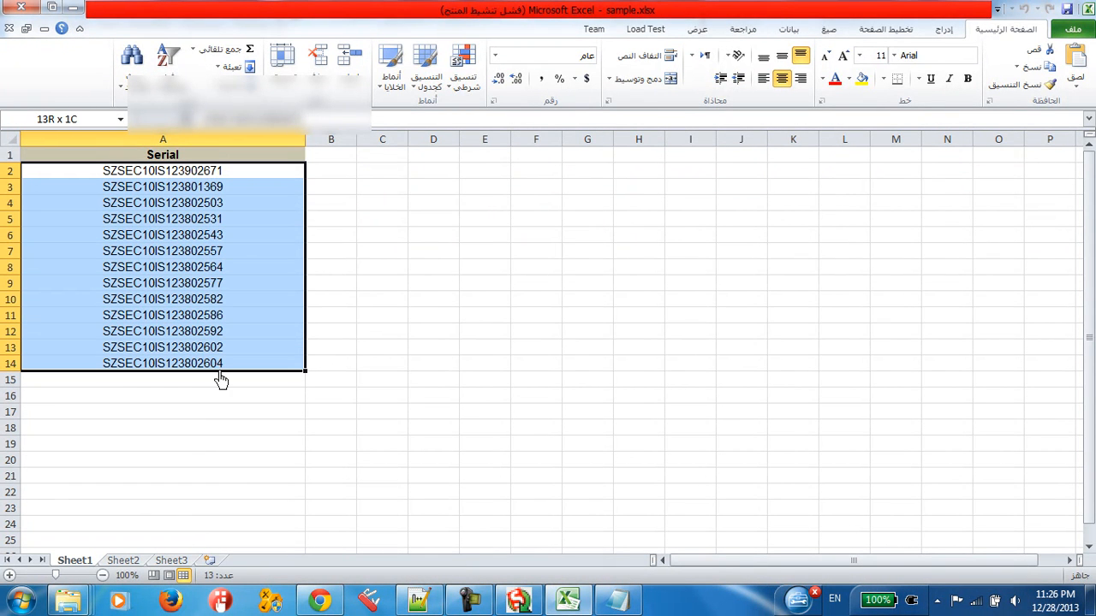
Step: Save the workbook in the salesforce dl folder as sample.csv in CSV (MS-DOS) format, and close it without saving again
left_click(1075, 31)
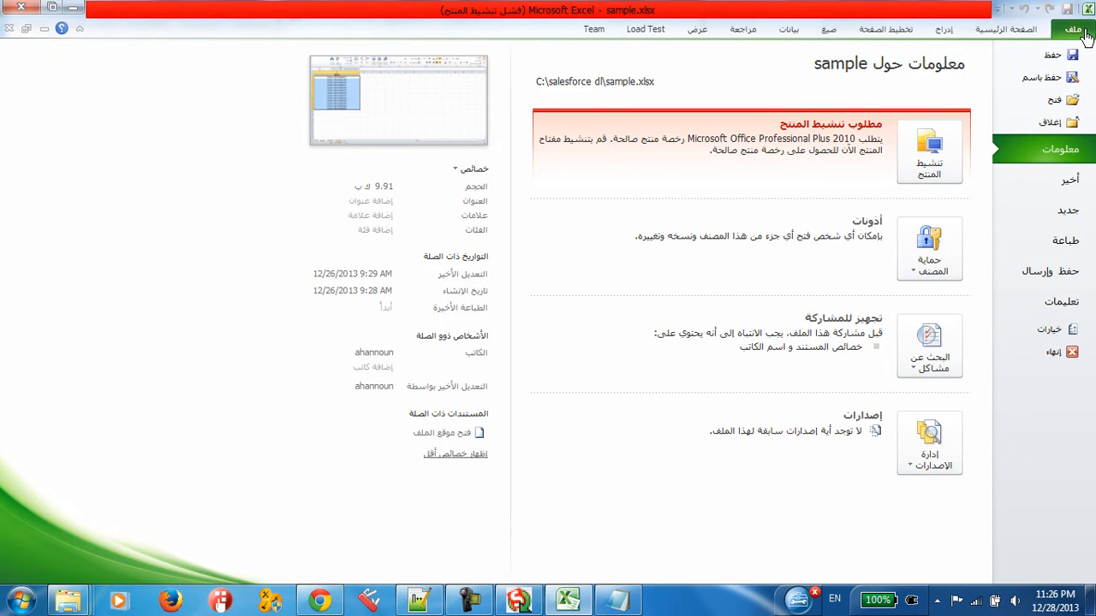
left_click(1045, 79)
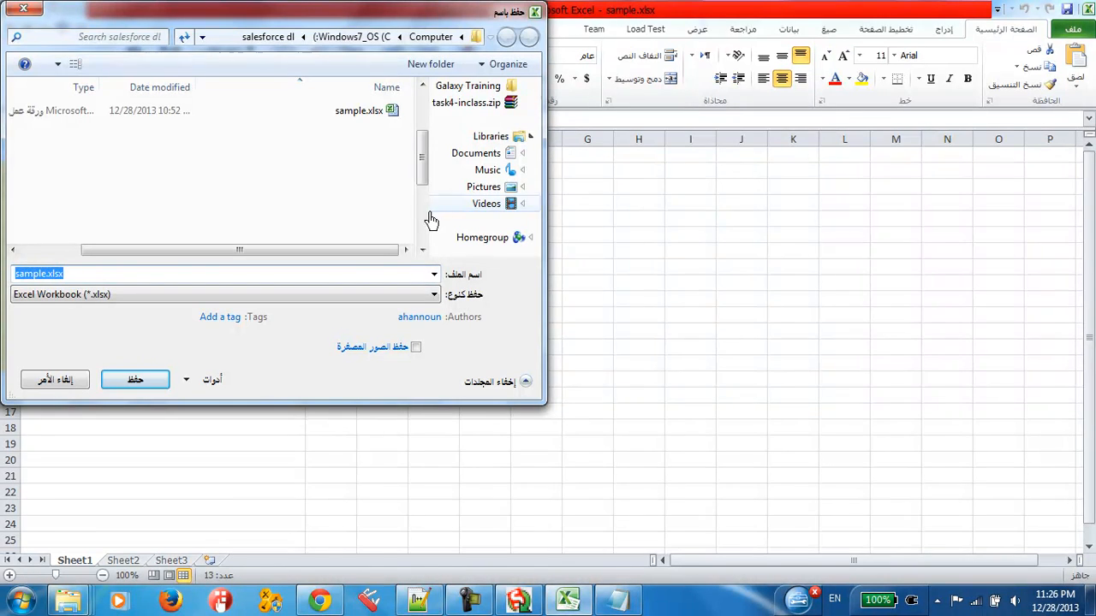
left_click(404, 295)
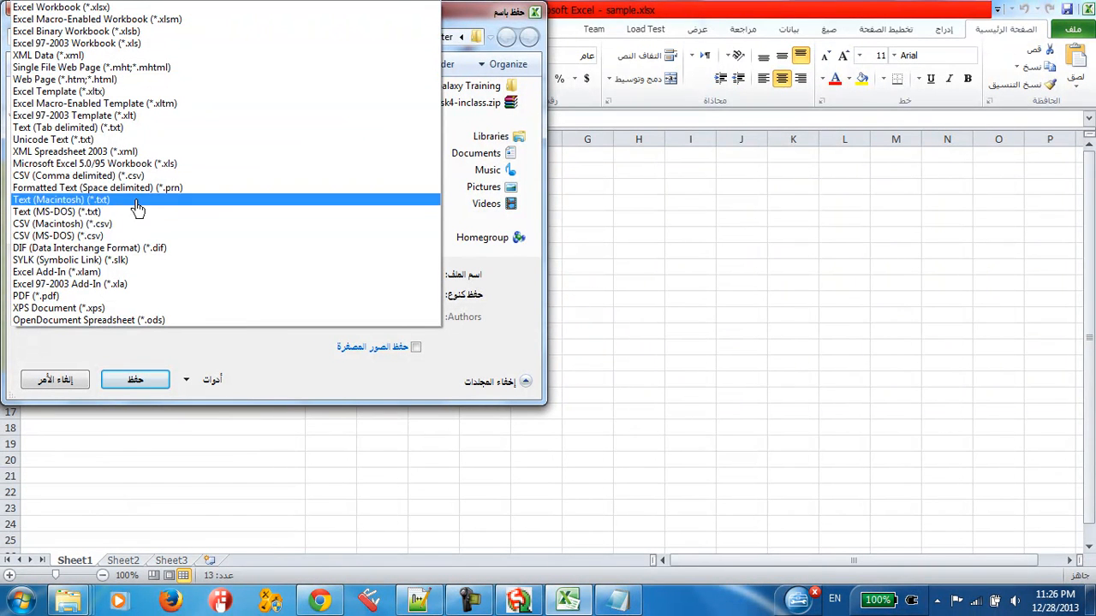
left_click(81, 236)
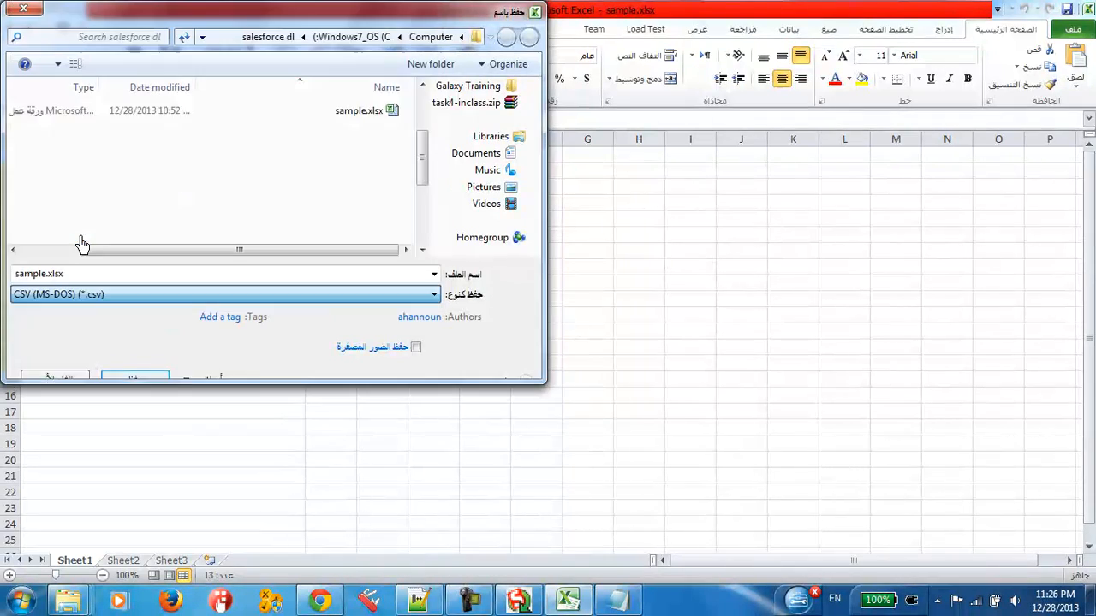
left_click(155, 362)
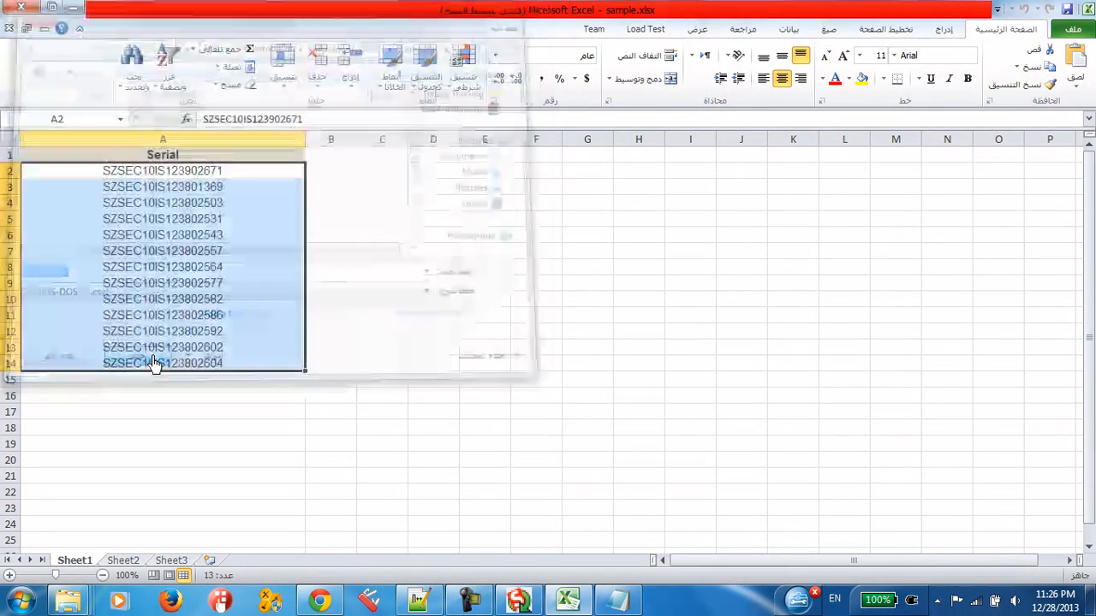
left_click(595, 351)
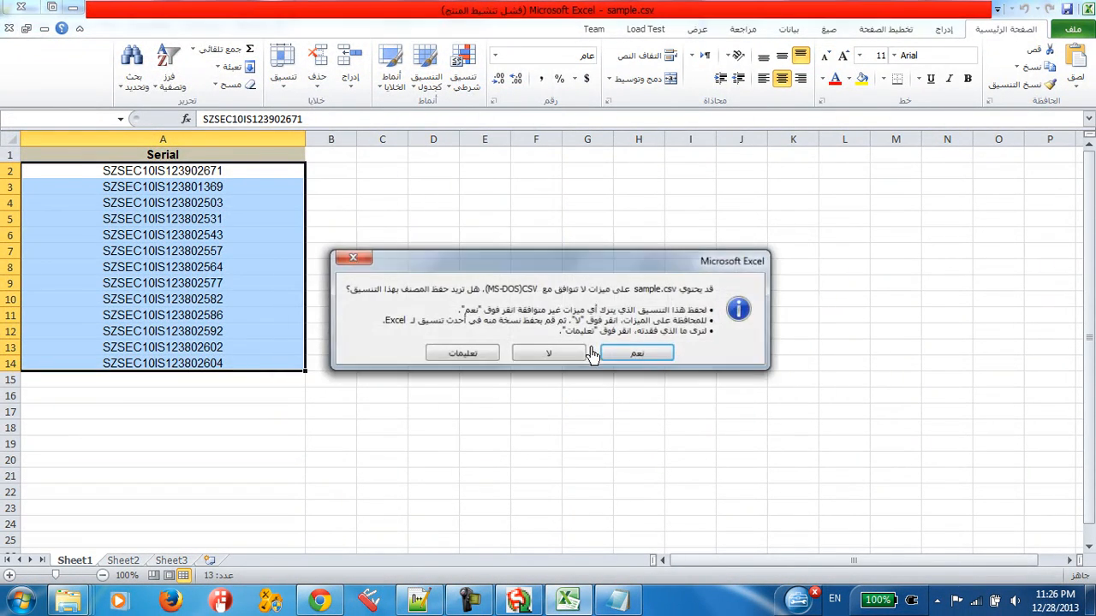
left_click(620, 354)
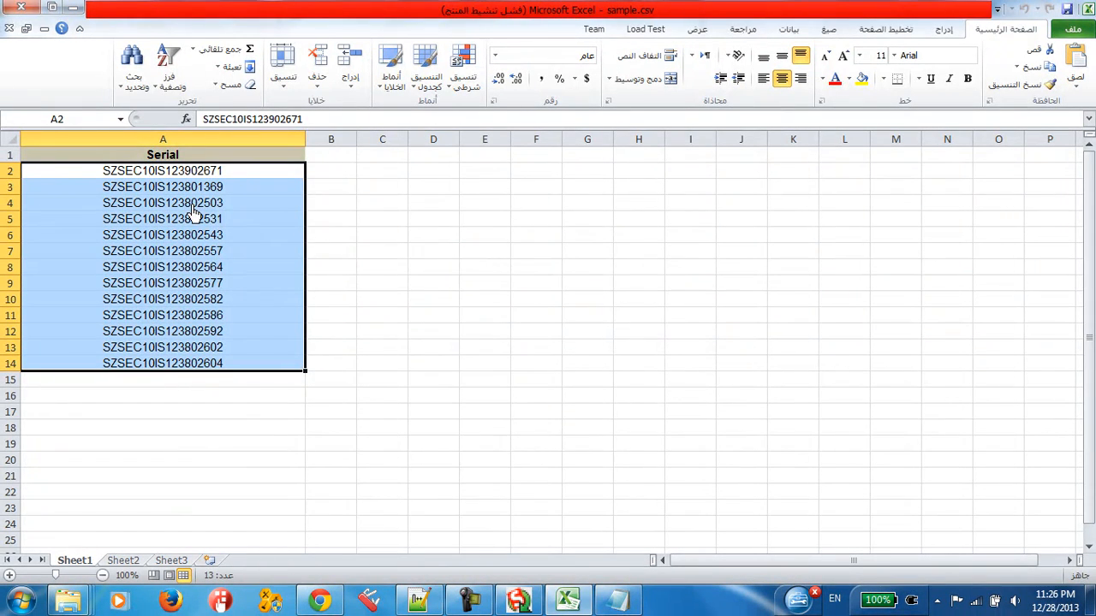
left_click(18, 10)
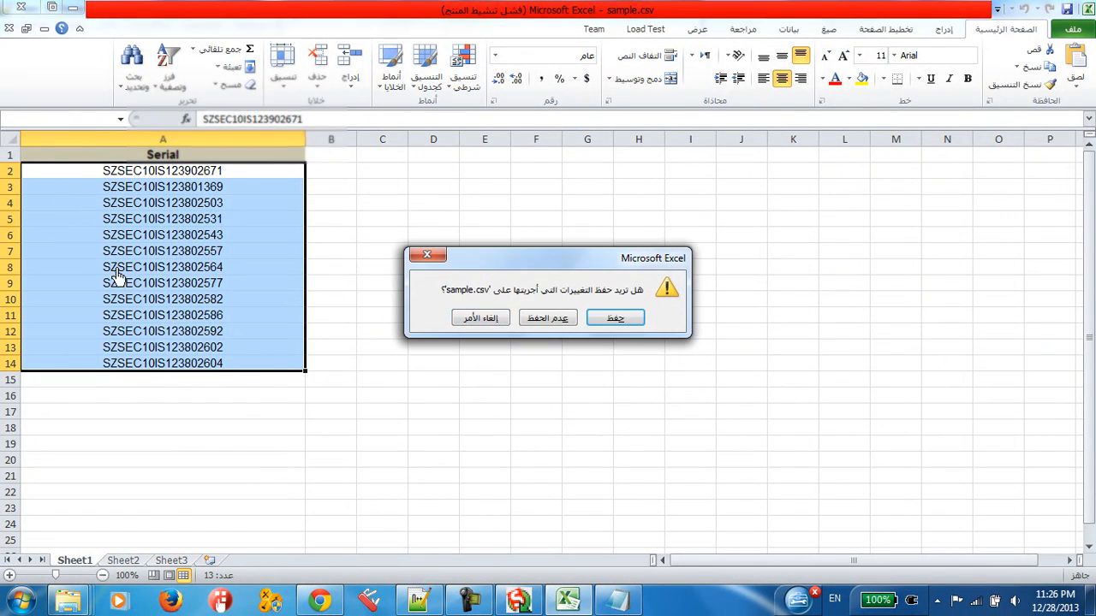
left_click(543, 326)
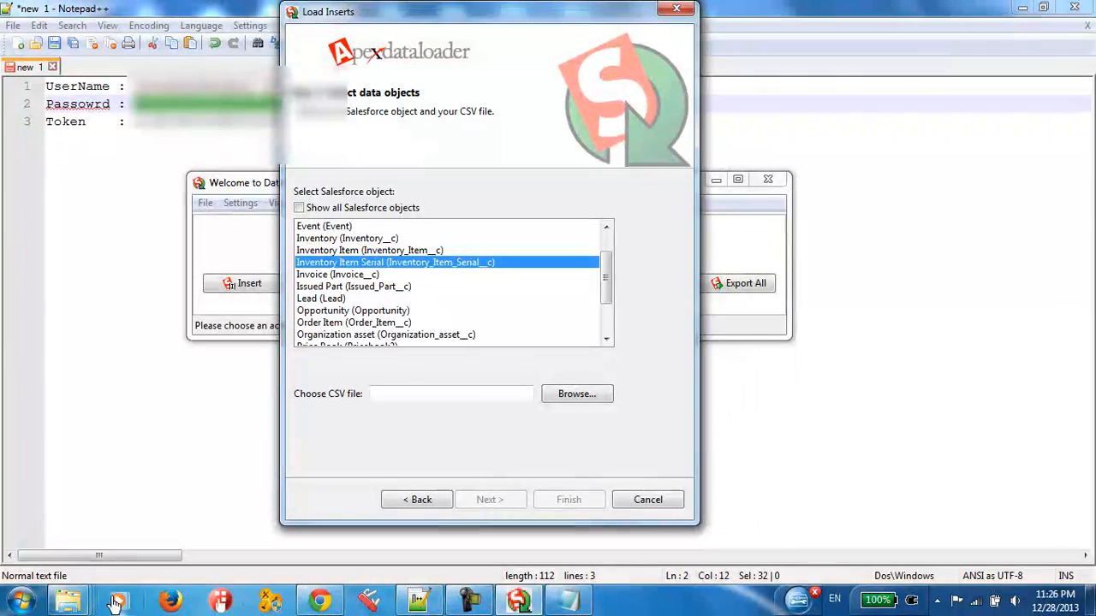
Step: Open sample.csv from the salesforce dl folder in Notepad++ to check its contents, and close Notepad++ without saving new 1
left_click(118, 602)
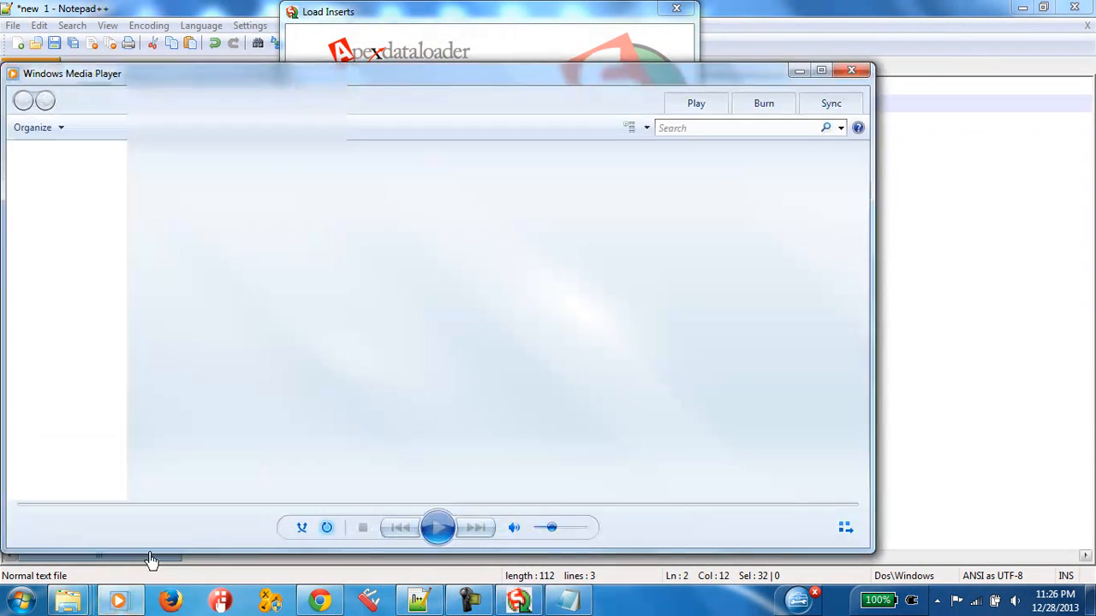
left_click(852, 70)
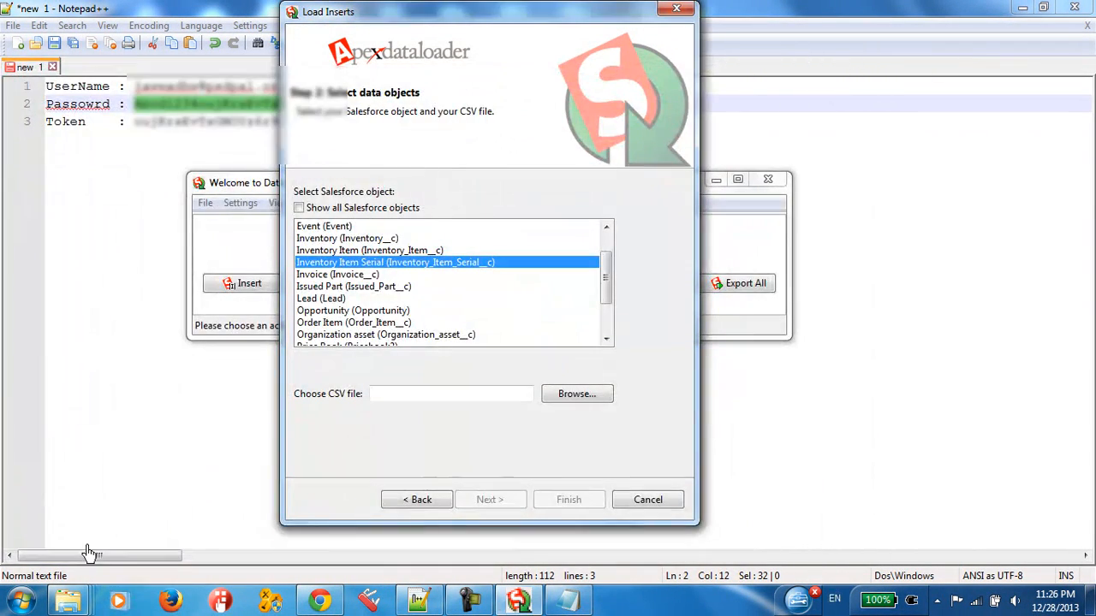
mouse_move(68, 602)
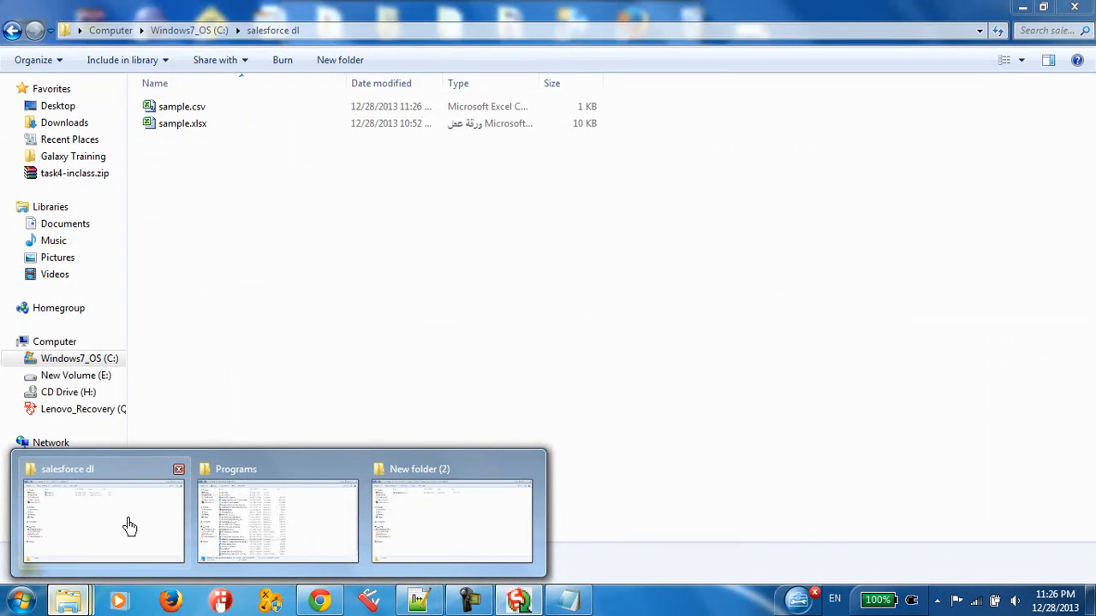
left_click(129, 525)
left_click(168, 124)
right_click(180, 111)
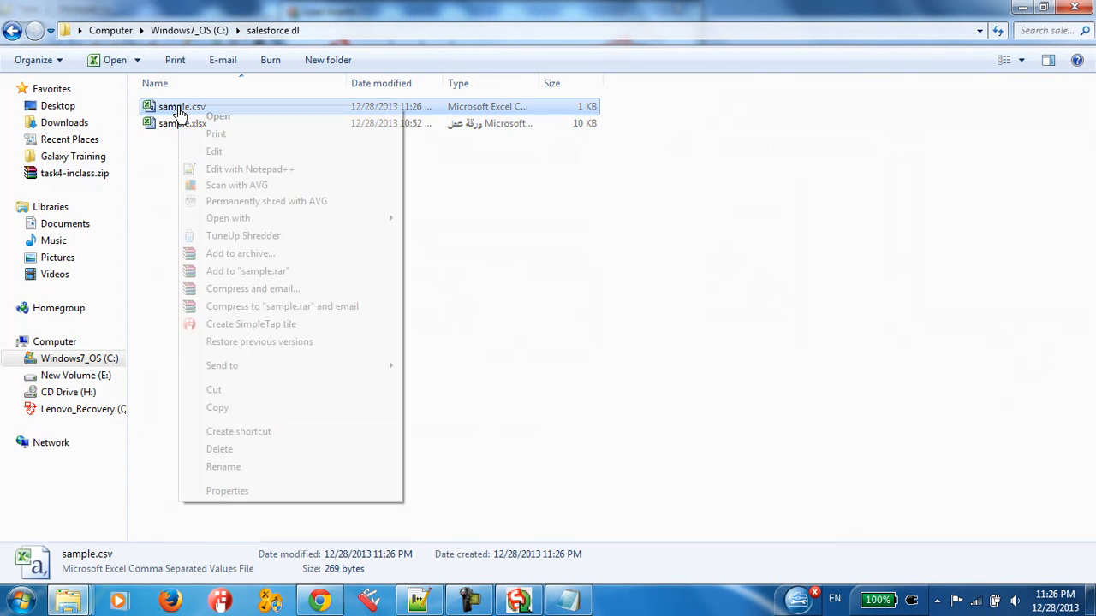
left_click(221, 168)
key("ctrl+a")
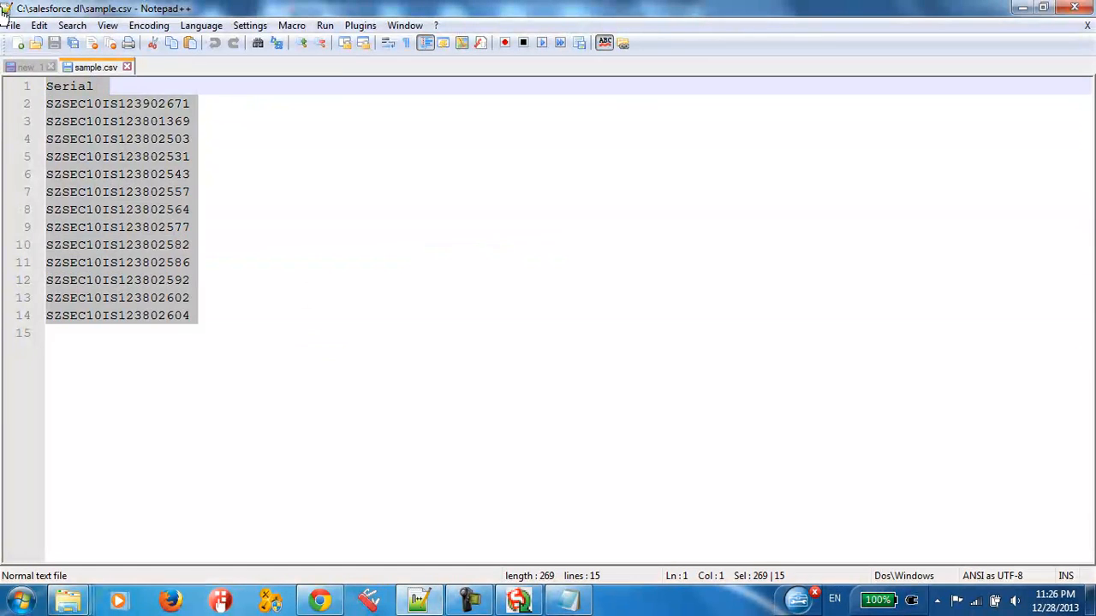
left_click(247, 252)
left_click(1074, 10)
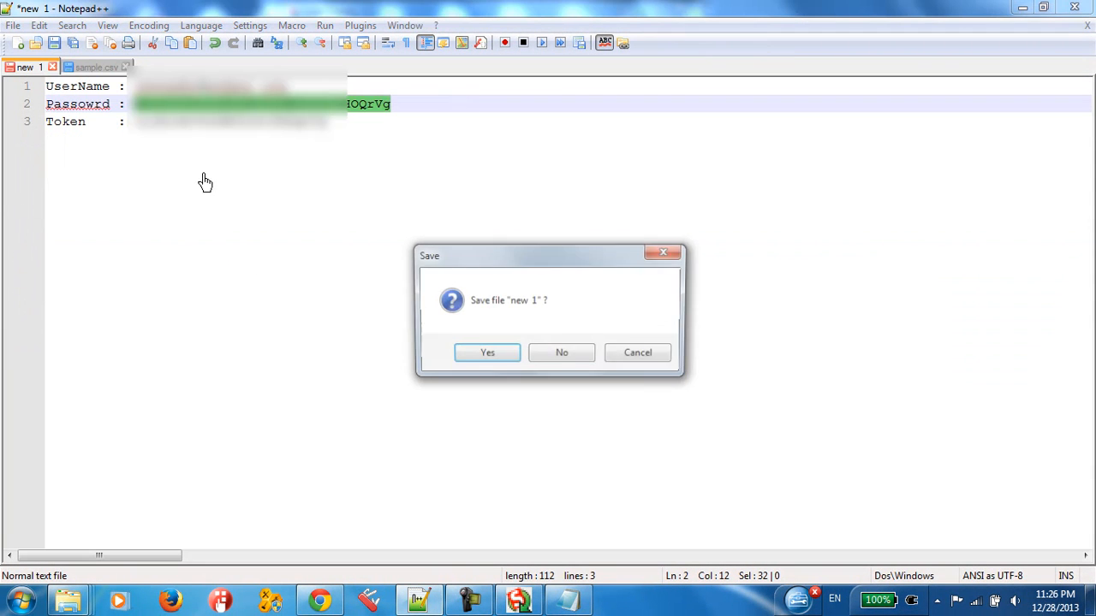
left_click(561, 355)
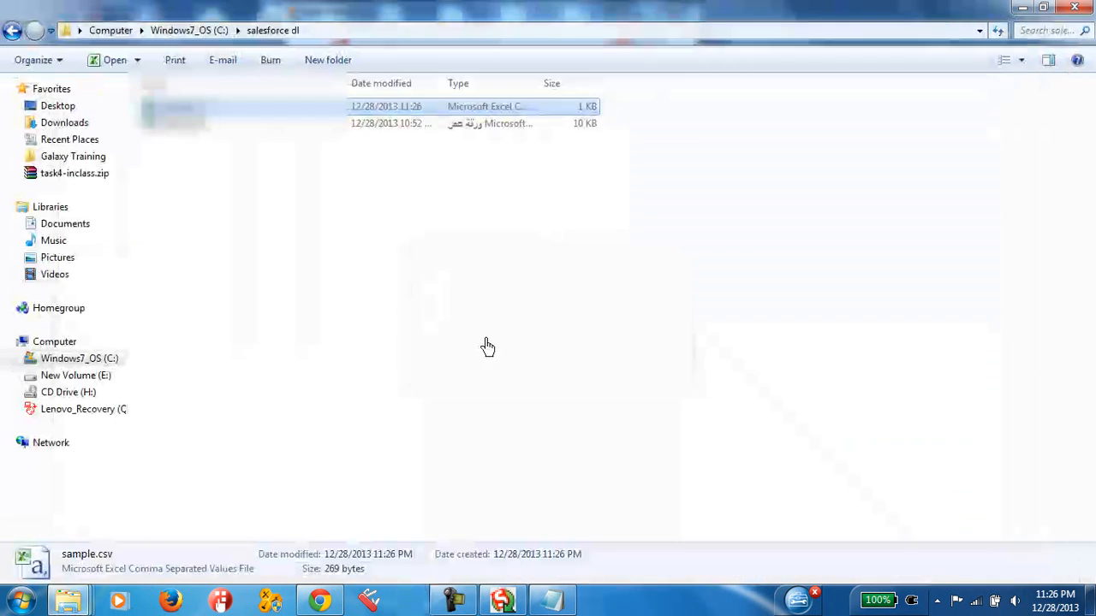
Step: Return to the Data Loader and choose sample.csv from C:\salesforce dl as the CSV file for the Inventory Item Serial object
left_click(471, 603)
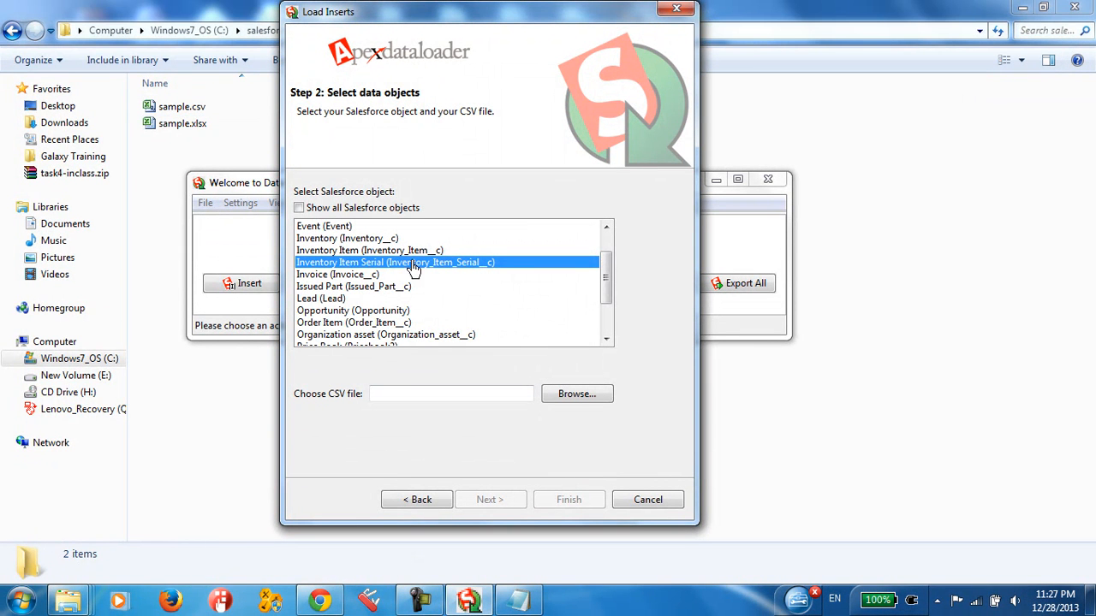
left_click(569, 406)
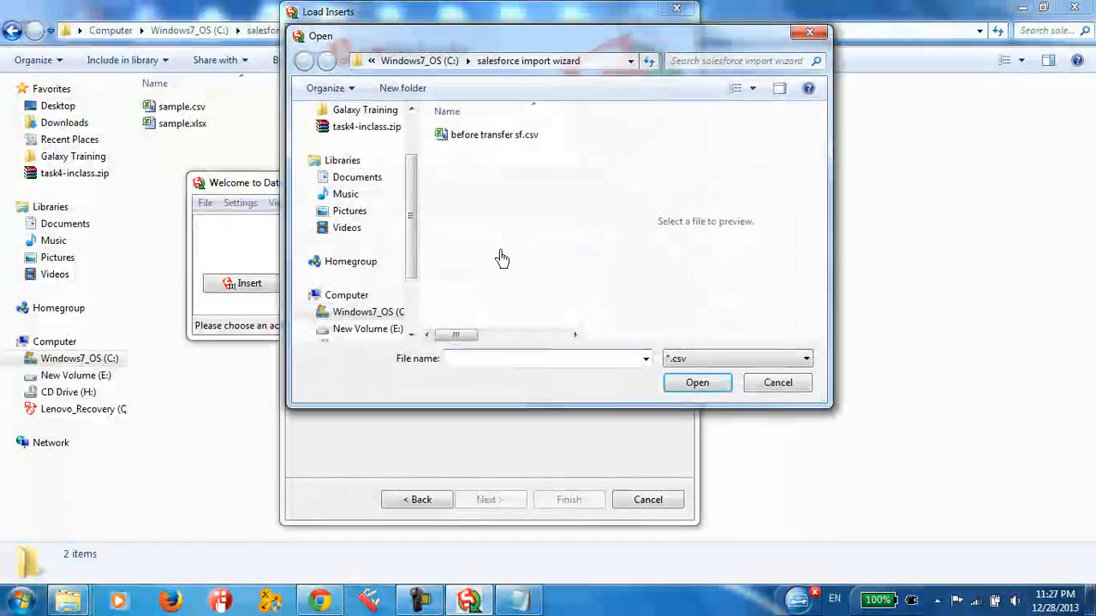
left_click(512, 137)
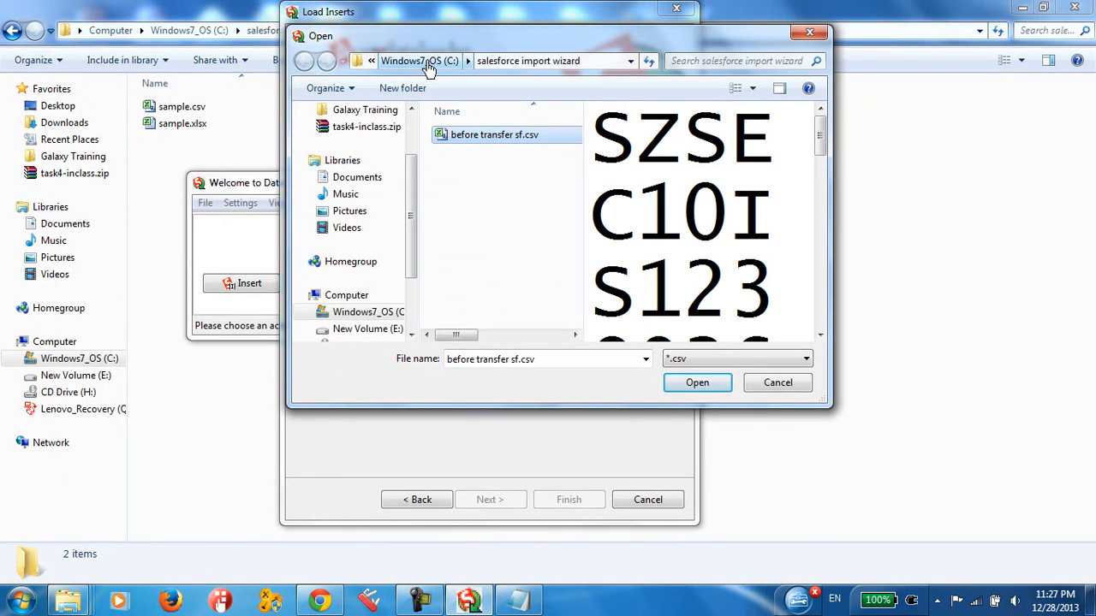
left_click(438, 60)
double_click(491, 300)
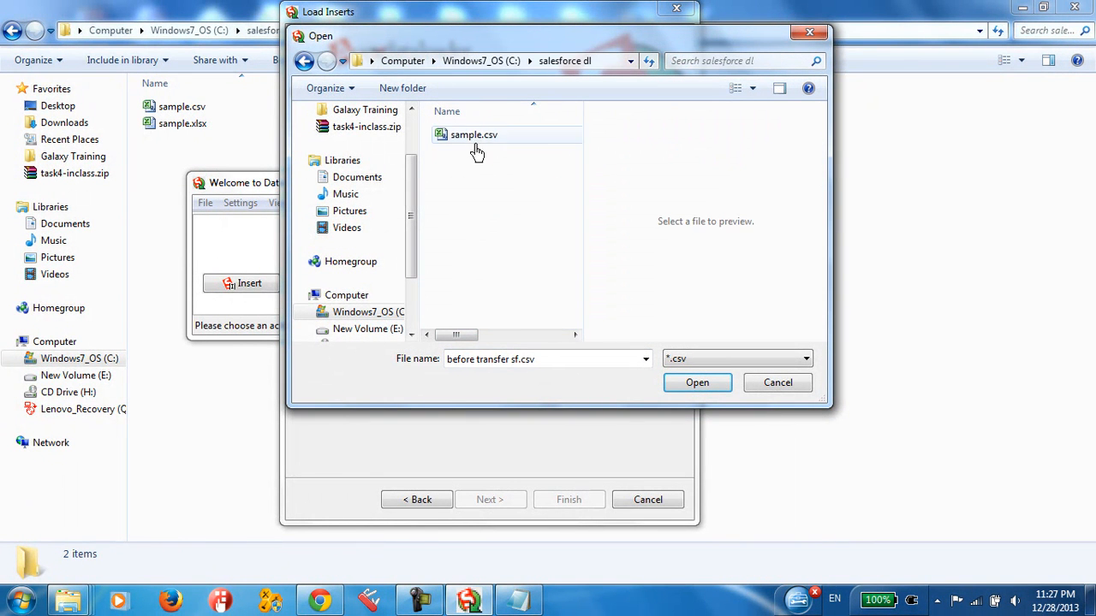
left_click(479, 137)
left_click(697, 384)
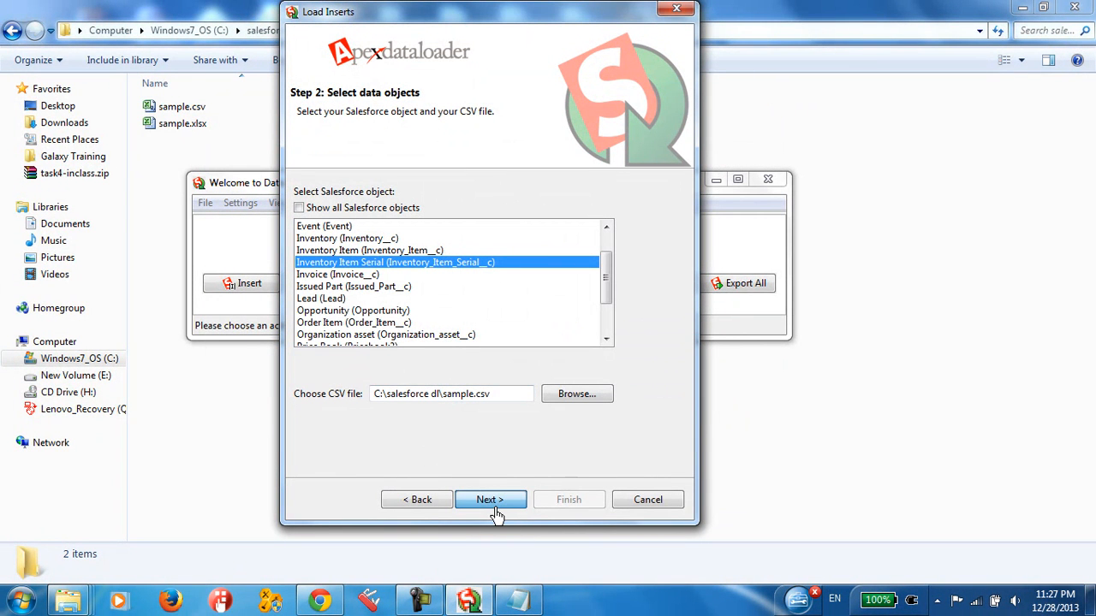
Step: Proceed to the mapping step, open the map for creating or editing, and select the Serial column
left_click(495, 505)
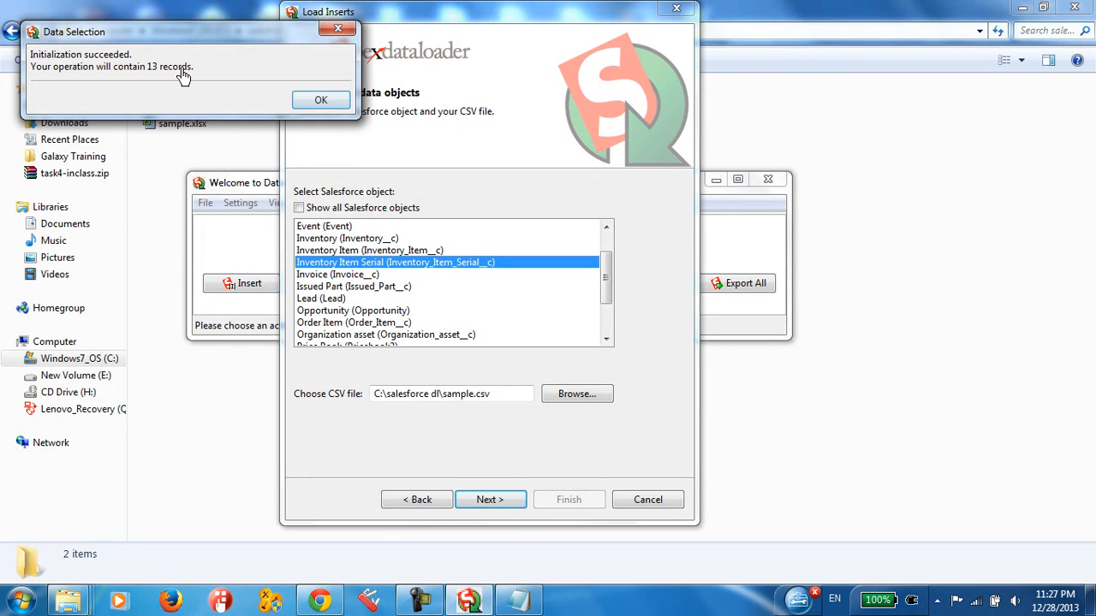
left_click(320, 101)
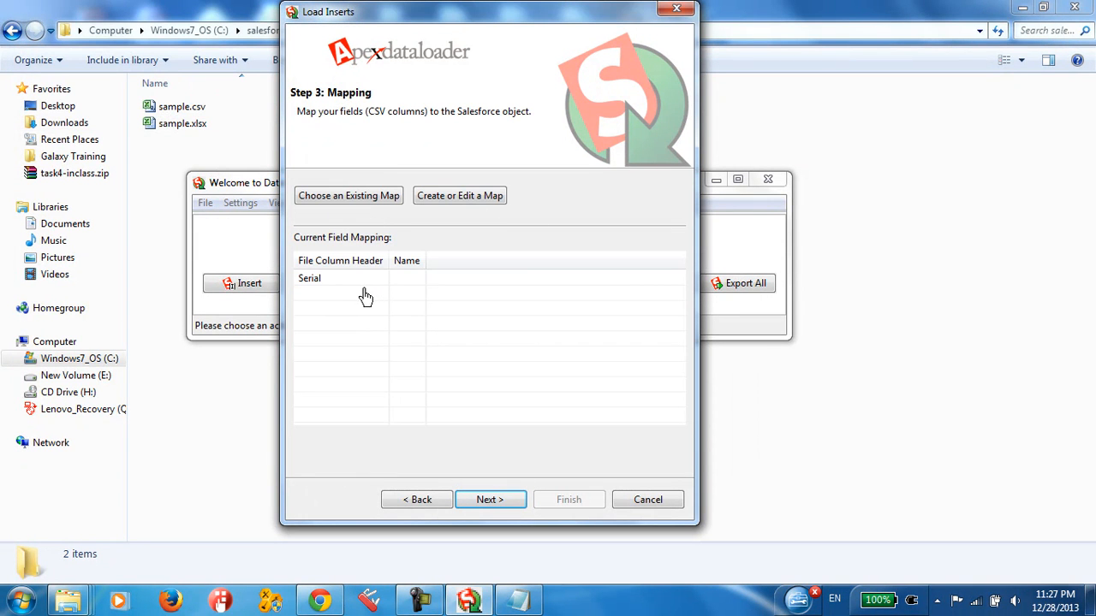
left_click(459, 196)
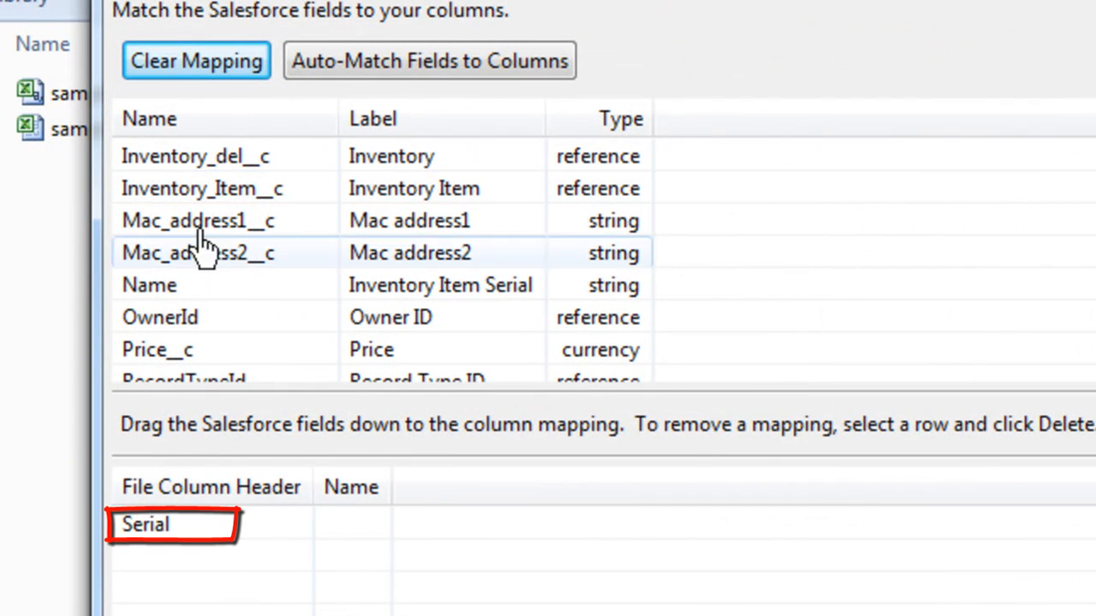
left_click(146, 524)
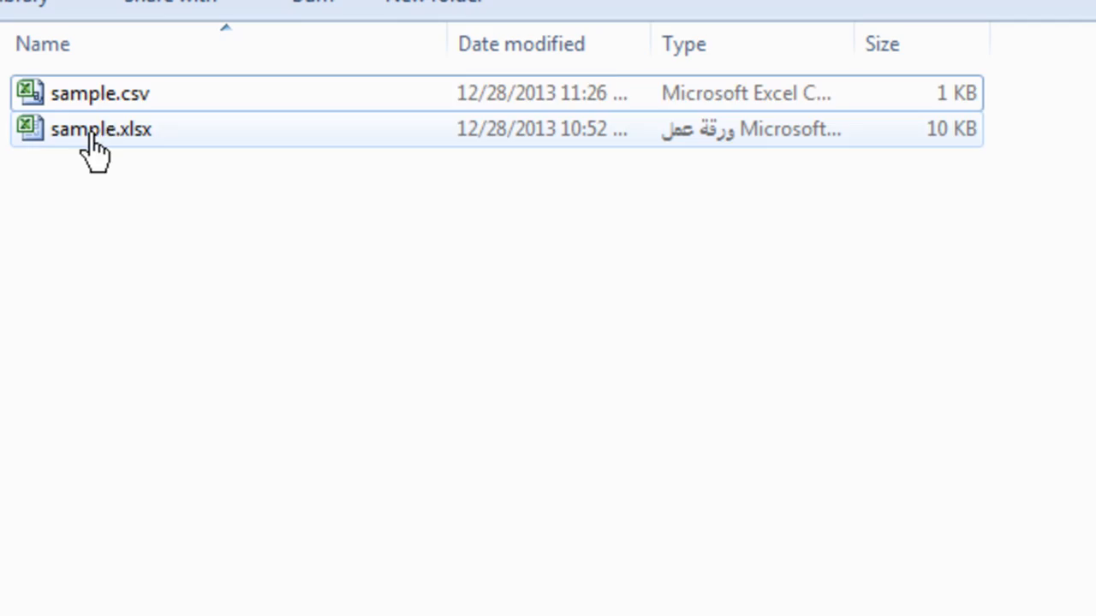
Step: Open sample.csv from the salesforce dl folder in Excel and widen column A to review the serials
double_click(100, 96)
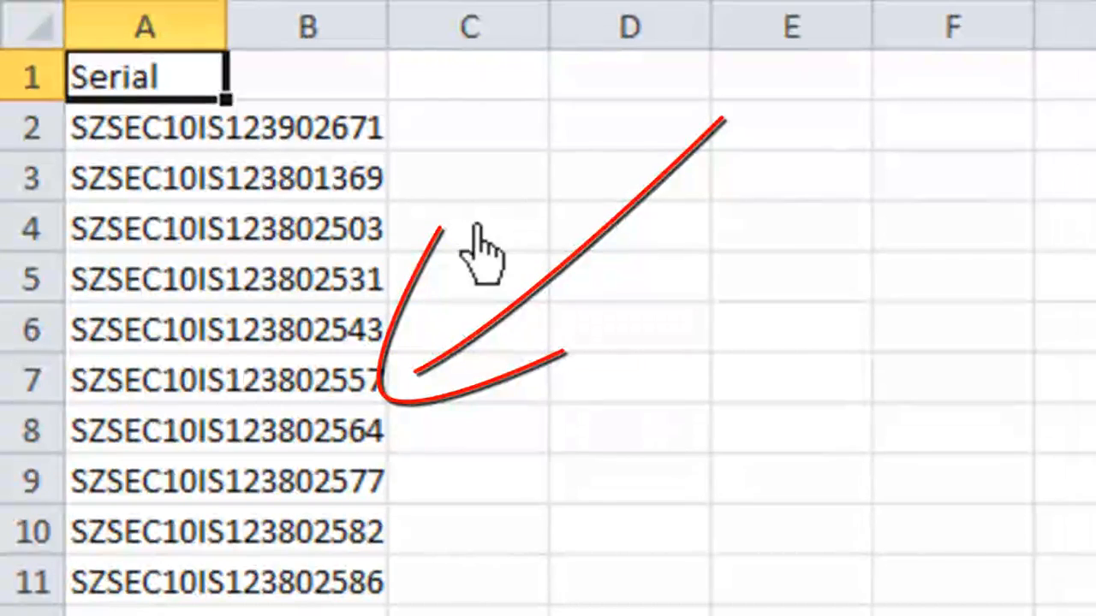
left_click(317, 174)
left_click_drag(158, 87, 113, 611)
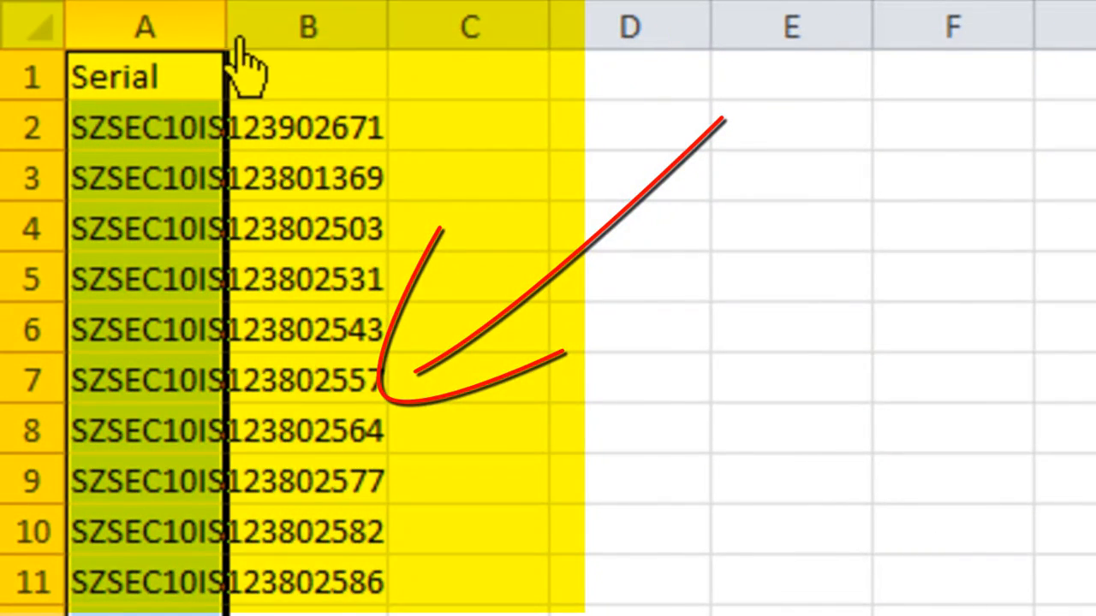
left_click_drag(232, 34, 640, 107)
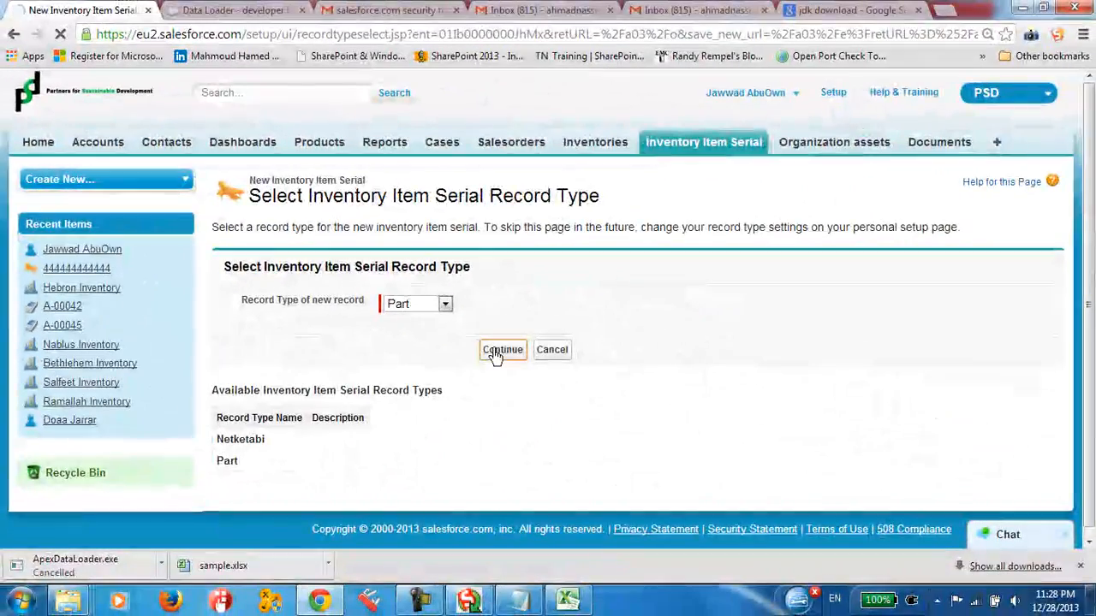
Step: Open a new Inventory Item Serial form of record type Part in Salesforce and compare its serial field with A2:A14 in Excel
left_click(495, 349)
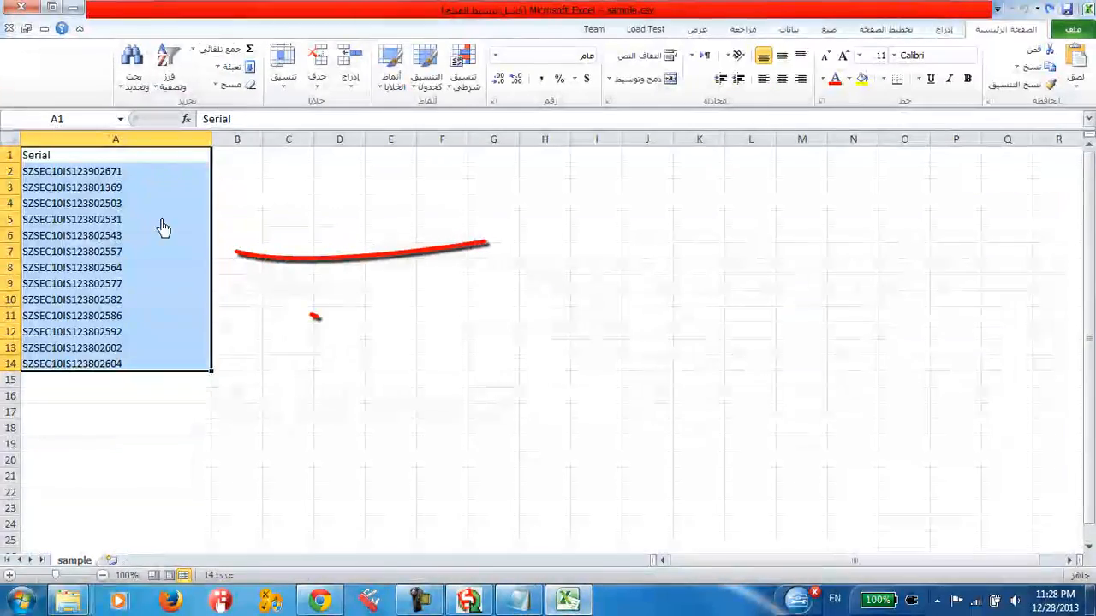
left_click(57, 172)
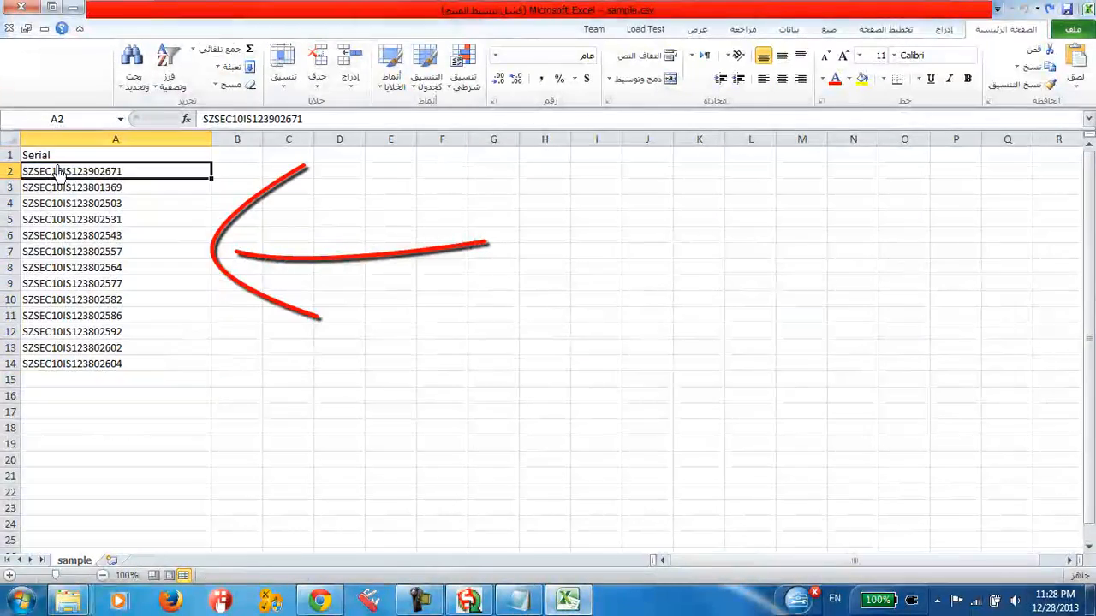
left_click_drag(50, 192, 44, 363)
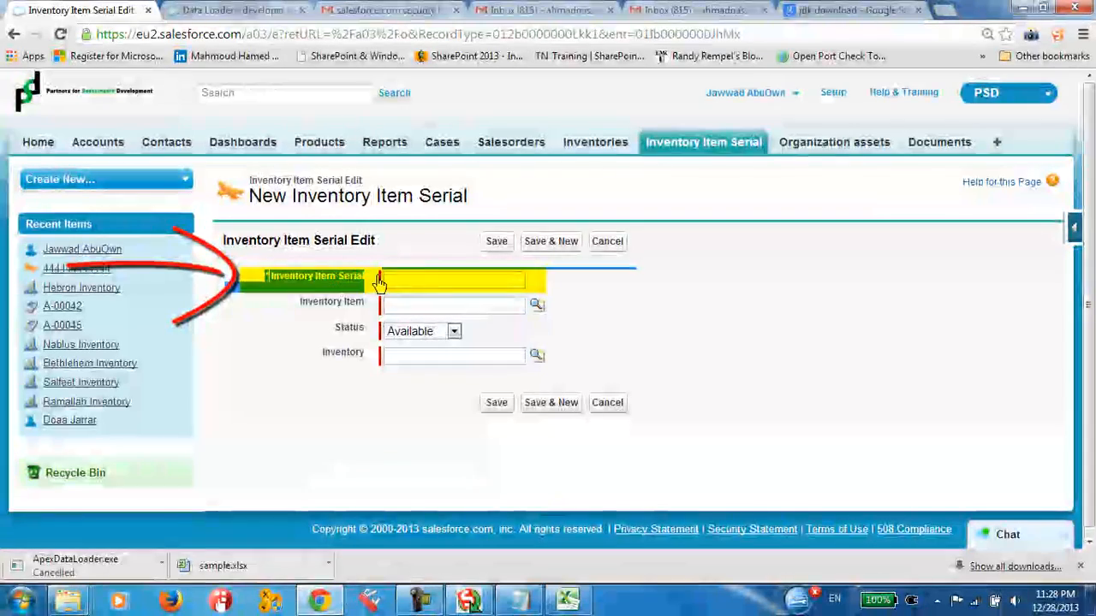
left_click(387, 282)
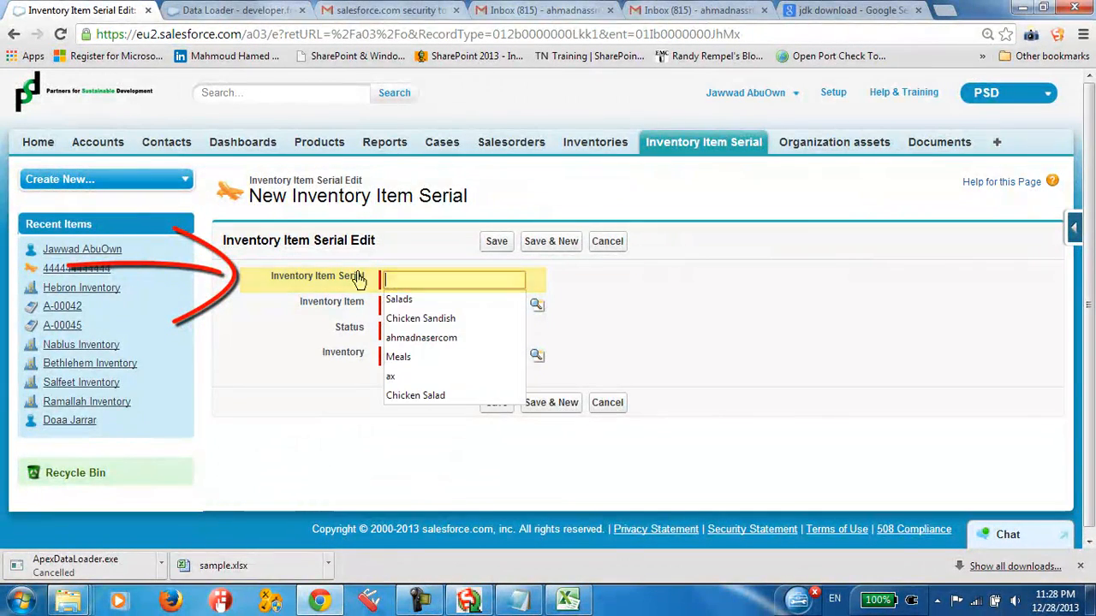
left_click(409, 288)
left_click(568, 601)
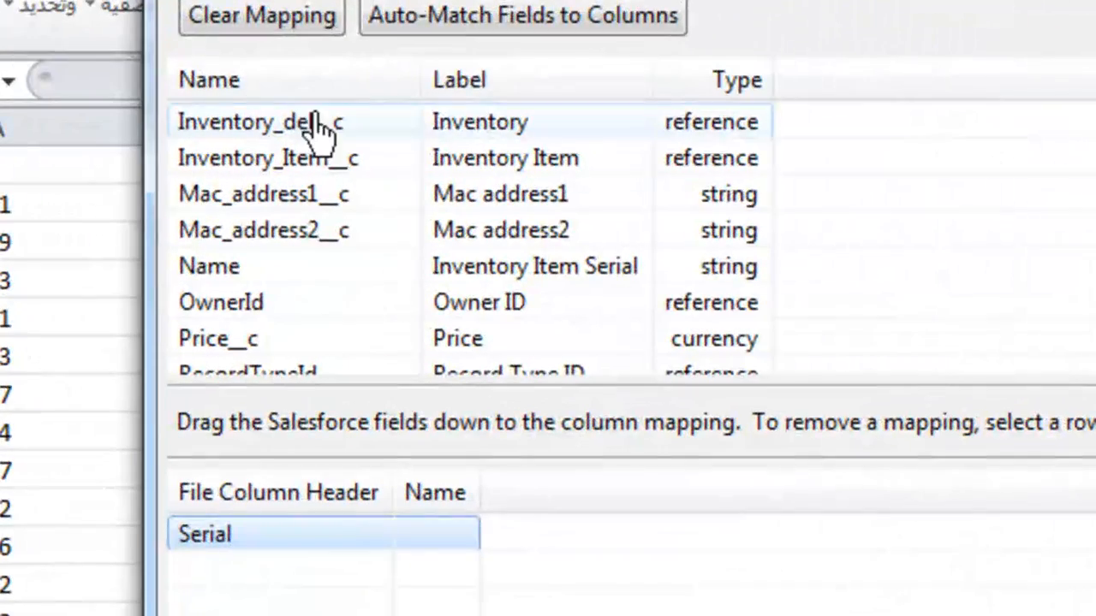
Step: In the Data Loader's mapping dialog, map the Name field labelled Inventory Item Serial to the Serial column
left_click_drag(421, 82, 476, 81)
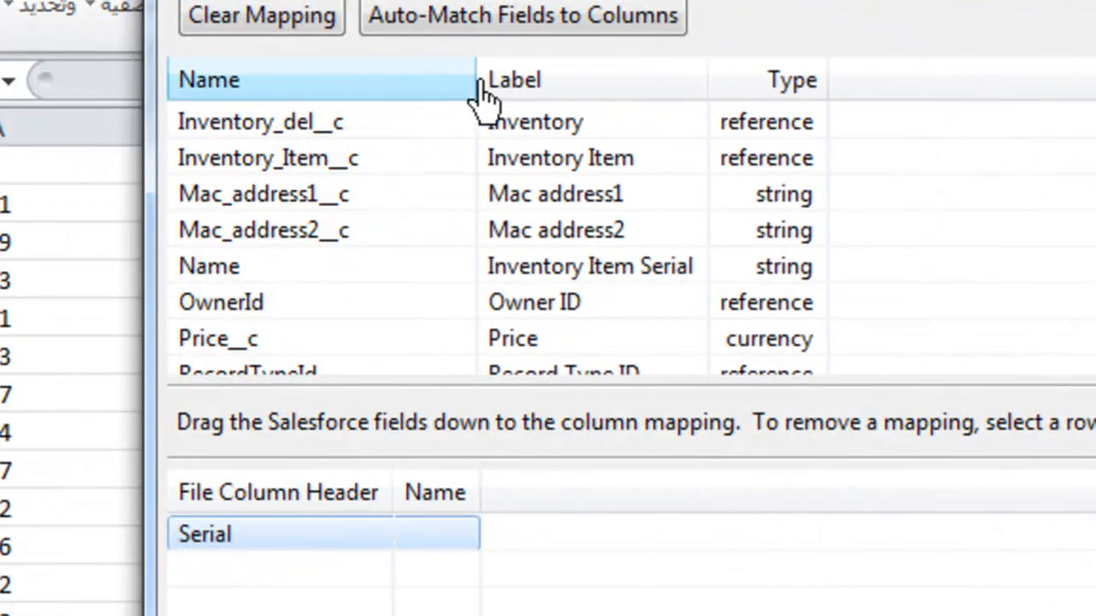
left_click(242, 278)
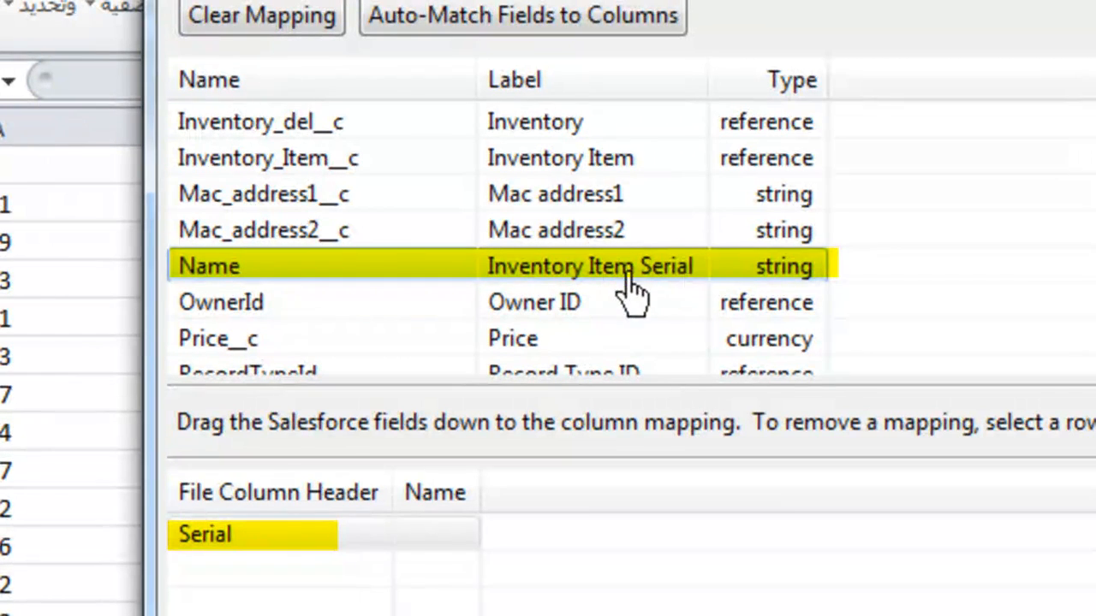
left_click_drag(636, 268, 496, 552)
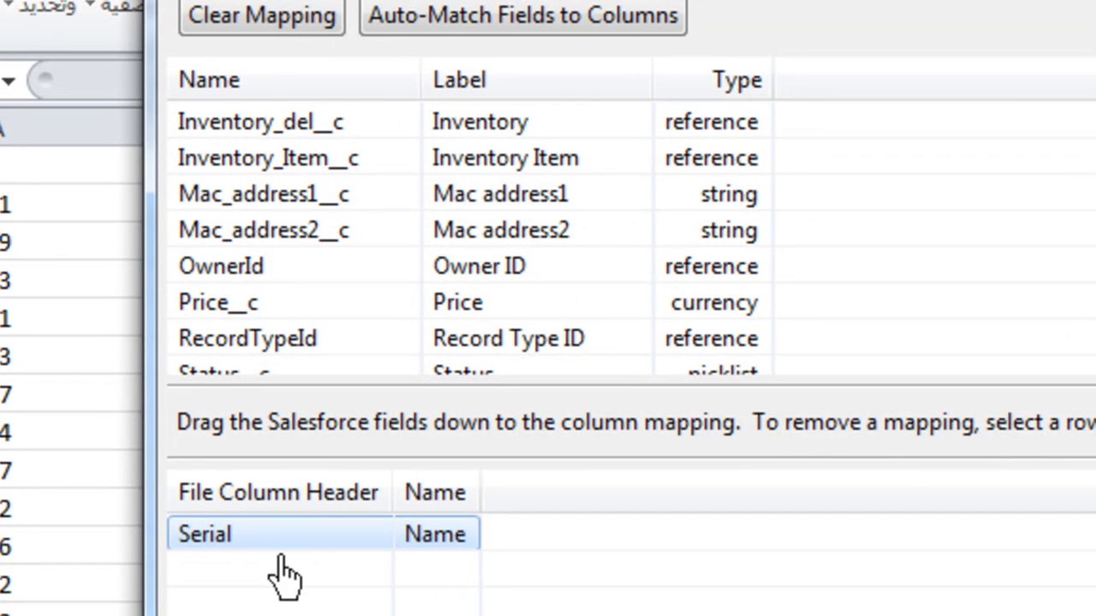
left_click_drag(179, 233, 338, 550)
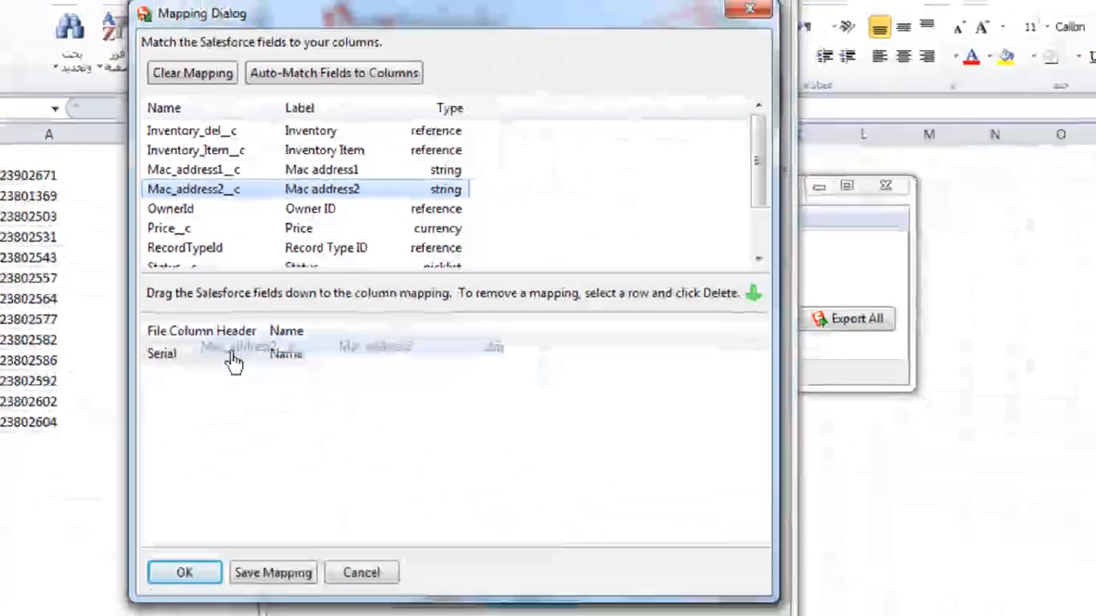
left_click_drag(232, 361, 210, 353)
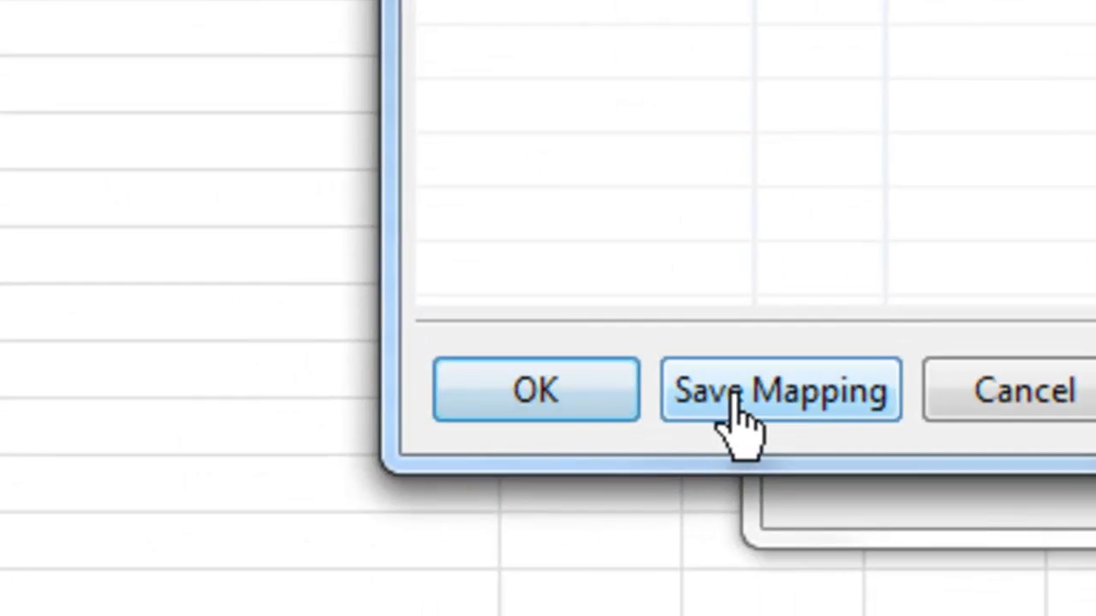
Step: Open the dialog for saving the mapping and cancel it, accept the mapping, and continue to the Finish step
left_click(249, 542)
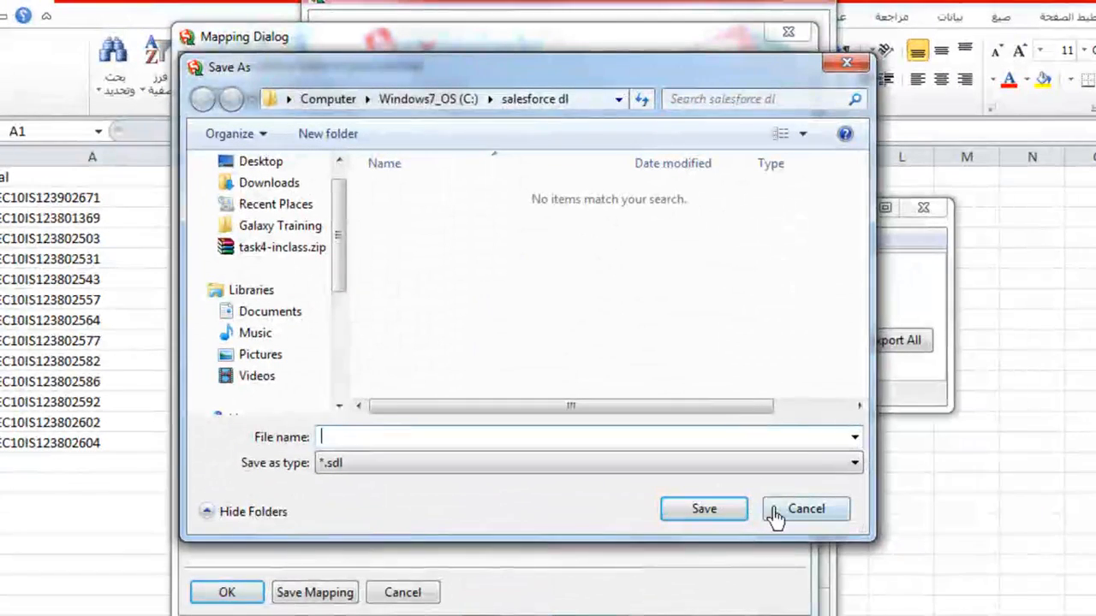
left_click(732, 518)
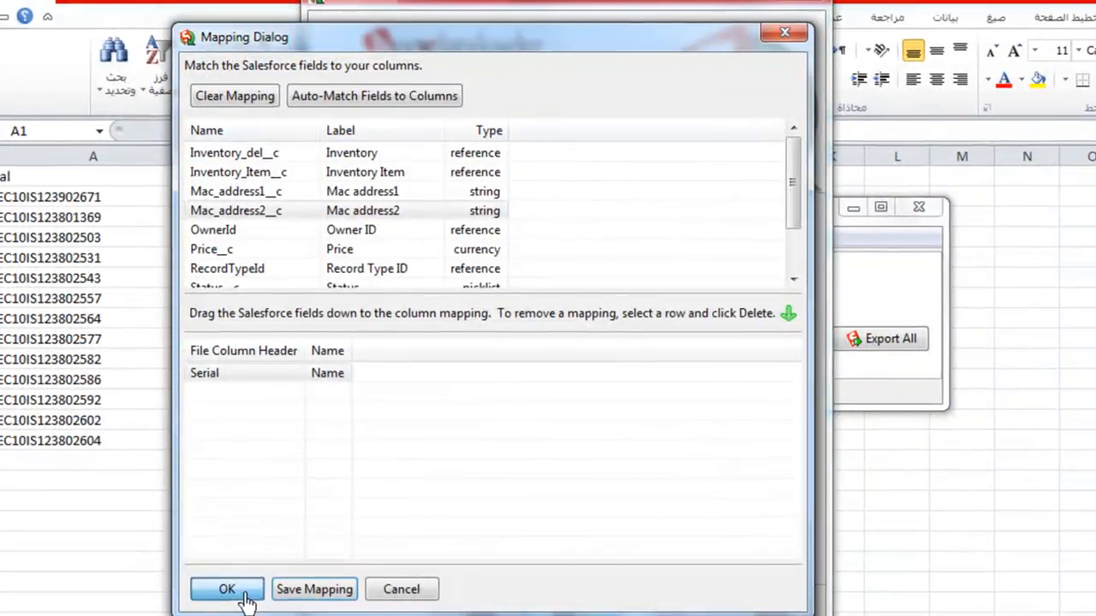
left_click(242, 597)
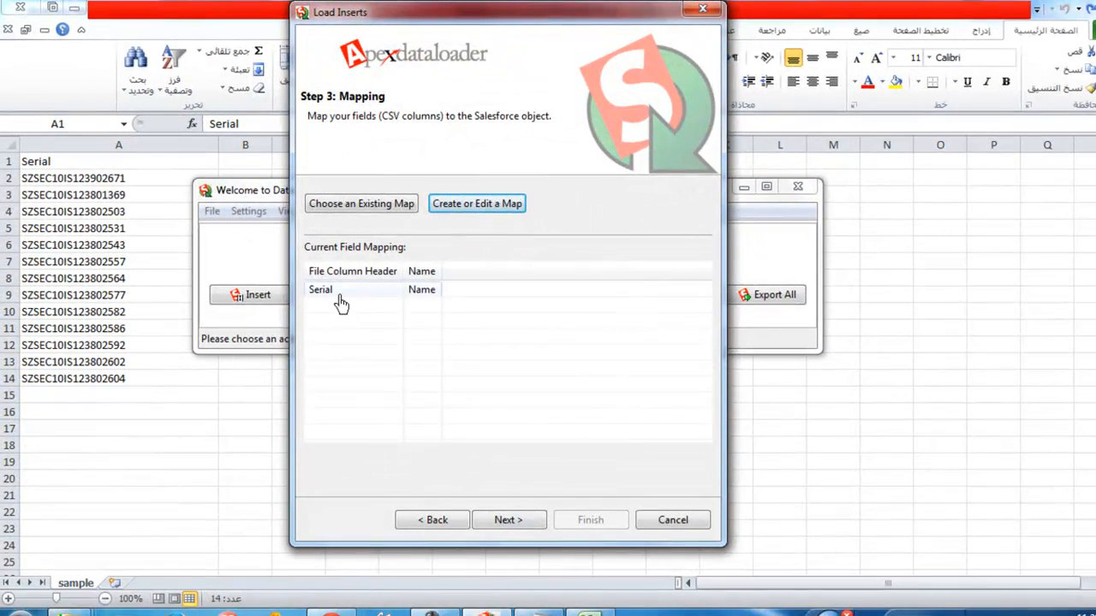
left_click(340, 293)
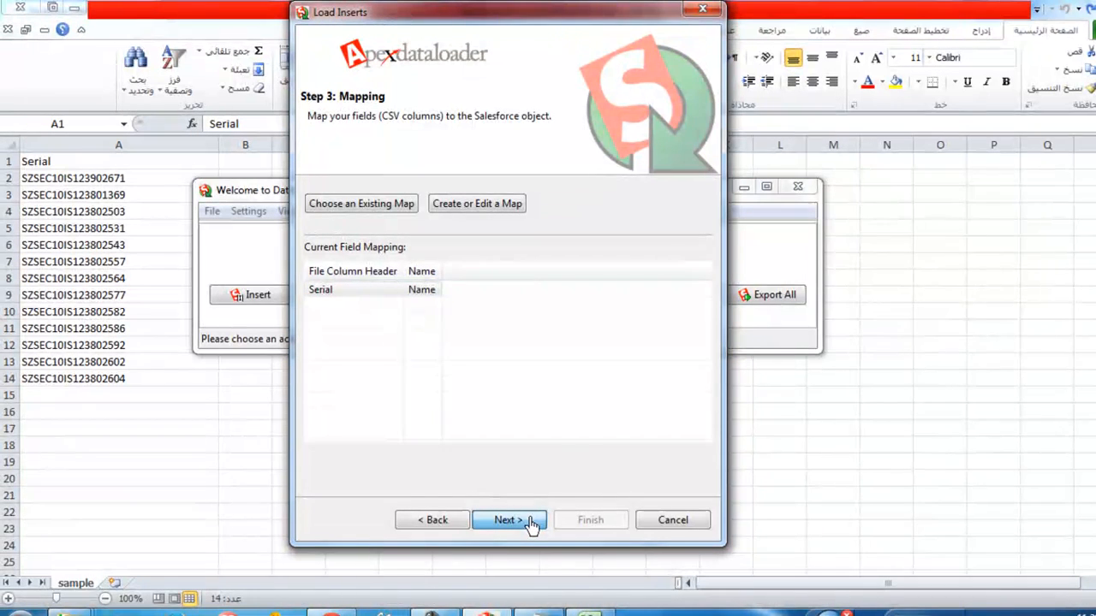
left_click(510, 520)
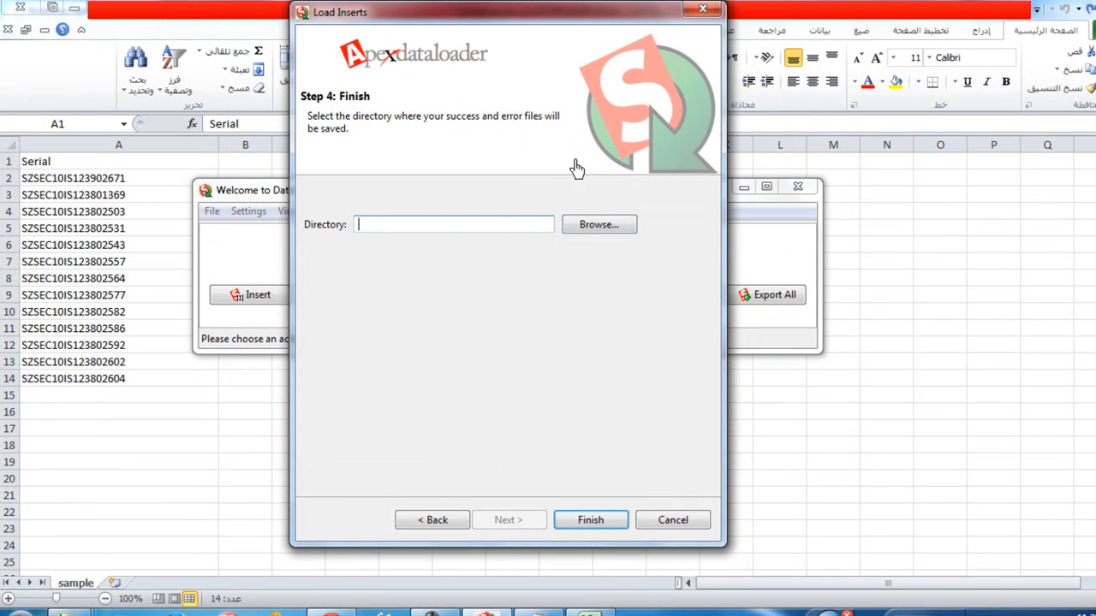
Step: Set the directory for the success and error files to the Desktop
left_click(599, 225)
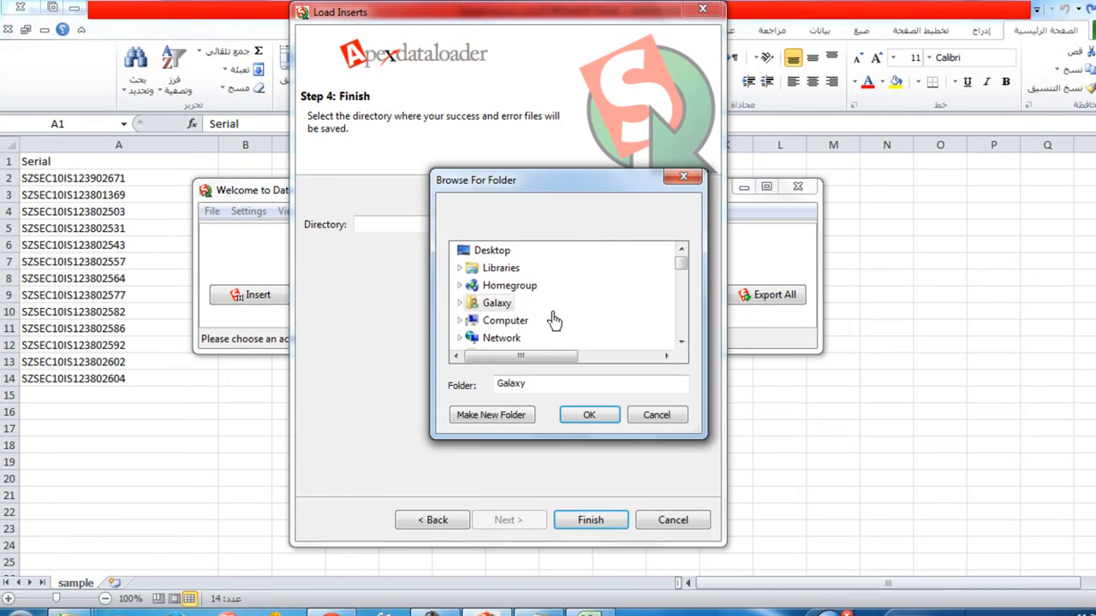
left_click(494, 303)
left_click(491, 250)
left_click(590, 415)
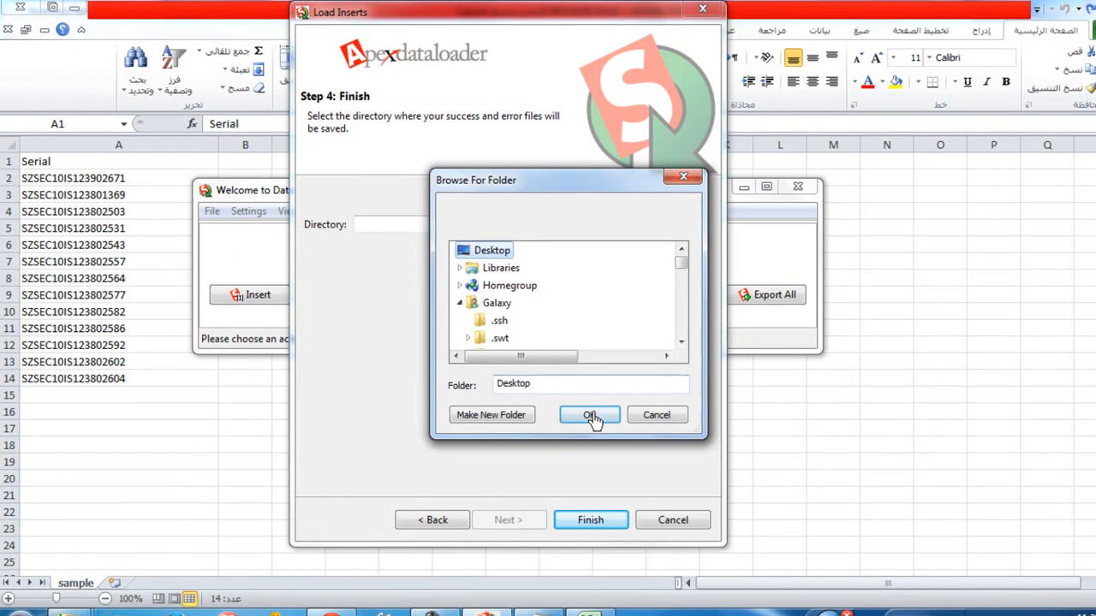
Step: Finish the wizard, confirm inserting the new records, and close the operation summary
left_click(581, 527)
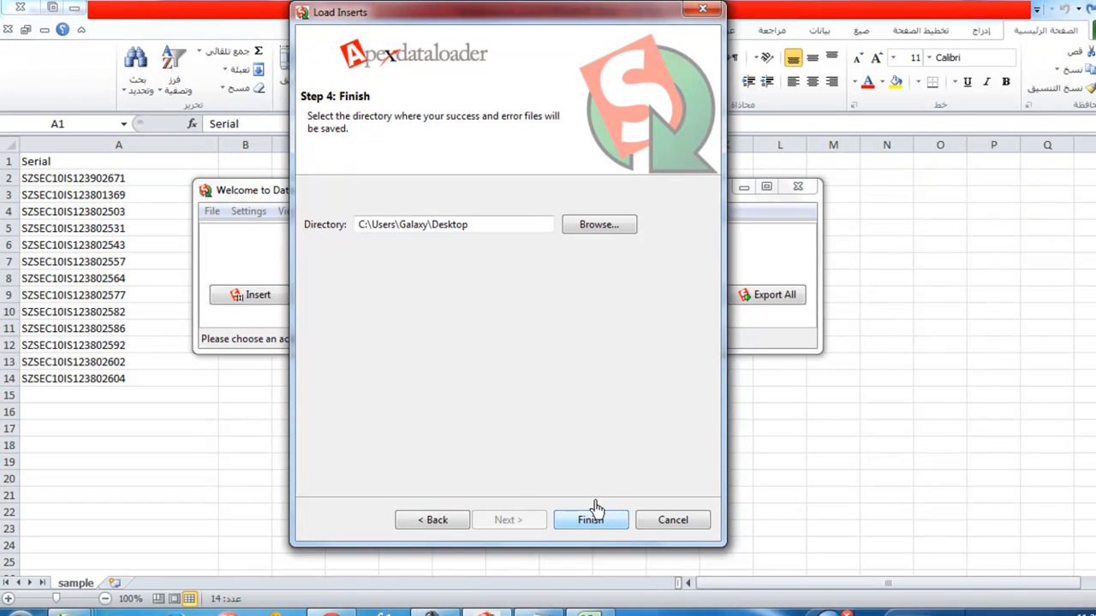
left_click(613, 520)
left_click(575, 525)
left_click(590, 523)
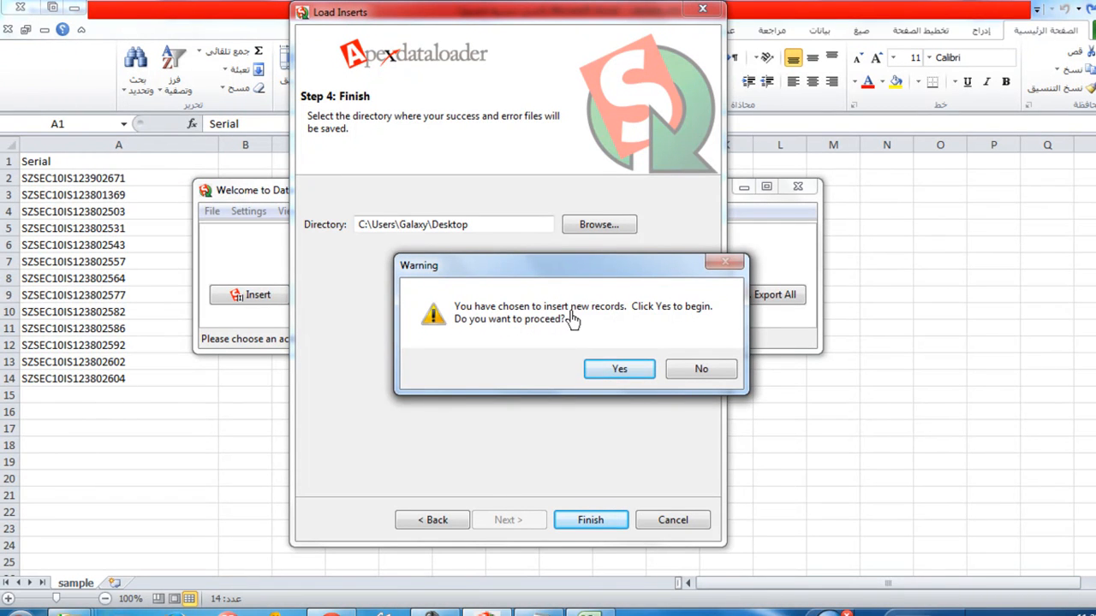
left_click(619, 369)
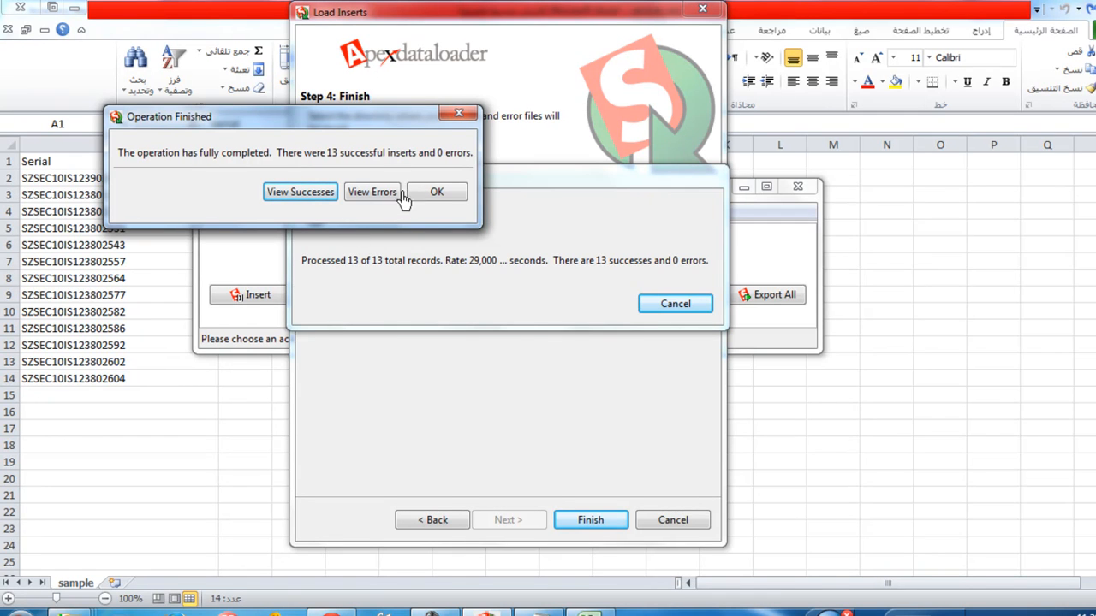
left_click(444, 197)
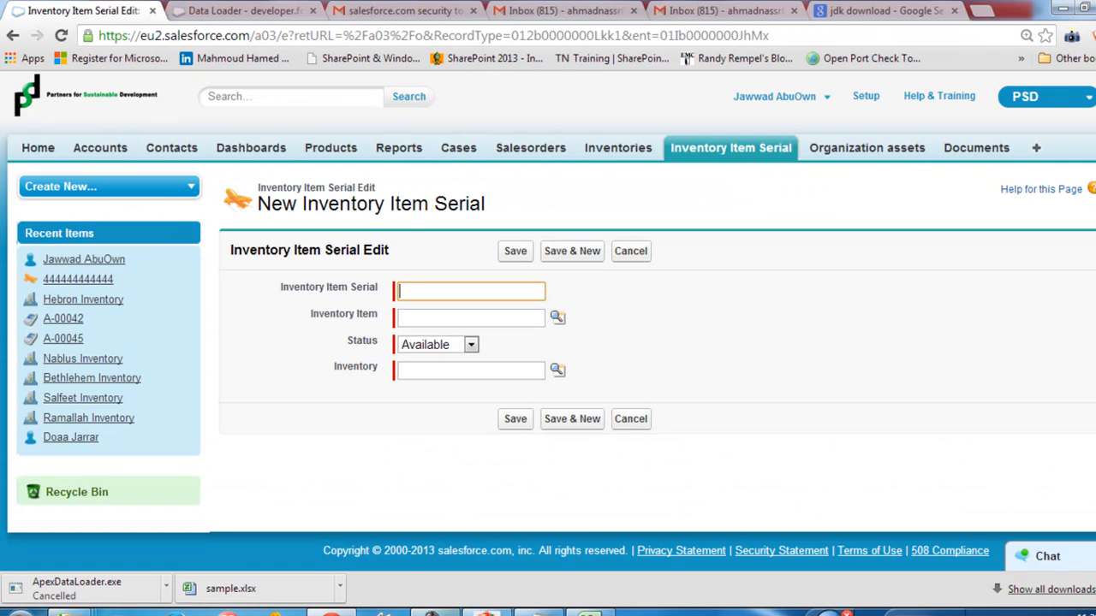
Step: Leave the new record form and list the Inventory Item Serial records with the All view
left_click(745, 151)
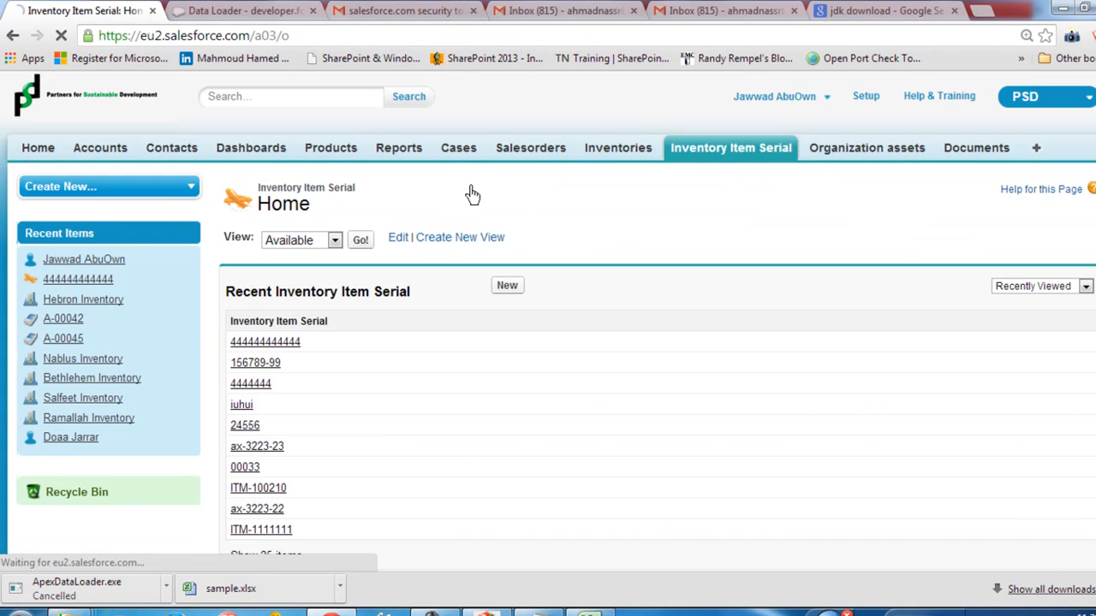
left_click(308, 244)
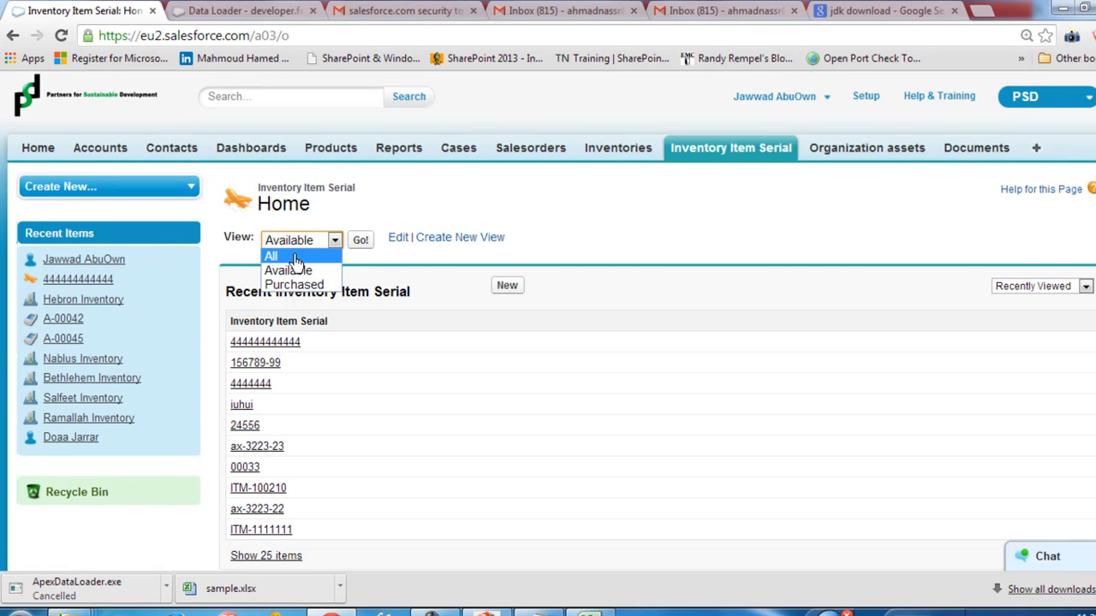
left_click(294, 258)
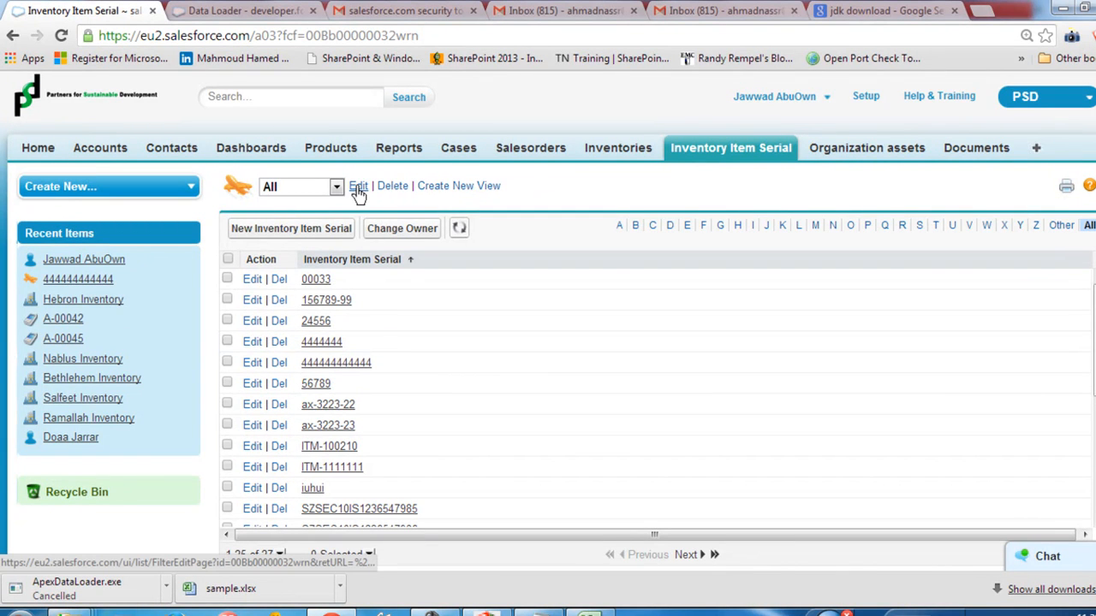
Step: Create a new Inventory Item Serial list view with TodayItems as its name and unique name
left_click(442, 188)
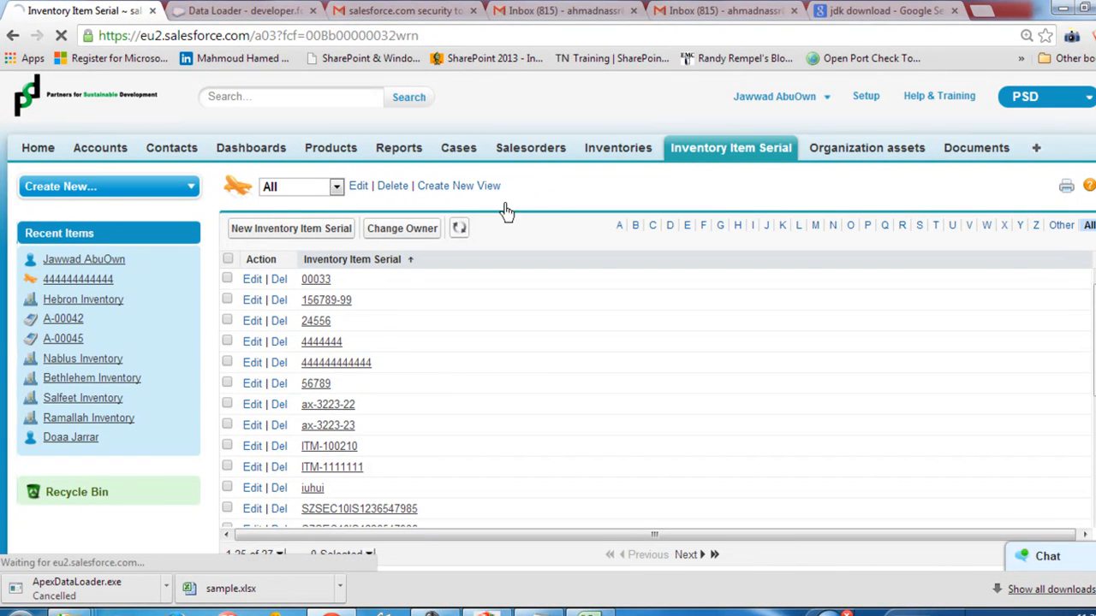
left_click(398, 318)
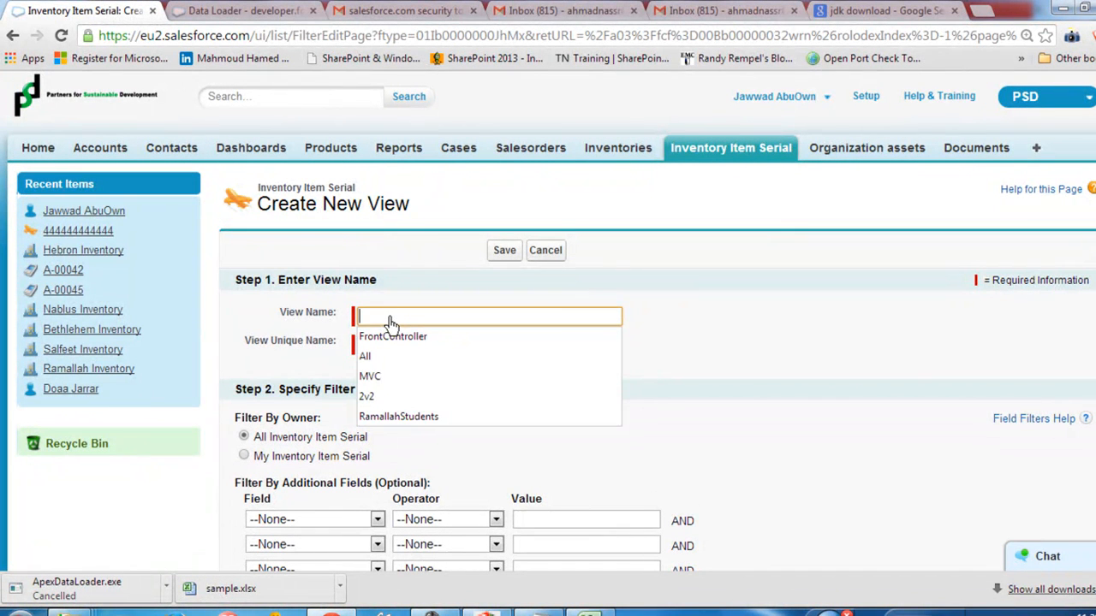
type("TodayItems")
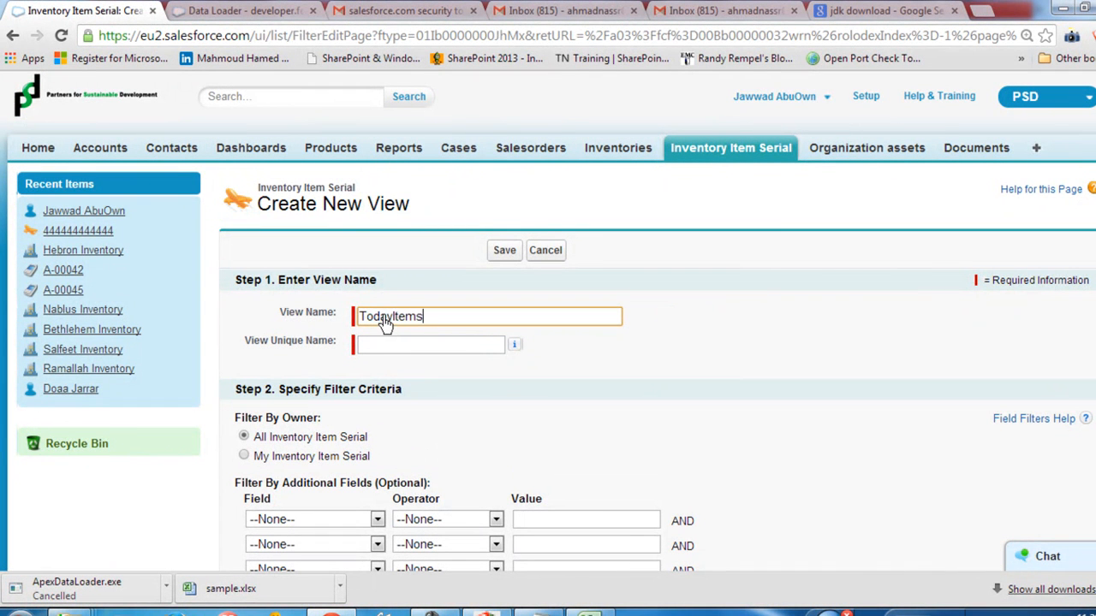
left_click(417, 366)
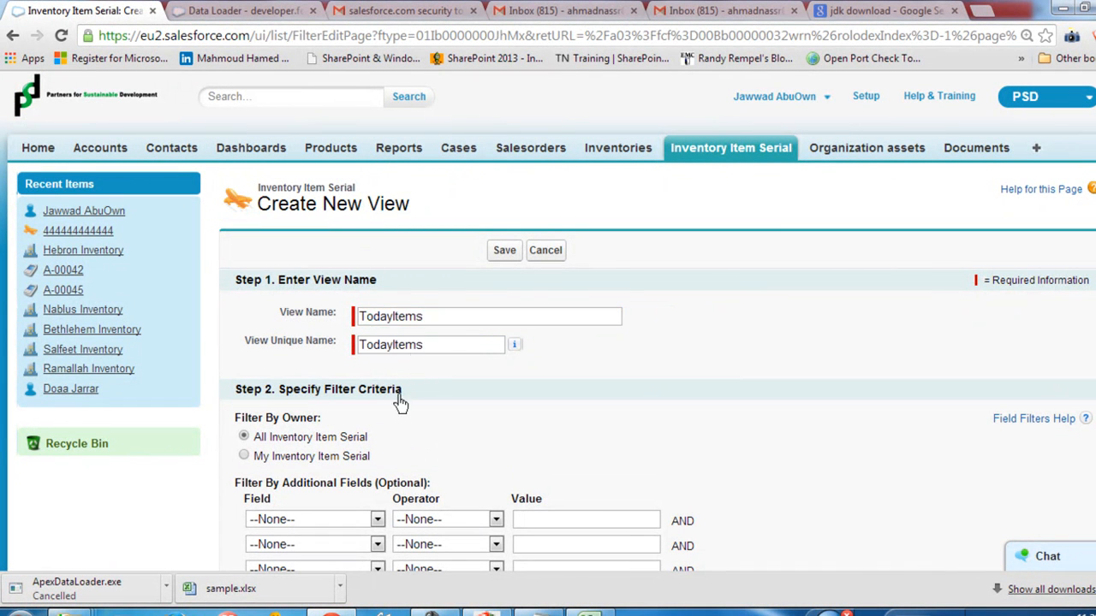
Step: Filter the new view to records whose Created Date equals TODAY and save the view
scroll(398, 403, "down", 1)
left_click(341, 438)
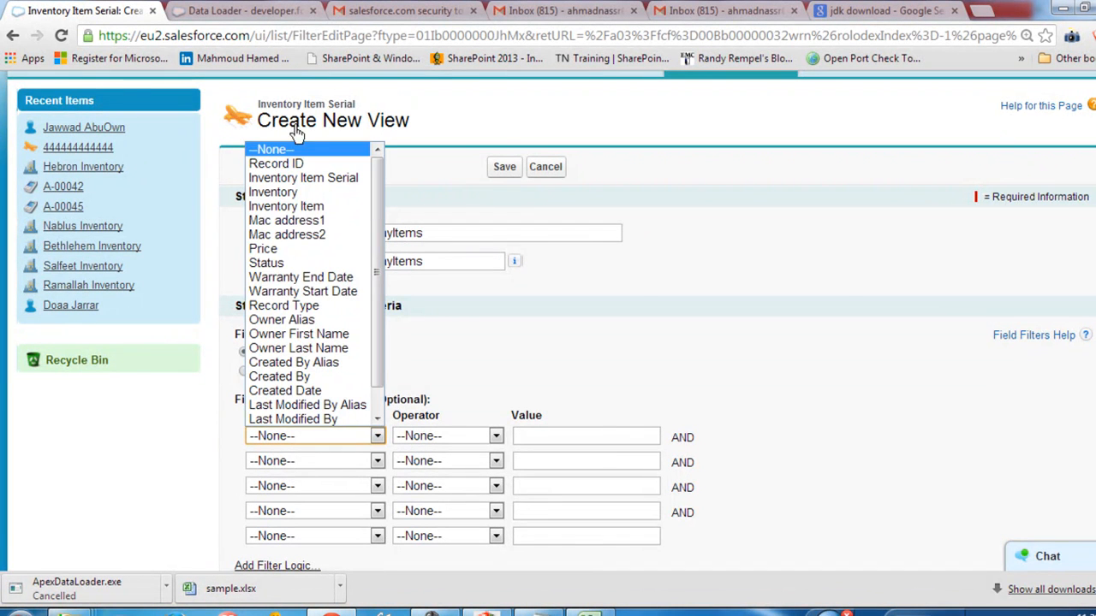
scroll(325, 355, "down", 1)
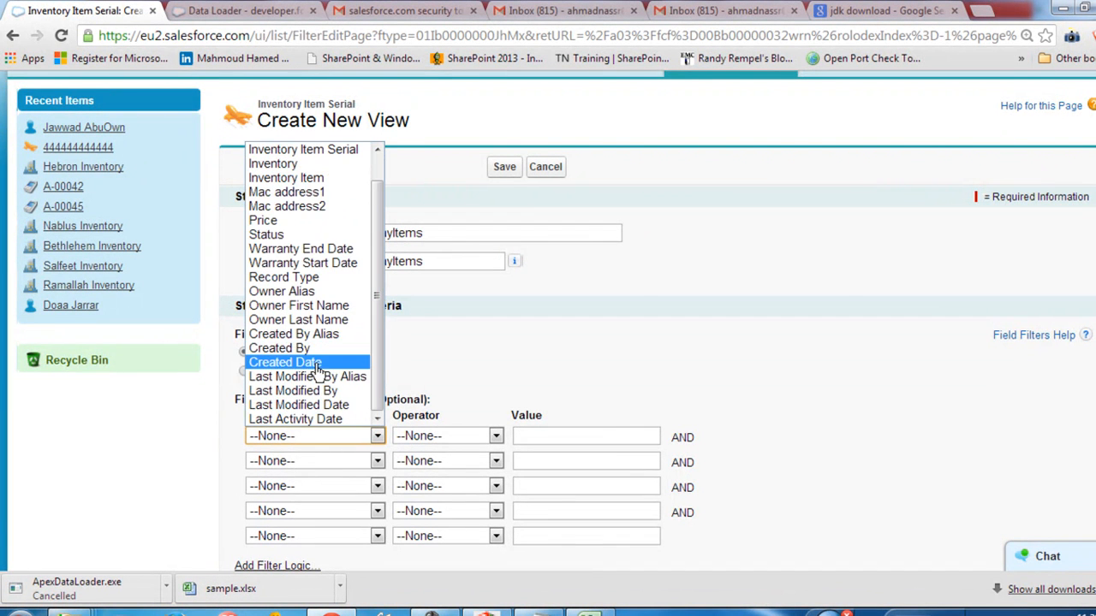
left_click(325, 363)
left_click(558, 435)
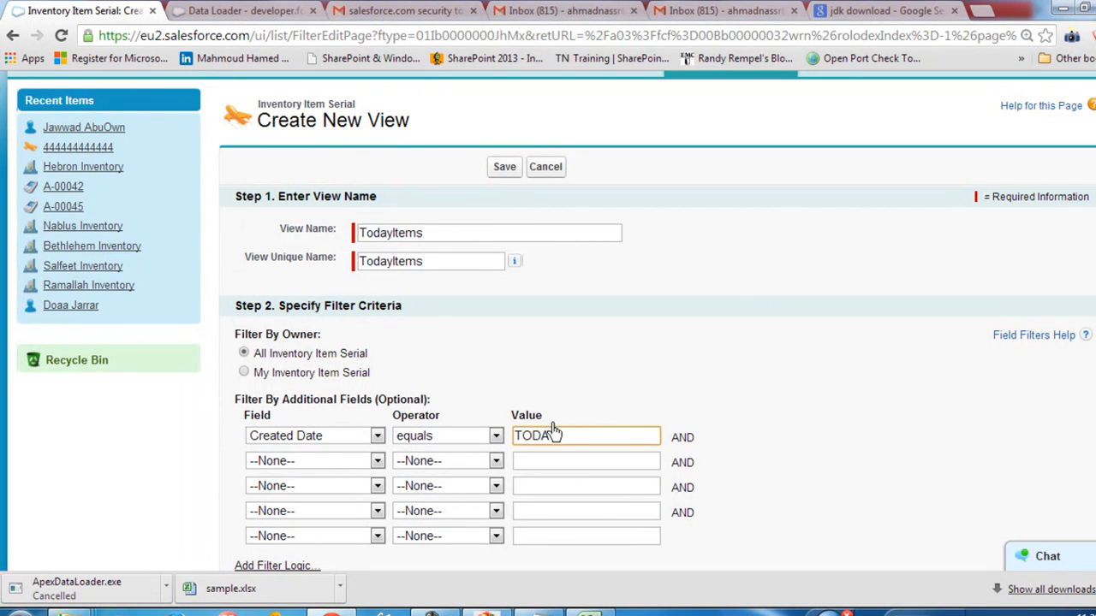
scroll(452, 452, "down", 4)
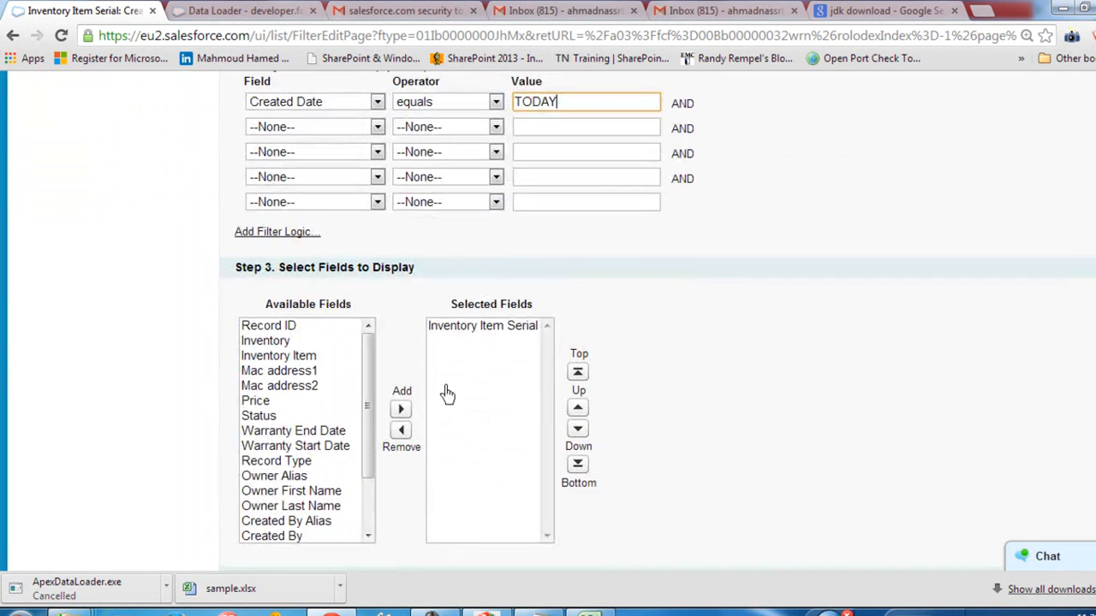
scroll(418, 361, "down", 3)
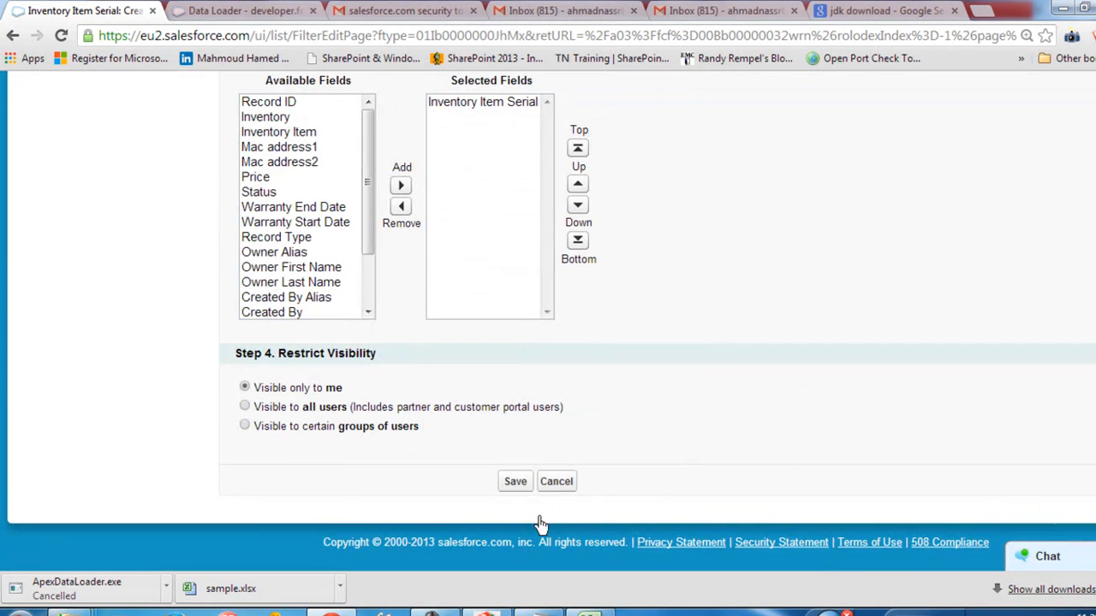
left_click(518, 484)
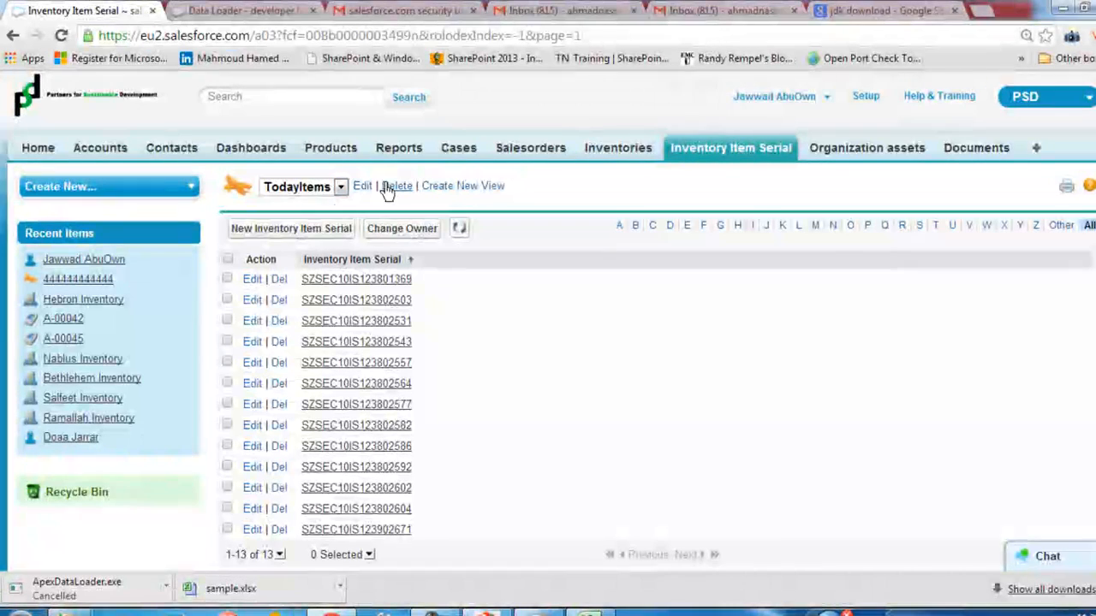
Step: Check the imported serials and the record count in the TodayItems view
left_click(306, 194)
left_click(306, 194)
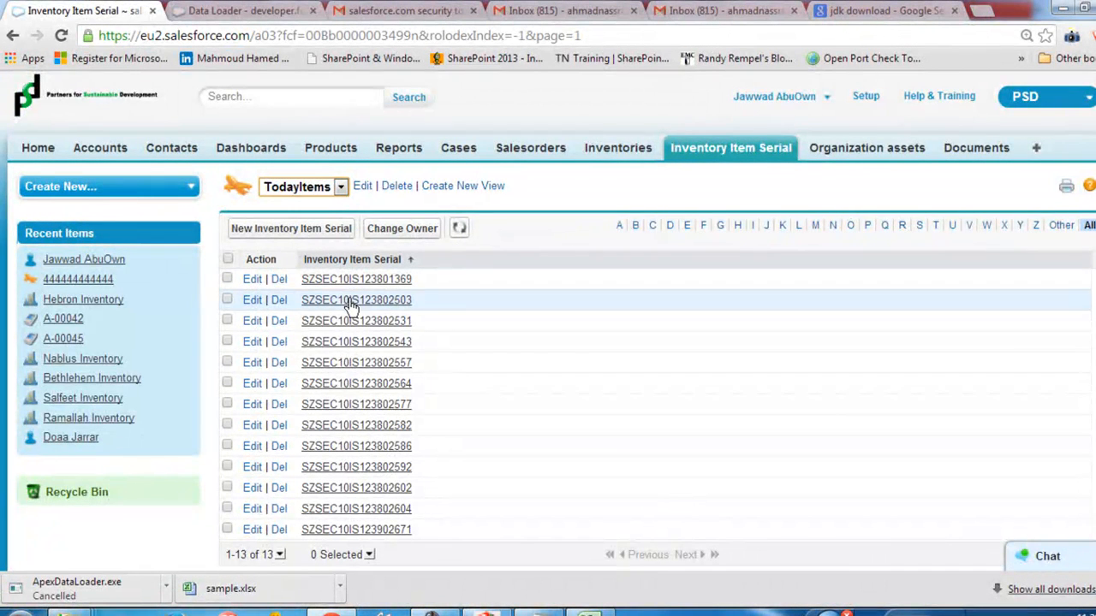
scroll(351, 307, "down", 2)
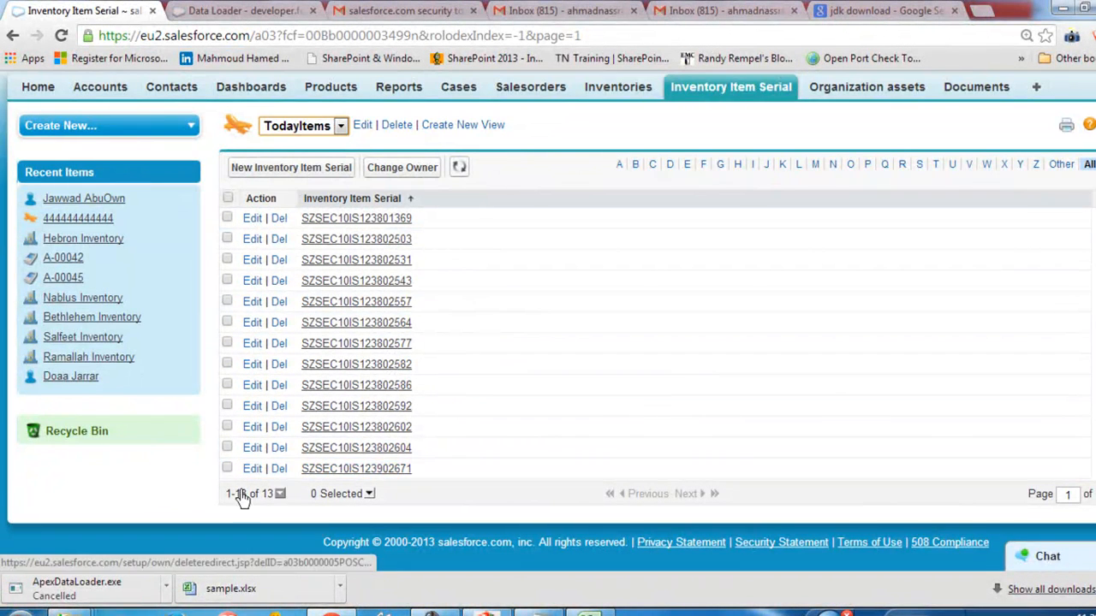
left_click_drag(246, 495, 400, 494)
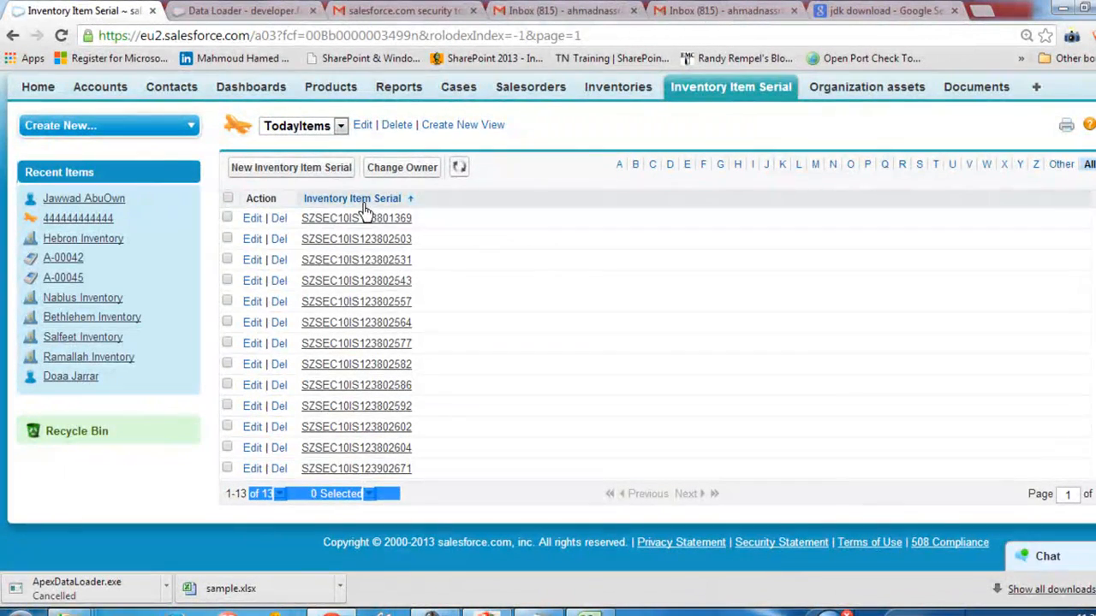
left_click(589, 613)
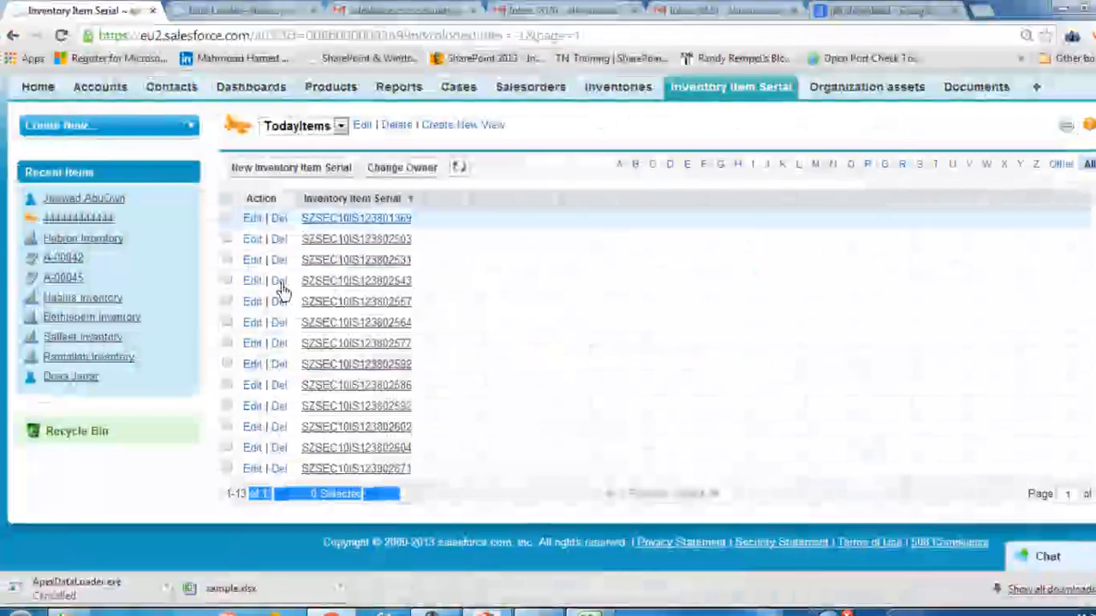
Step: Open the first serial record in the TodayItems view for editing and inspect its Inventory Item field
left_click(398, 232)
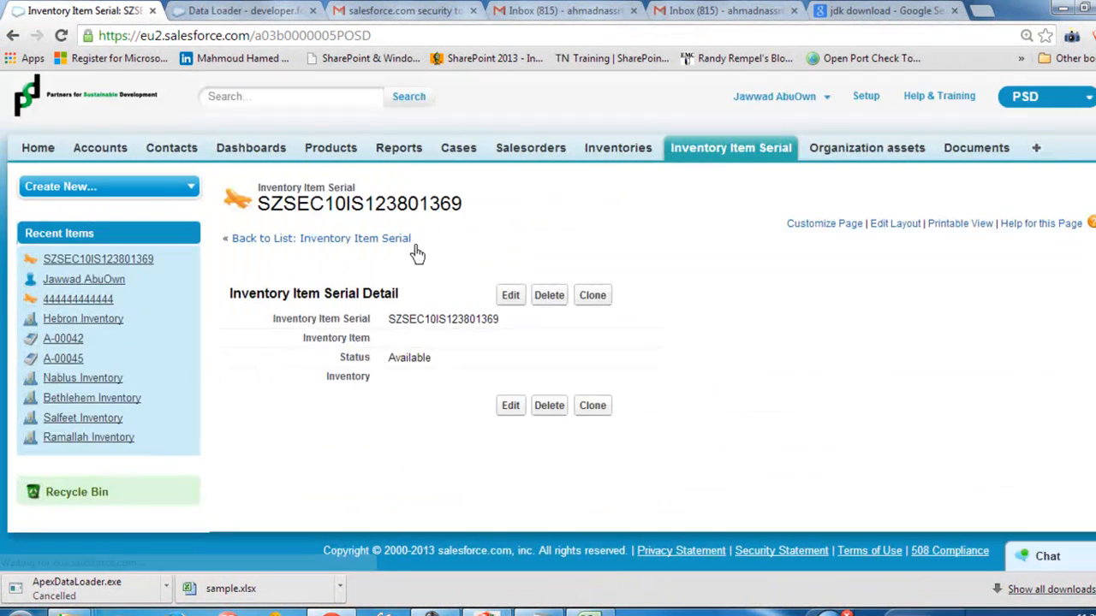
left_click(515, 295)
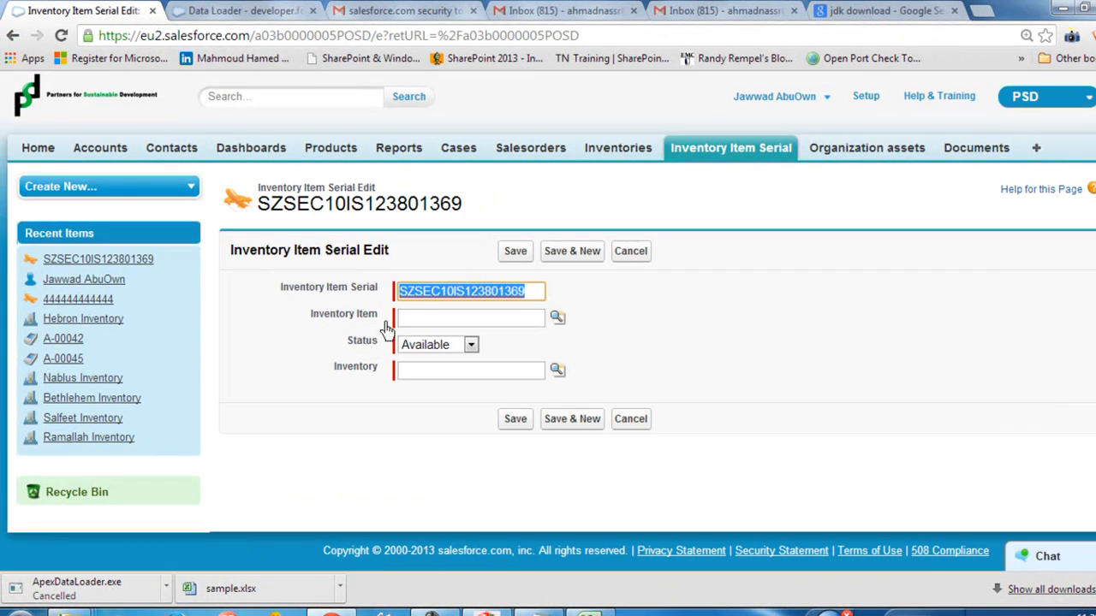
left_click_drag(343, 317, 407, 320)
left_click(416, 319)
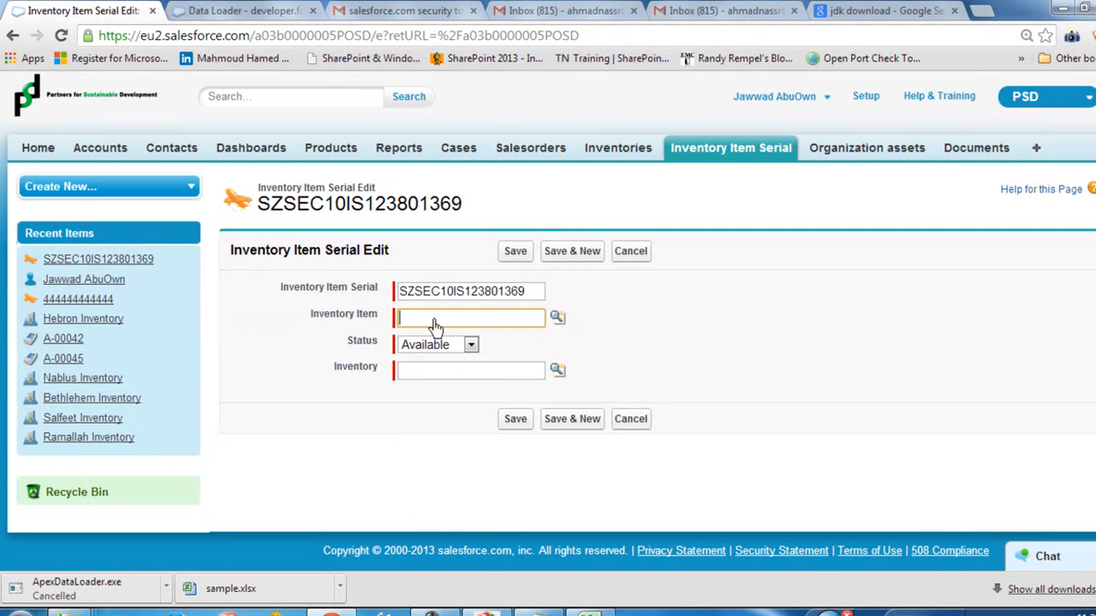
left_click_drag(292, 317, 391, 318)
left_click(417, 319)
Step: Switch to sample.csv in Excel and examine the column B cells beside the serials
key("alt+Tab")
left_click(237, 175)
left_click_drag(253, 173, 257, 377)
left_click(255, 195)
left_click(573, 607)
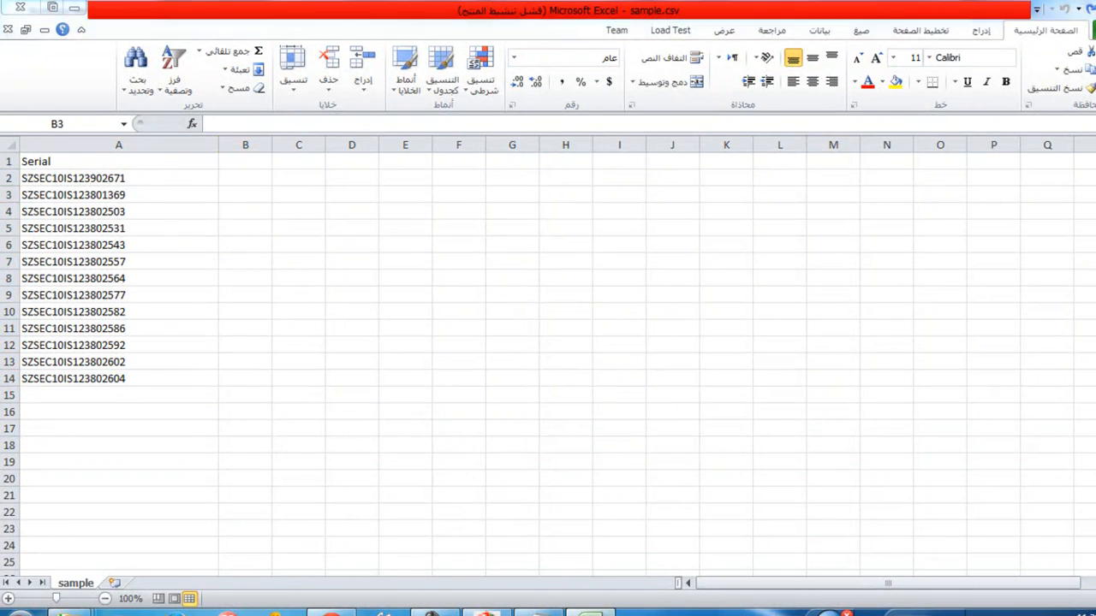
Step: In the Salesforce record's edit form, look up ITM-00000000 as the Inventory Item and Hebron Inventory as the Inventory
left_click(557, 318)
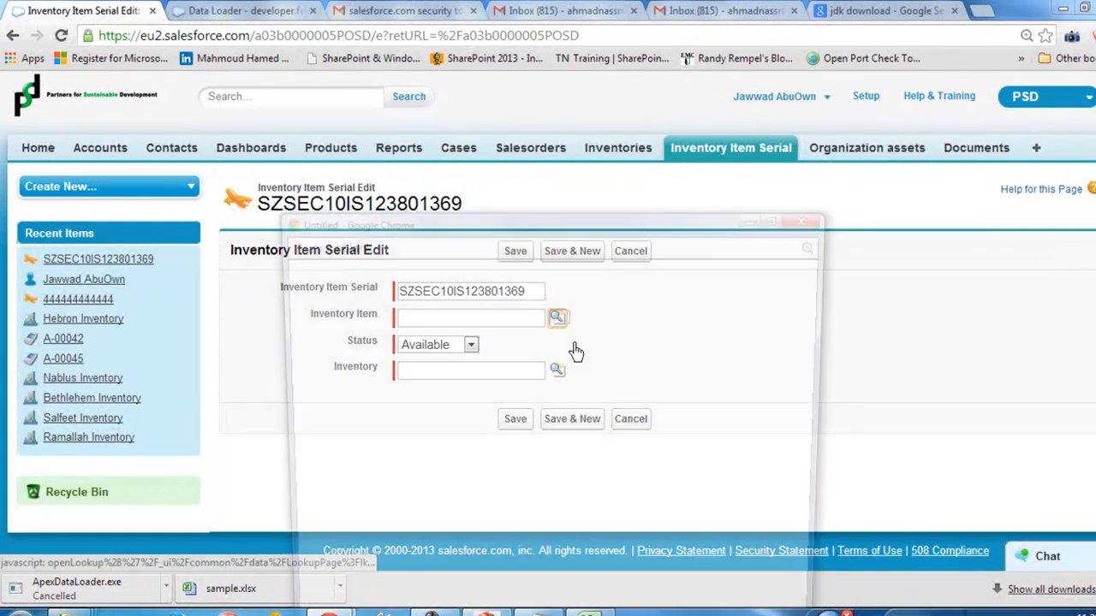
left_click(324, 428)
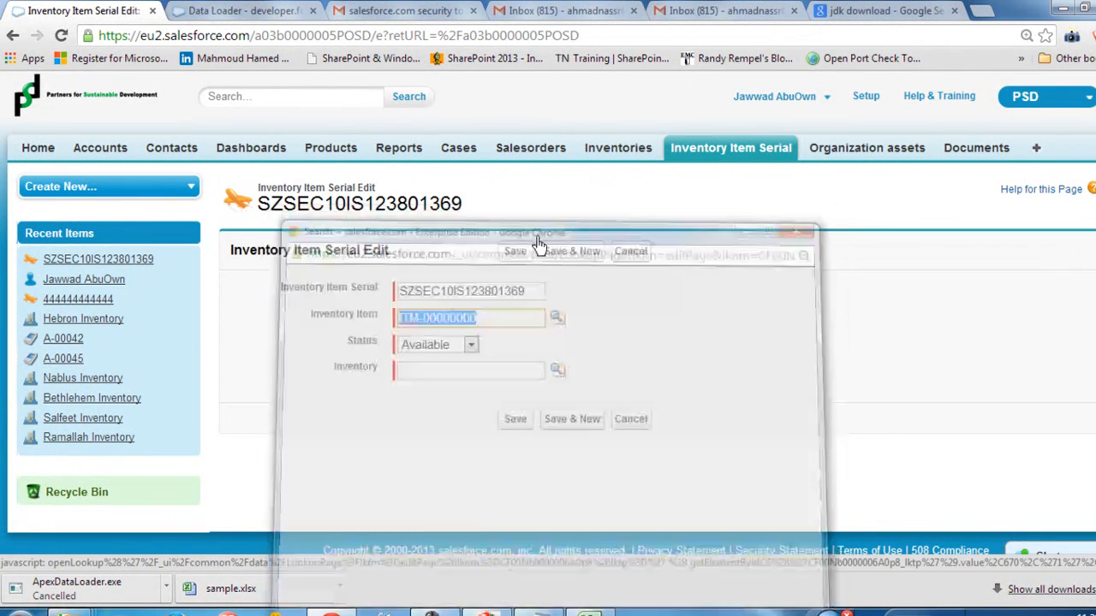
left_click(437, 344)
left_click(342, 368)
left_click_drag(338, 366, 418, 371)
left_click(357, 397)
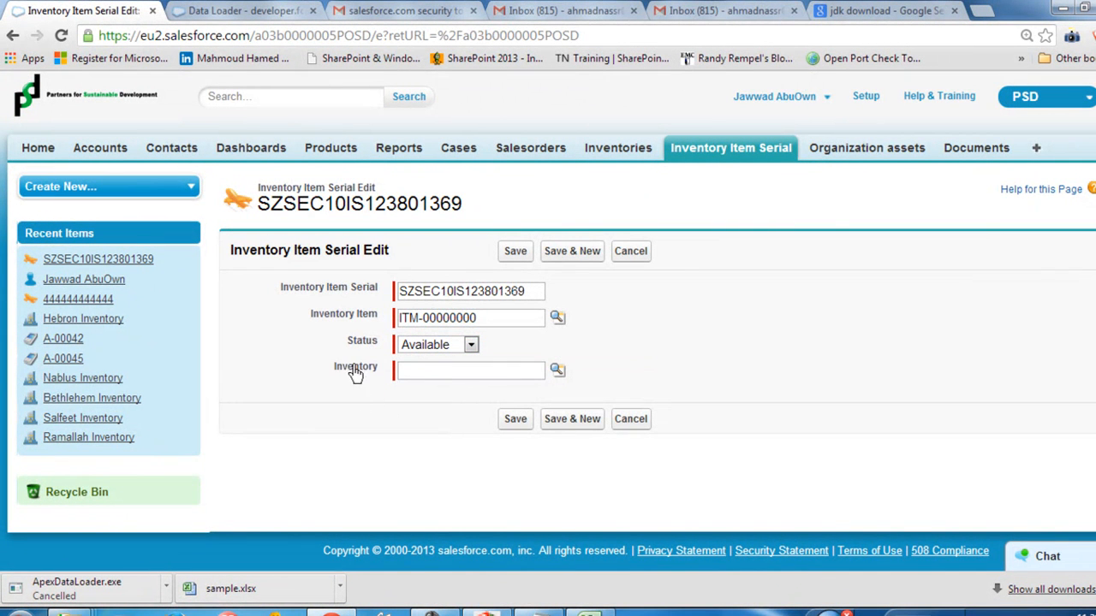
left_click(554, 373)
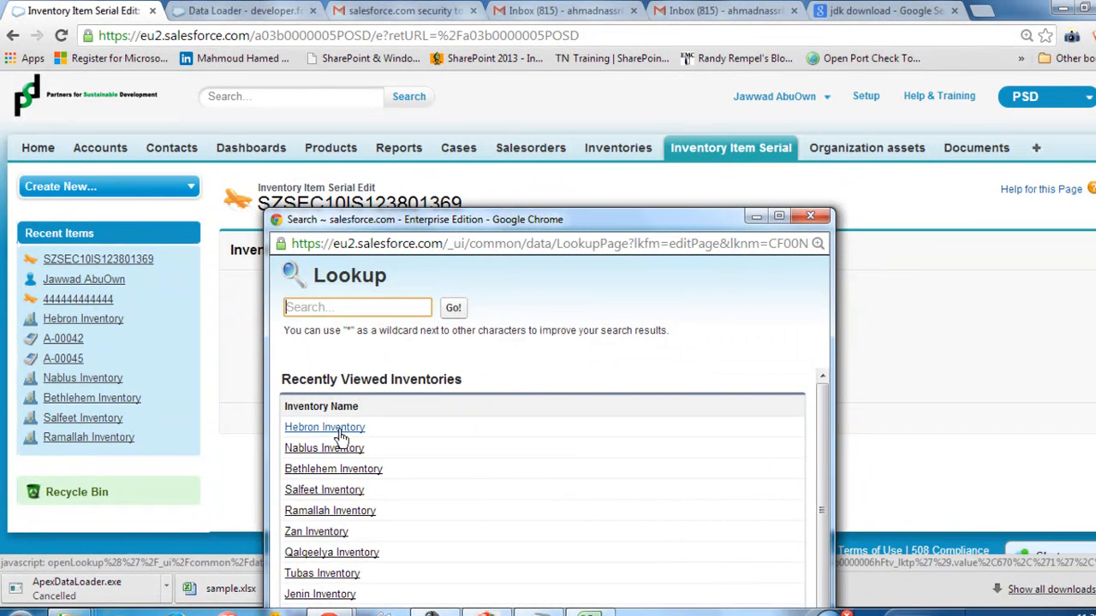
left_click(329, 428)
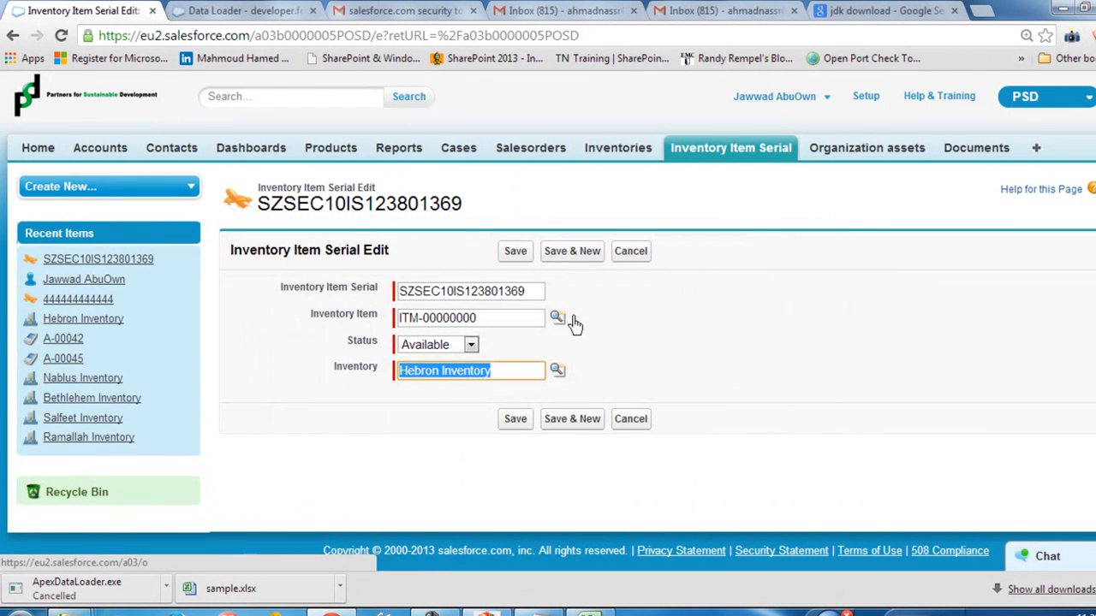
Step: Leave the record without saving and reopen the TodayItems view of Inventory Item Serial records
left_click(719, 153)
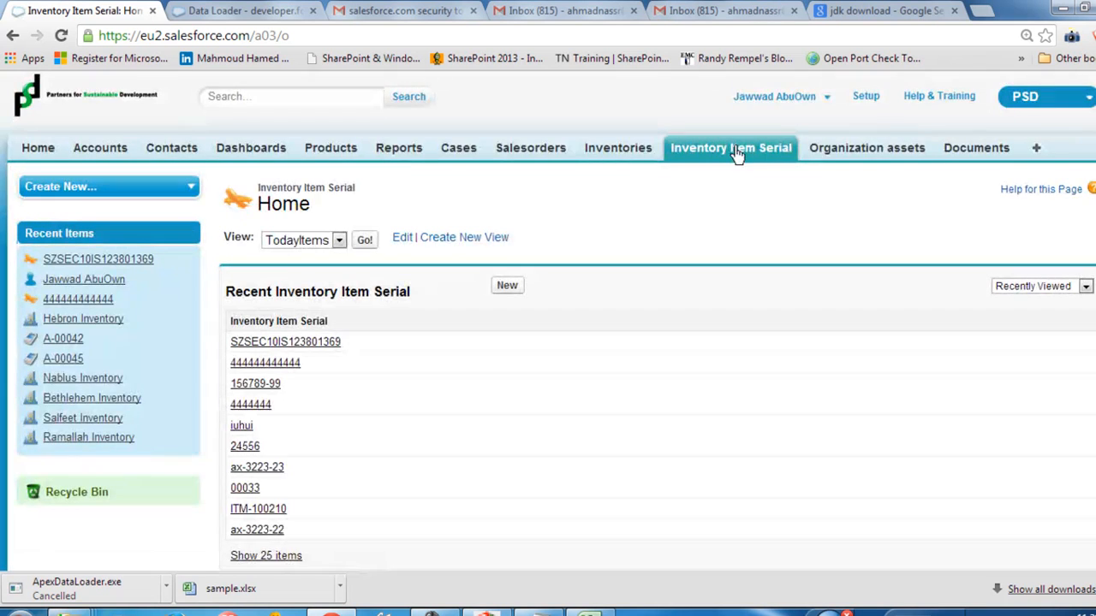
scroll(410, 196, "down", 1)
left_click(336, 165)
left_click(301, 225)
left_click(291, 167)
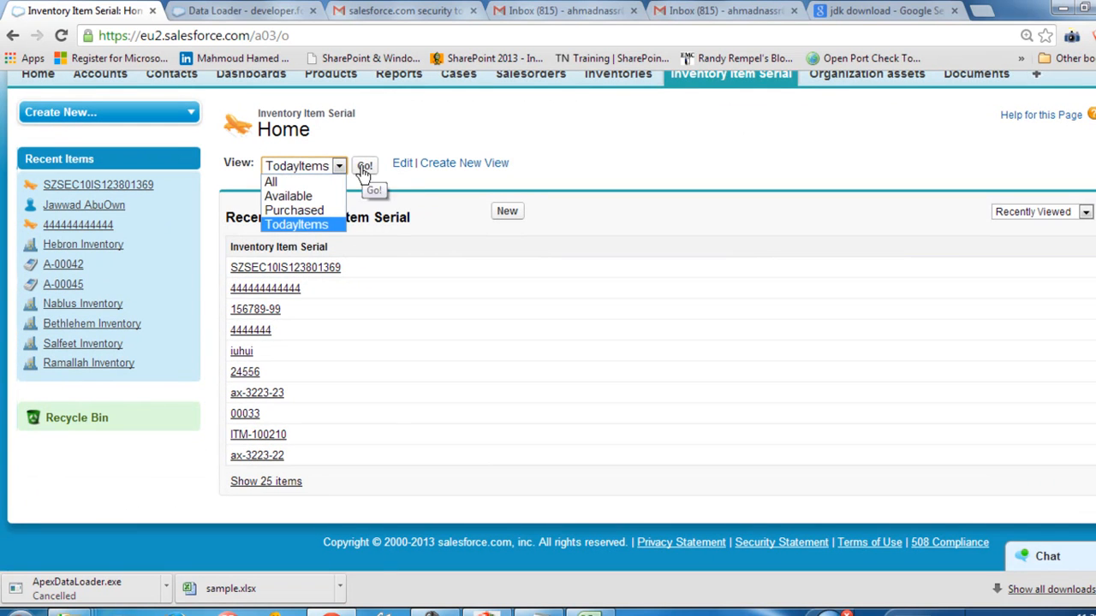
left_click(364, 168)
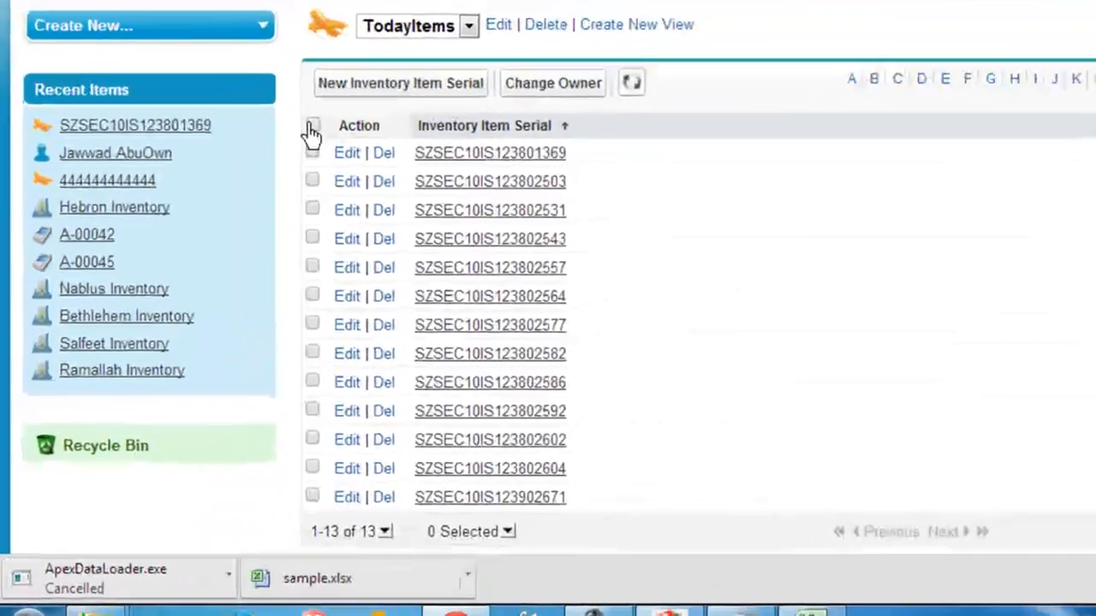
Step: Select all records in the TodayItems view and delete the first one, SZSEC10IS123801369
left_click(231, 252)
scroll(327, 300, "down", 2)
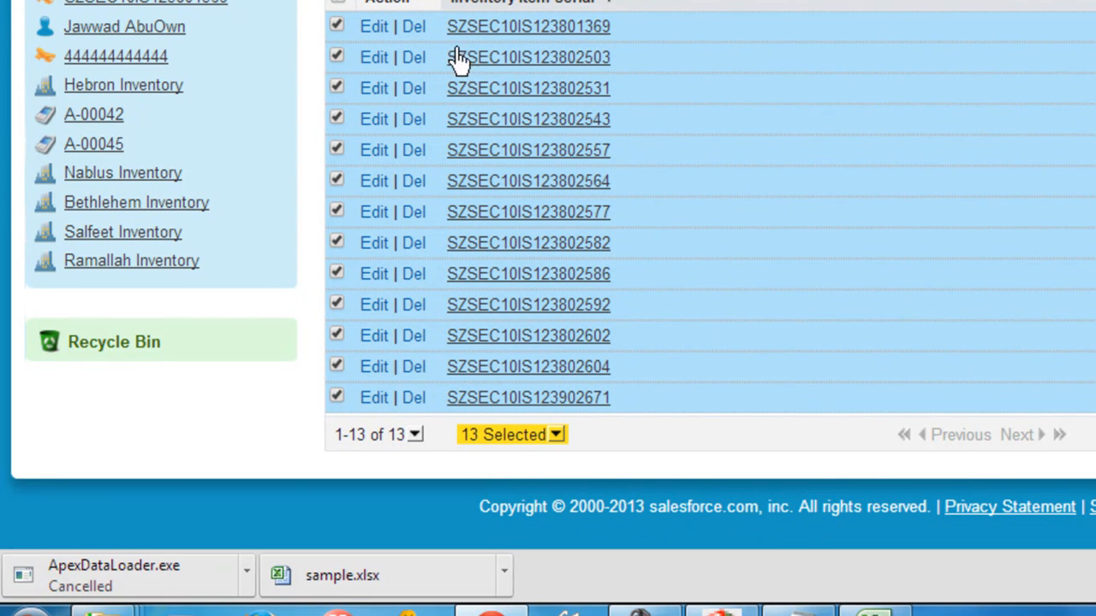
left_click(413, 26)
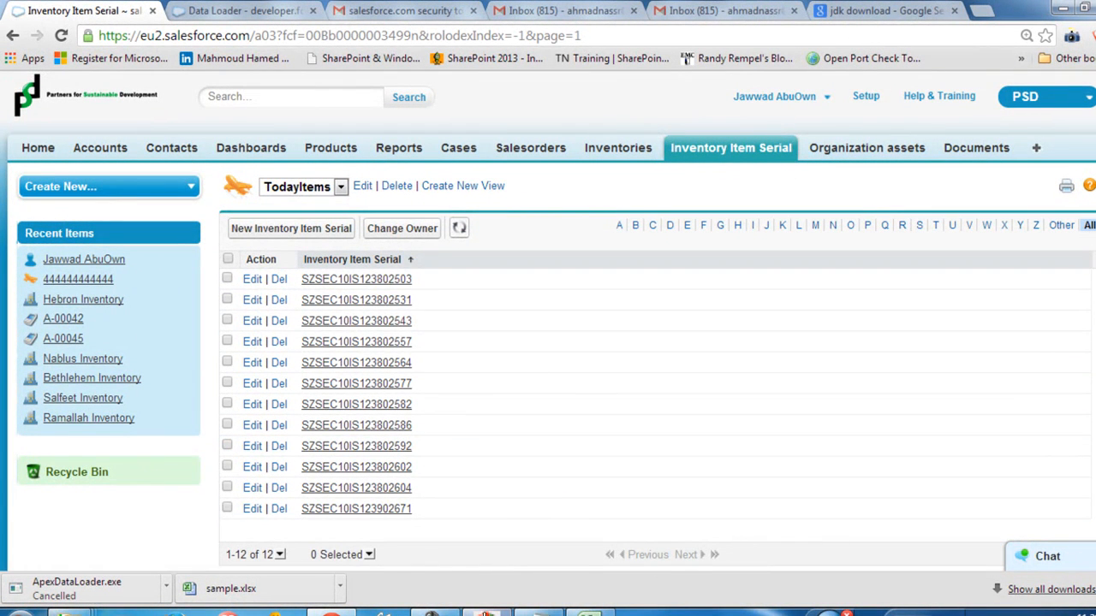
Step: Switch to the Apex Data Loader, move its window clear of the record list, and start a Delete operation
left_click(486, 613)
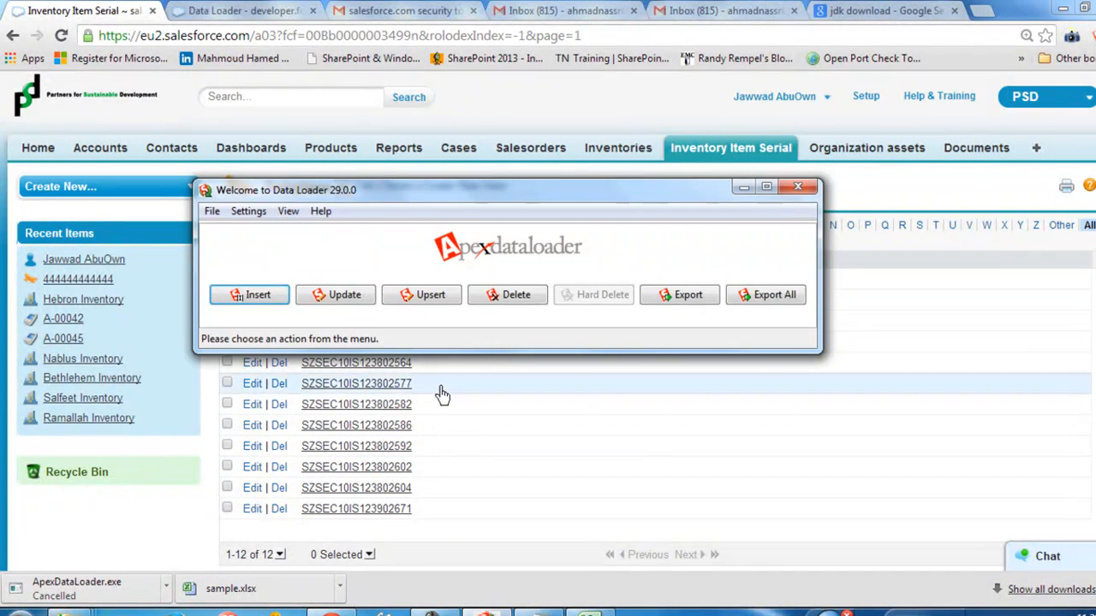
left_click_drag(322, 190, 521, 191)
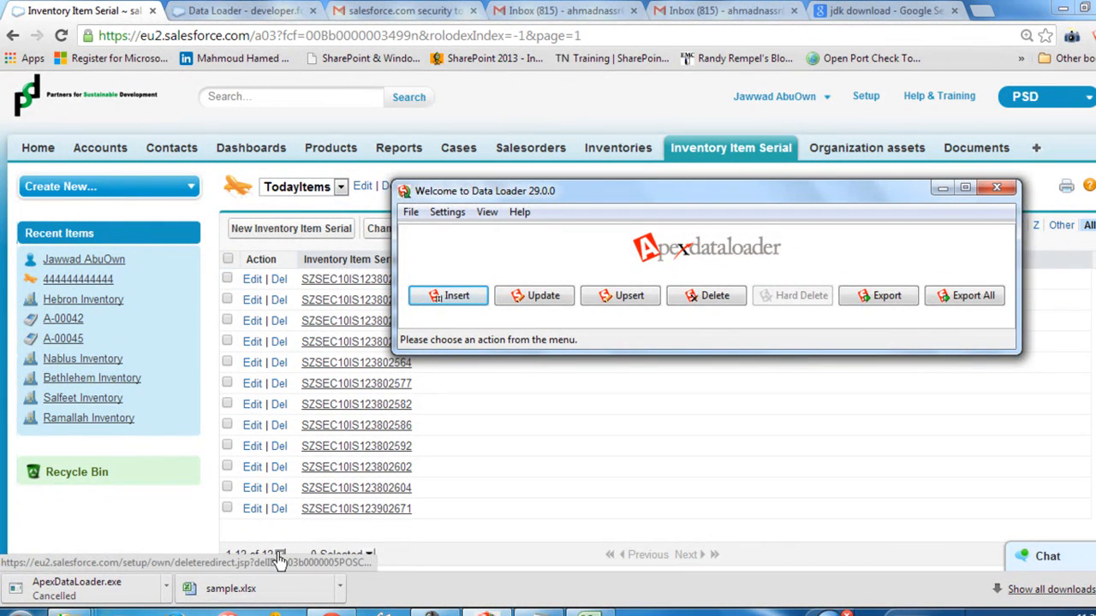
left_click(332, 613)
left_click(487, 613)
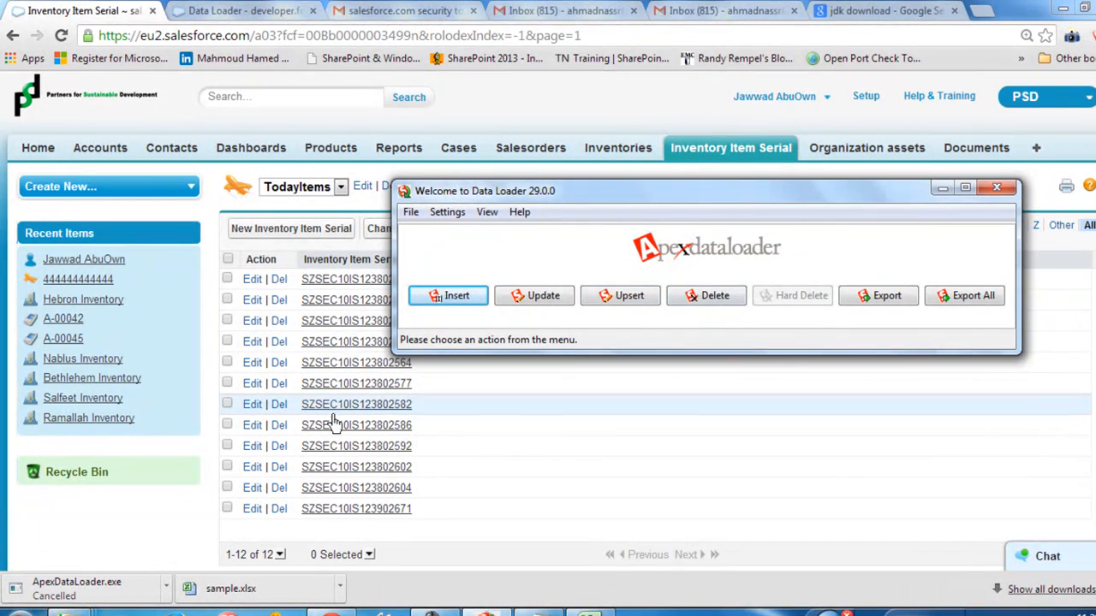
left_click(715, 296)
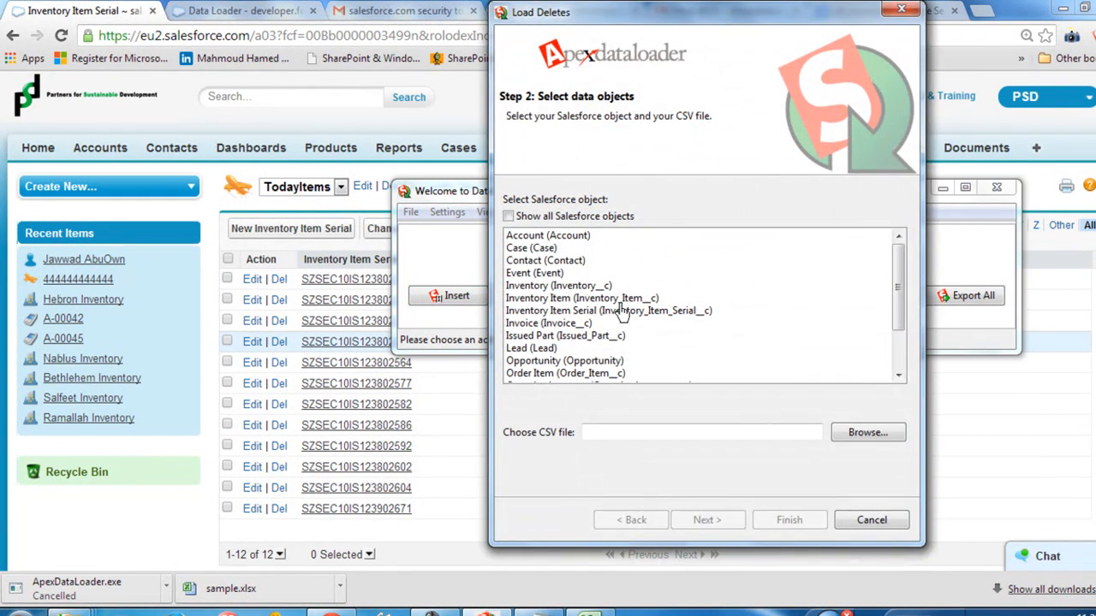
left_click_drag(553, 300, 613, 315)
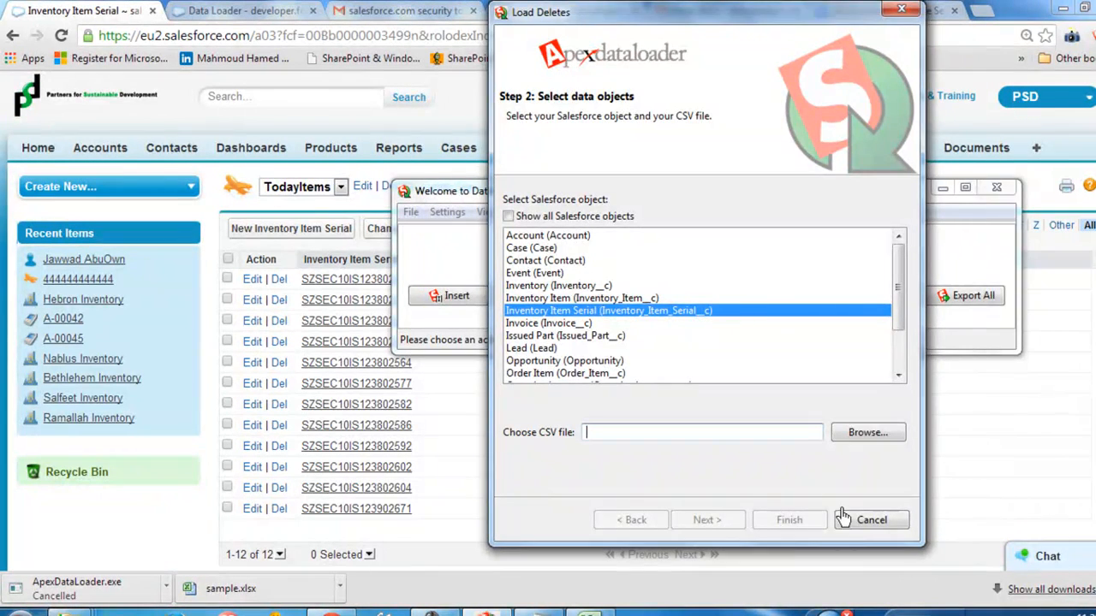
left_click(871, 520)
left_click_drag(500, 199, 621, 178)
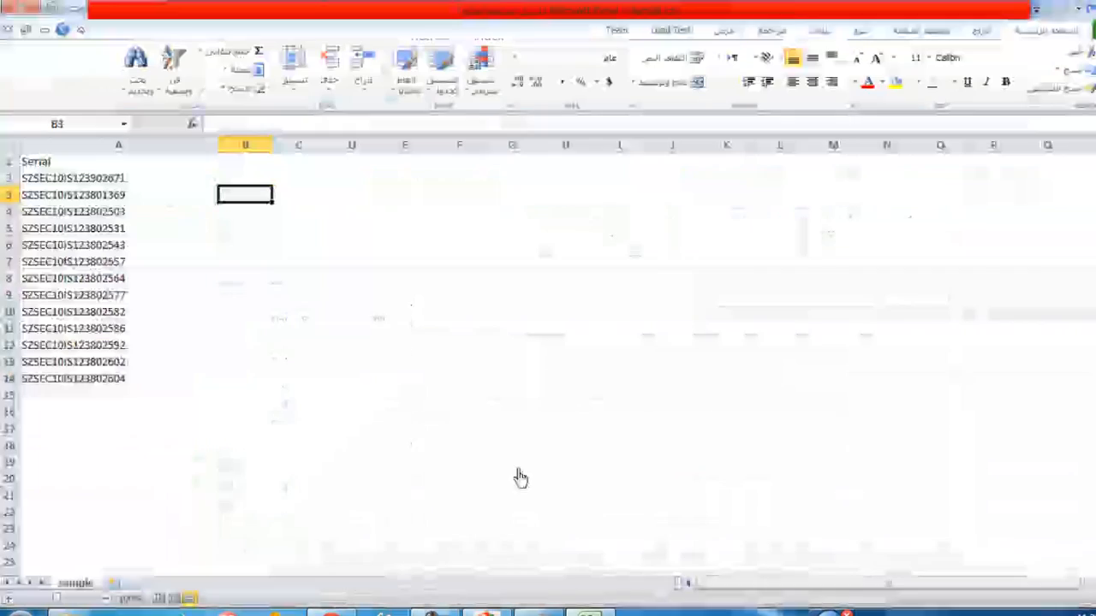
Step: Switch to sample.csv in Excel, delete rows 13 and 14, and save the file keeping its CSV format
left_click_drag(111, 384, 17, 374)
left_click(11, 366)
right_click(17, 364)
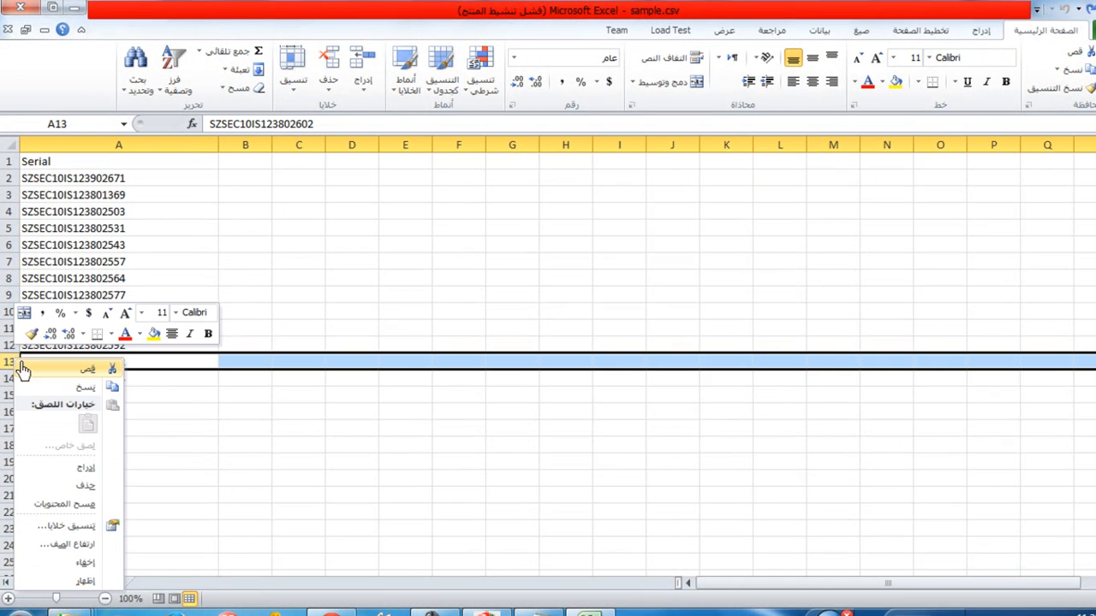
left_click(182, 389)
left_click_drag(11, 366, 13, 381)
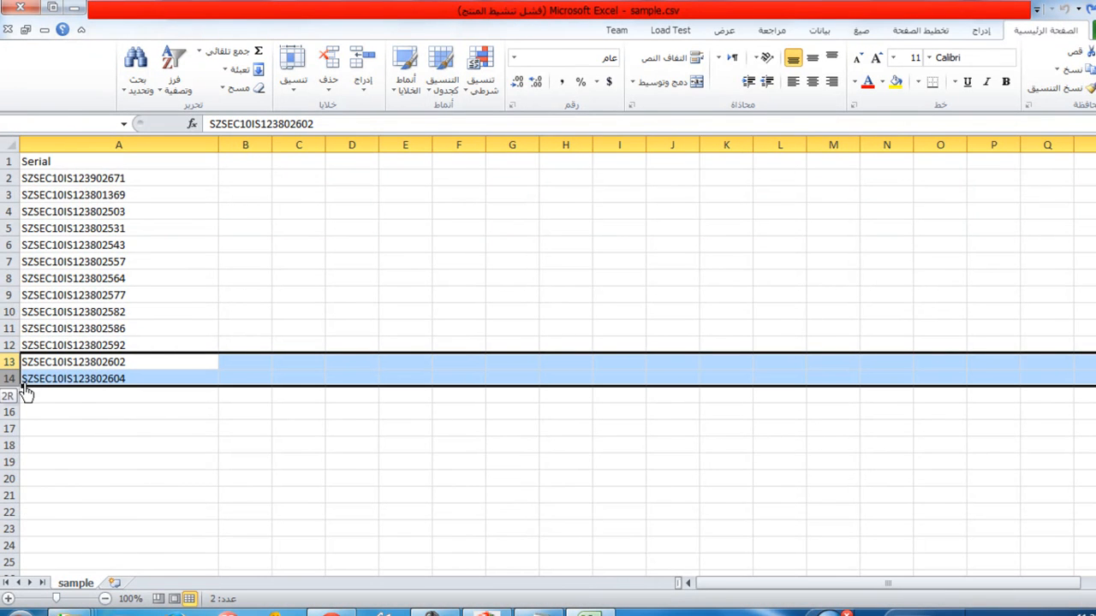
right_click(17, 383)
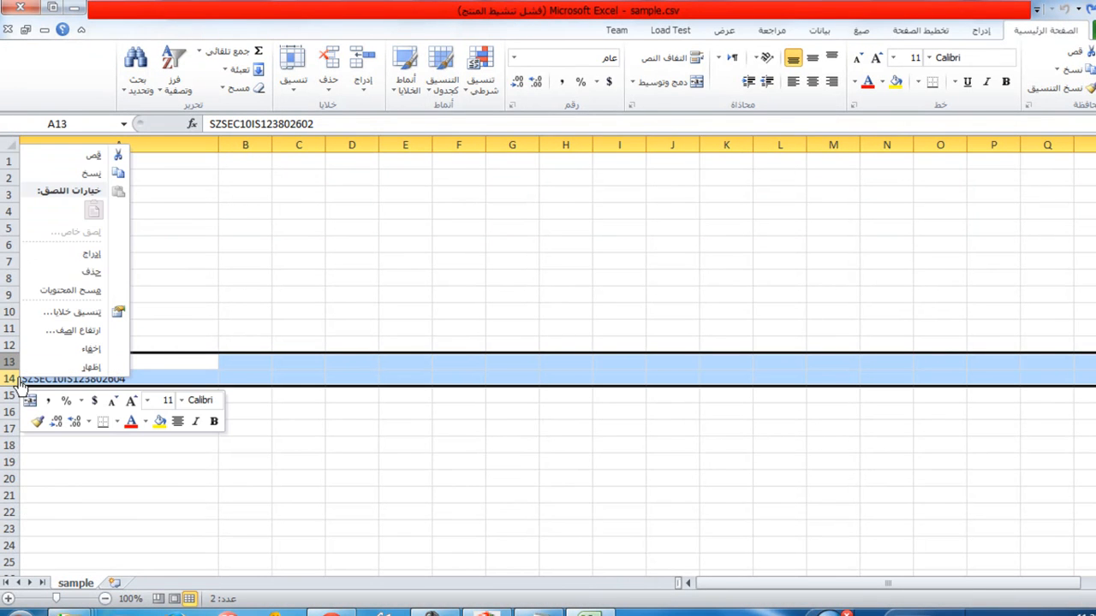
left_click(91, 172)
right_click(13, 382)
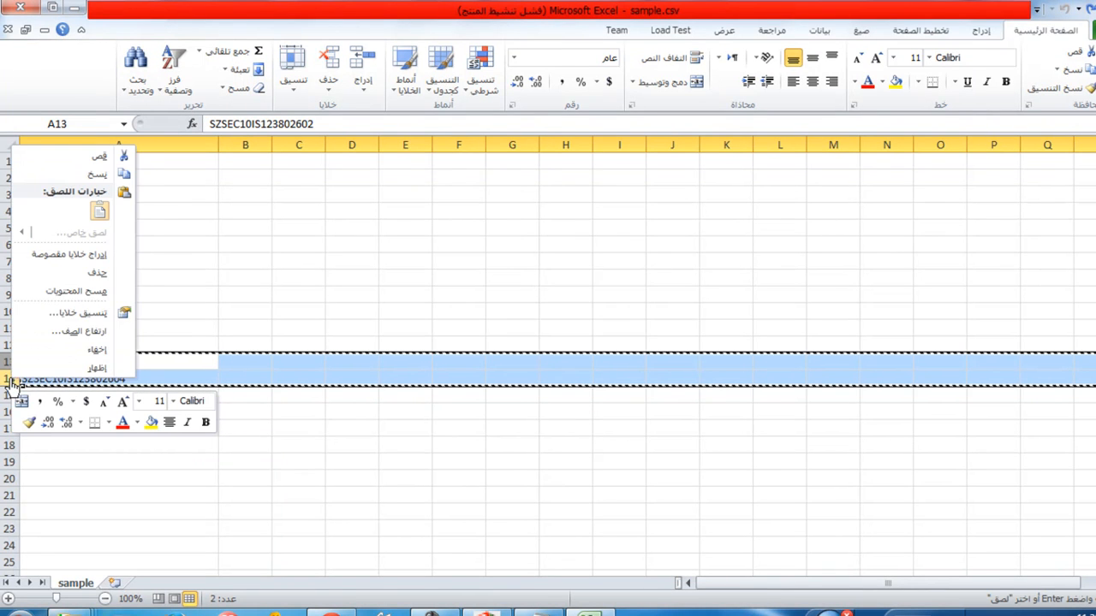
left_click(95, 278)
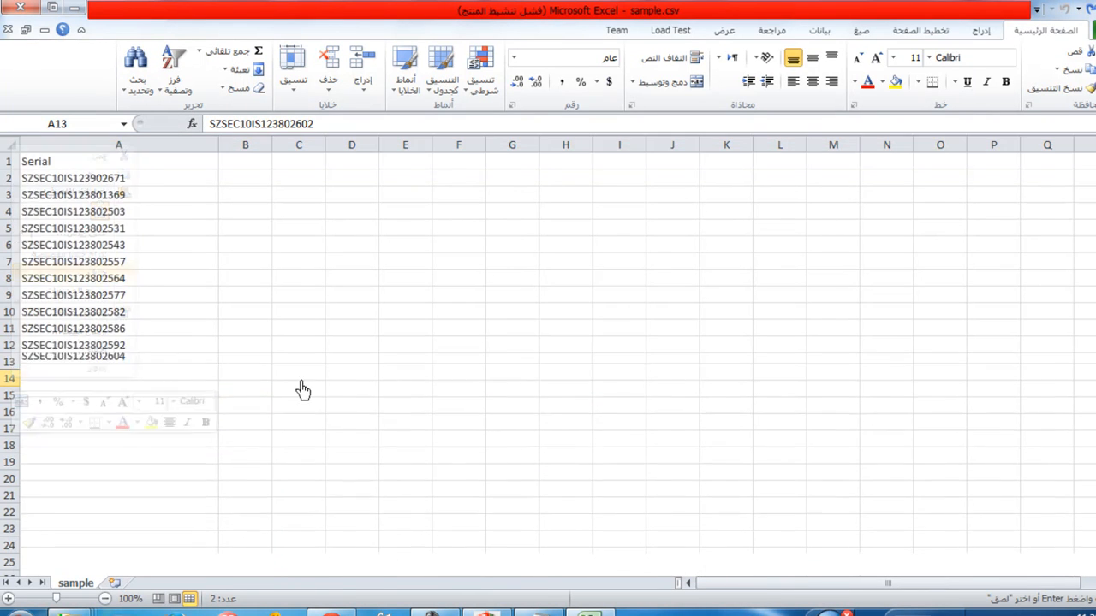
key("ctrl+s")
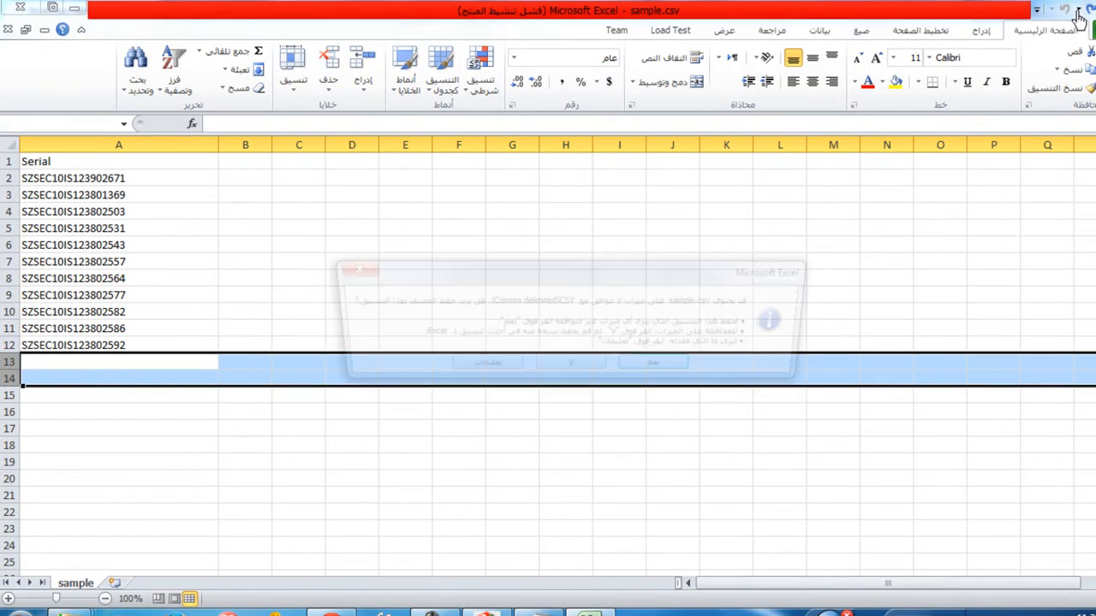
left_click(663, 367)
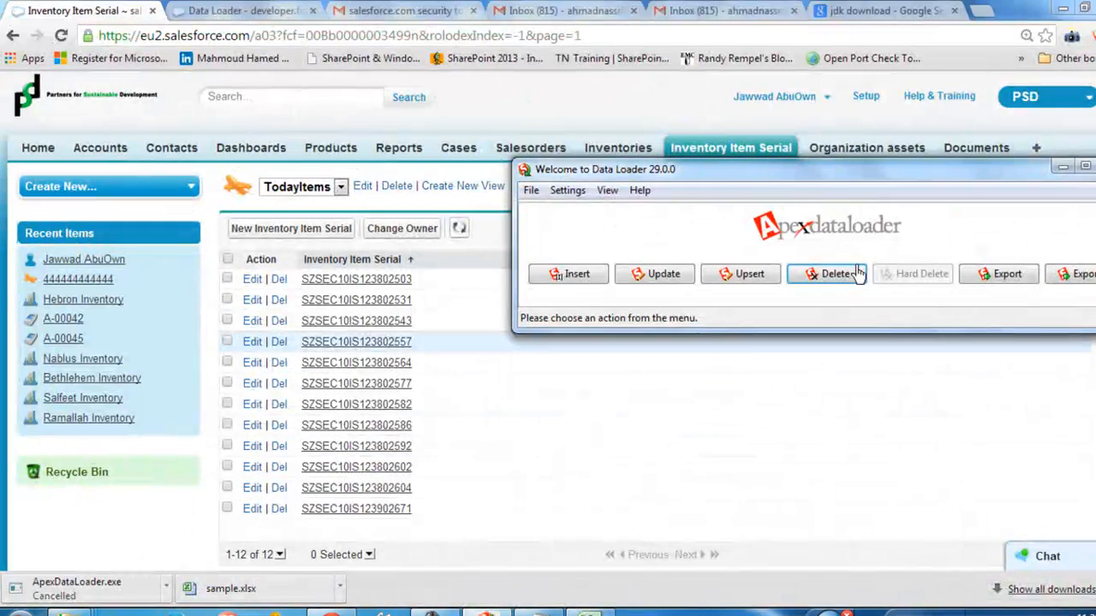
Step: Back in the Apex Data Loader, start a Delete on Inventory Item Serial (Inventory_Item_Serial__c) and load C:\salesforce dl\sample.csv as its source
left_click(834, 271)
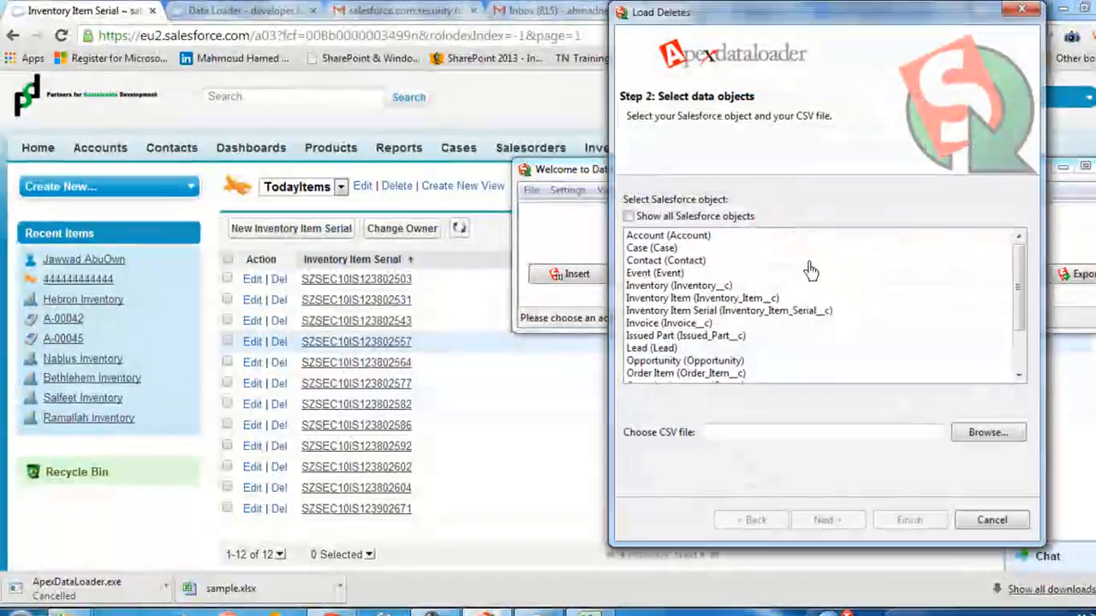
left_click(766, 313)
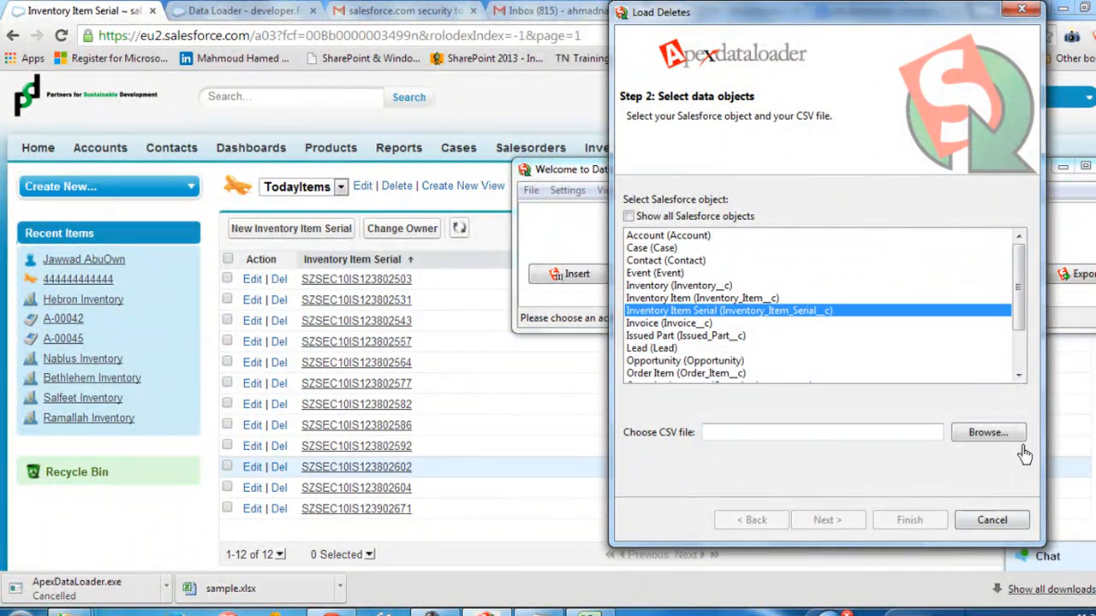
left_click(987, 432)
double_click(753, 144)
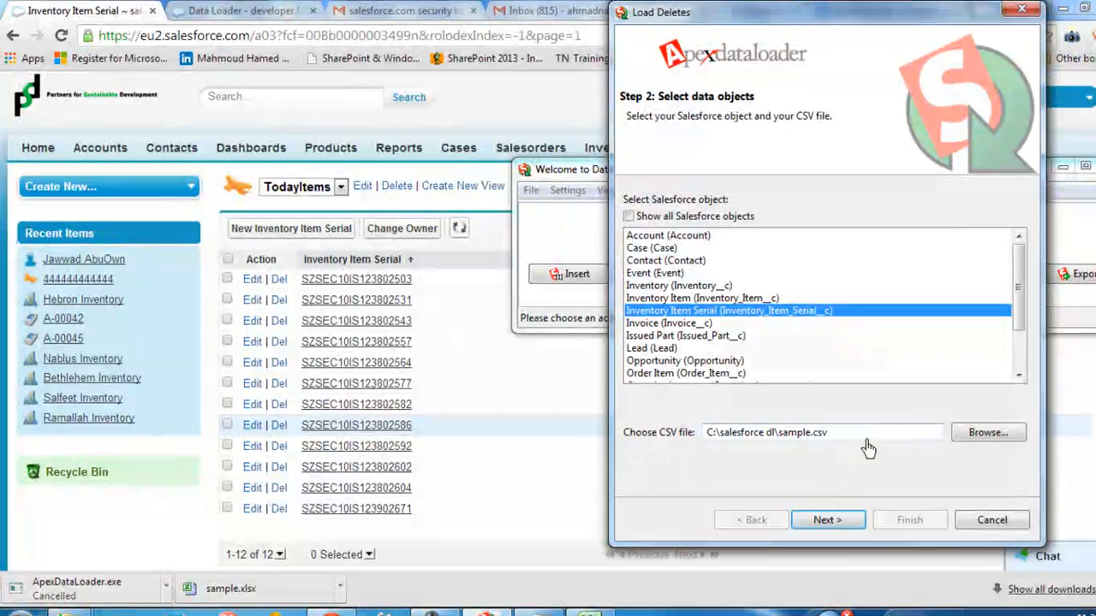
left_click_drag(866, 443, 667, 432)
left_click_drag(861, 438, 565, 422)
left_click(827, 522)
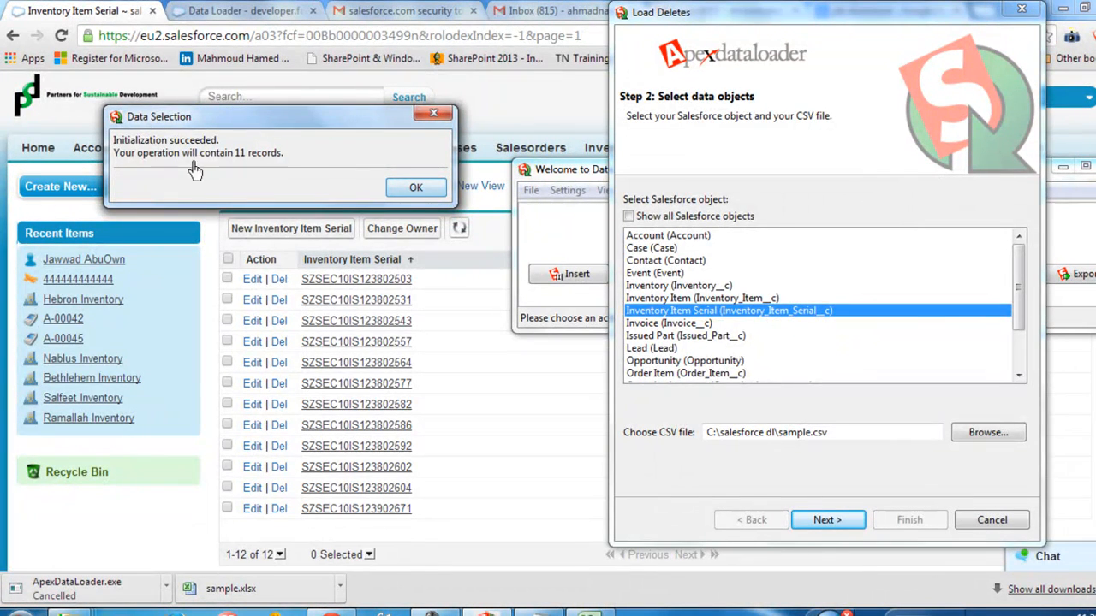
left_click(405, 177)
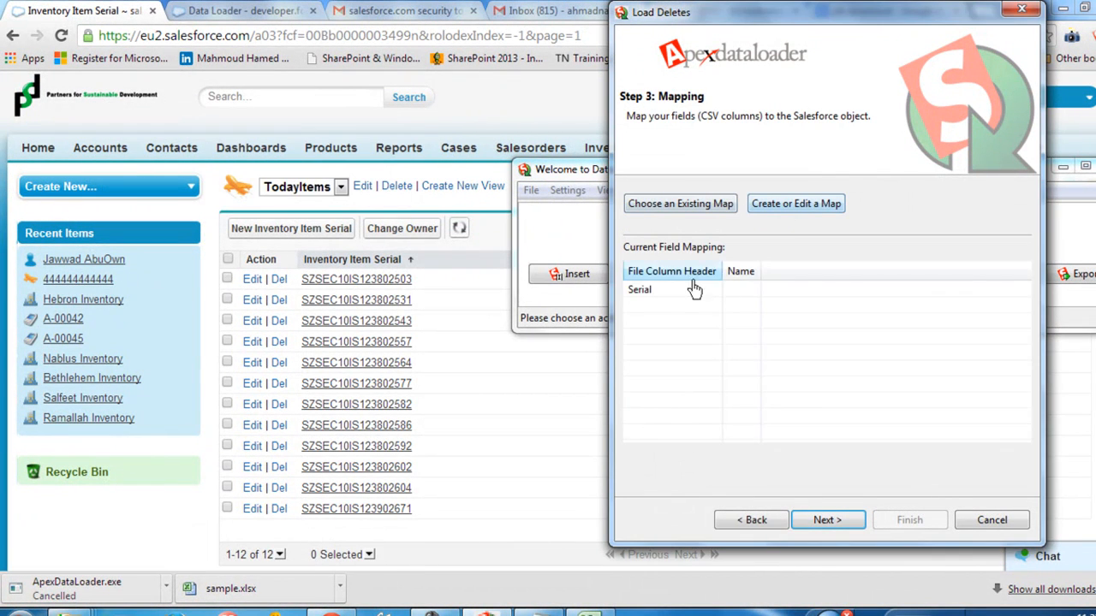
Step: Create a field map for the deletion that matches the Salesforce Id field to the file's Serial column
left_click(798, 206)
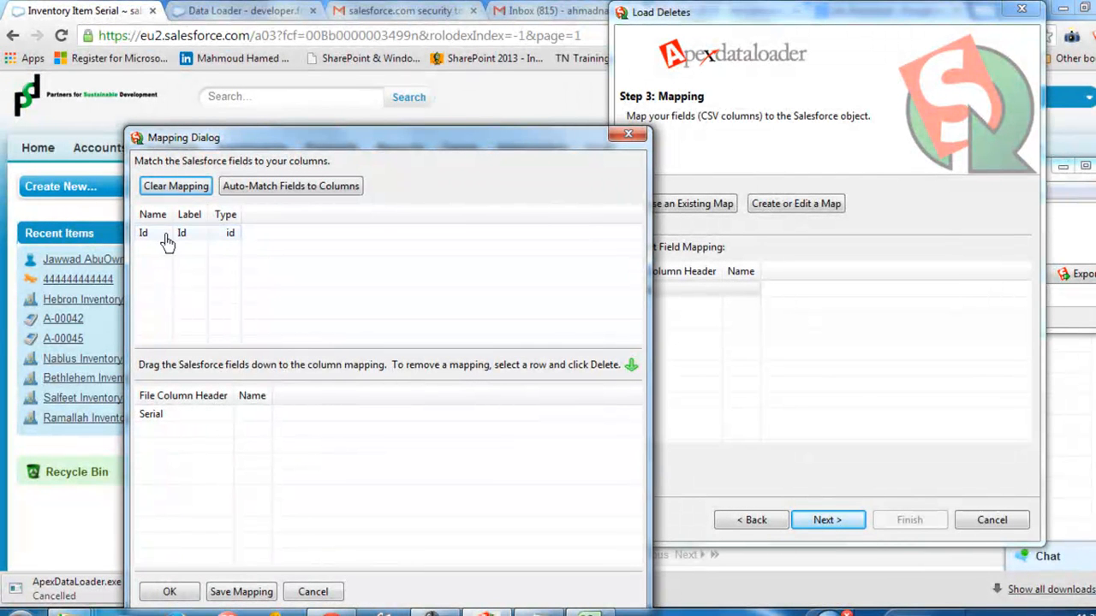
left_click_drag(178, 251, 253, 415)
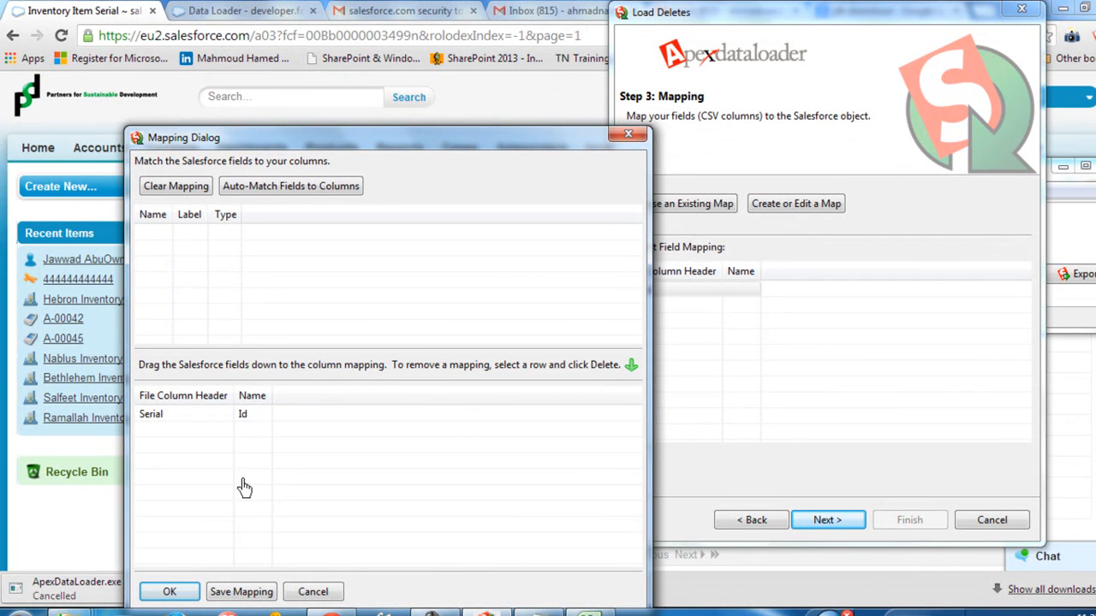
left_click(193, 593)
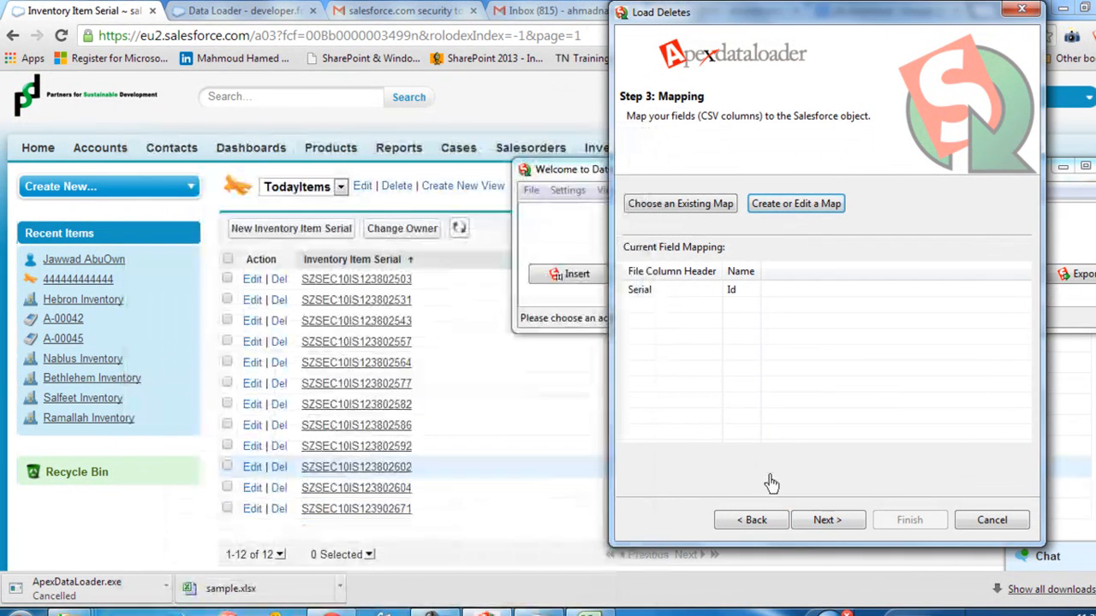
Step: Accept the mapping and the preset result directory, and run the deletion, agreeing to delete existing records
left_click(826, 521)
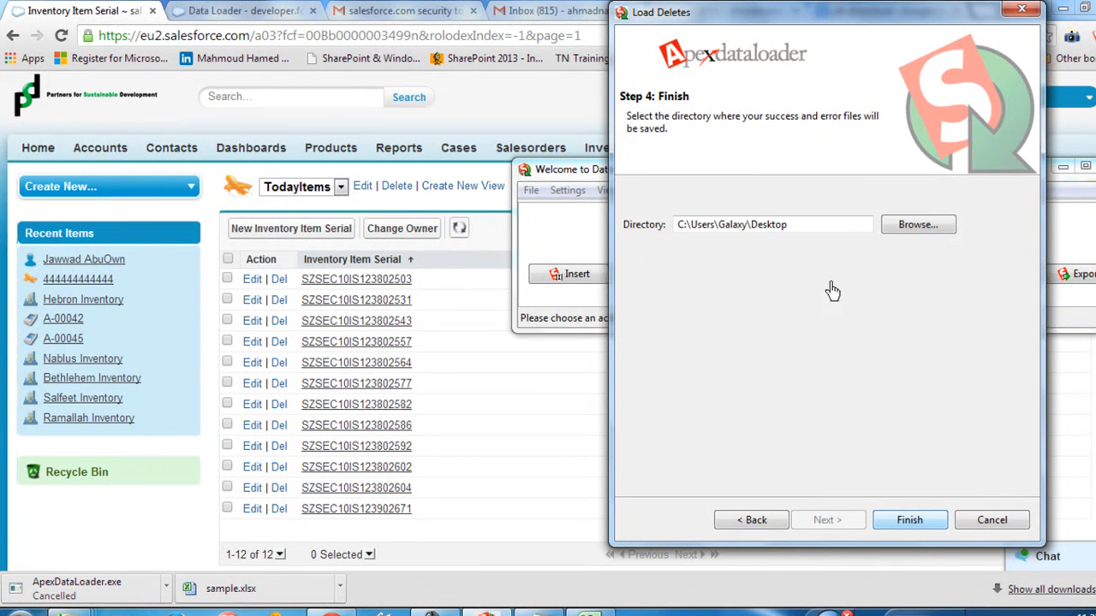
left_click(908, 520)
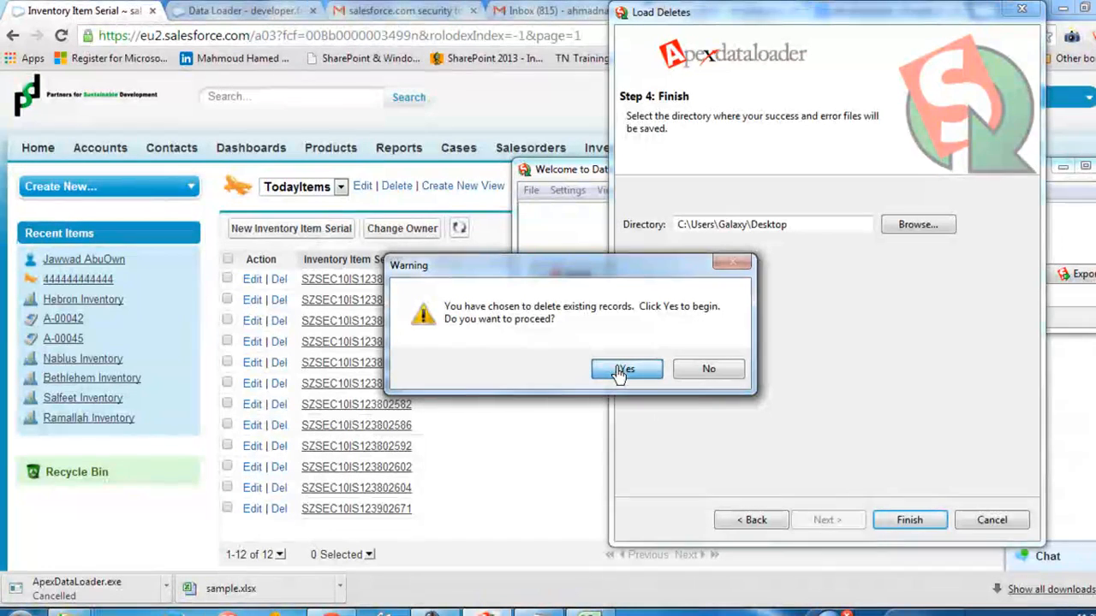
left_click(626, 369)
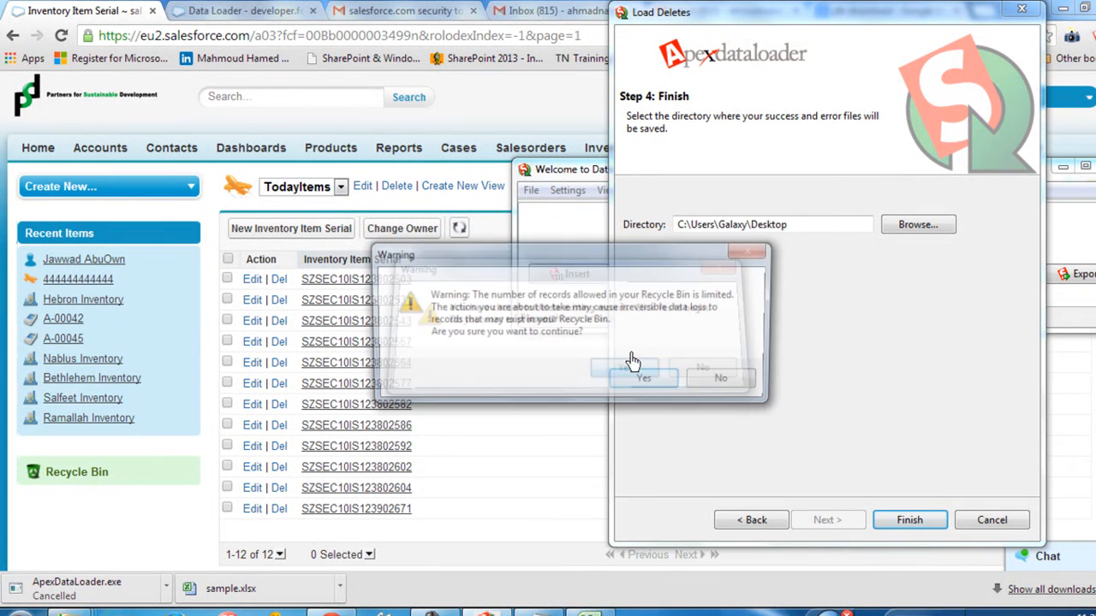
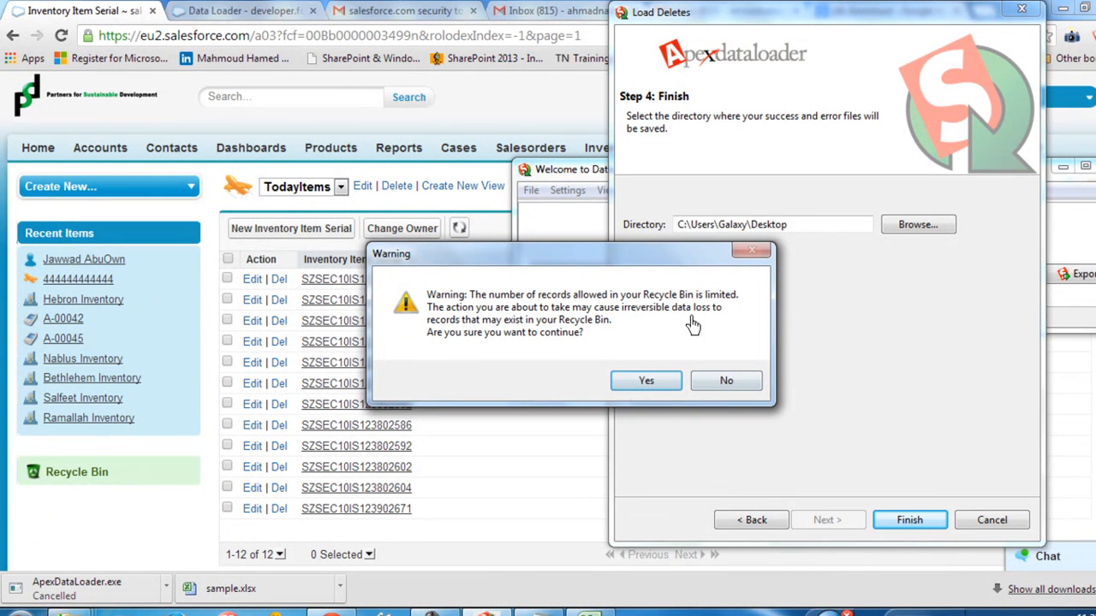
Step: Accept the Recycle Bin limit warning to run the deletion and open its error report
left_click(647, 382)
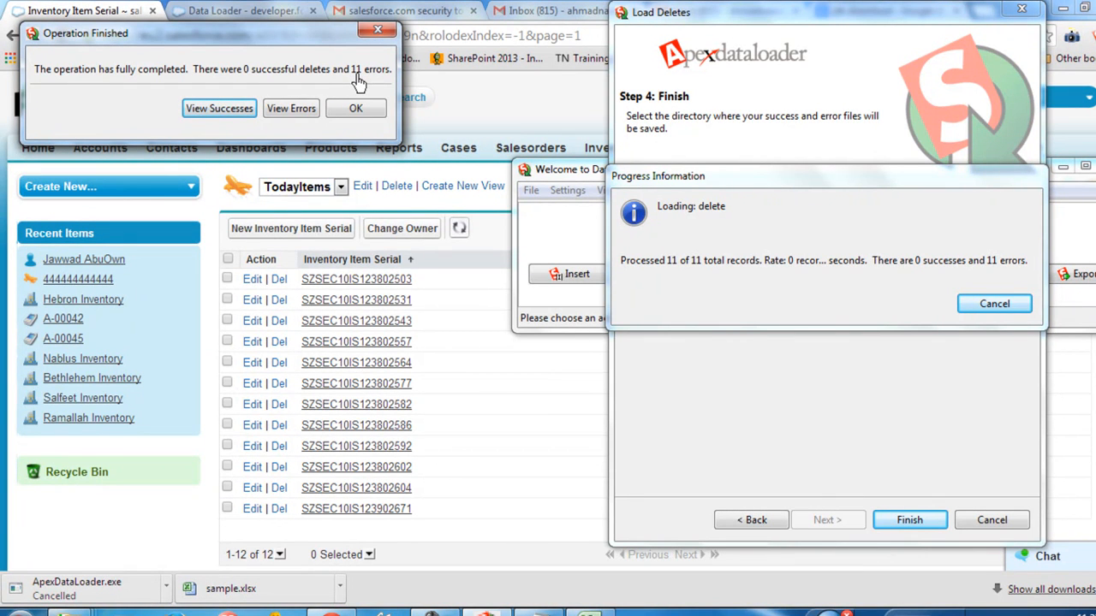
left_click(291, 108)
Step: Examine the SERIAL and ERROR columns of the deletion's error report, and close both the report and the operation summary
left_click(260, 101)
left_click(258, 119)
left_click(226, 131)
left_click(183, 101)
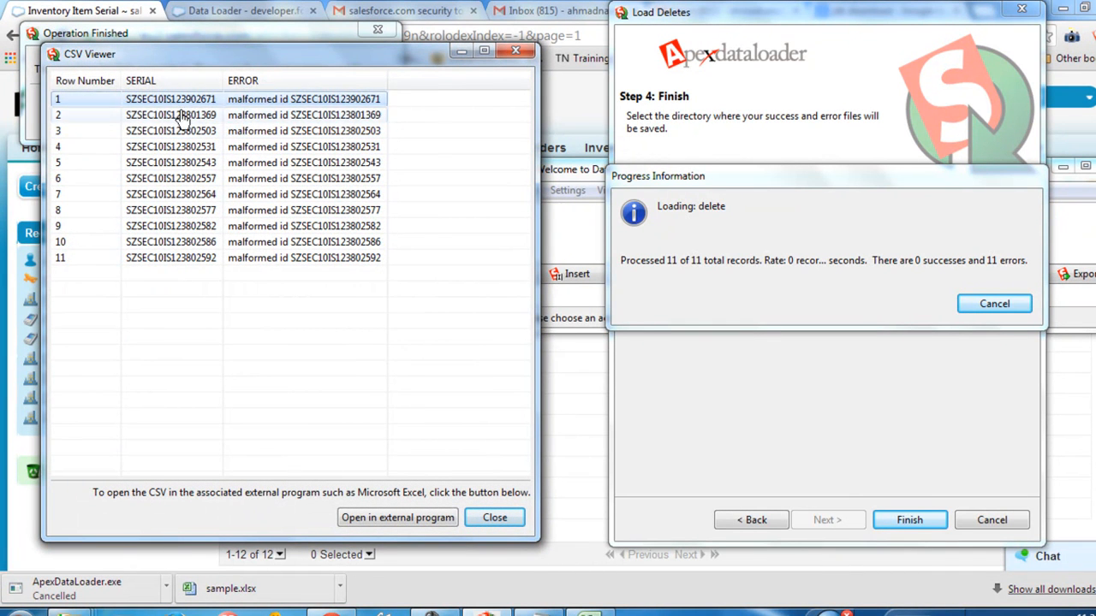
left_click(164, 129)
left_click(171, 194)
left_click(176, 243)
left_click(257, 99)
left_click_drag(385, 93, 474, 98)
left_click(287, 120)
left_click(287, 178)
left_click(288, 257)
left_click(190, 101)
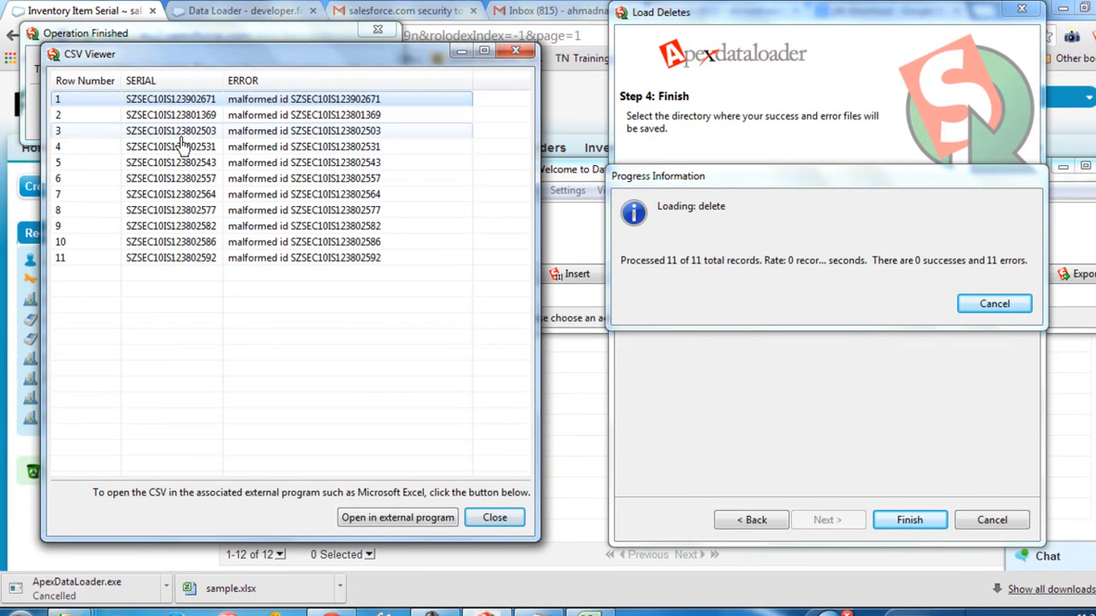
left_click(182, 136)
left_click(298, 102)
left_click(296, 164)
left_click(292, 195)
left_click_drag(293, 195, 292, 270)
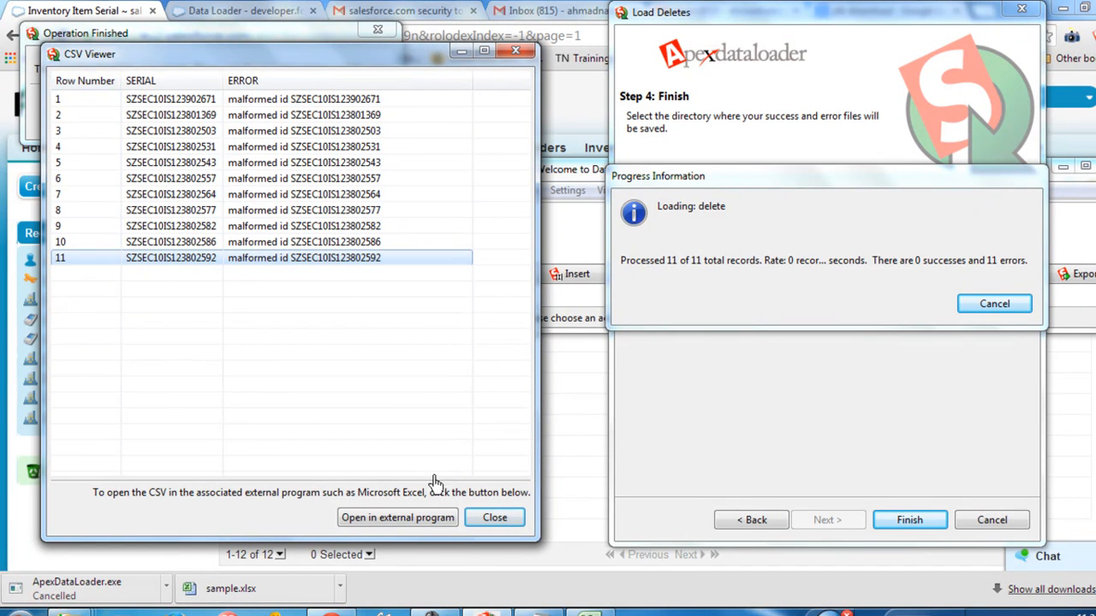
left_click(495, 519)
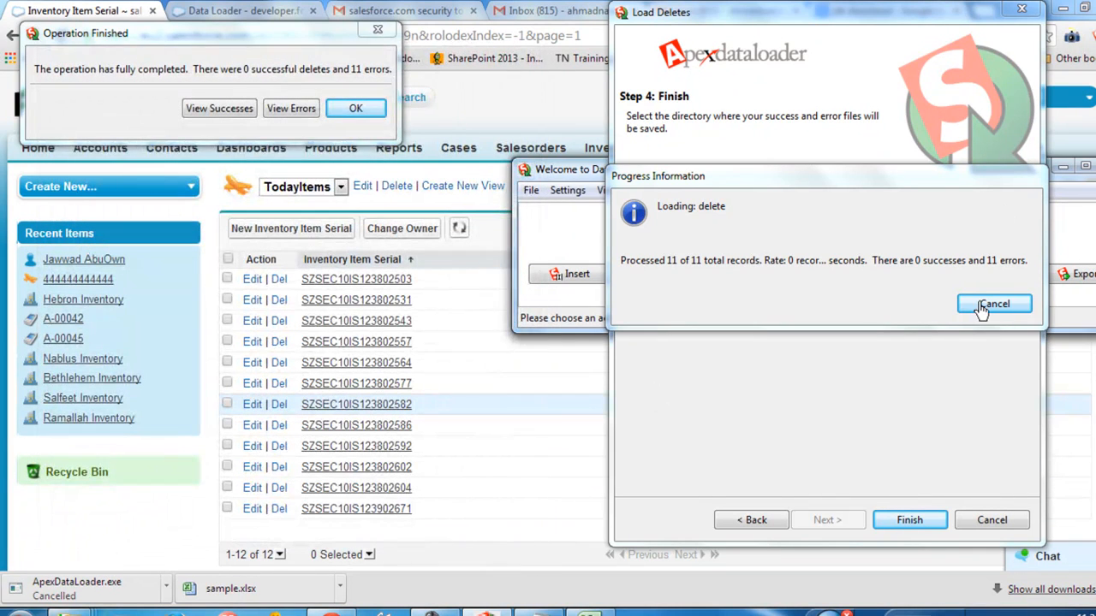
left_click(356, 108)
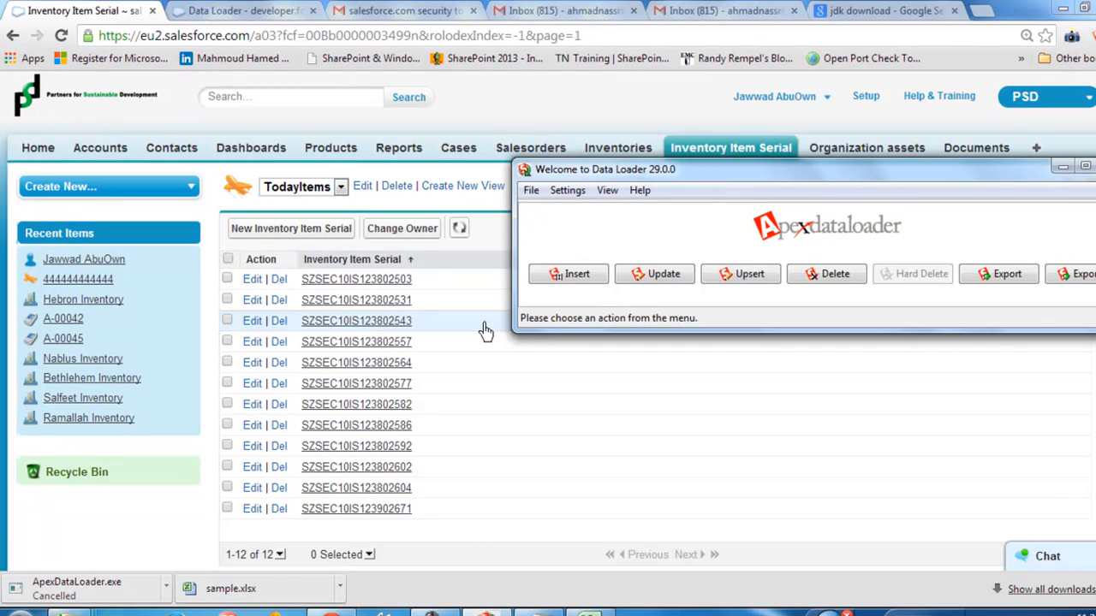
Step: Open the record SZSEC10IS123802503, highlight its record Id in the page address, and return to the TodayItems list
left_click(387, 283)
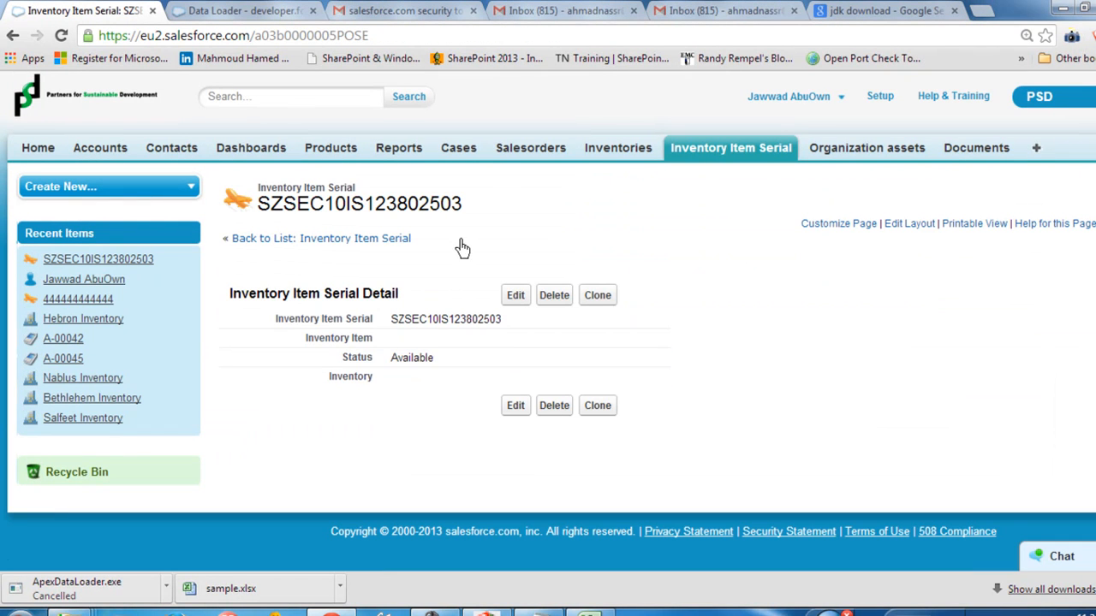
left_click_drag(254, 36, 370, 38)
left_click(378, 37)
left_click(255, 38)
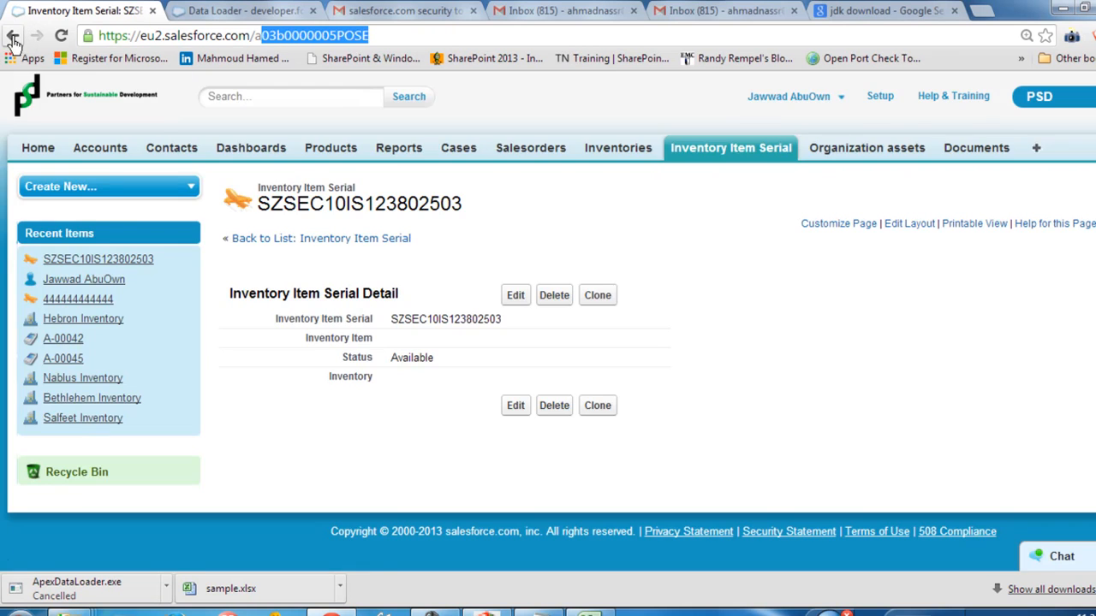
left_click(13, 38)
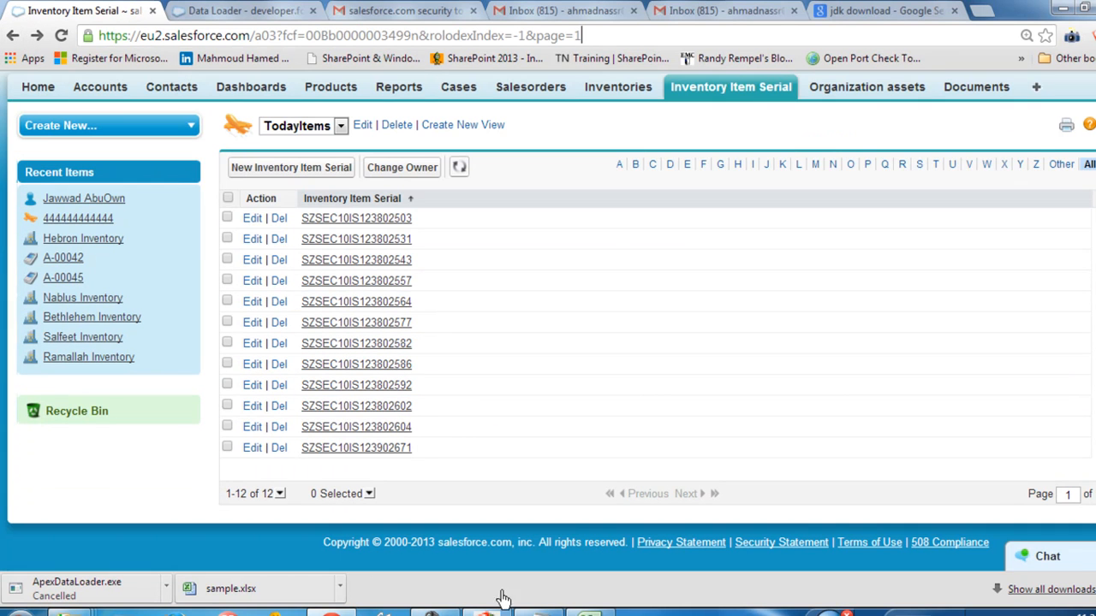
Step: Back in the Apex Data Loader, start an Export of Inventory Item Serial (Inventory_Item_Serial__c) with extract.csv as the target
left_click(488, 613)
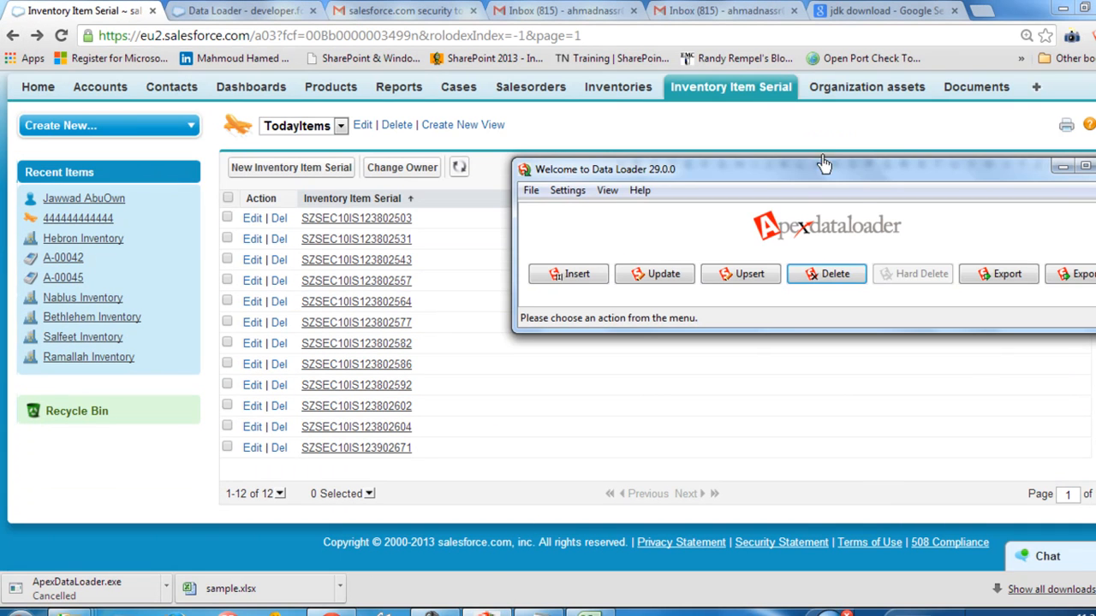
left_click(1008, 289)
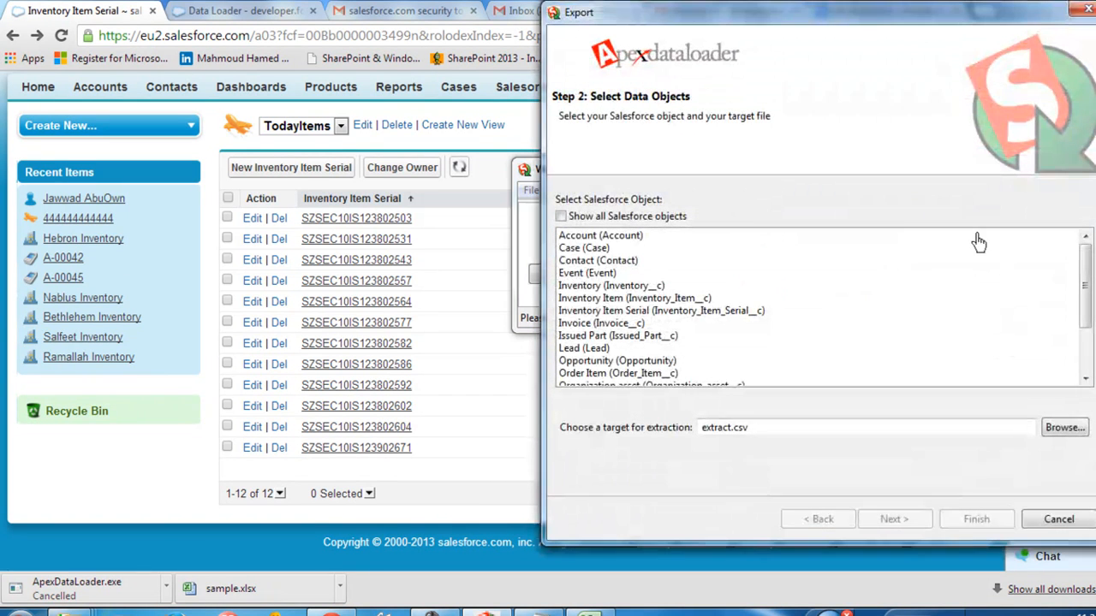
left_click(675, 299)
left_click(703, 312)
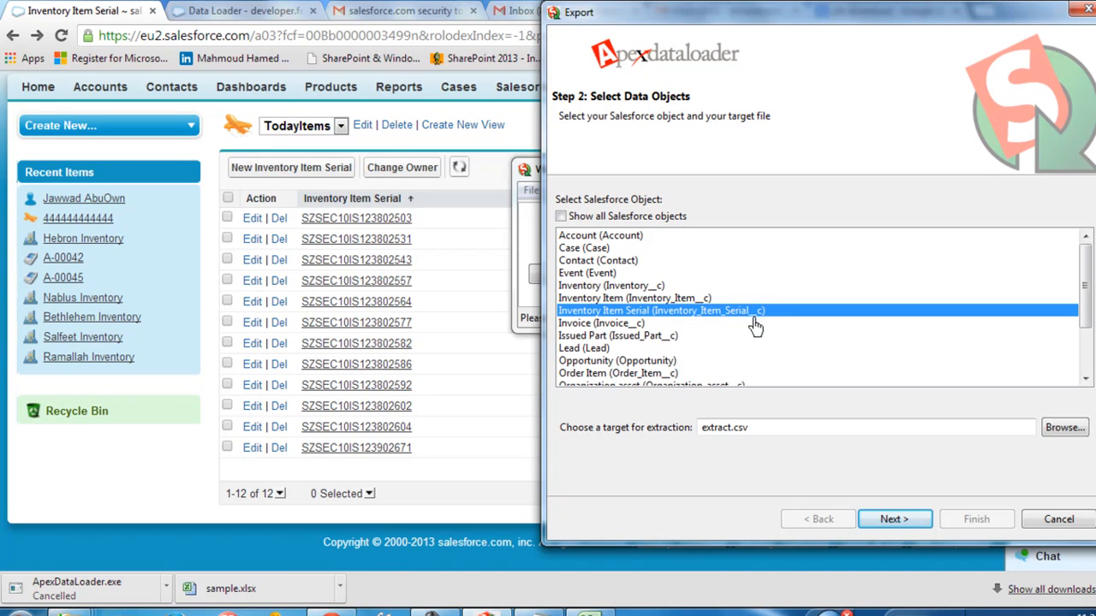
left_click(893, 520)
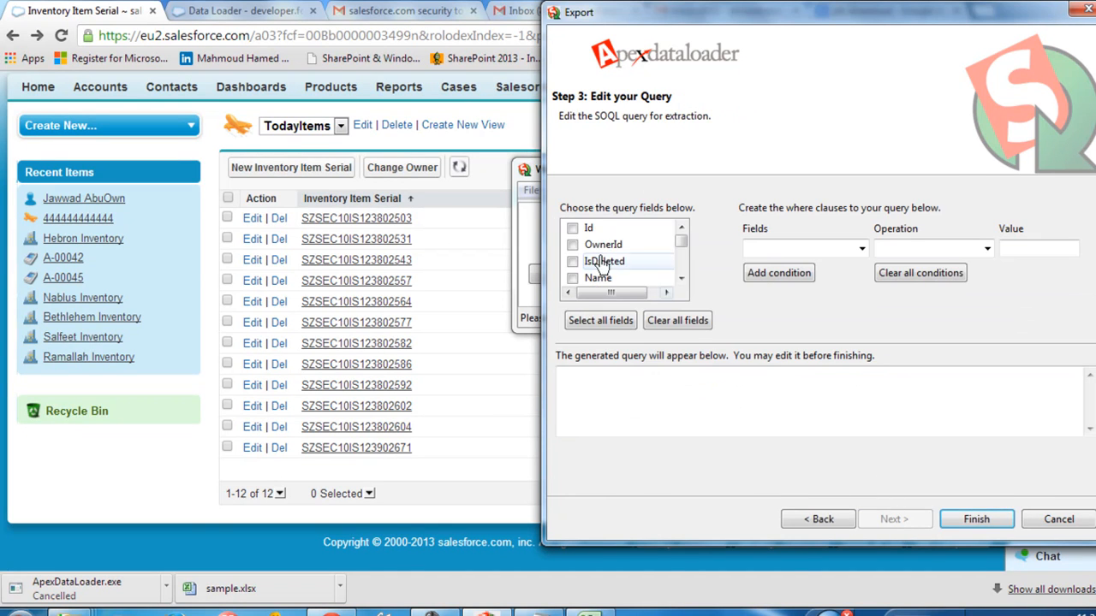
Step: Include all fields in the export query without any conditions, and run the extraction, confirming it
left_click(601, 324)
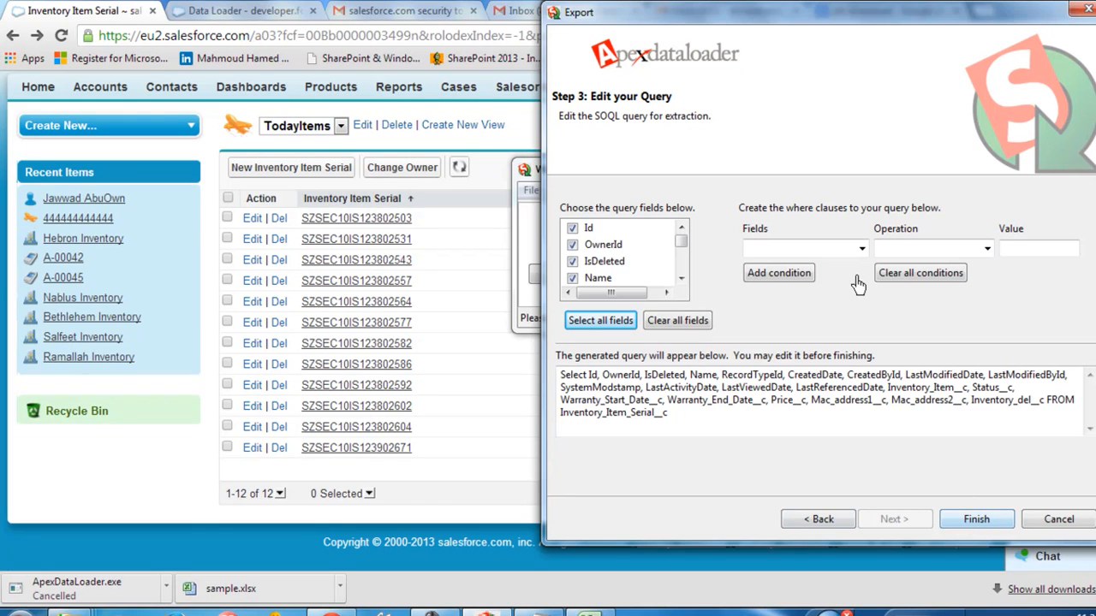
left_click(970, 524)
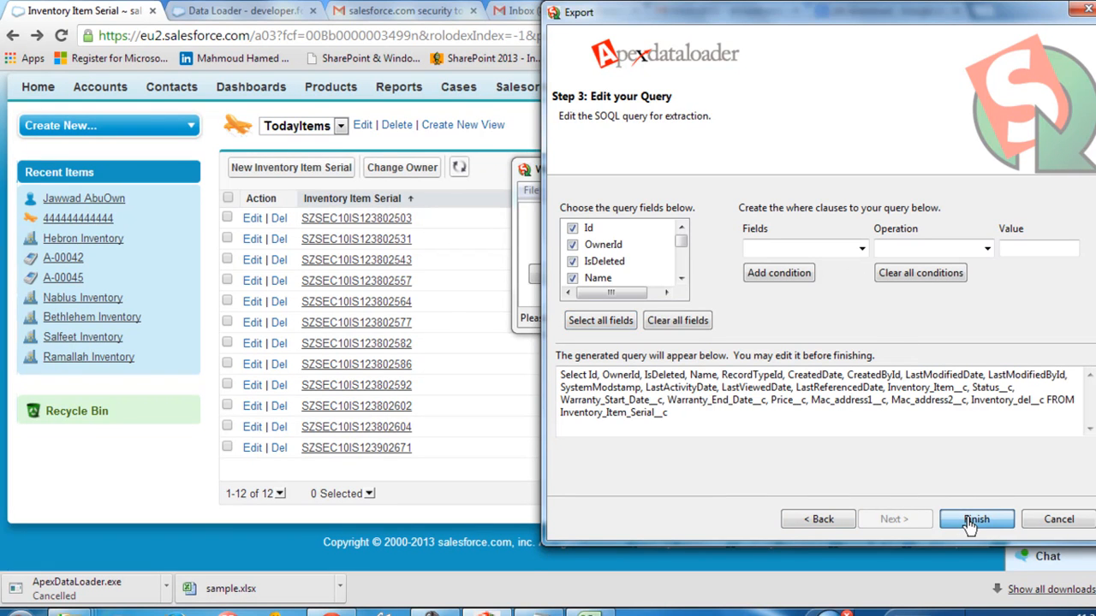
left_click(617, 373)
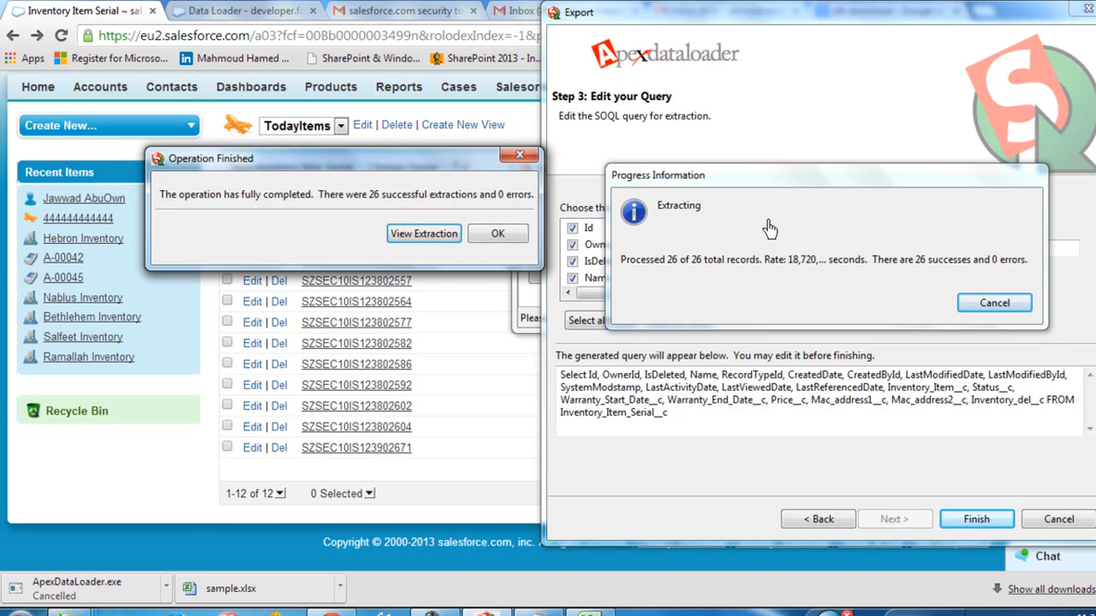
Step: Open the extraction result and look through its rows and the ID, OWNERID, NAME and RECORDTYPEID columns
left_click(423, 234)
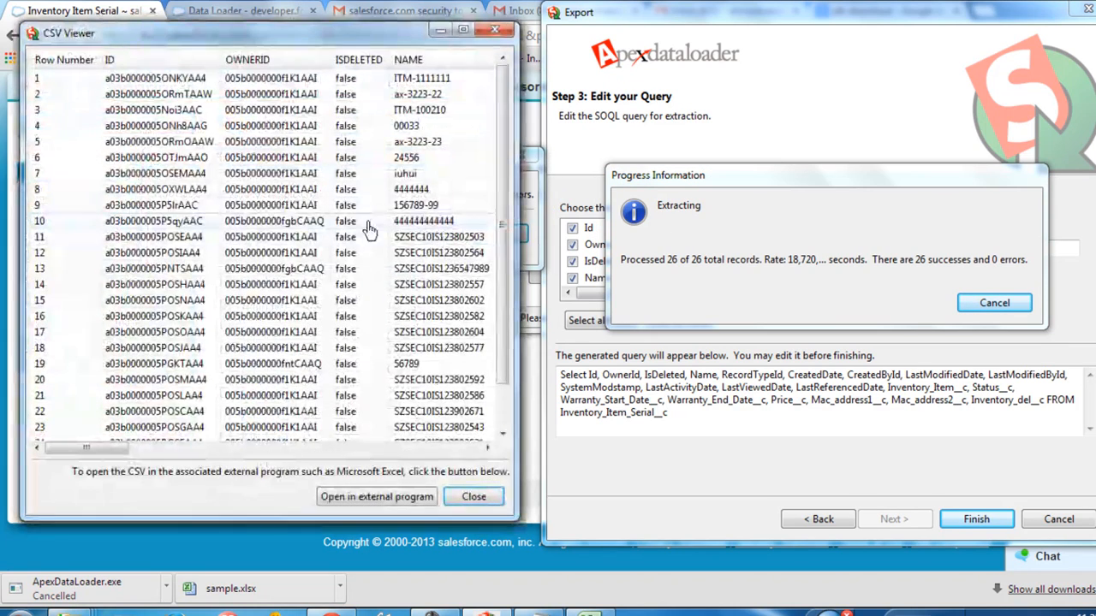
scroll(396, 318, "down", 1)
scroll(396, 319, "up", 1)
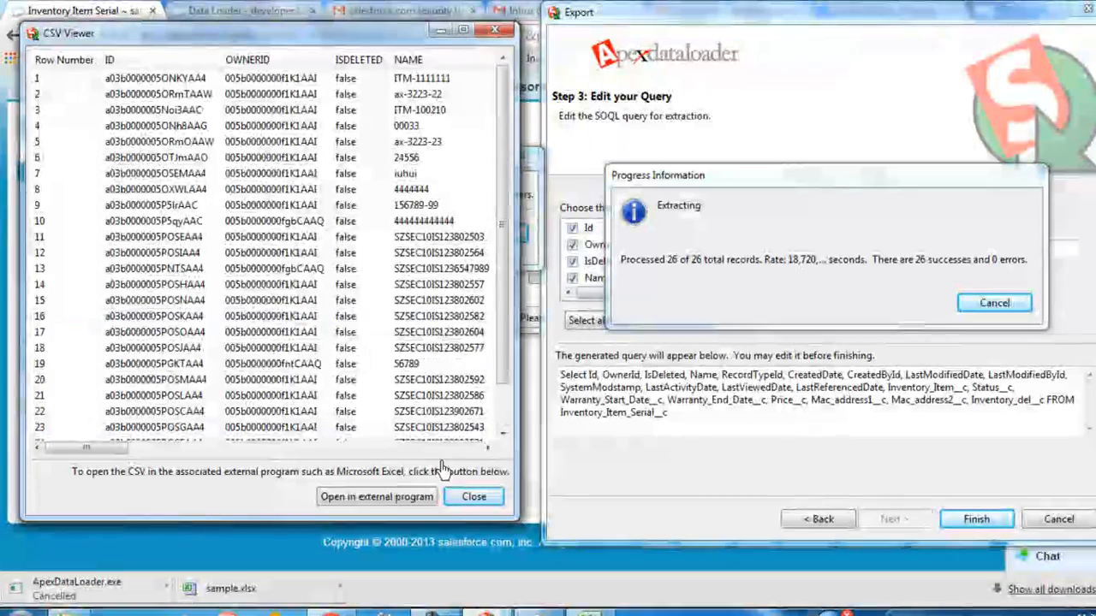
scroll(342, 342, "down", 1)
scroll(342, 330, "up", 1)
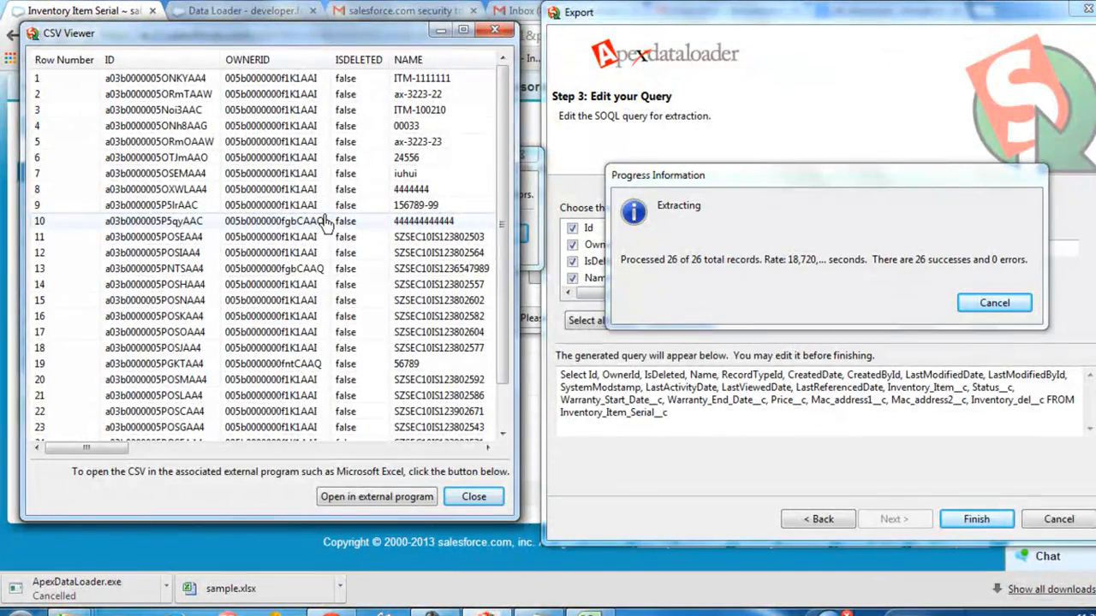
left_click_drag(94, 448, 120, 477)
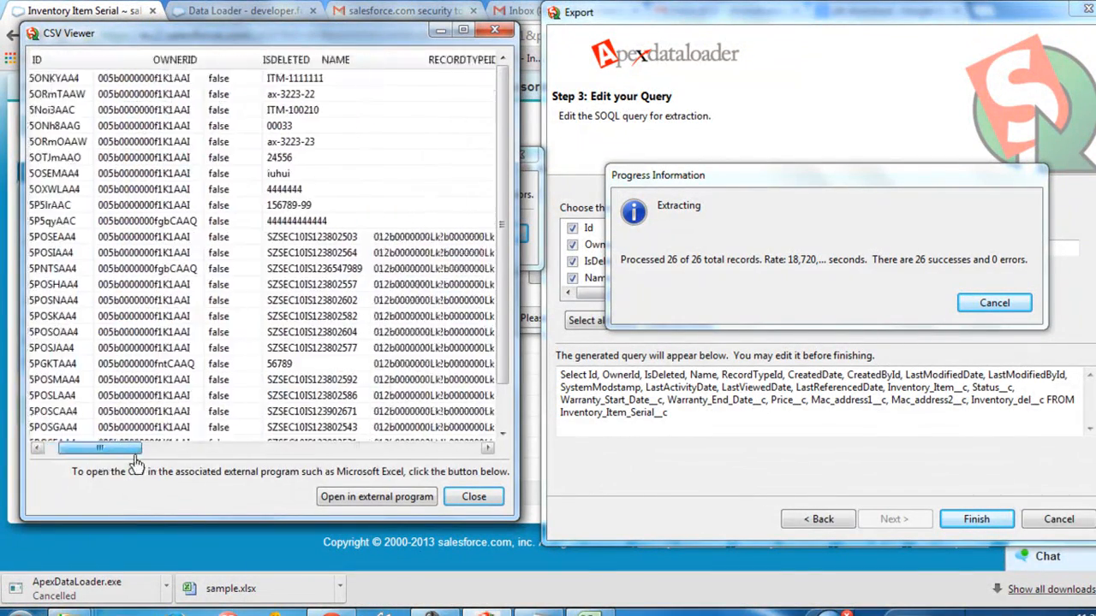
left_click_drag(98, 462, 133, 459)
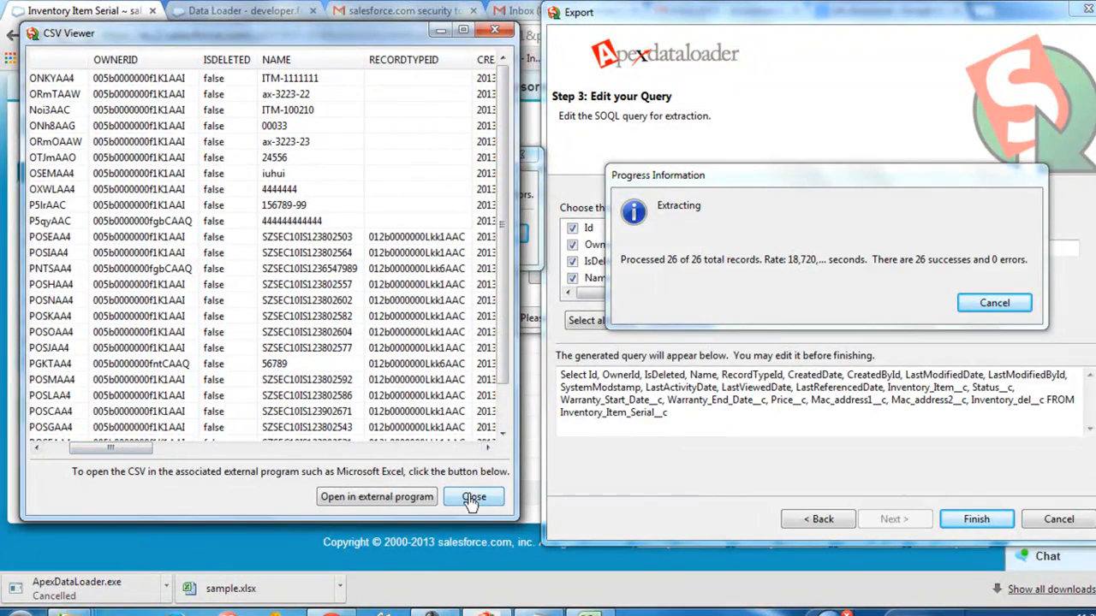
Step: Open the extraction in Excel and save it as extract.csv in the C:\salesforce dl folder, keeping the CSV format
left_click(377, 496)
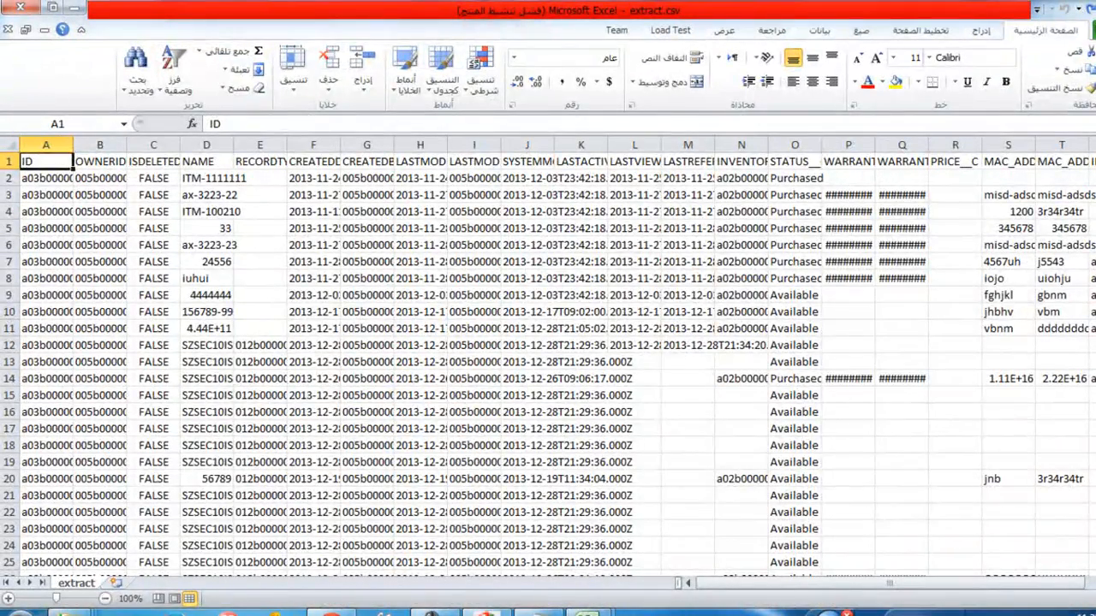
left_click(1089, 30)
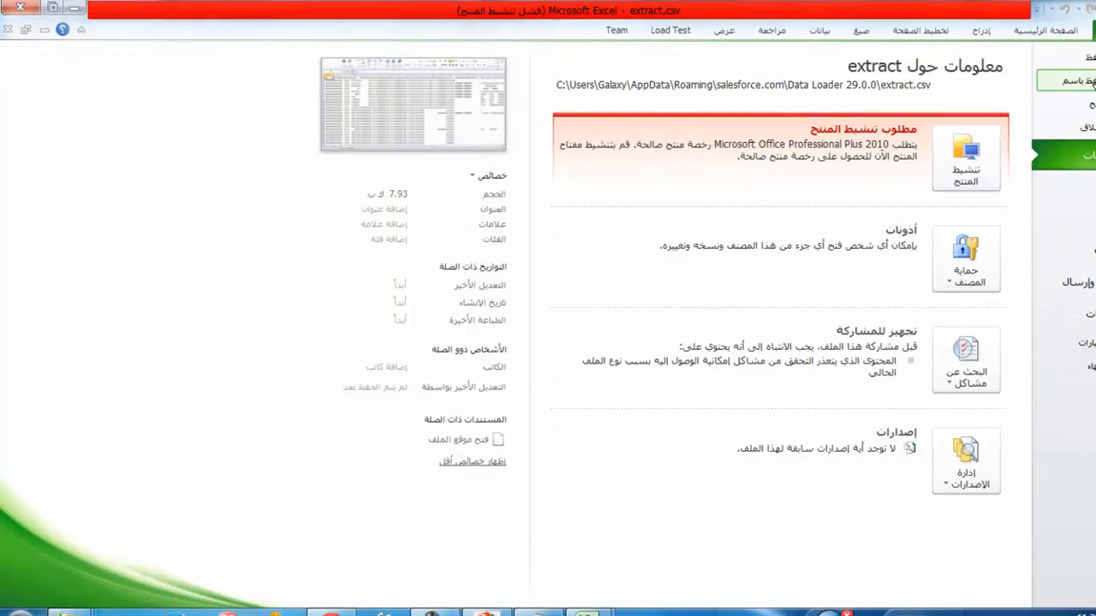
left_click(1080, 80)
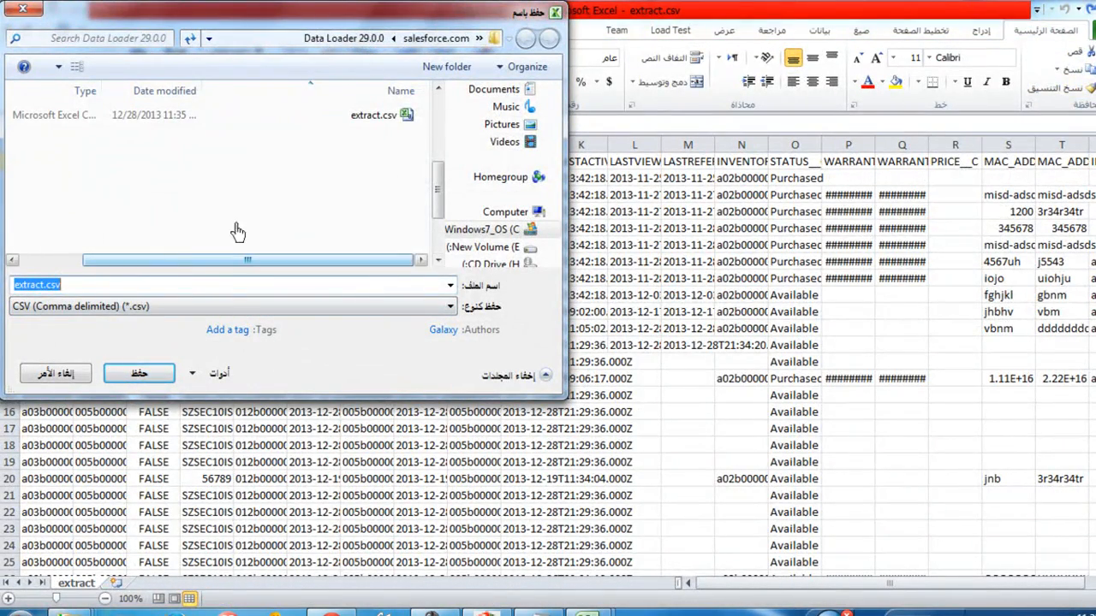
left_click(488, 230)
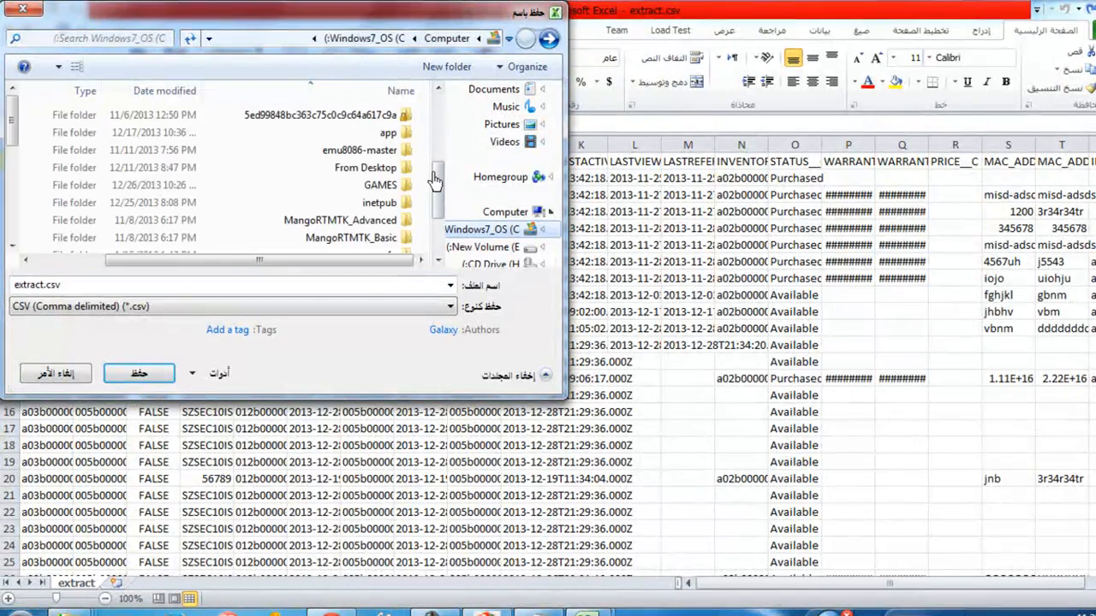
left_click_drag(13, 123, 14, 181)
double_click(117, 177)
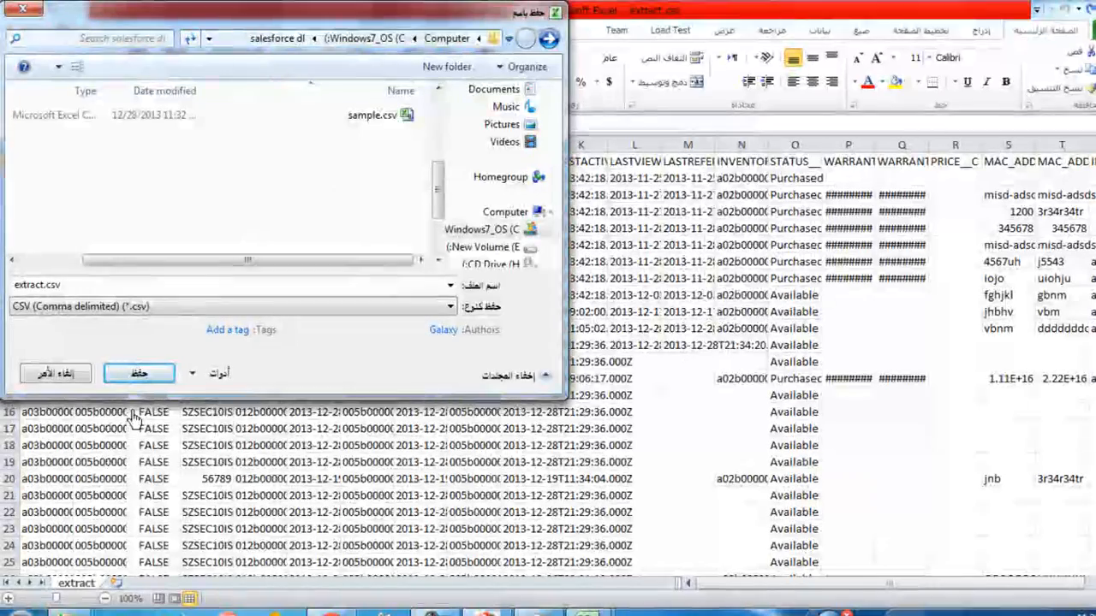
left_click(139, 375)
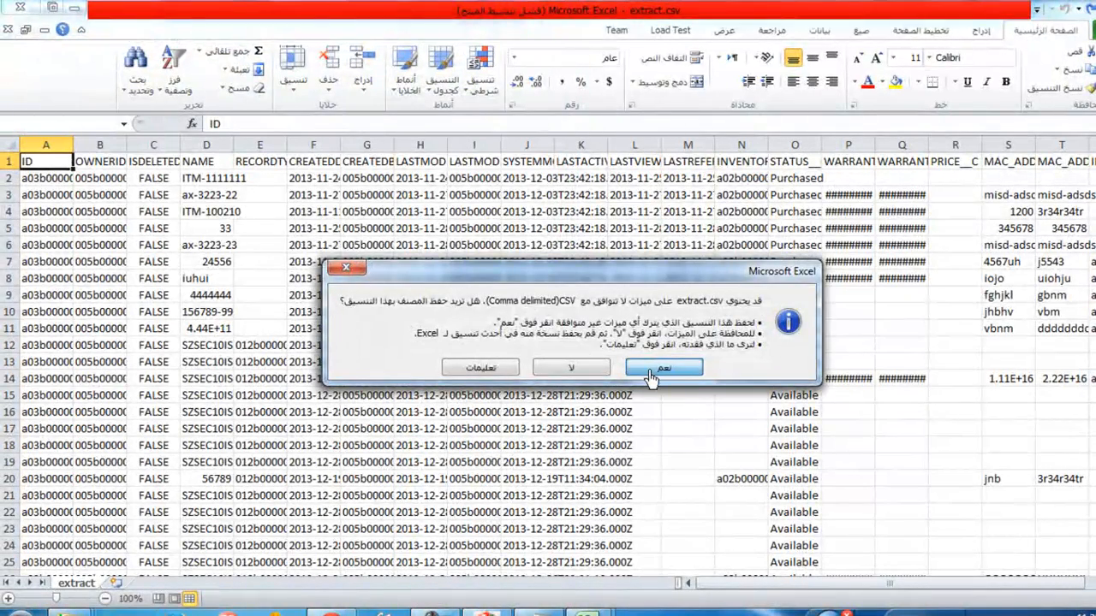
left_click(662, 368)
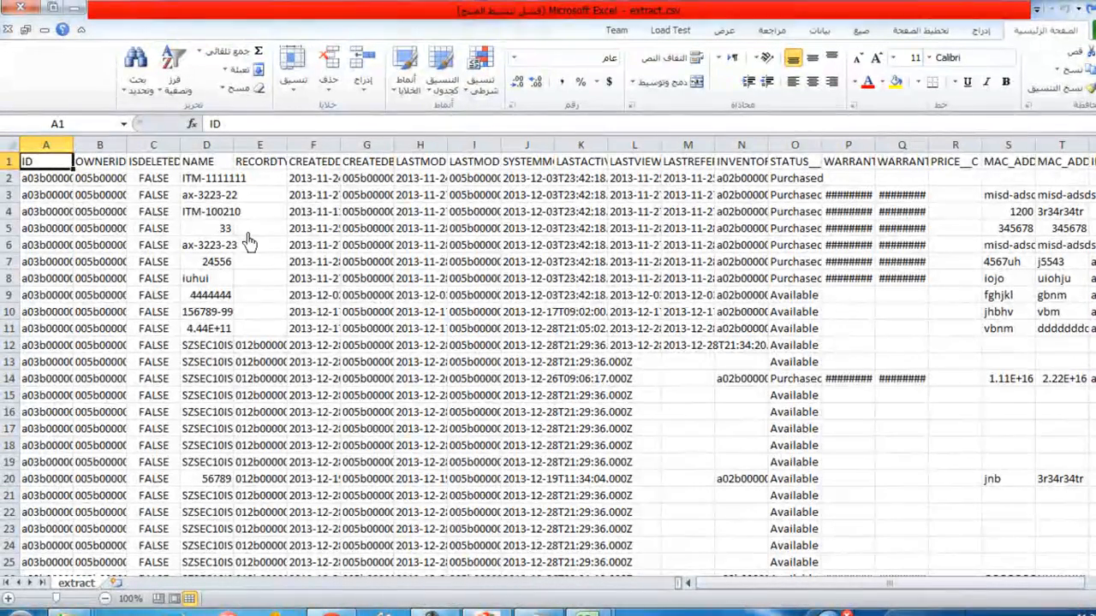
Step: Widen the ID and SYSTEMMODSTAMP columns of extract.csv so their full values fit
left_click_drag(74, 152, 338, 152)
scroll(180, 353, "down", 5)
scroll(179, 353, "up", 5)
left_click_drag(744, 585, 882, 584)
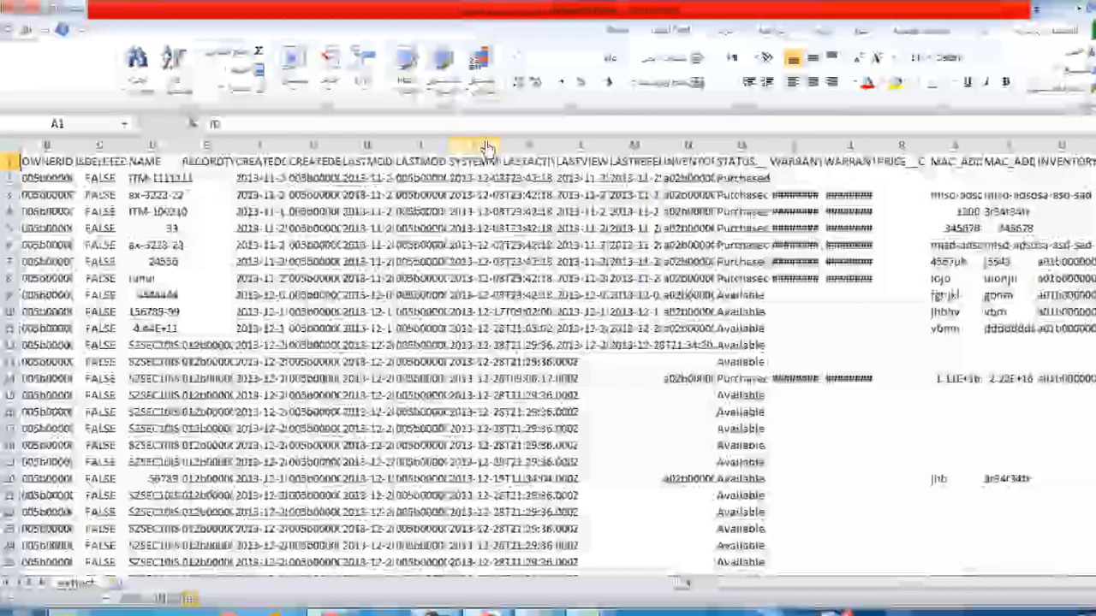
left_click(486, 147)
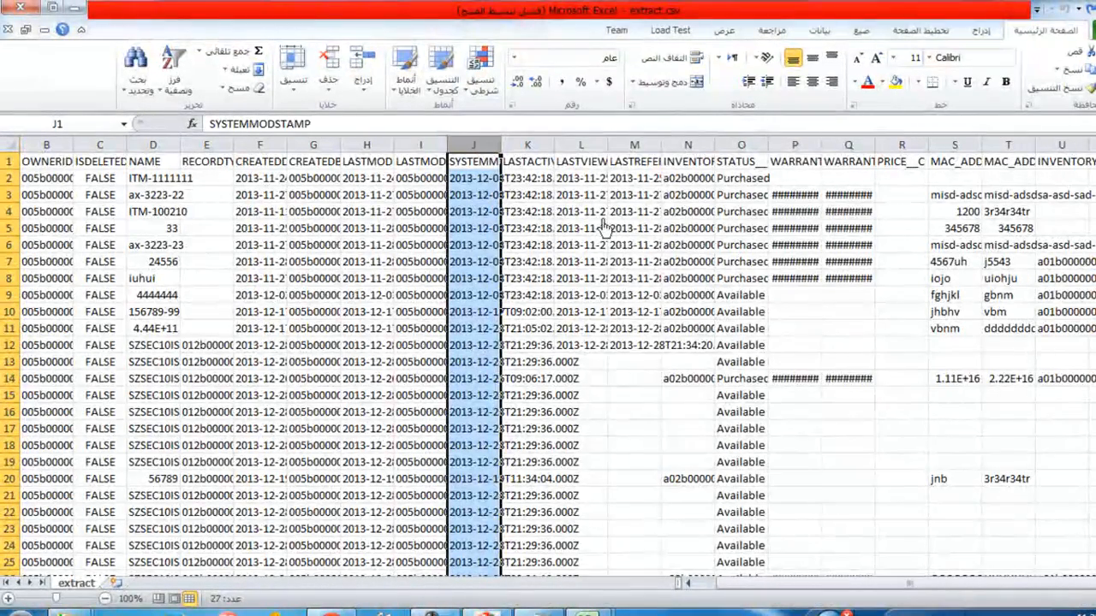
left_click_drag(599, 150, 598, 149)
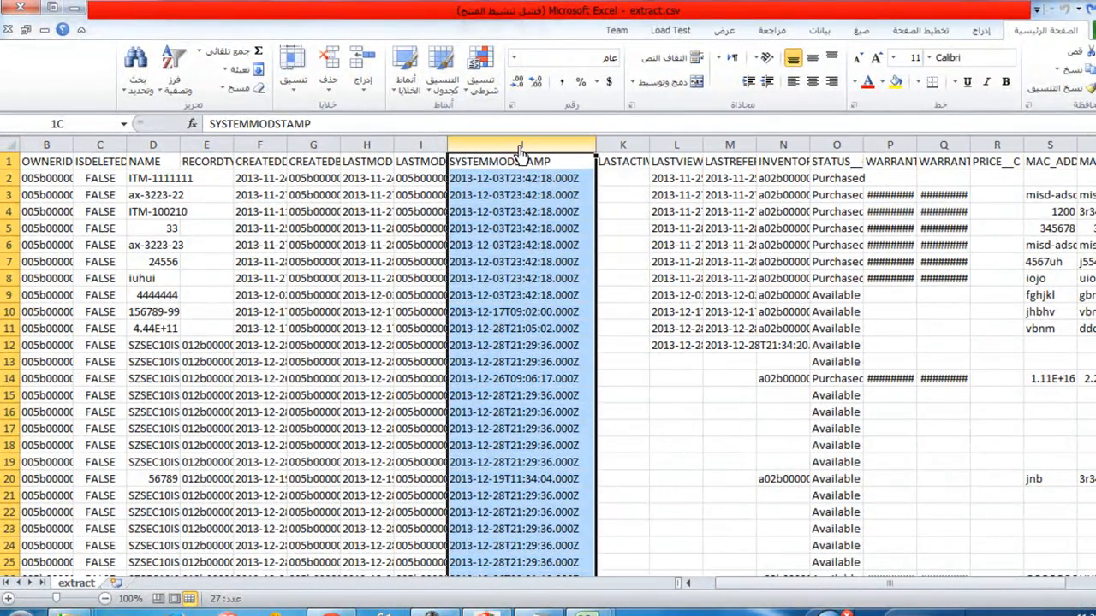
left_click(781, 261)
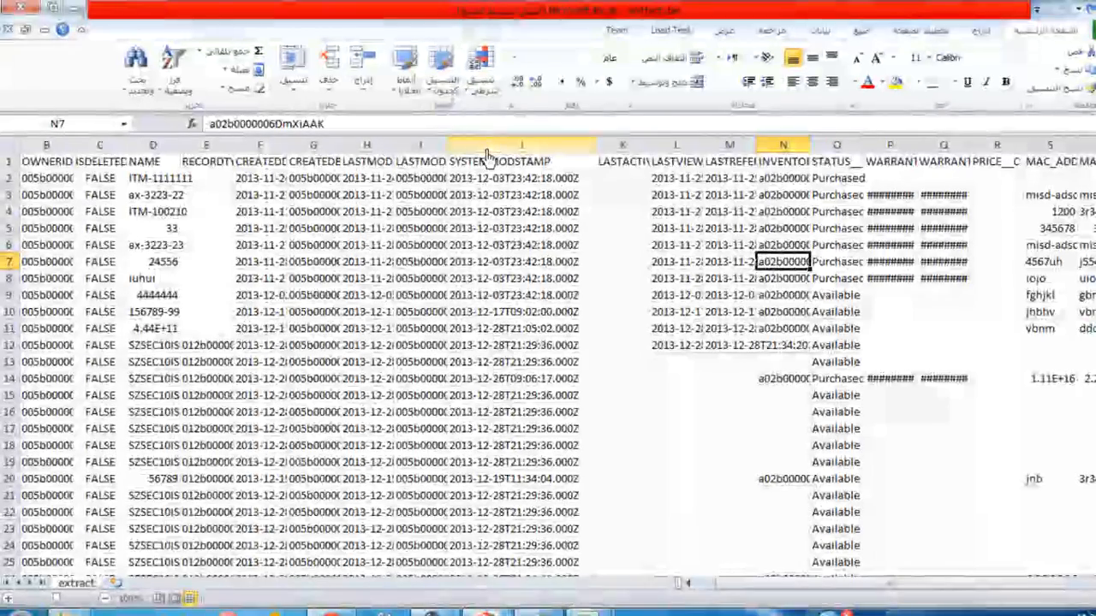
Step: Look through the exported rows and columns, and narrow the ID column closer to the length of its Ids
scroll(548, 342, "down", 1)
scroll(600, 489, "down", 2)
scroll(893, 563, "up", 3)
scroll(844, 501, "down", 1)
scroll(839, 510, "up", 1)
left_click_drag(776, 589, 834, 589)
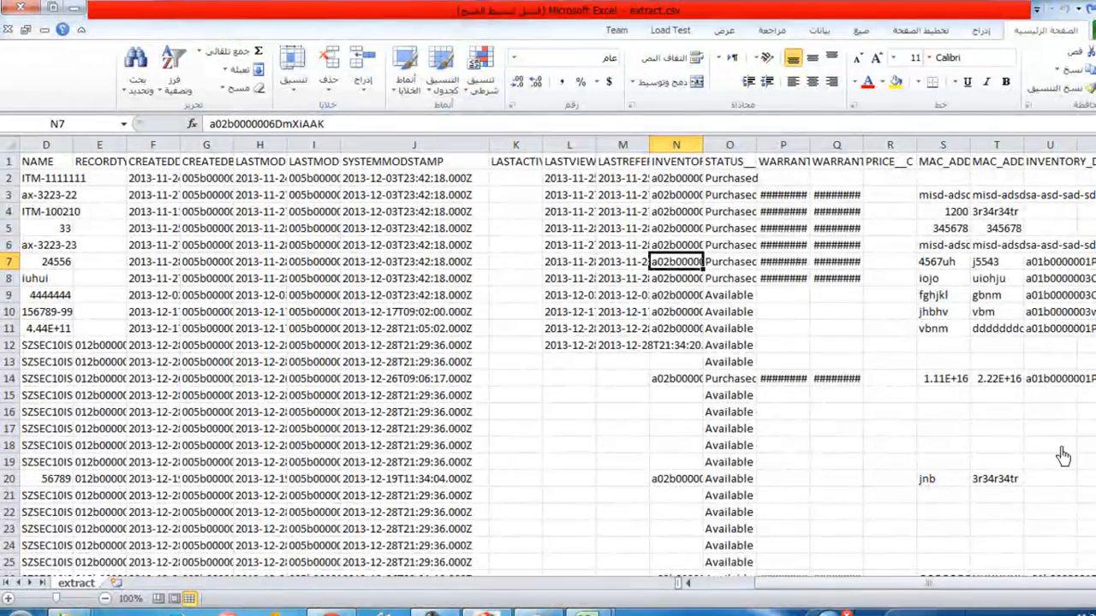
scroll(655, 459, "down", 3)
scroll(700, 512, "up", 3)
left_click_drag(920, 589, 773, 589)
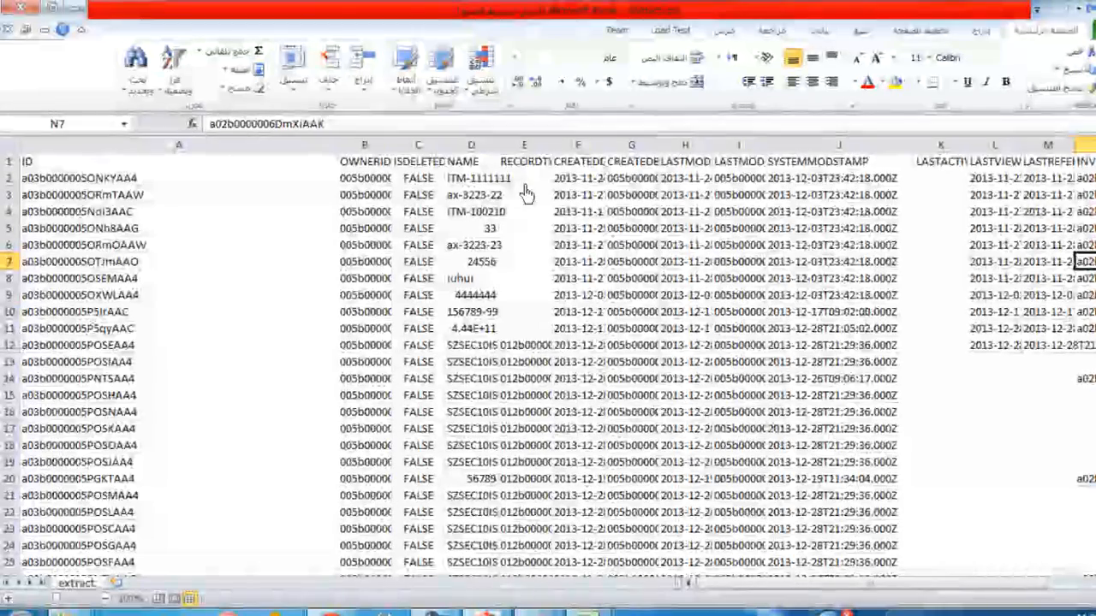
left_click_drag(339, 147, 224, 150)
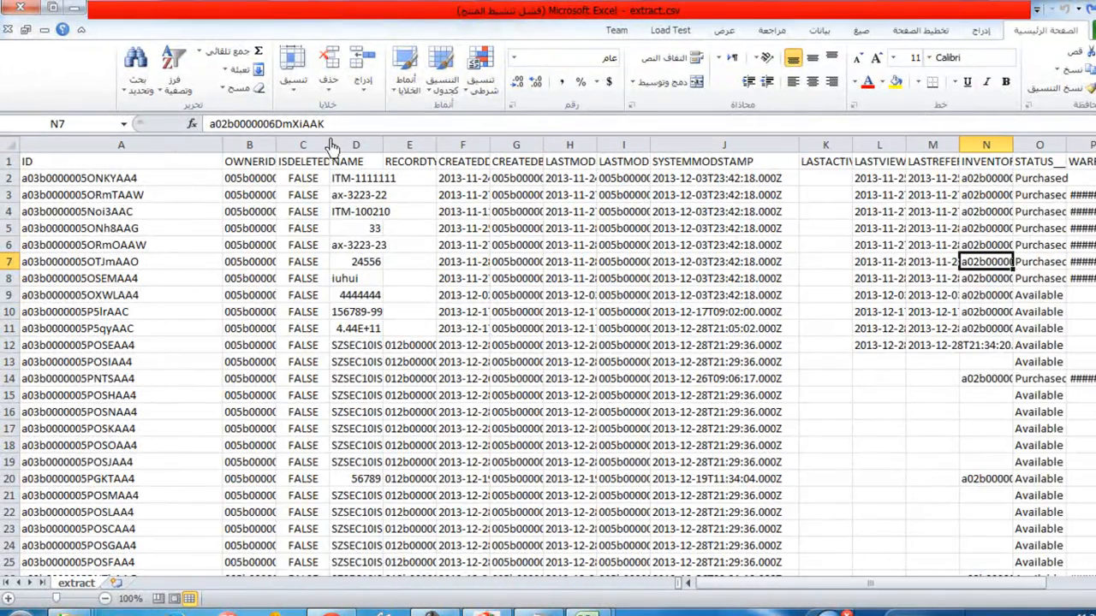
Step: Widen the ISDELETED column and look through the INVENTORY_ITEM__C, STATUS and INVENTORY_DEL__C columns of extract.csv
left_click_drag(330, 146, 409, 147)
left_click_drag(724, 588, 855, 589)
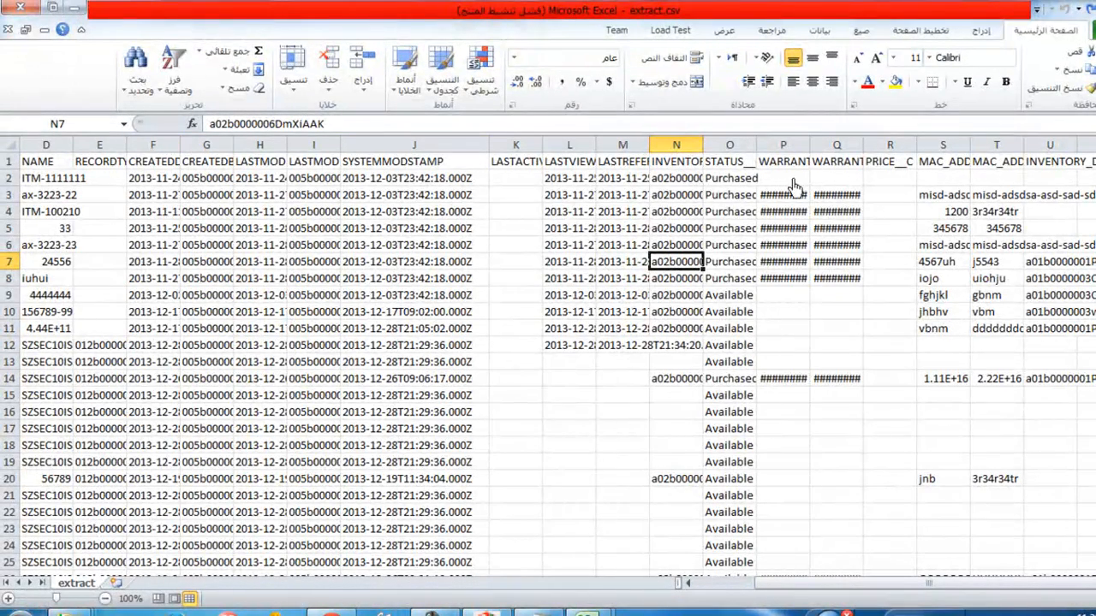
left_click(737, 180)
left_click_drag(692, 146, 726, 148)
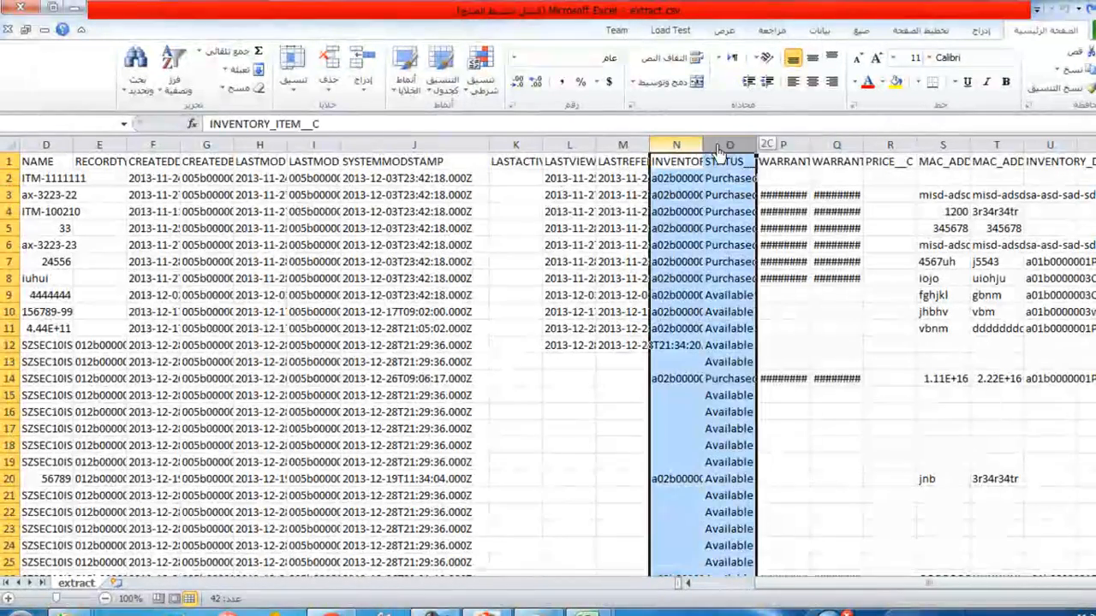
left_click(681, 197)
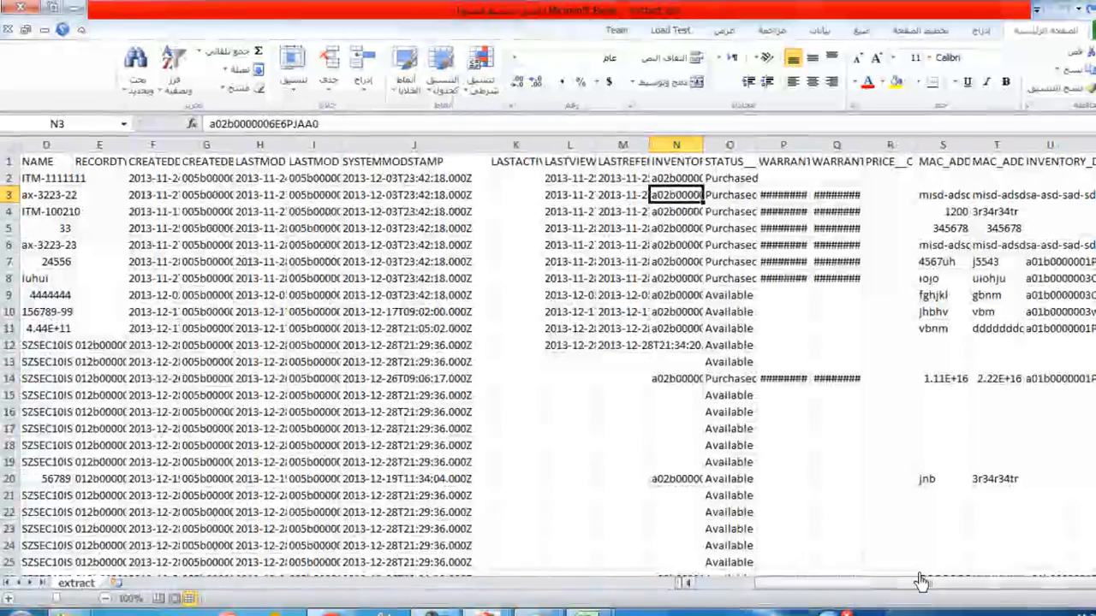
left_click(1083, 295)
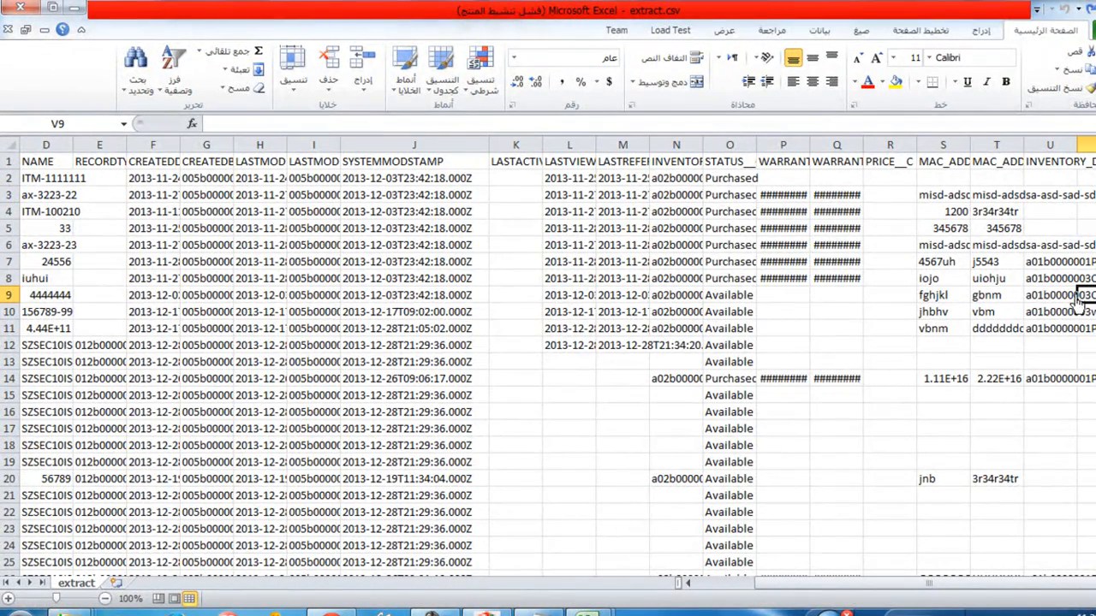
left_click(1079, 590)
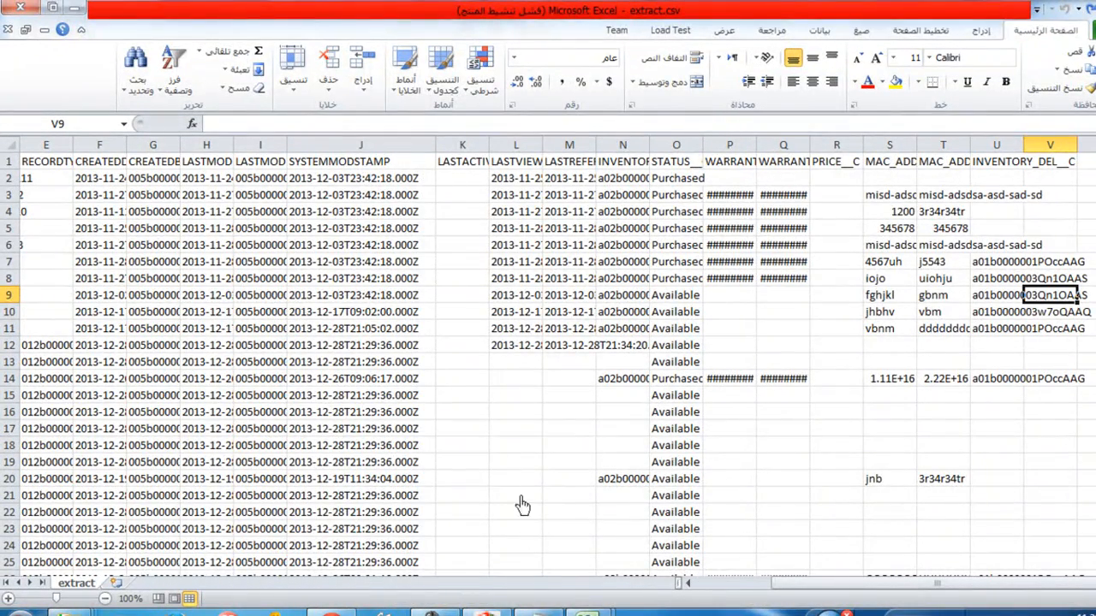
Step: Switch to sample.csv and copy the serial SZSEC10IS123802577 from cell A9
mouse_move(519, 611)
left_click(513, 547)
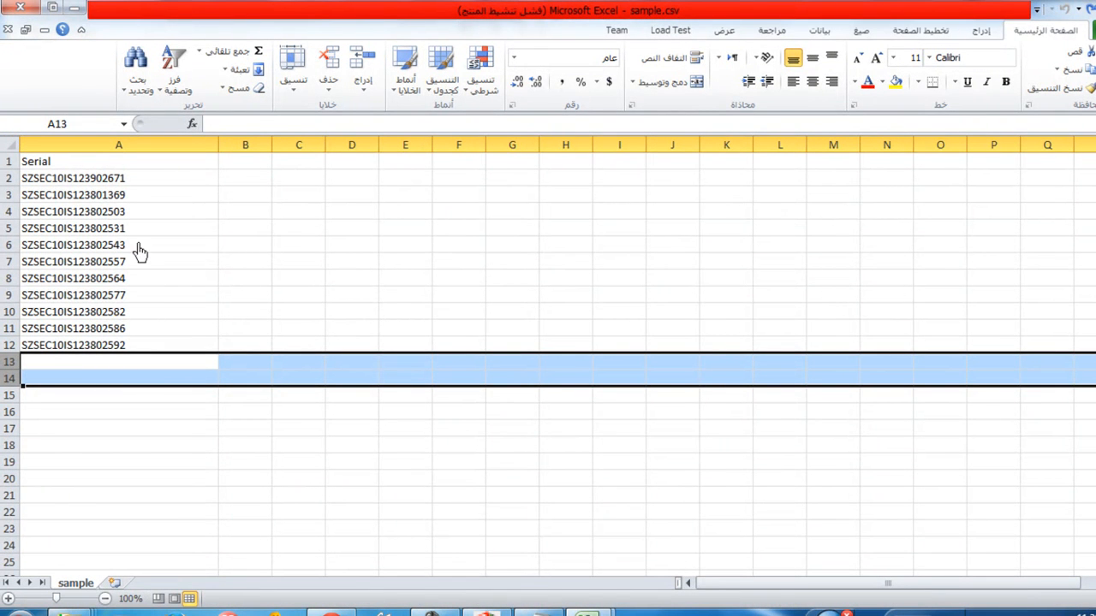
key("ctrl+Down")
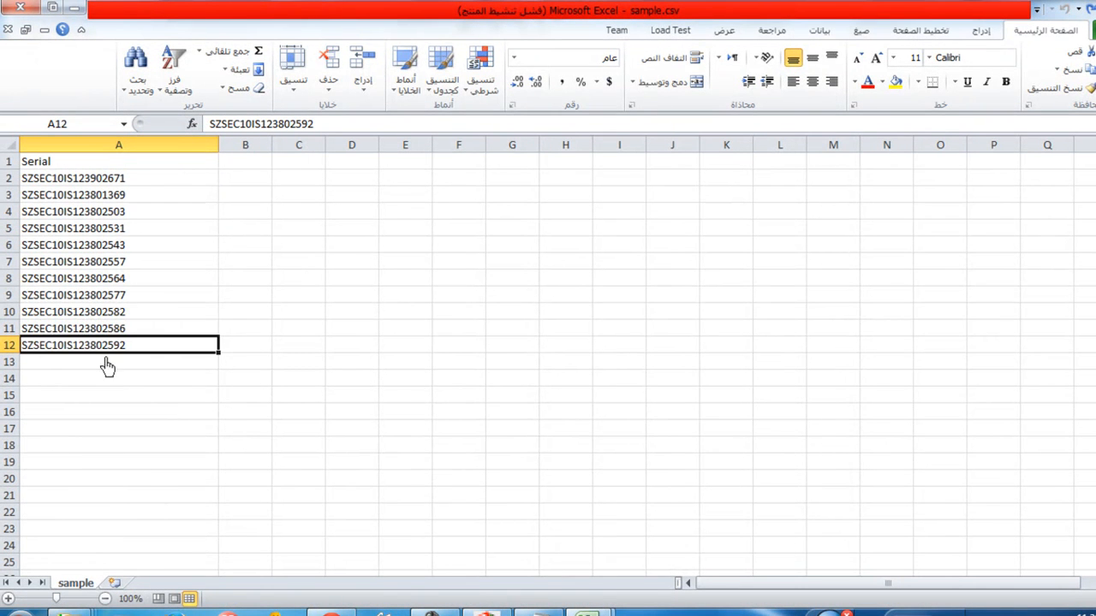
double_click(91, 311)
double_click(90, 296)
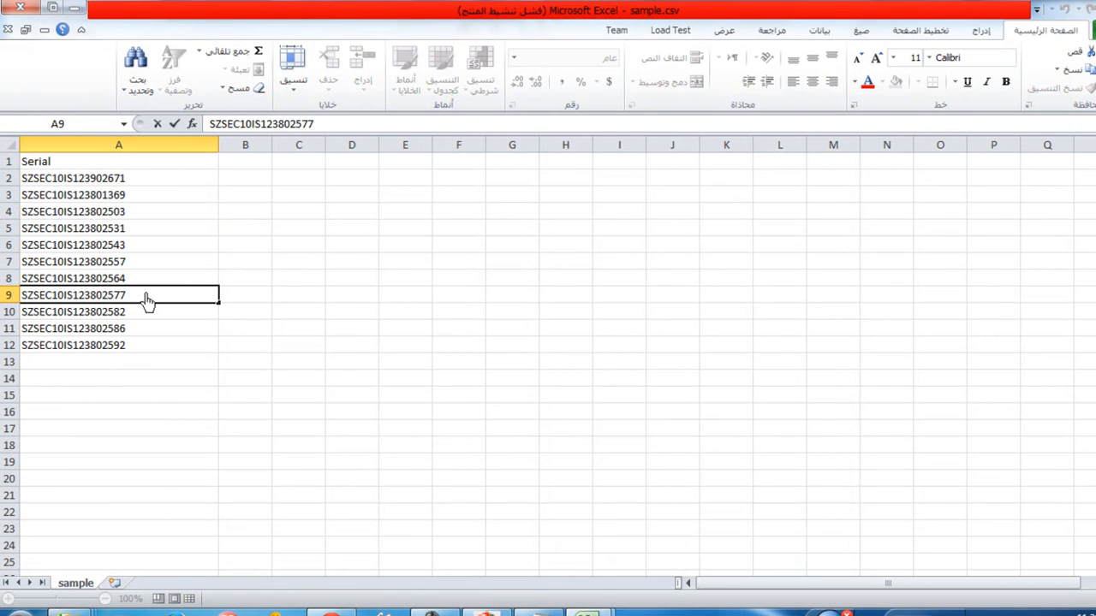
left_click_drag(147, 295, 3, 285)
key("ctrl+c")
Step: Return to extract.csv and search it for the serial SZSEC10IS123802577
mouse_move(572, 605)
left_click(685, 577)
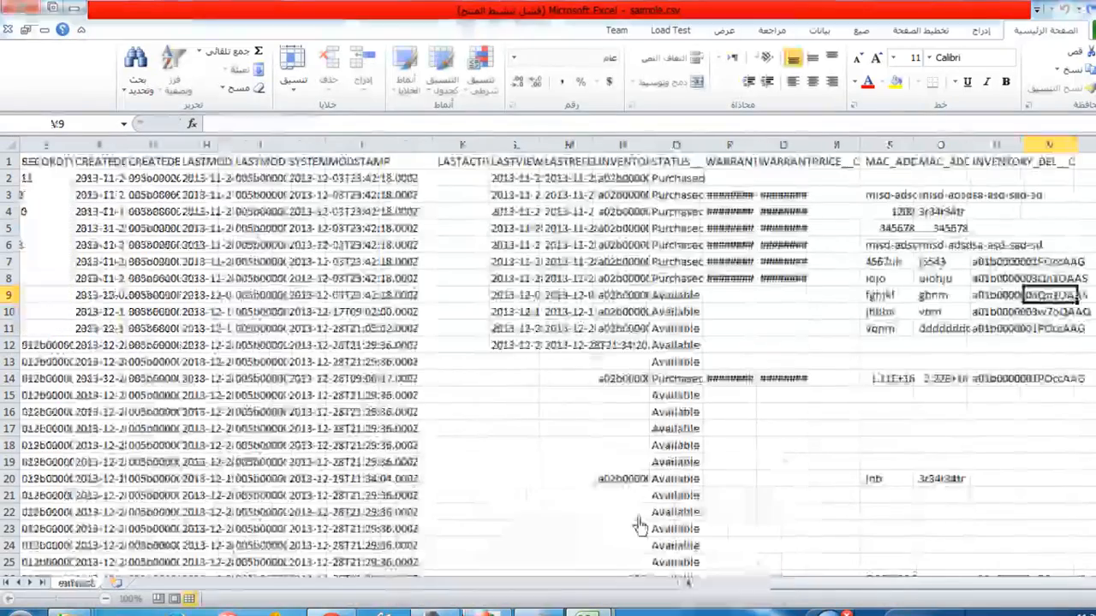
key("ctrl+f")
key("ctrl+v")
left_click(359, 481)
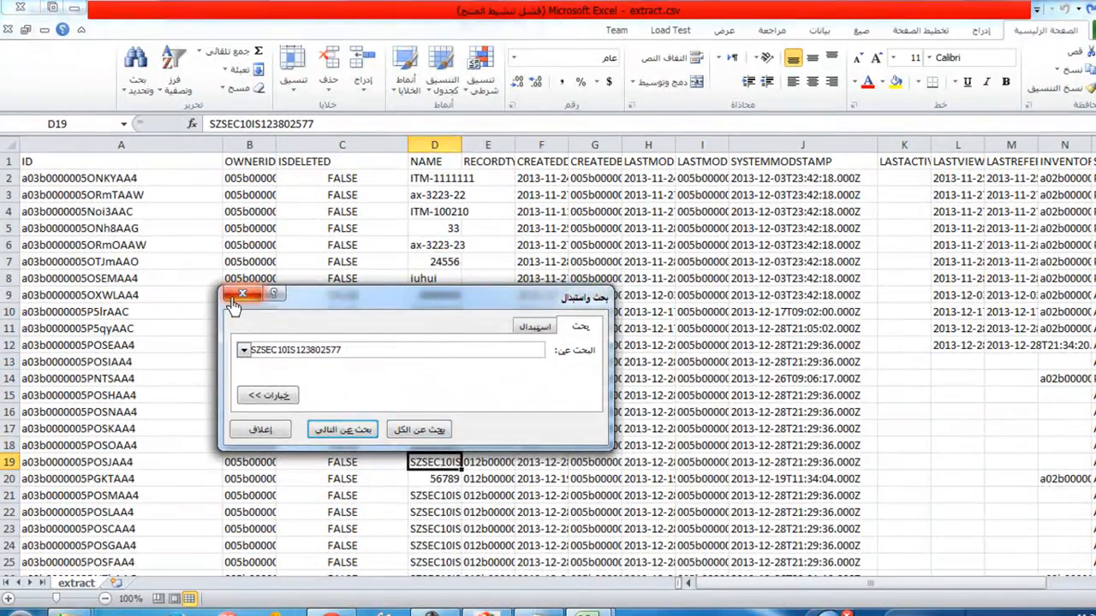
left_click(233, 304)
Step: Widen the NAME column so the full serials fit, and look through the rows around row 19
left_click_drag(462, 147, 594, 167)
scroll(537, 445, "down", 2)
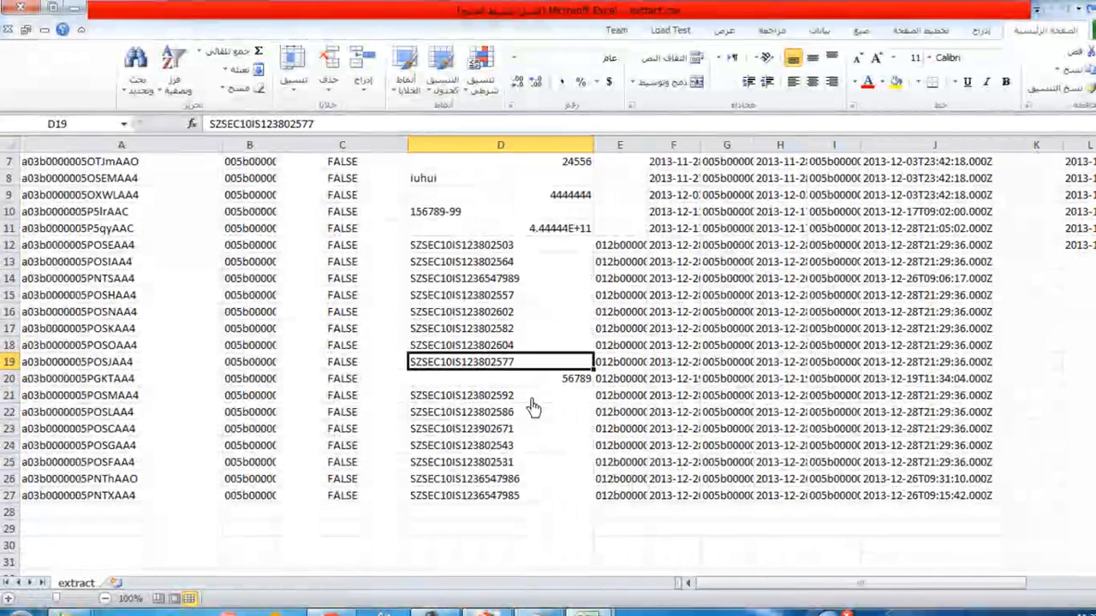
scroll(525, 399, "up", 1)
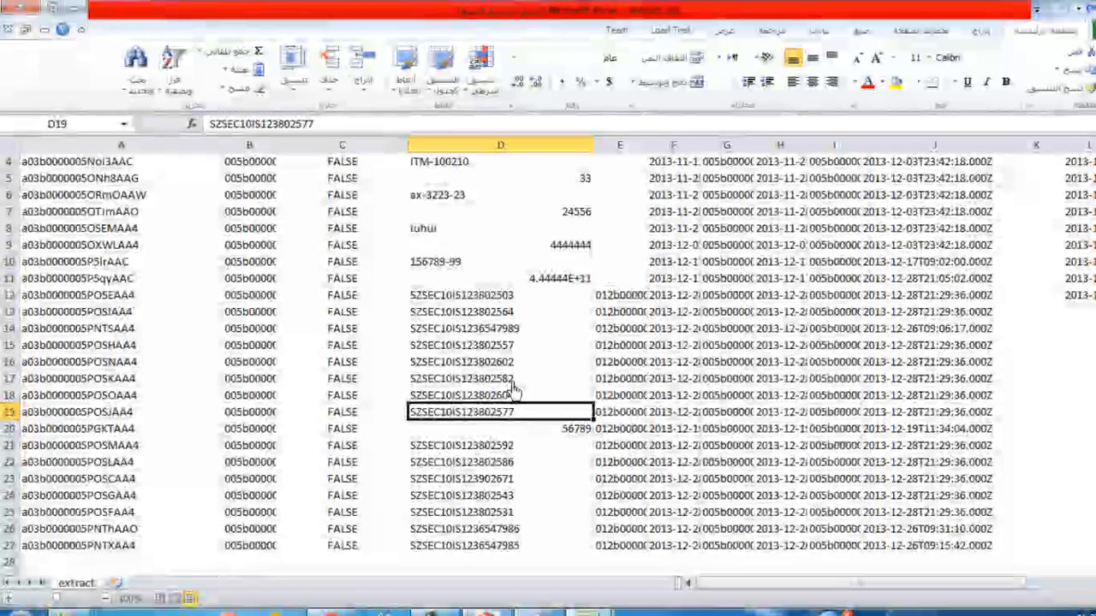
Step: Delete row 20, the record named 56789, from extract.csv
left_click(516, 431)
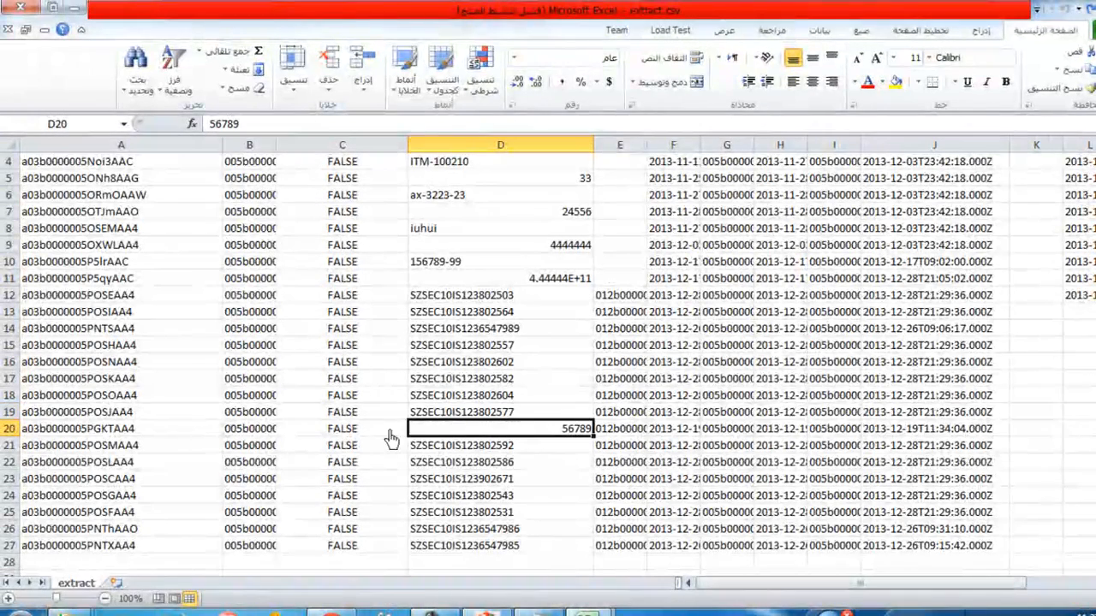
left_click(10, 429)
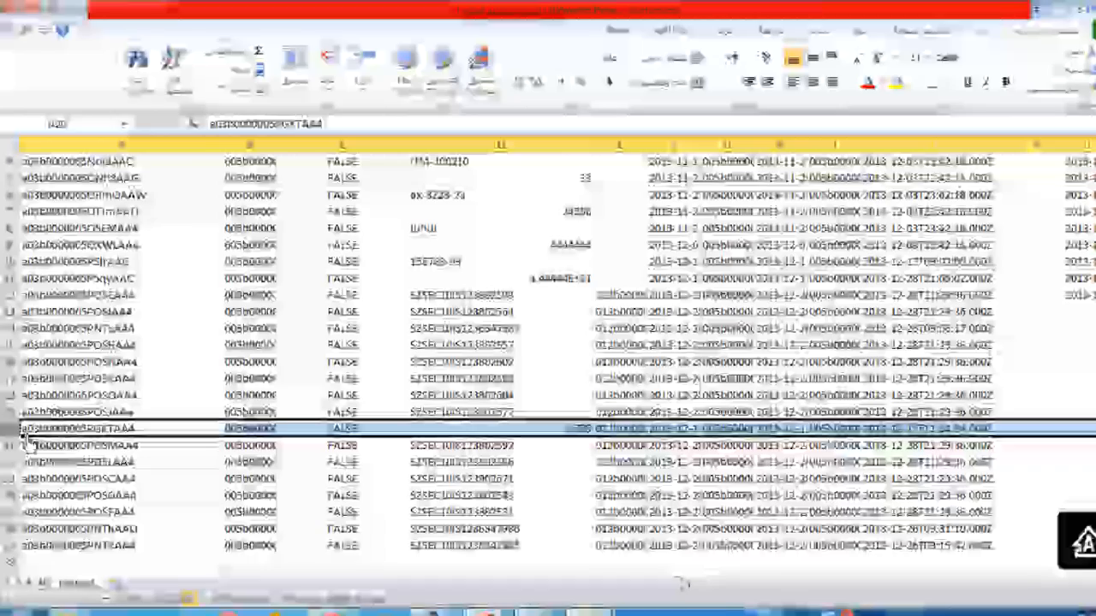
right_click(17, 429)
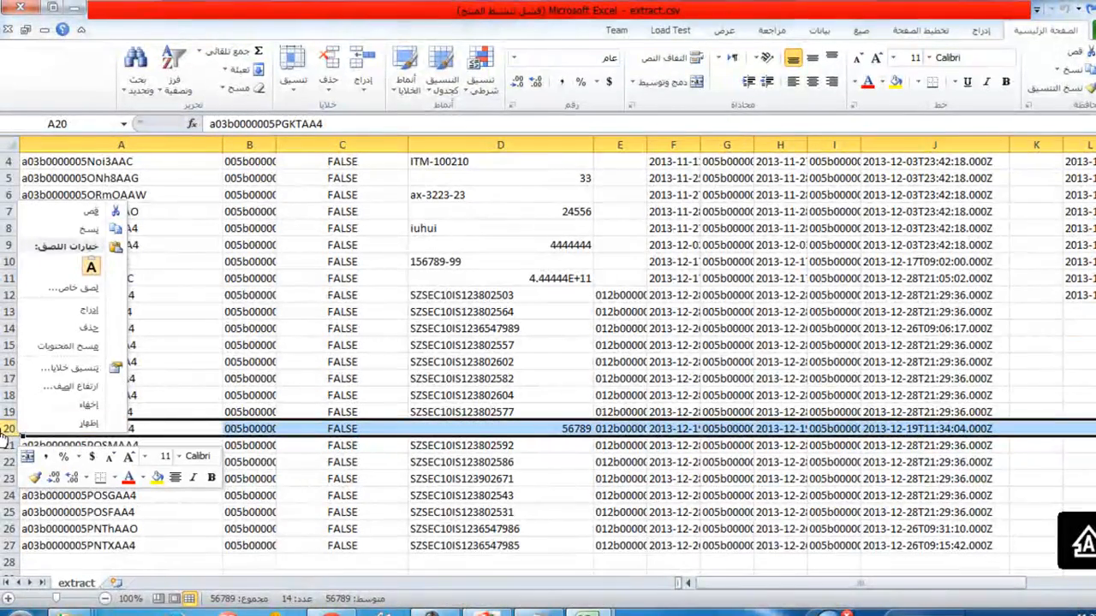
left_click(88, 330)
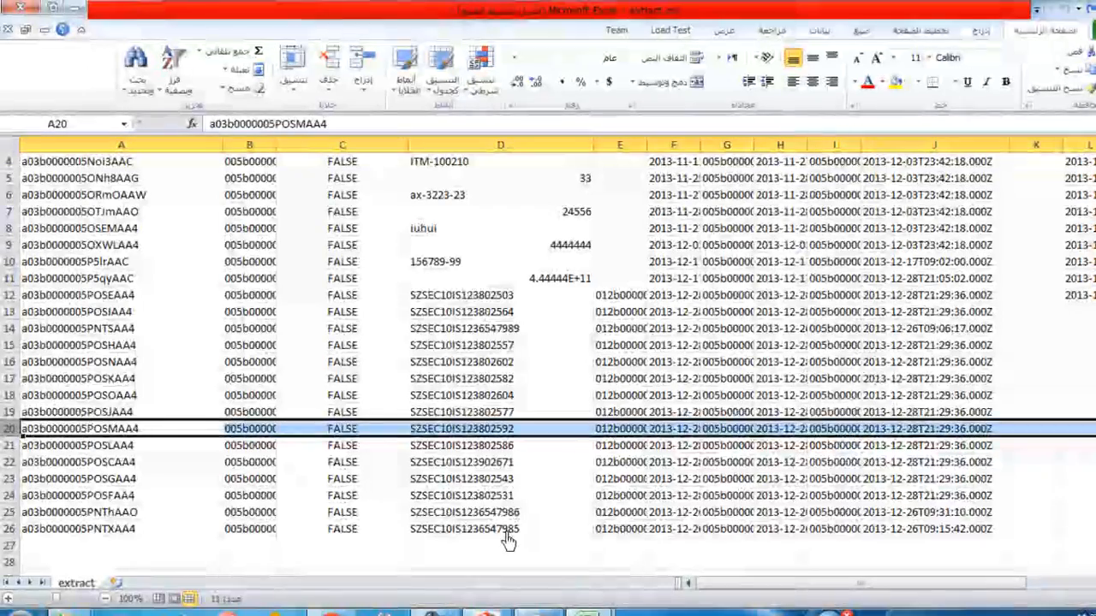
Step: Review the serial records against the older ones above them, and delete row 2, the record named ITM-1111111
left_click(469, 530)
left_click_drag(327, 535, 489, 308)
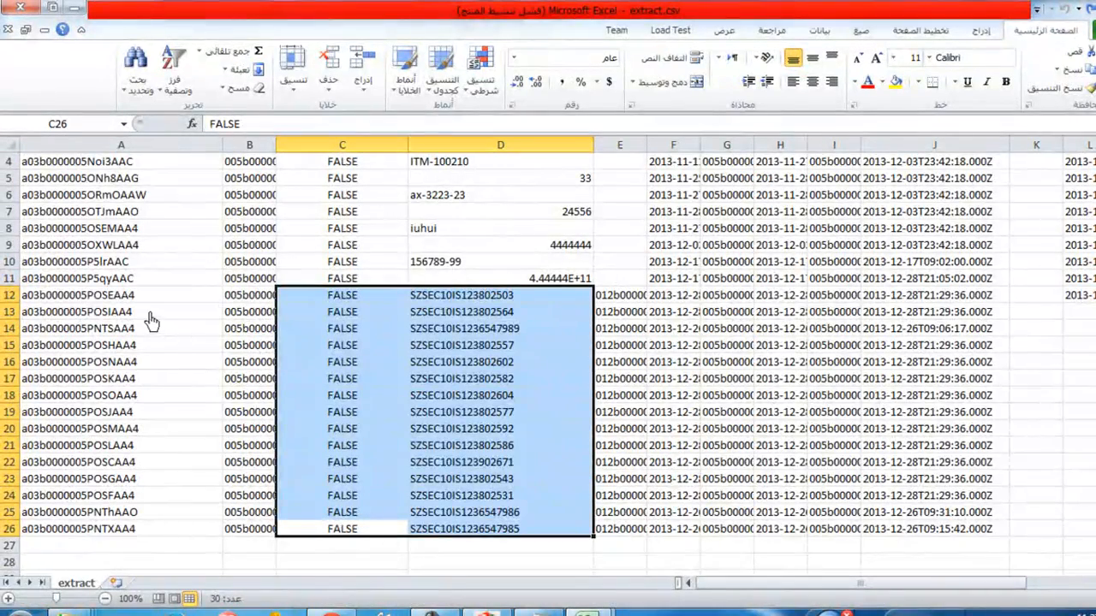
left_click(447, 283)
left_click_drag(86, 281, 92, 159)
left_click(113, 350)
left_click_drag(81, 328, 81, 182)
left_click(402, 345)
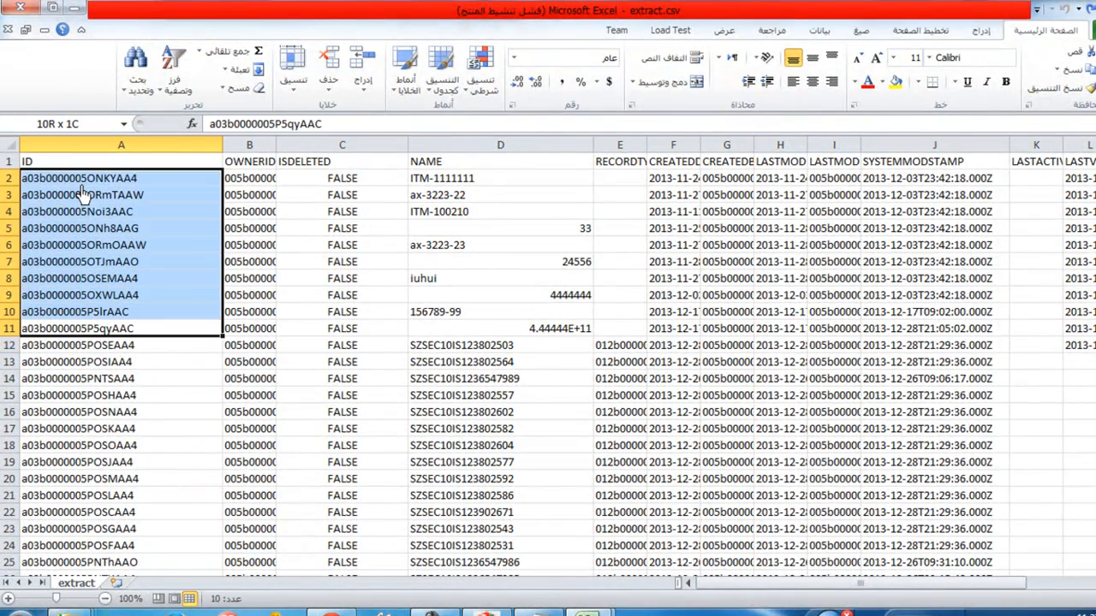
right_click(12, 179)
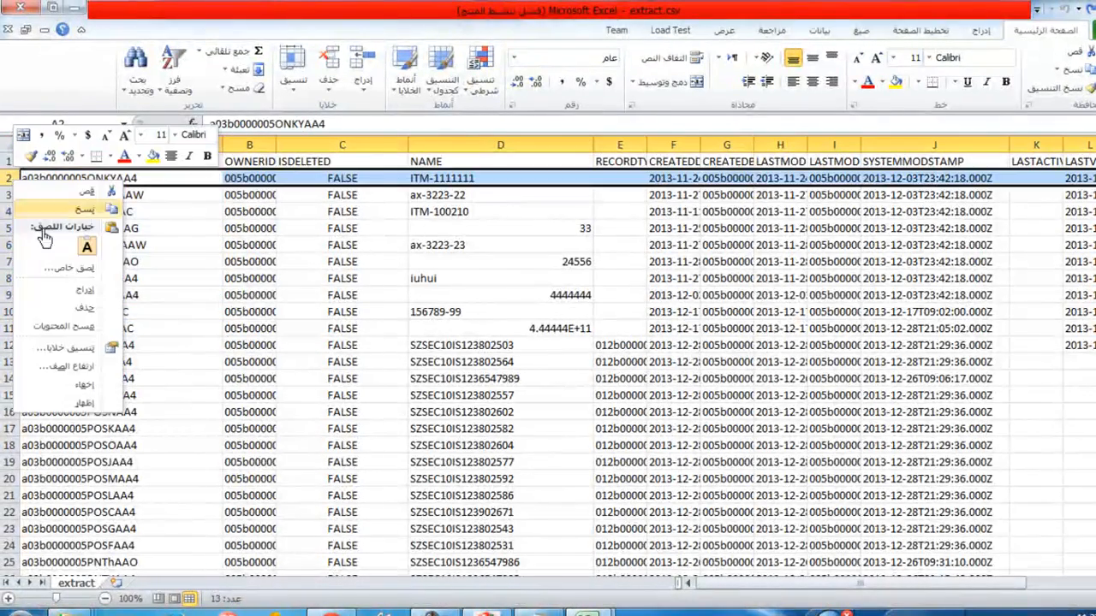
left_click(78, 308)
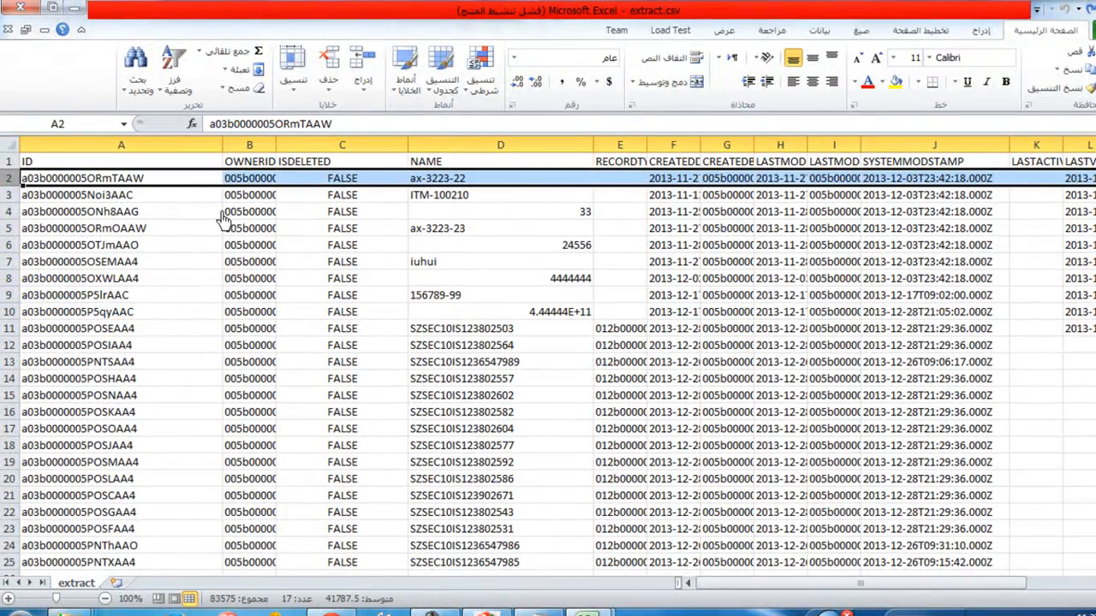
Step: Delete rows 2 to 10, from ax-3223-22 down to the record just above SZSEC10IS123802503
left_click_drag(9, 312, 8, 178)
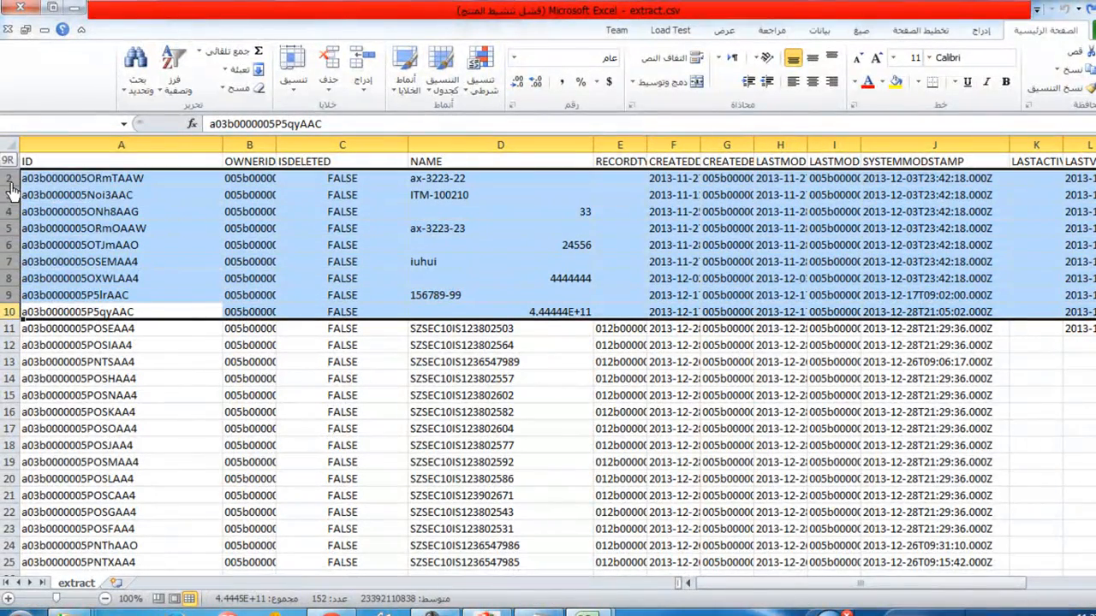
right_click(4, 231)
left_click(88, 372)
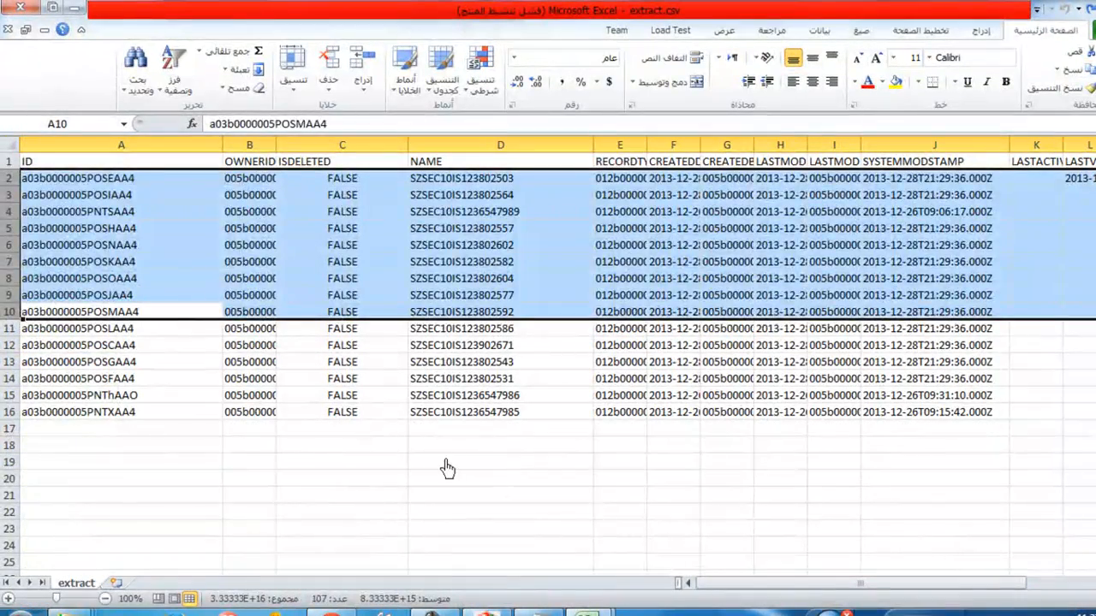
left_click(489, 460)
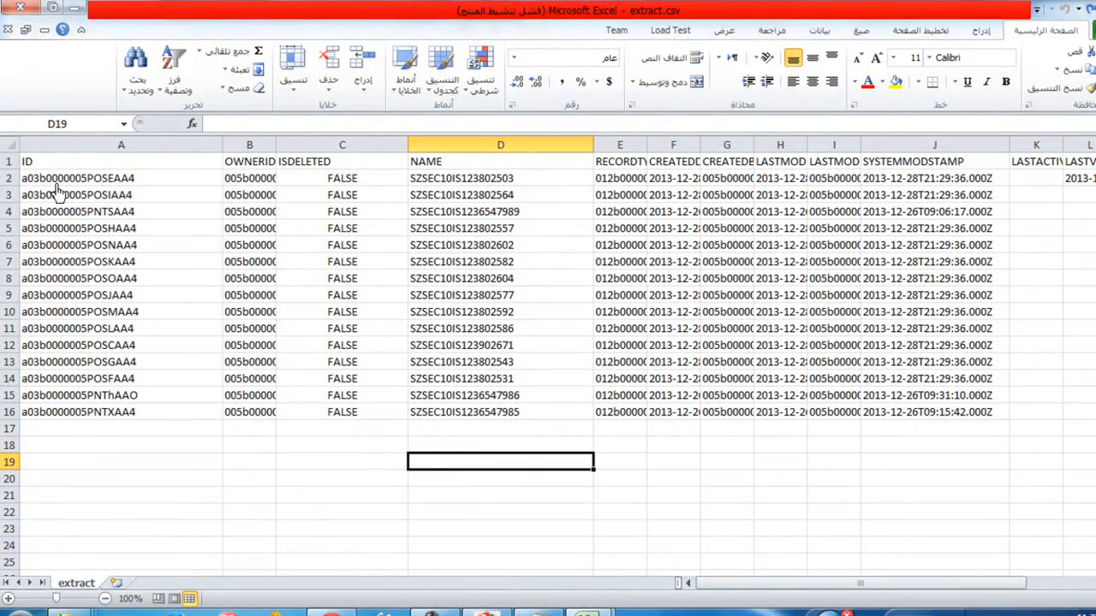
left_click_drag(53, 181, 90, 414)
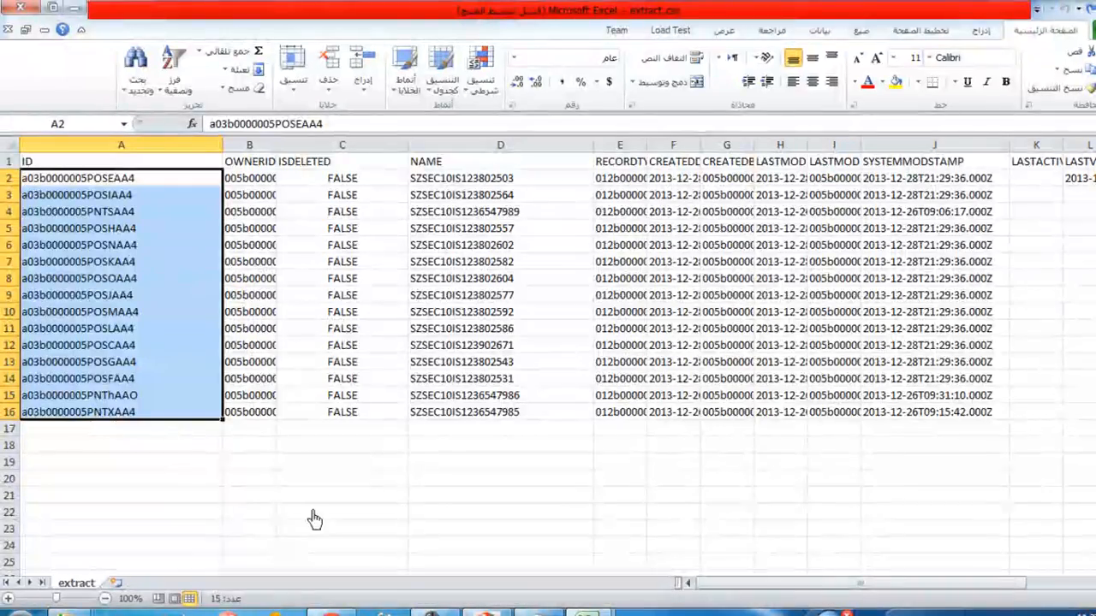
left_click(290, 479)
left_click_drag(685, 572, 853, 597)
left_click_drag(624, 414, 4, 409)
right_click(12, 395)
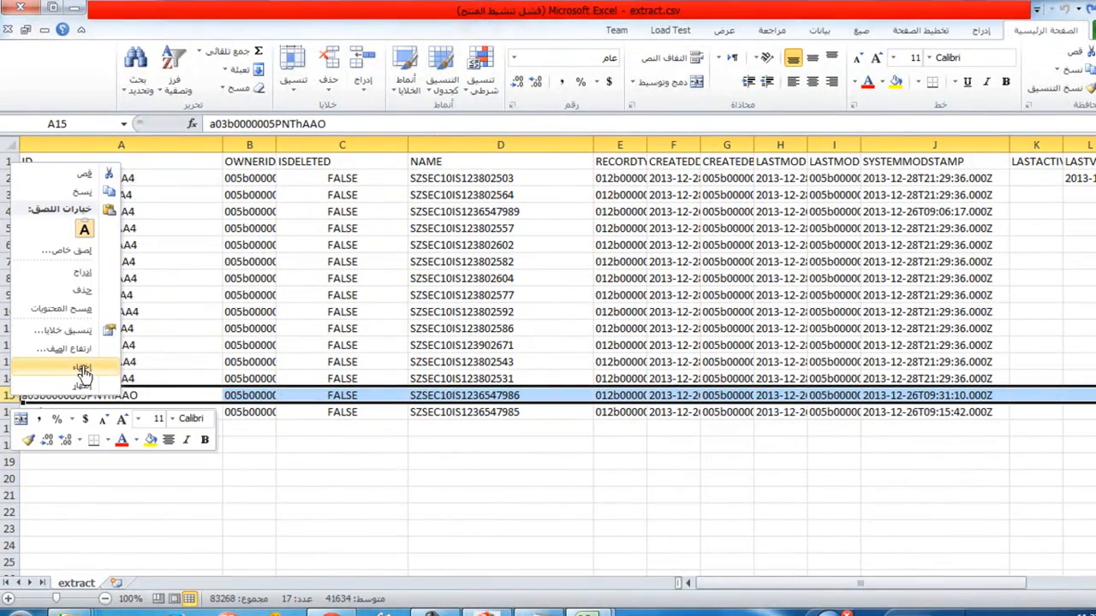
left_click(86, 292)
Step: Check the status column and delete the Purchased record in row 4
left_click_drag(741, 588, 860, 592)
left_click(692, 214)
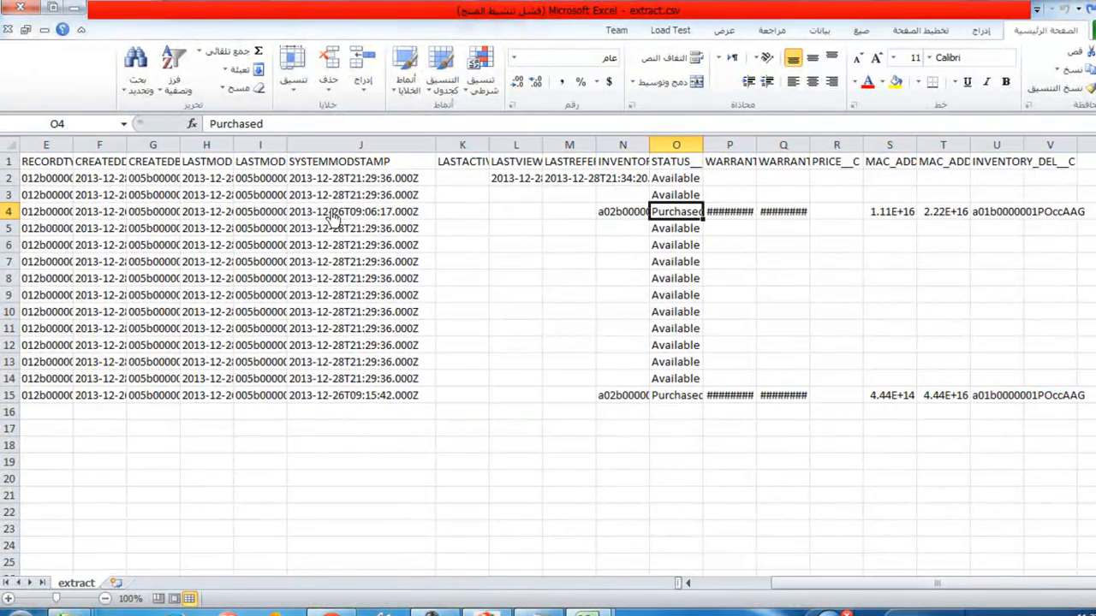
left_click(8, 214)
right_click(8, 214)
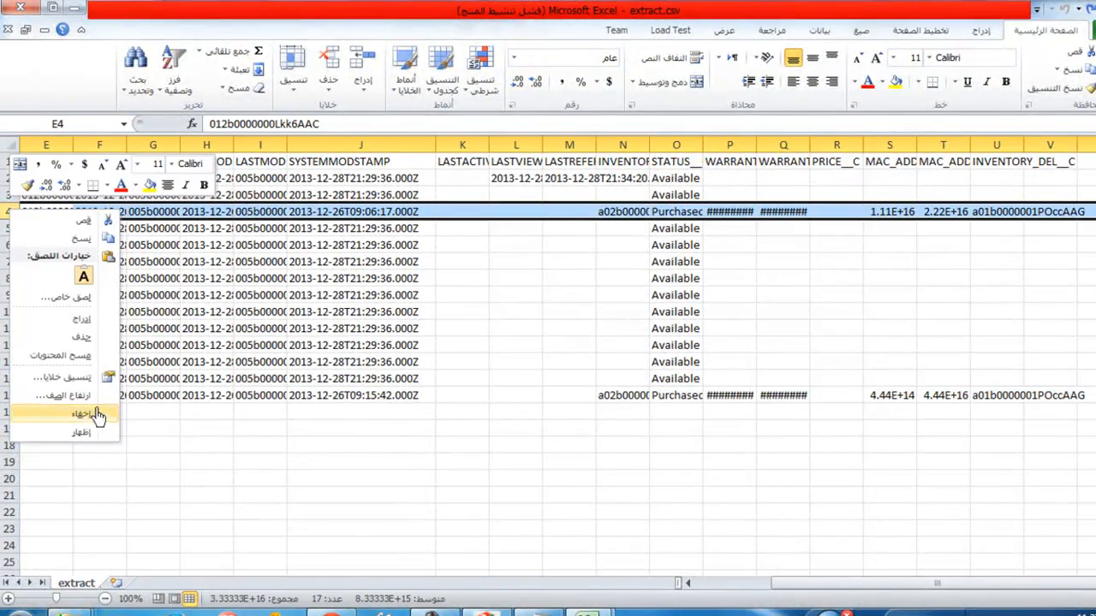
left_click(79, 341)
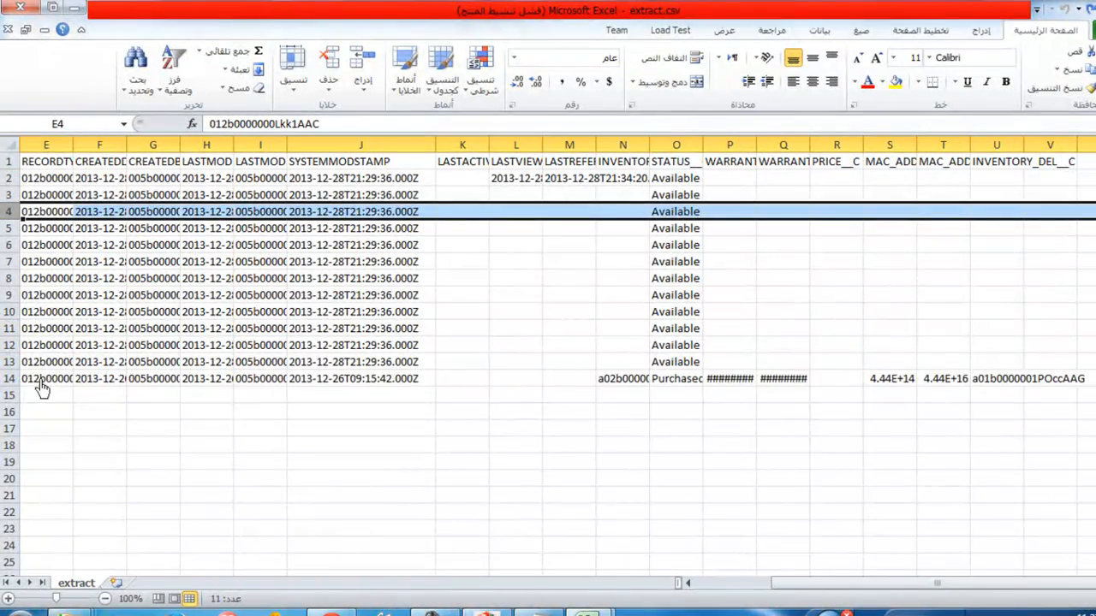
Step: Remove the Purchased record in row 14 and delete row 2, the record SZSEC10IS123802503
right_click(9, 384)
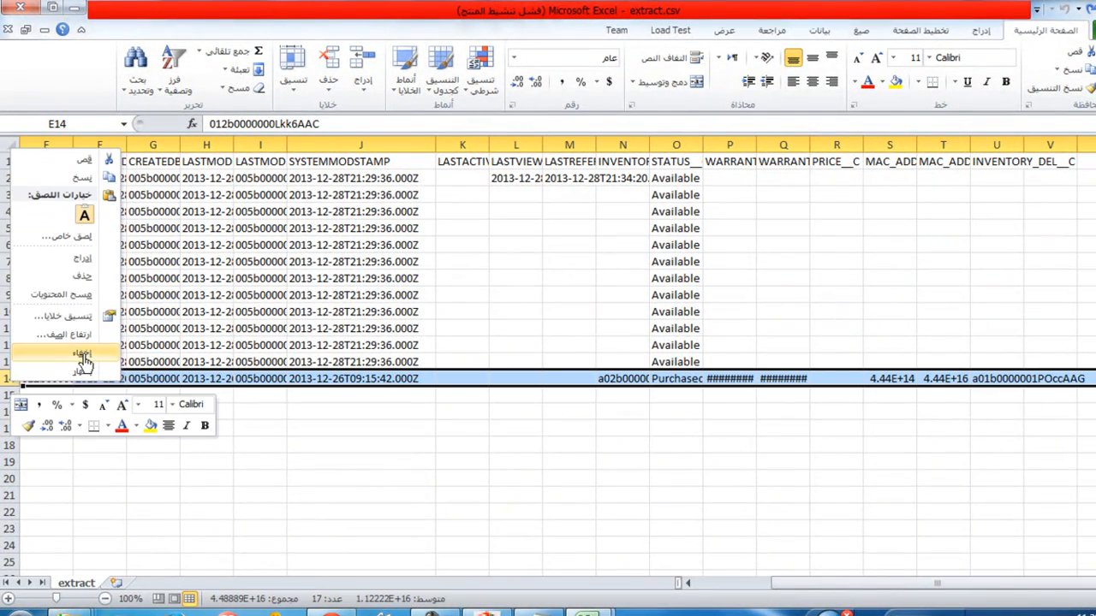
left_click(81, 295)
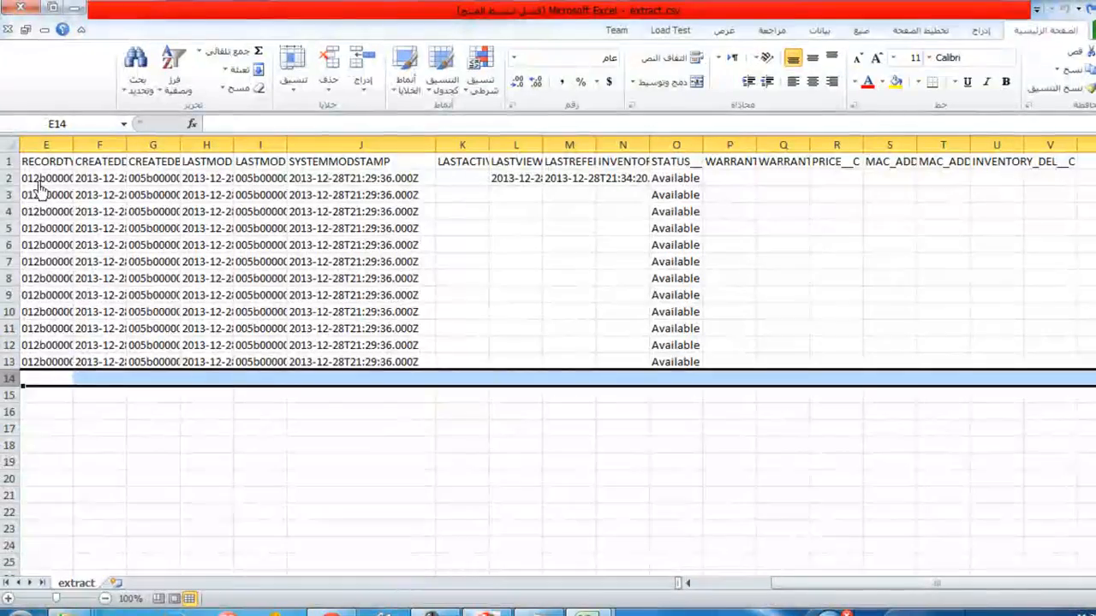
right_click(9, 185)
left_click(51, 310)
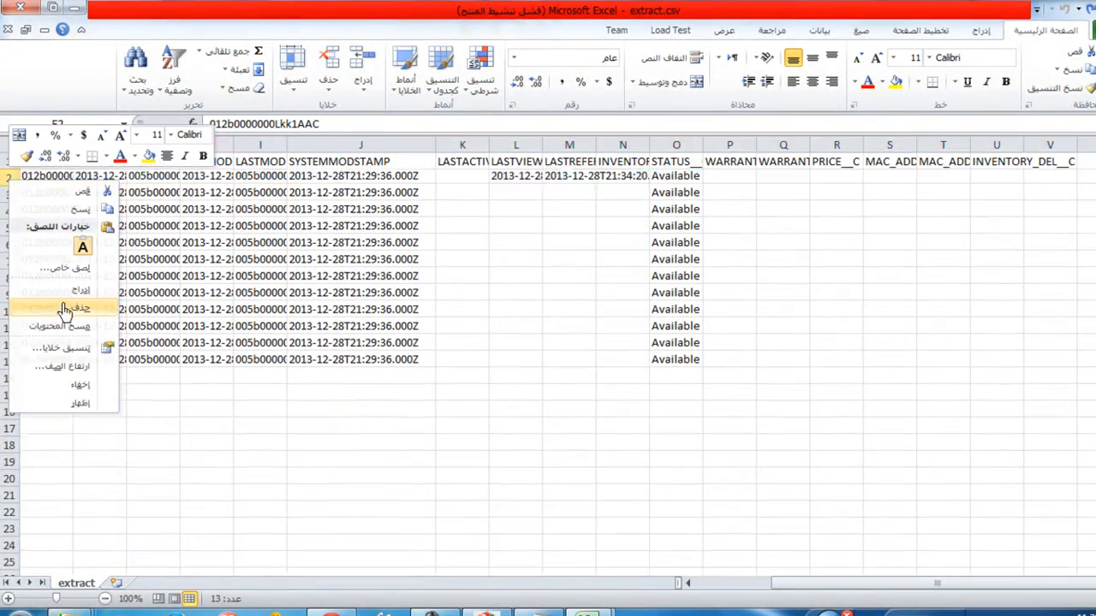
Step: Check the Ids of the remaining records from row 2 to row 12 and save extract.csv in CSV format
left_click_drag(79, 351, 17, 187)
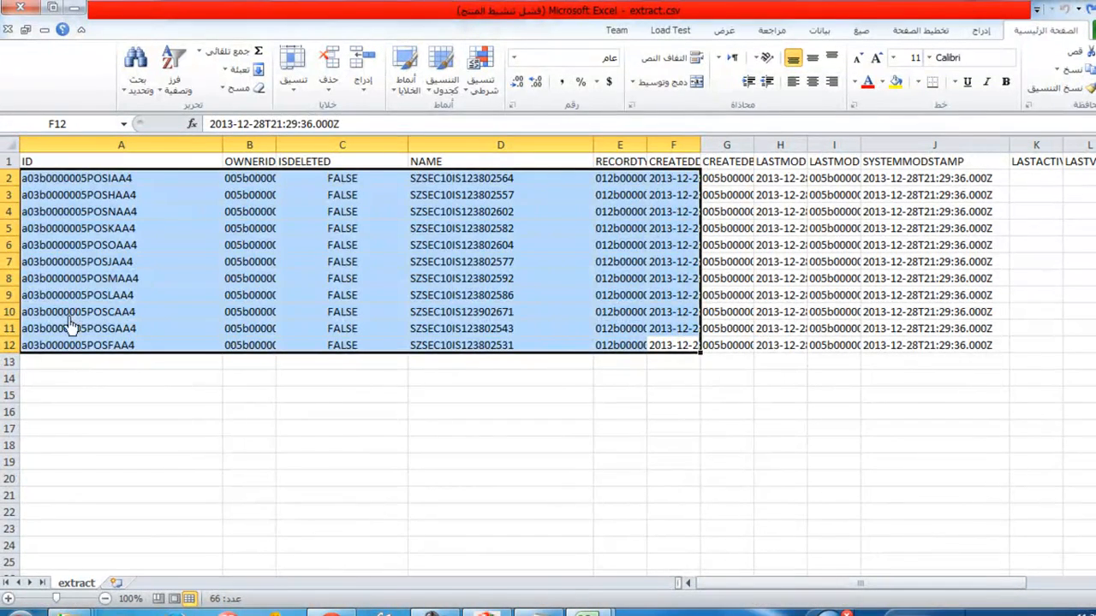
left_click(405, 414)
left_click(41, 351)
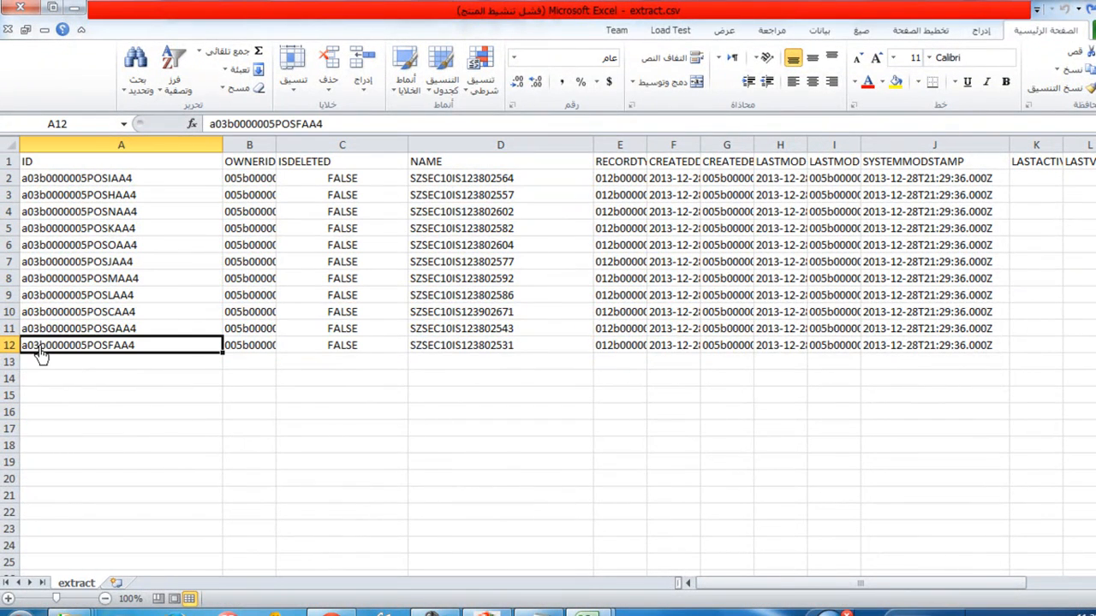
left_click(49, 185)
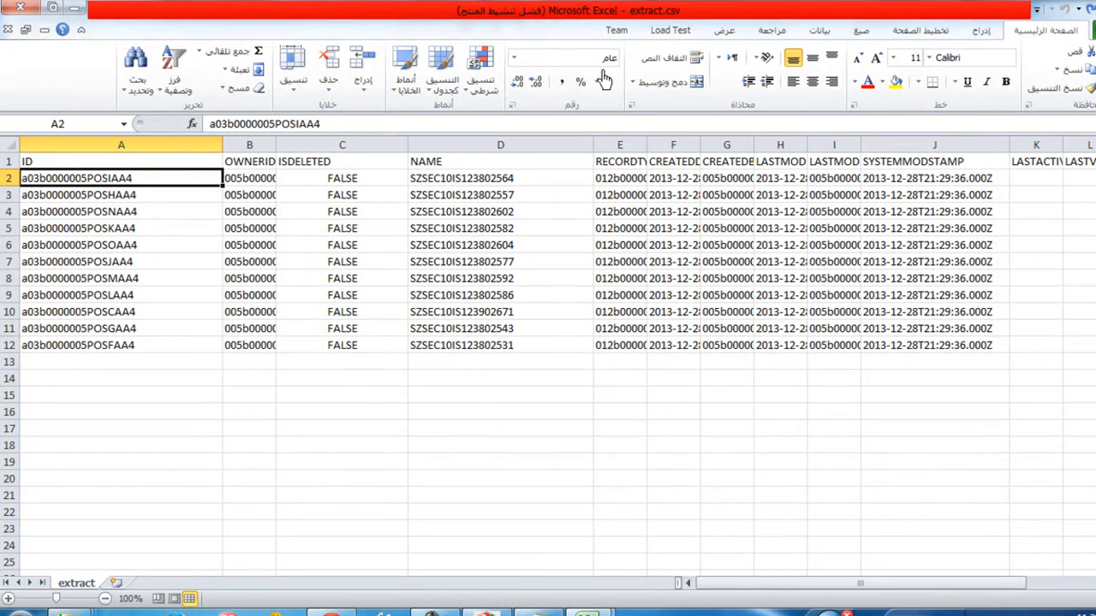
key("ctrl+s")
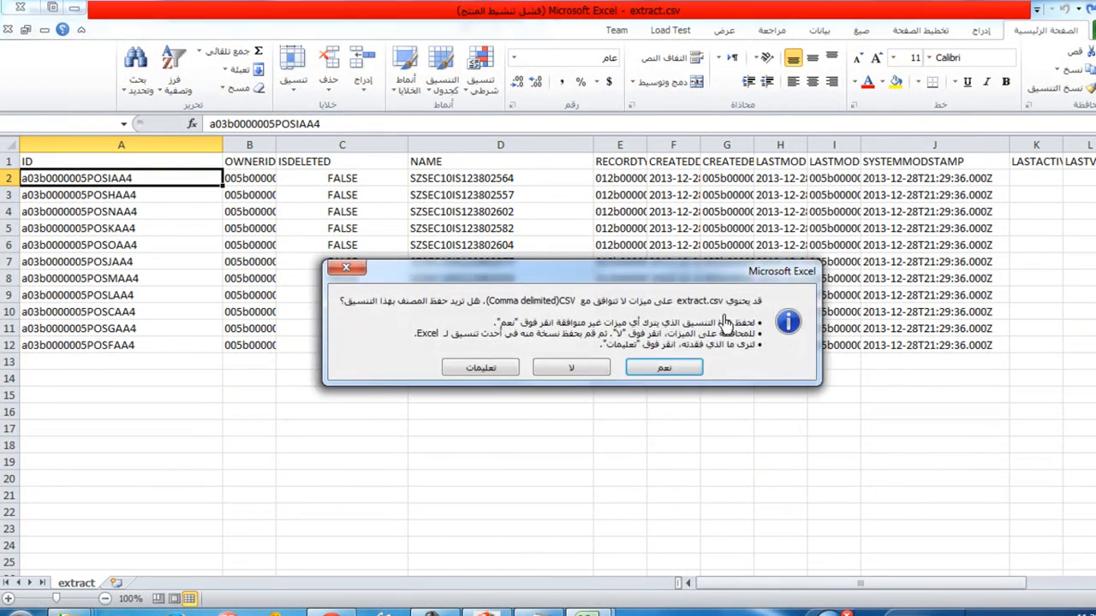
left_click(665, 370)
left_click(449, 351)
left_click(346, 336)
left_click_drag(111, 180, 222, 361)
left_click(345, 432)
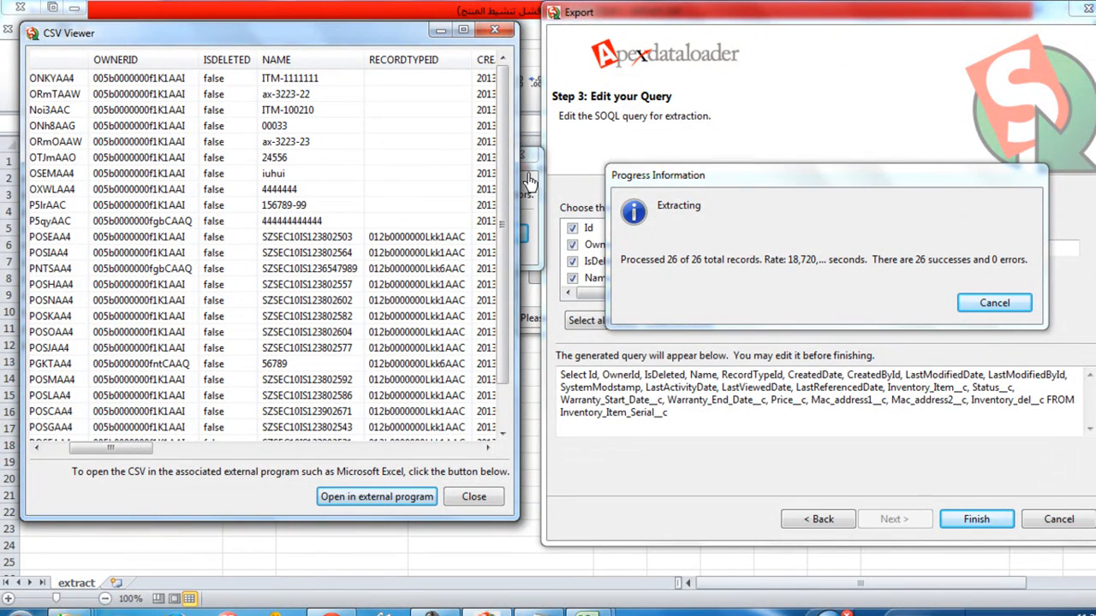
Step: Close the CSV Viewer and dismiss the export's completion notice in the Data Loader
left_click(500, 38)
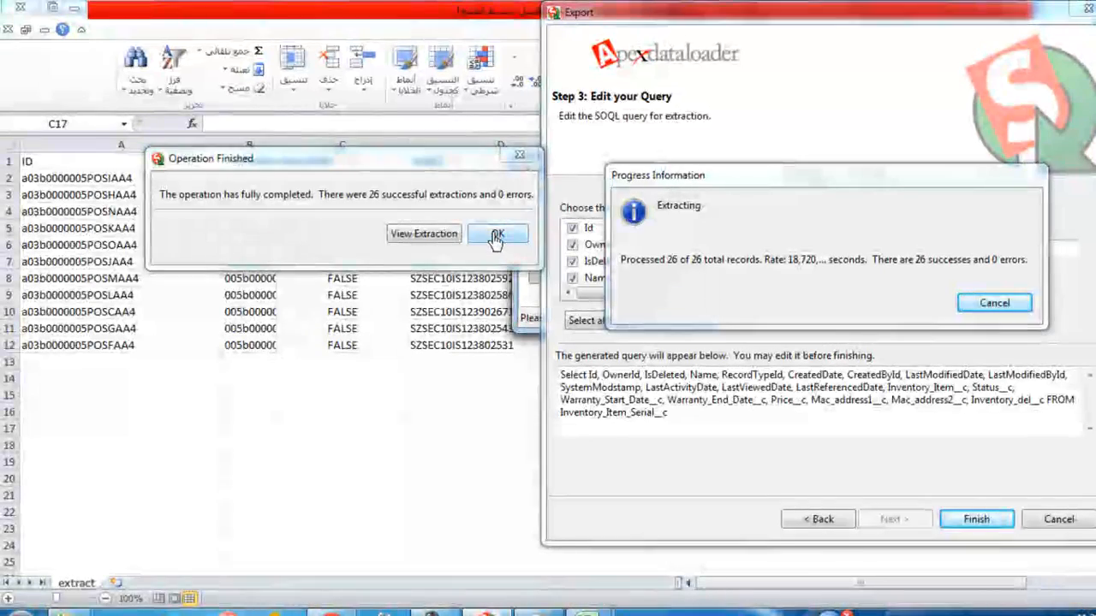
left_click(496, 236)
left_click_drag(793, 168, 446, 172)
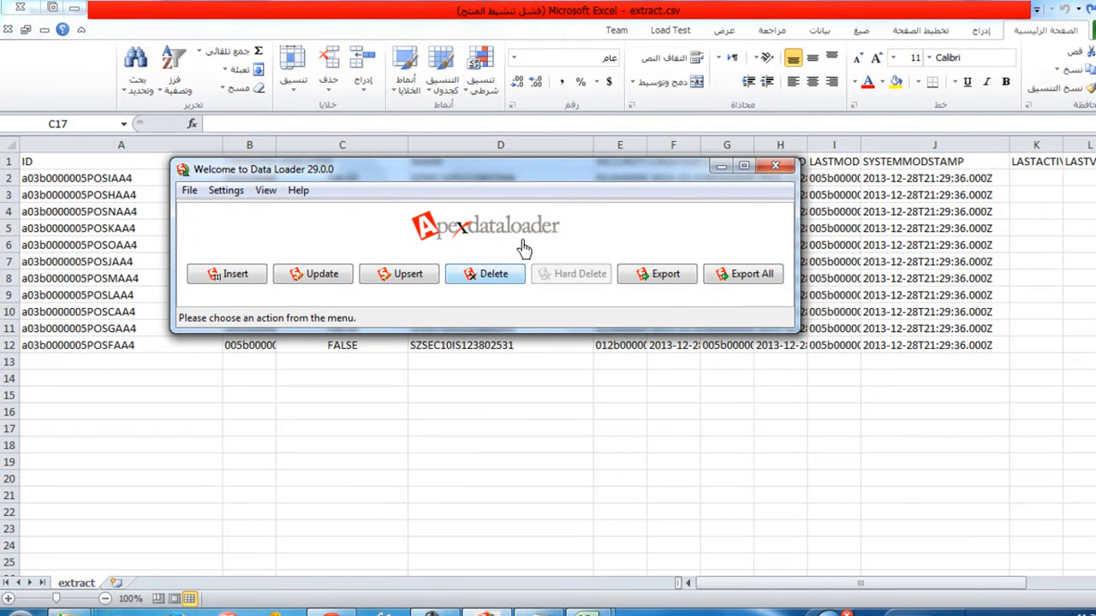
Step: Close extract.csv with its changes saved in CSV format, and minimize Excel while keeping sample.csv open
left_click(26, 8)
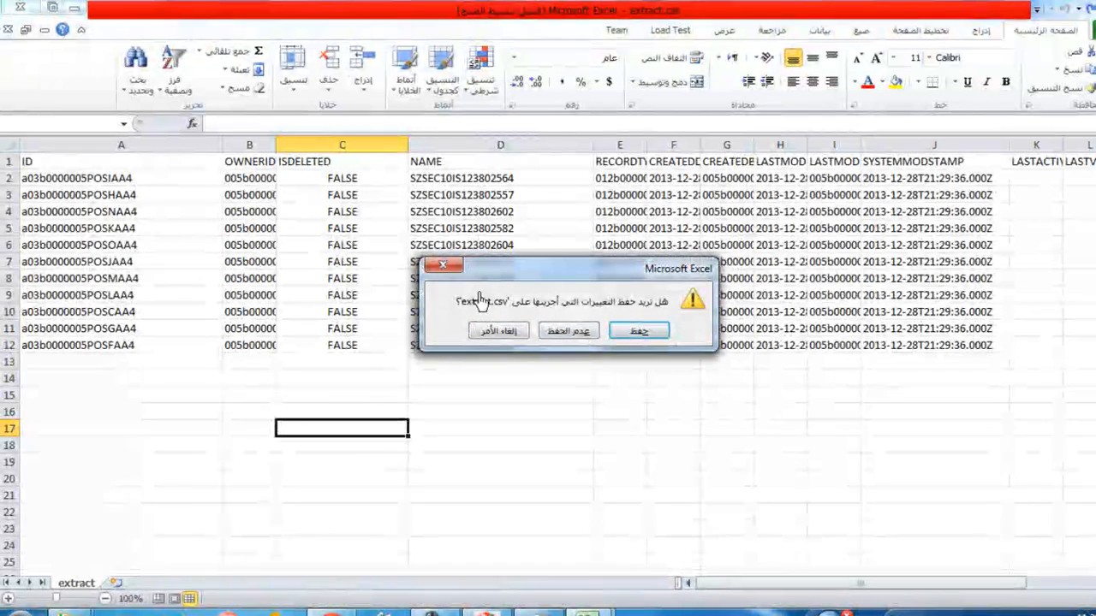
left_click(632, 334)
left_click(644, 363)
left_click(13, 10)
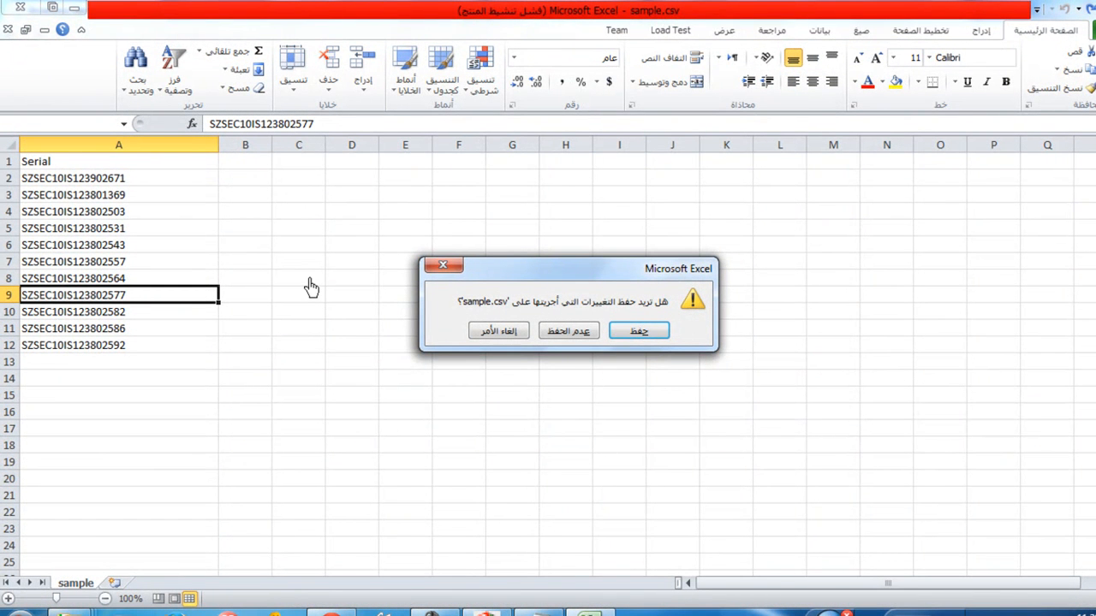
left_click(441, 265)
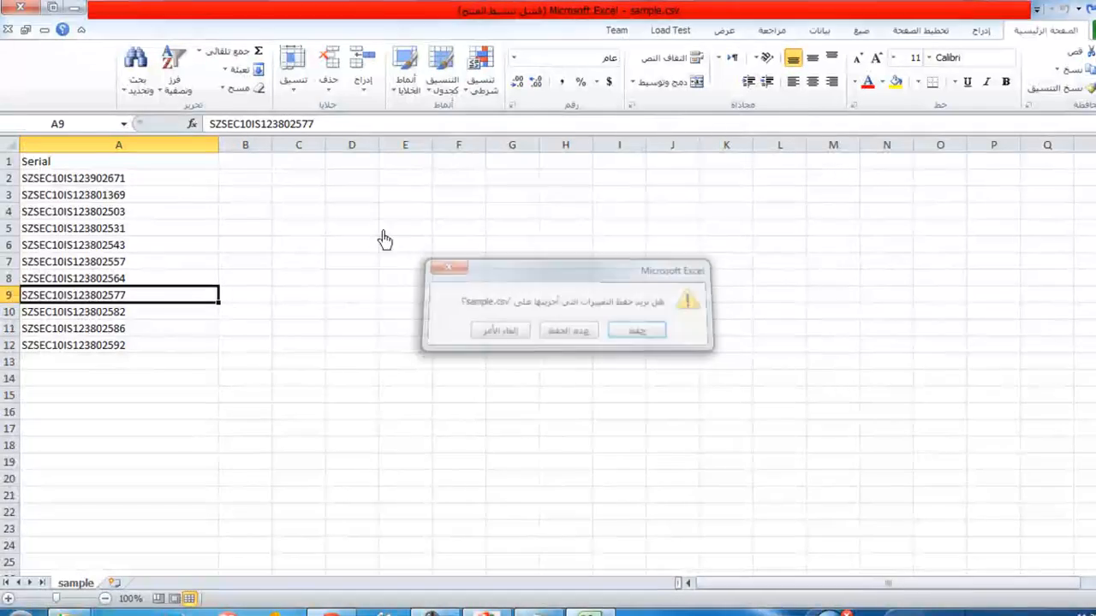
left_click(73, 8)
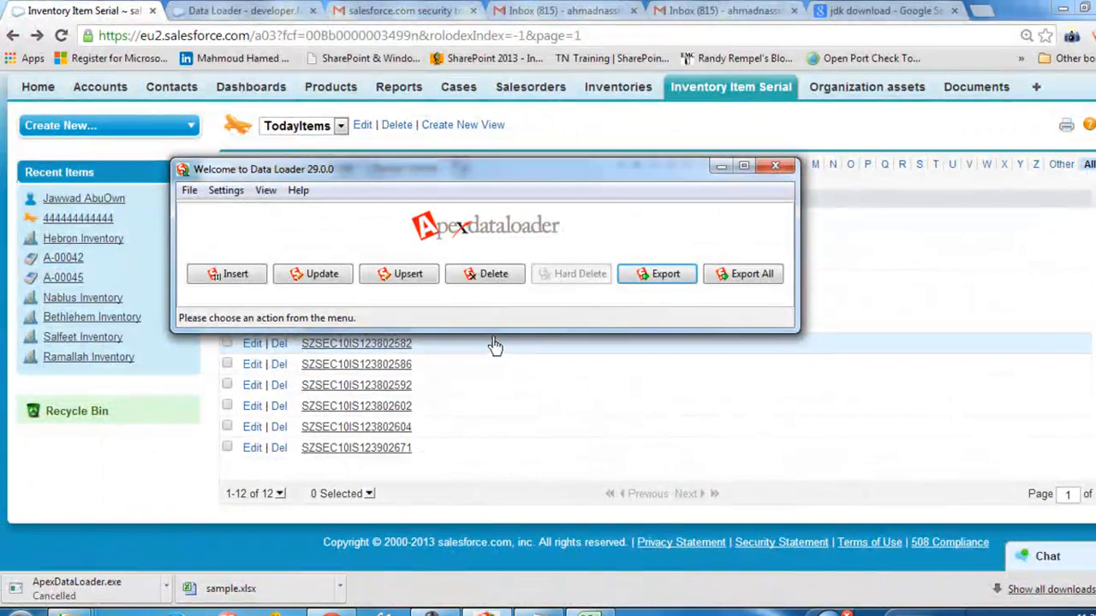
Step: Start a Delete operation in the Data Loader for Inventory Item Serial (Inventory_Item_Serial__c), using C:\salesforce dl\extract.csv as the source file
left_click(496, 289)
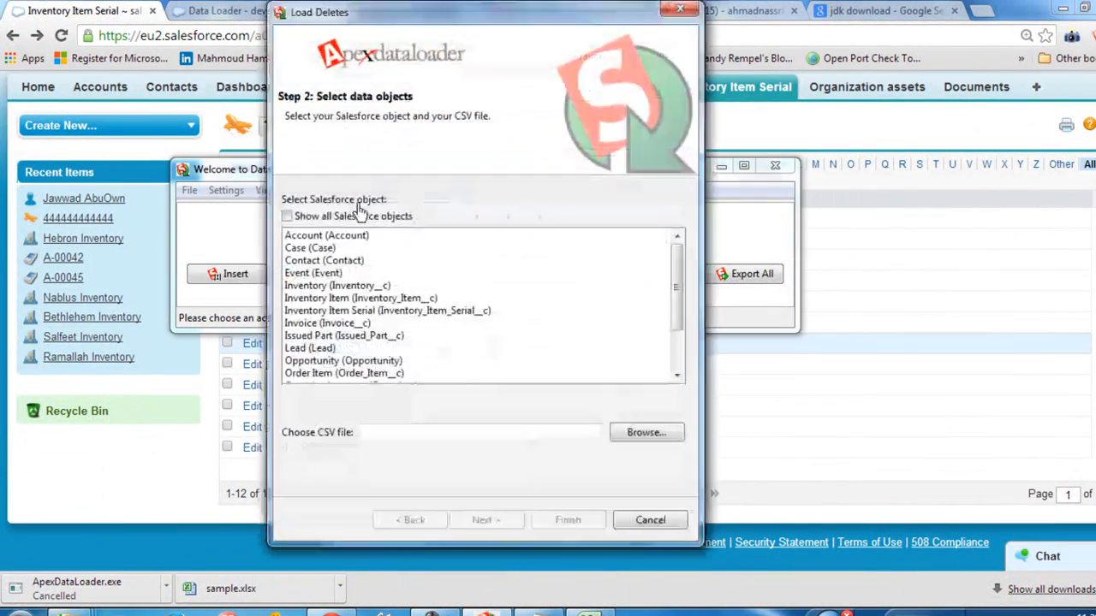
left_click(428, 317)
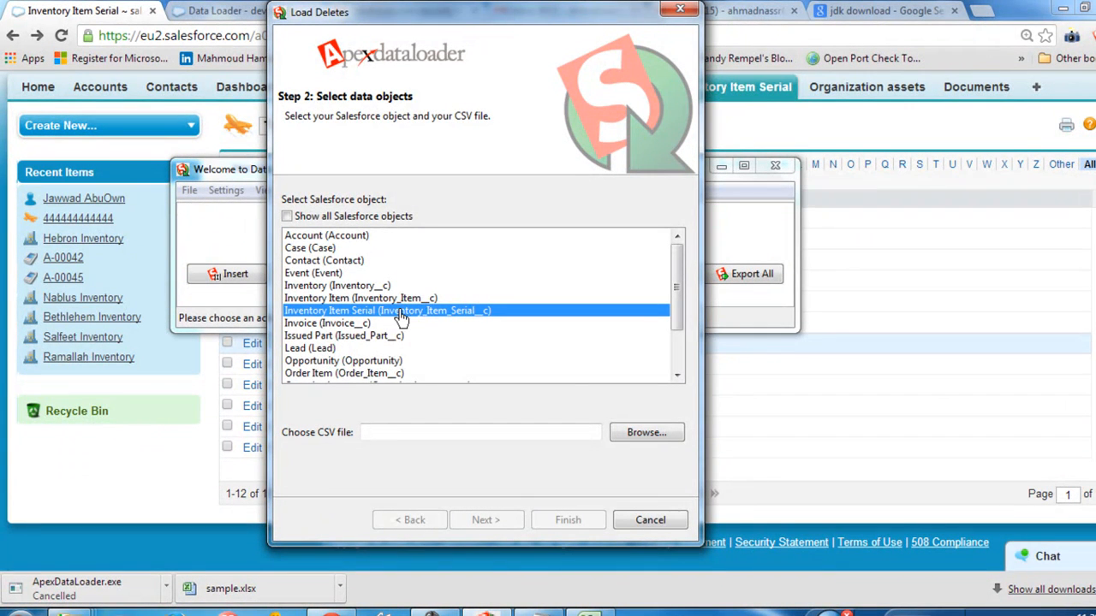
left_click(656, 433)
left_click(453, 158)
left_click(474, 144)
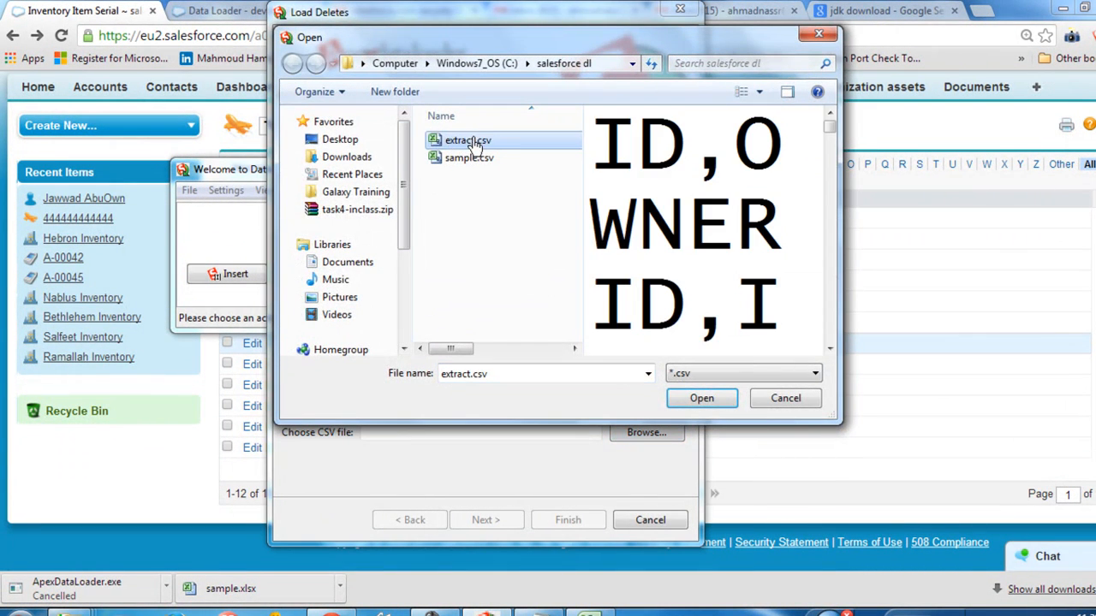
left_click(707, 402)
left_click(505, 518)
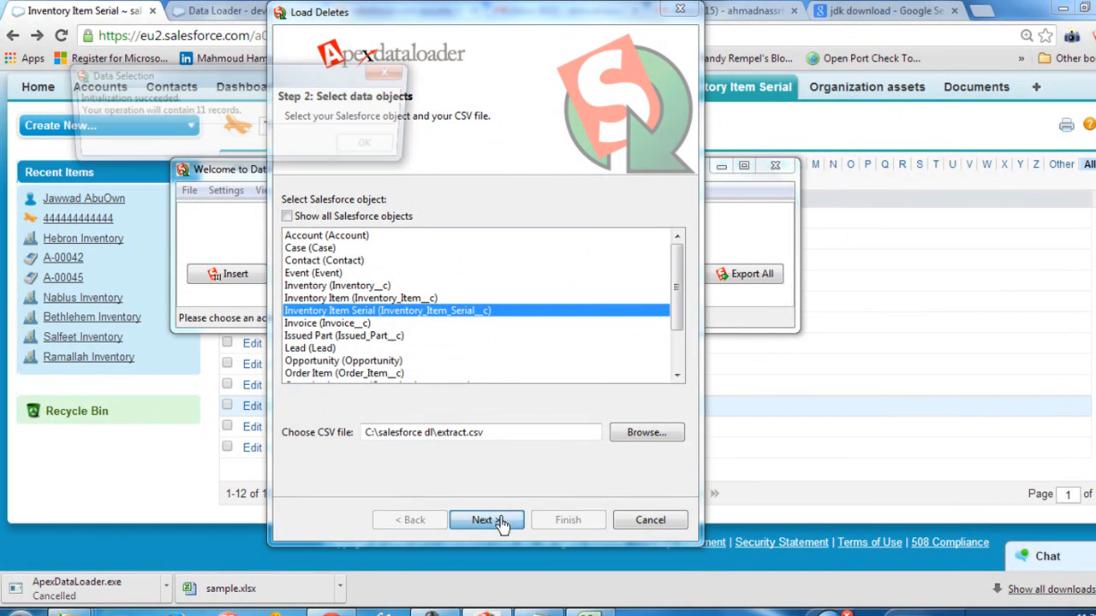
left_click(377, 147)
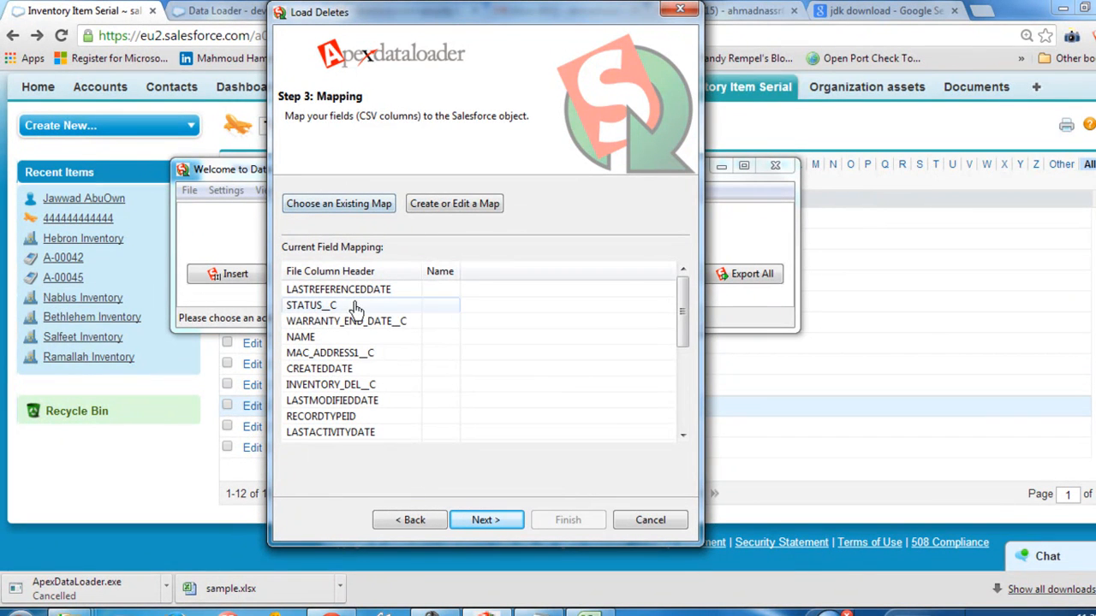
Step: Map the Salesforce Id field to the ID column of the CSV, check the resulting mapping and proceed to the final stage
left_click_drag(685, 336, 693, 419)
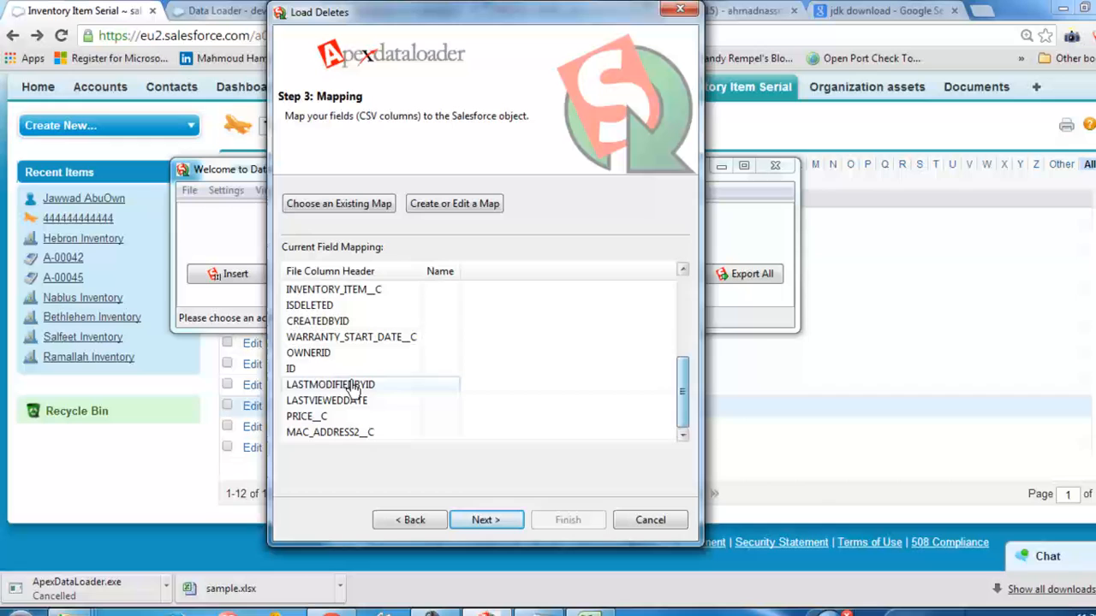
left_click(300, 369)
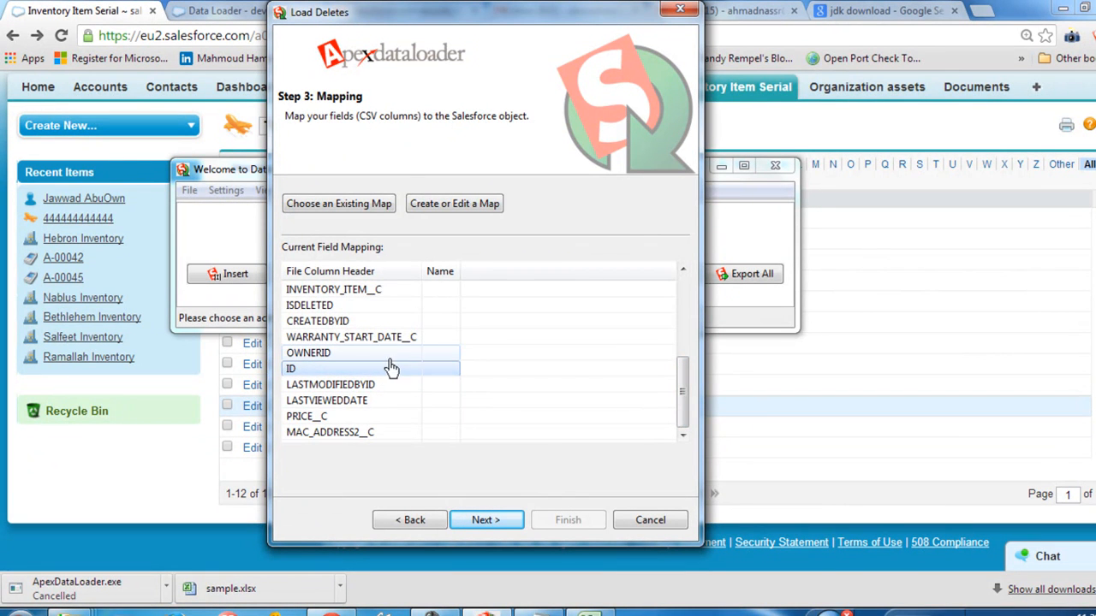
left_click(447, 204)
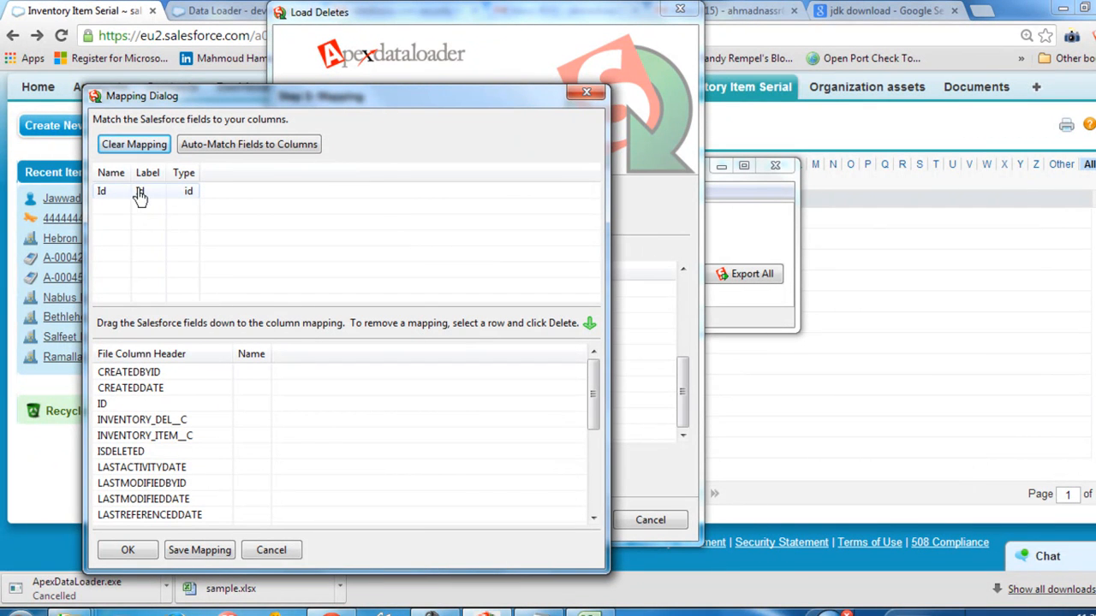
left_click_drag(123, 196, 261, 411)
mouse_move(589, 428)
left_mouse_down()
mouse_move(599, 518)
mouse_move(590, 416)
left_mouse_up()
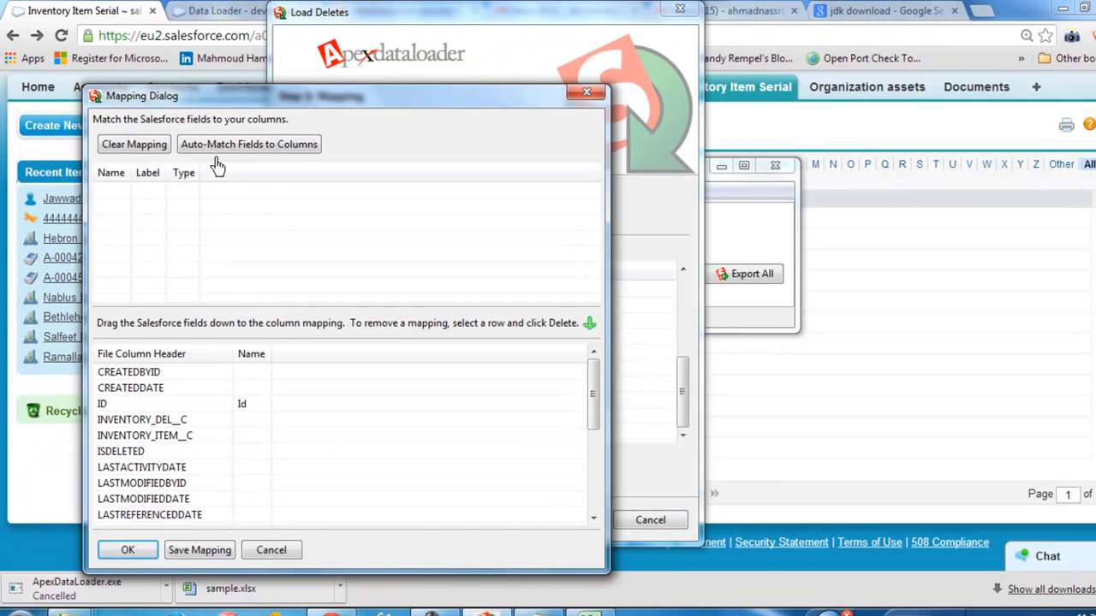
left_click(128, 552)
left_click(128, 552)
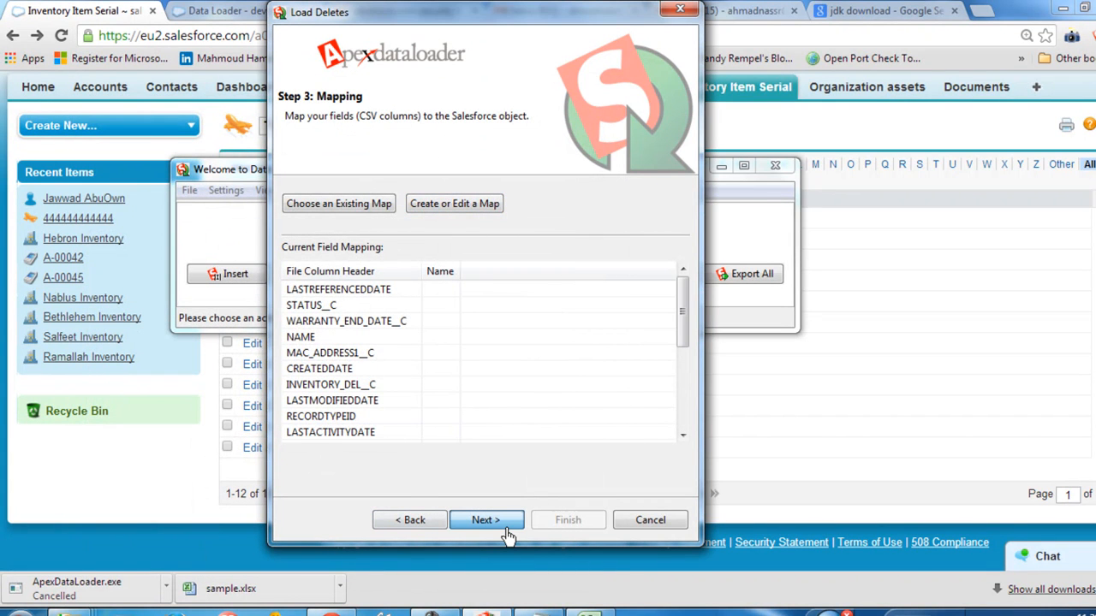
left_click_drag(682, 291, 684, 371)
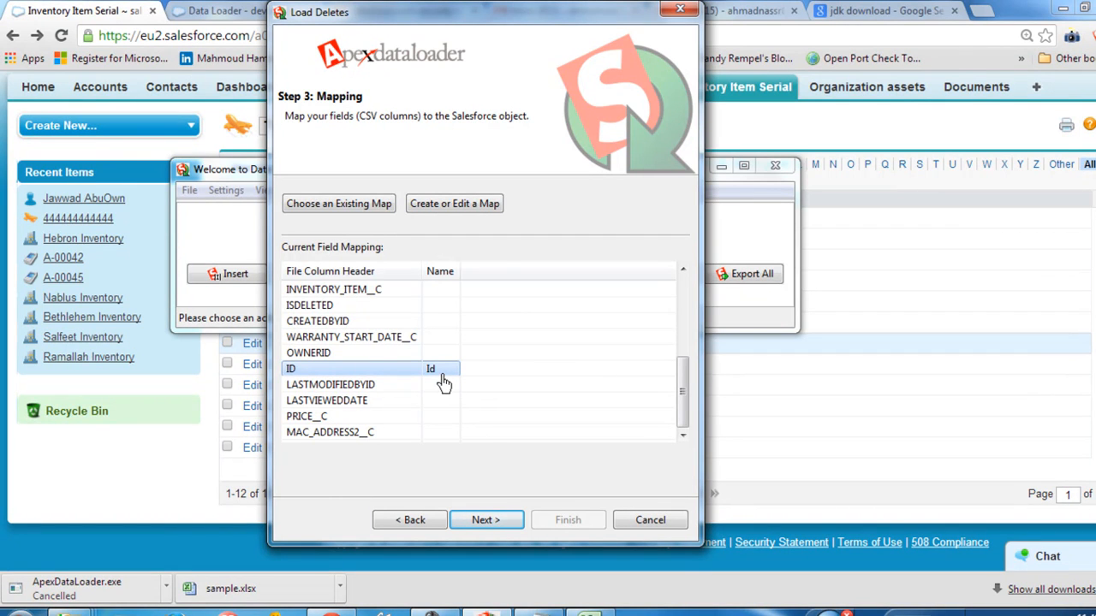
left_click(512, 522)
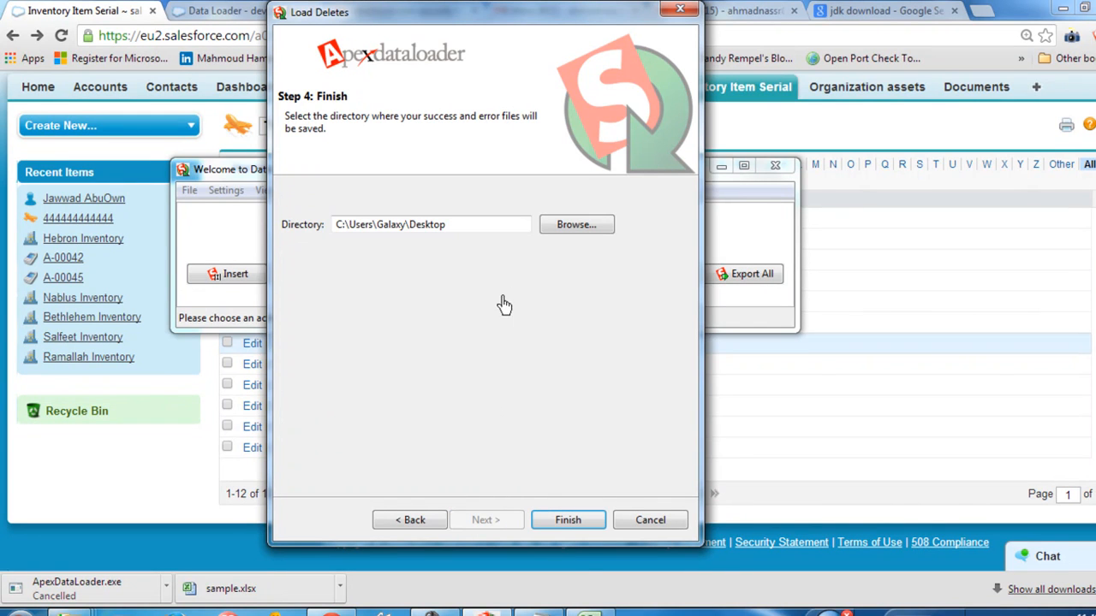
Step: Run the delete with the success and error files saved to the Desktop directory, accepting the Recycle Bin warning and closing the result notice
left_click_drag(396, 224, 497, 232)
left_click(567, 519)
left_click(630, 378)
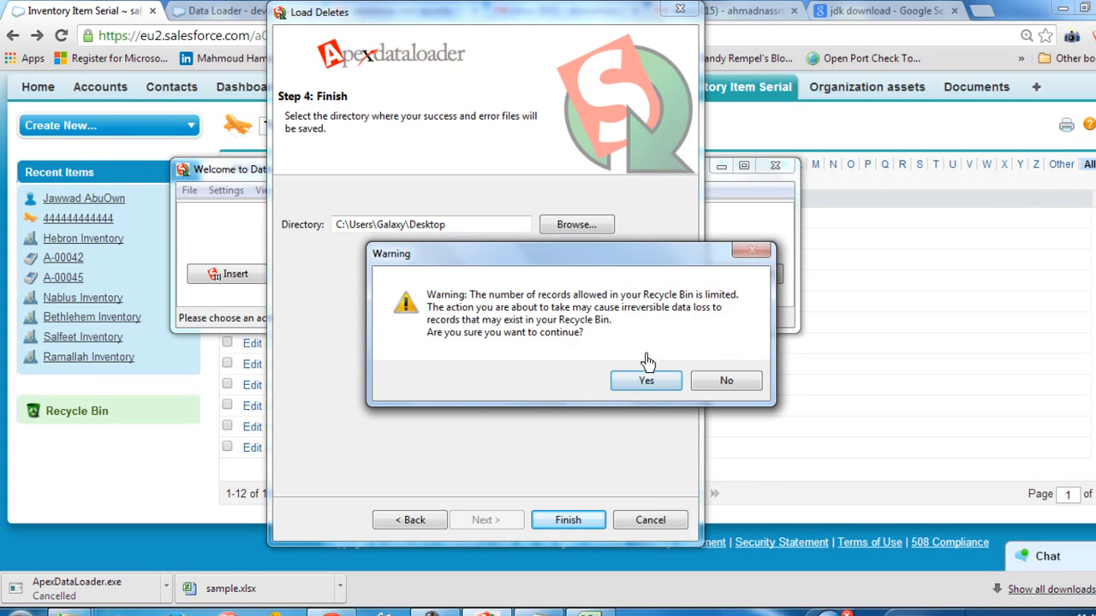
left_click(647, 384)
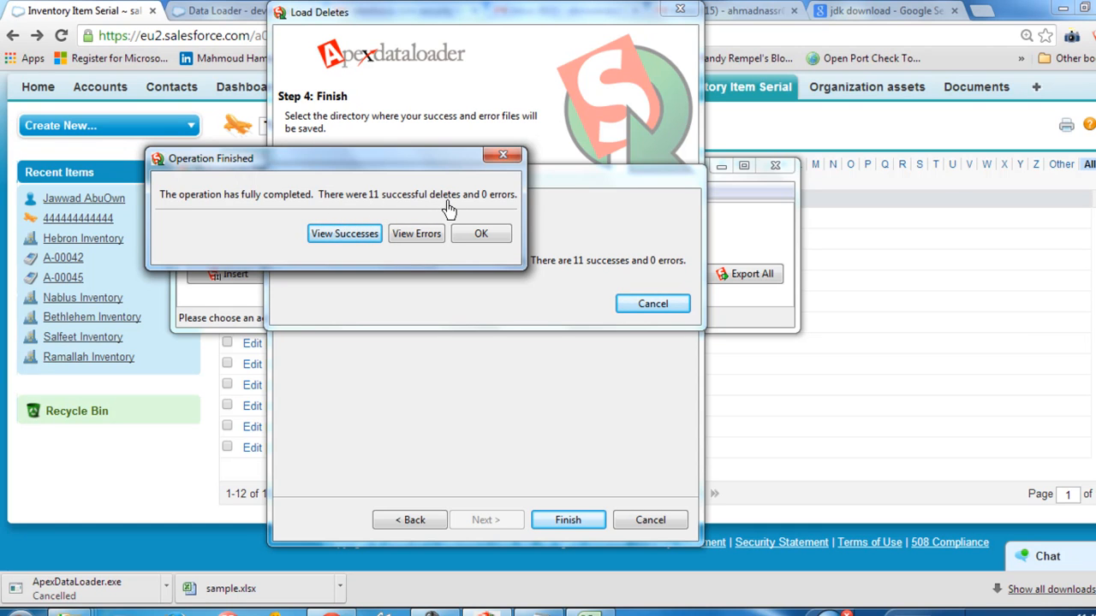
left_click(482, 244)
left_click(482, 243)
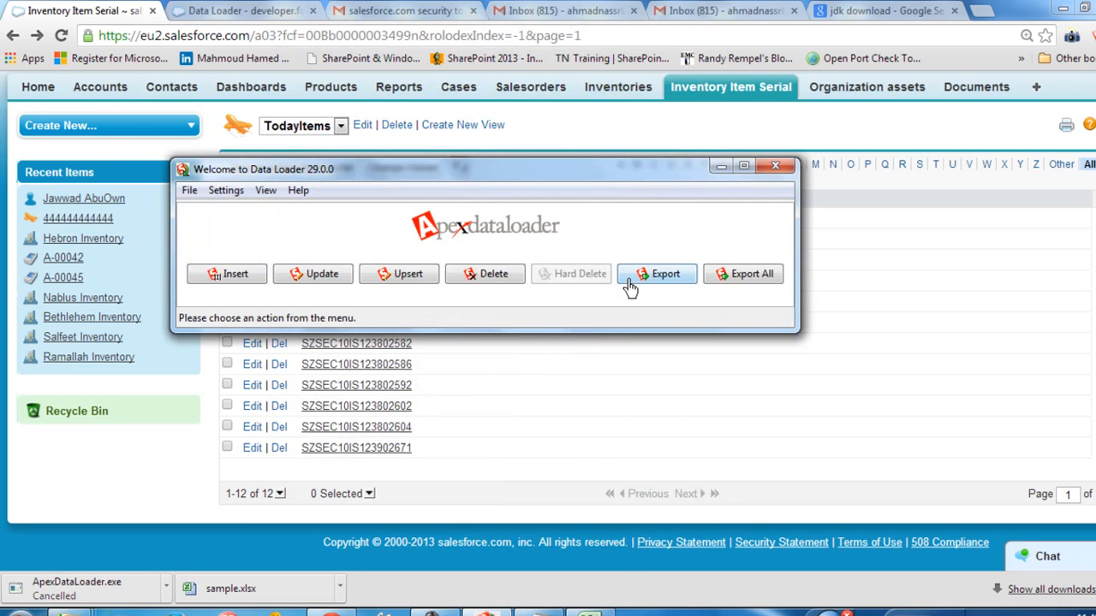
Step: Bring the Salesforce page forward from behind the Data Loader and refresh the TodayItems list of inventory item serials
left_click_drag(390, 178, 508, 172)
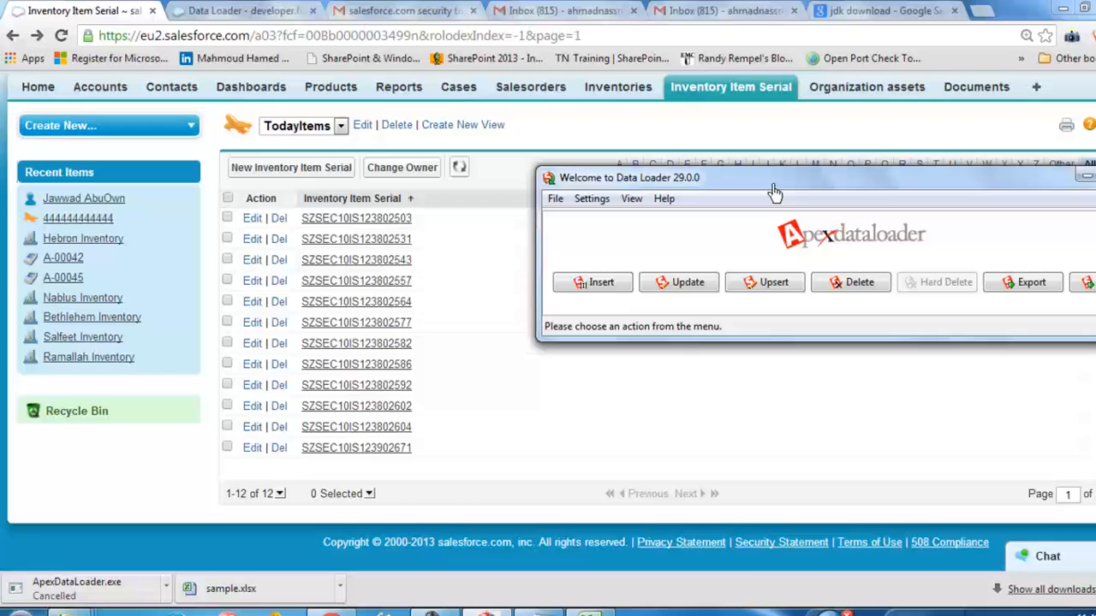
left_click(513, 168)
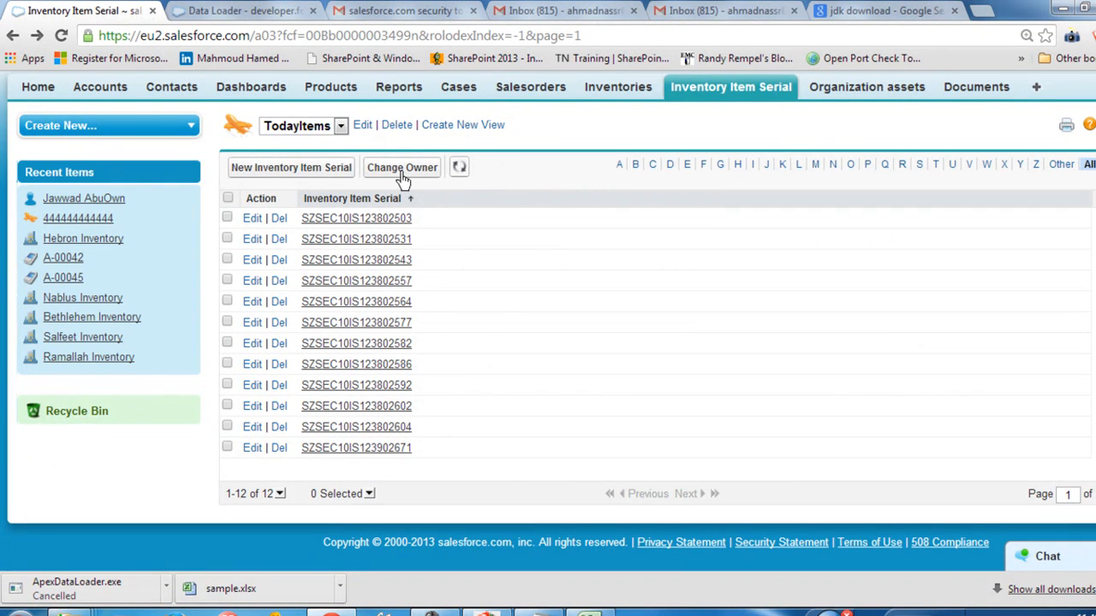
left_click(459, 171)
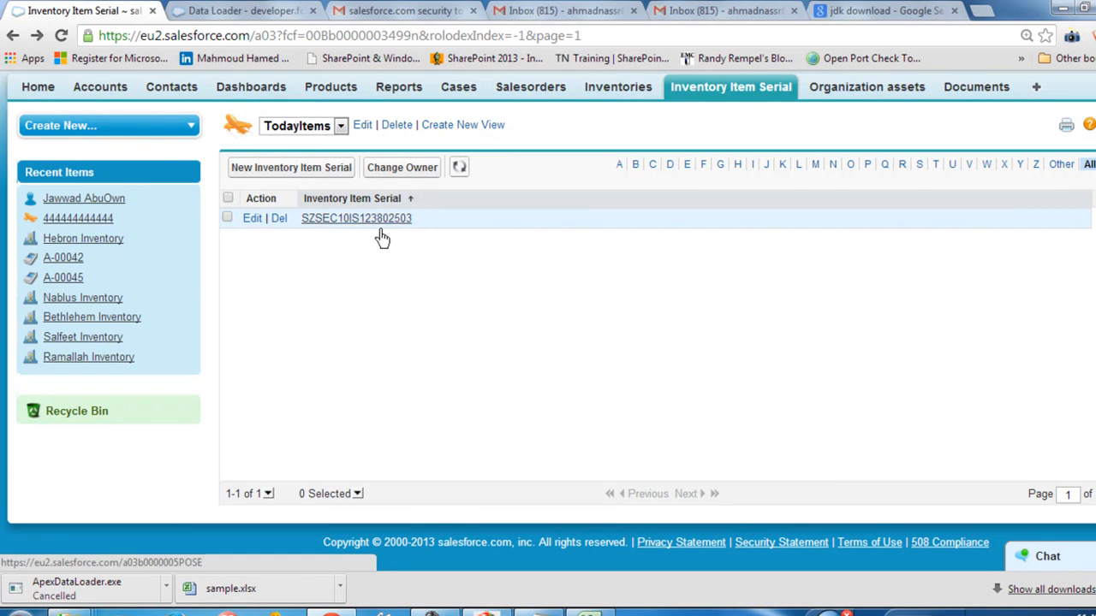
Step: Edit serial SZSEC10IS123802503, set its Inventory Item to ITM-00000000 and its Inventory to Ramallah Inventory, and save the record
left_click(368, 223)
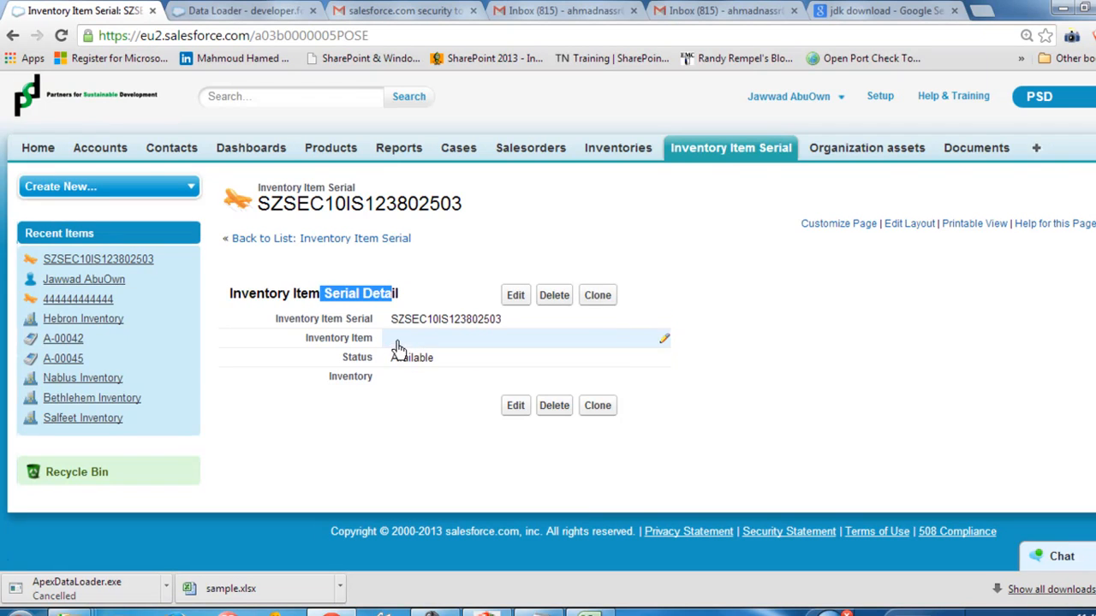
left_click(516, 296)
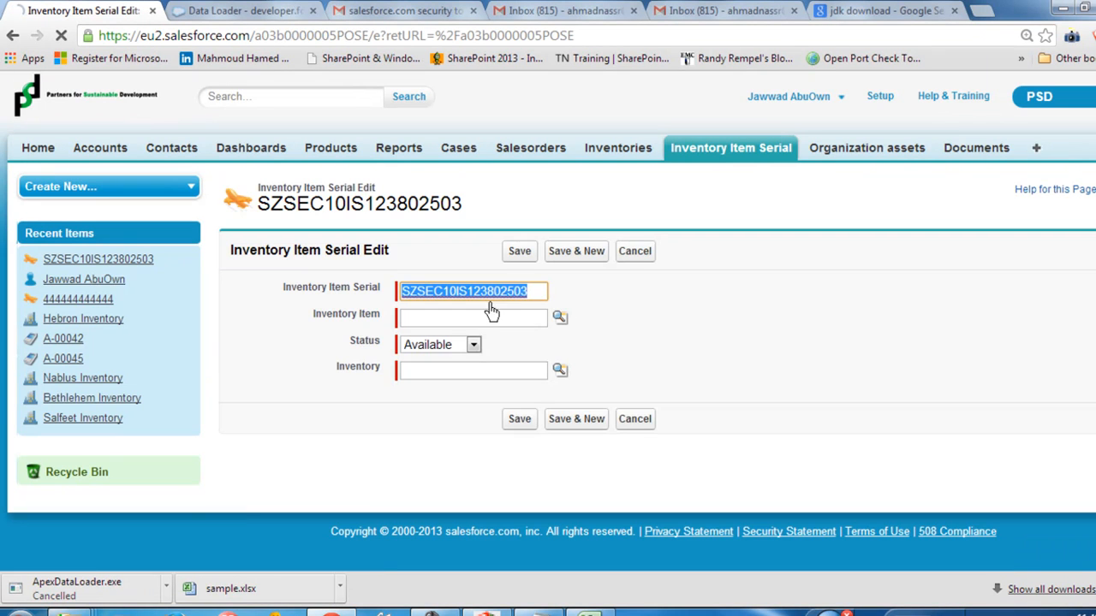
left_click(559, 317)
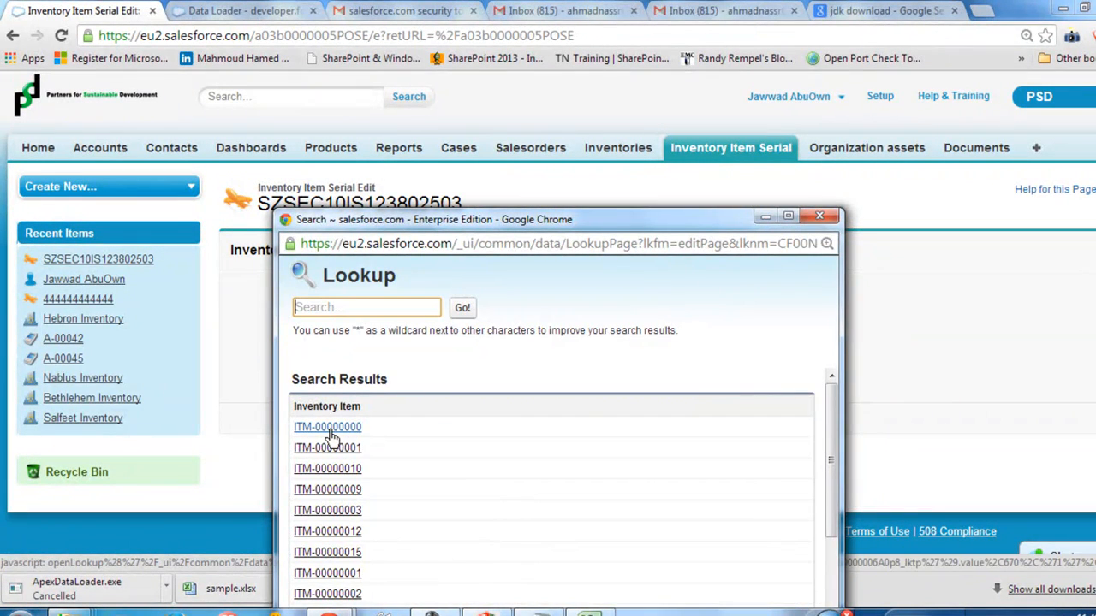
left_click(338, 429)
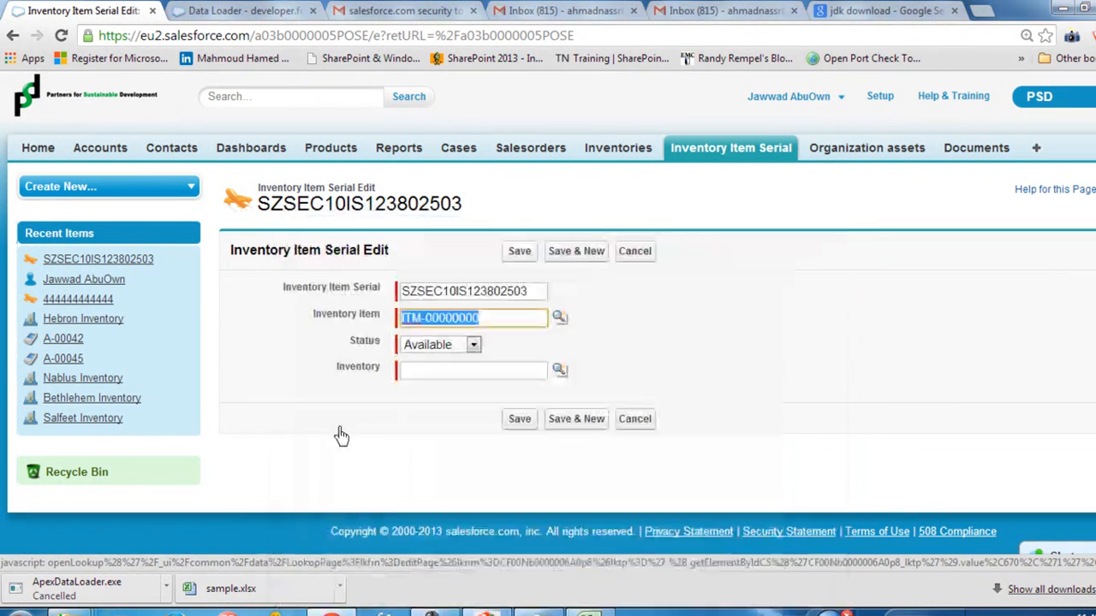
left_click(559, 372)
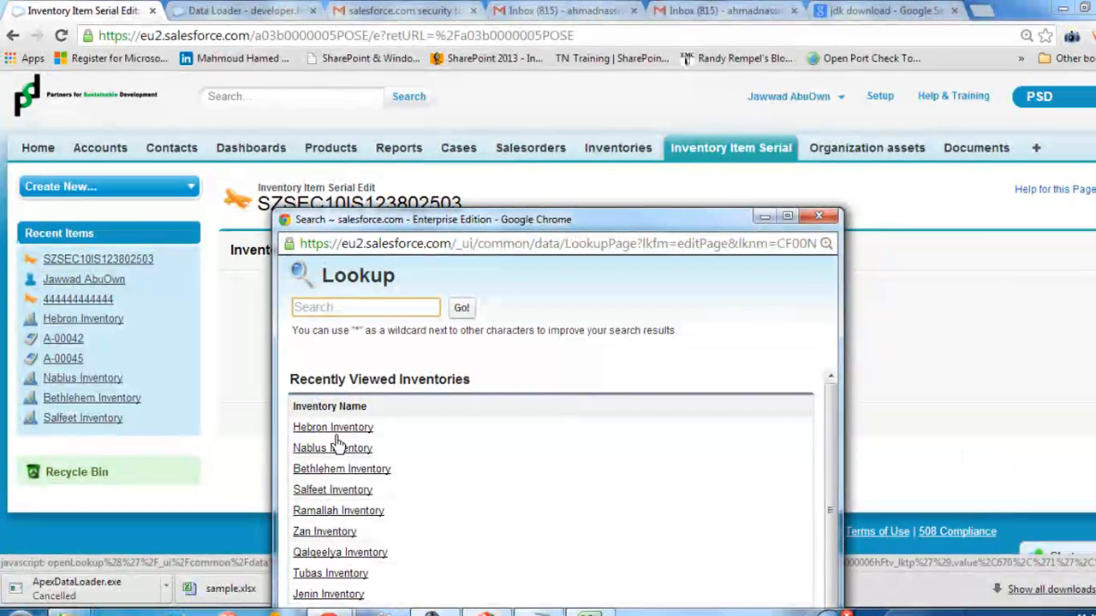
left_click(322, 512)
left_click(521, 252)
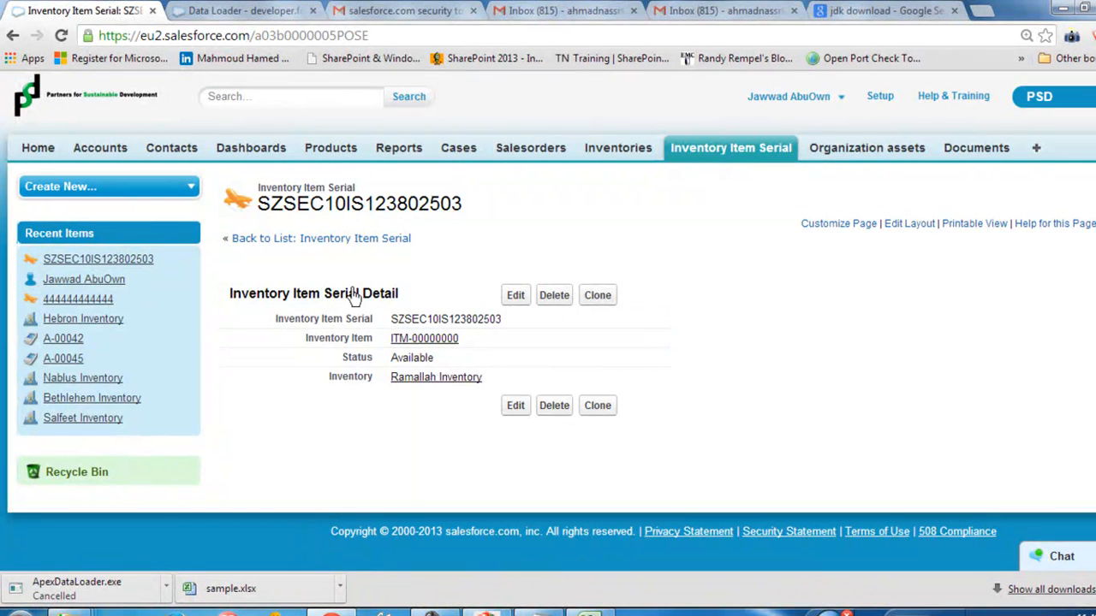
Step: Reopen serial SZSEC10IS123802503 from the recent Inventory Item Serial records and review its details
left_click(772, 148)
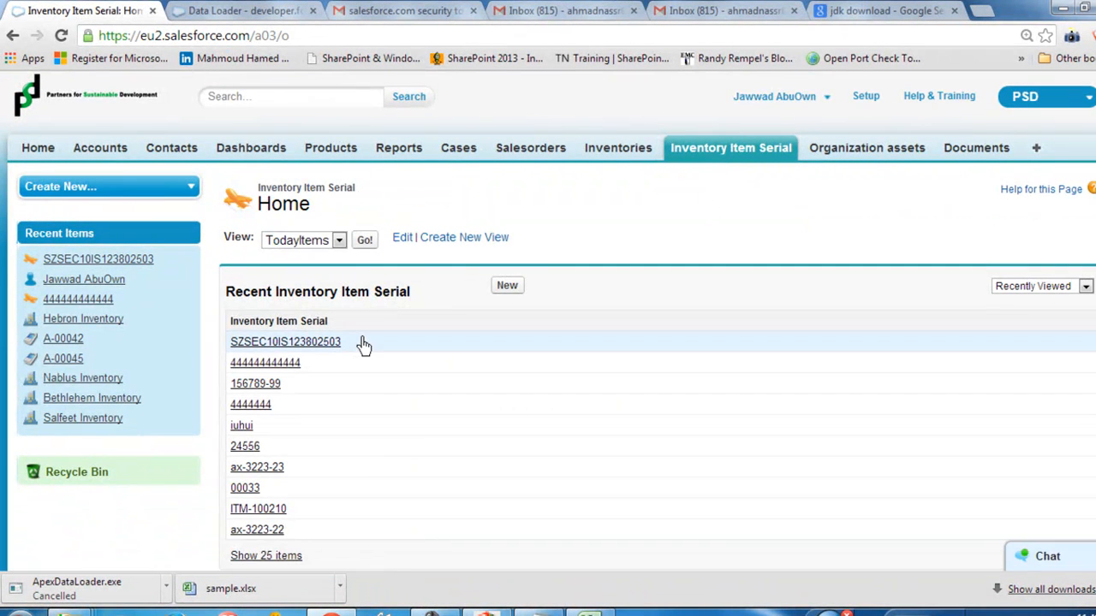
left_click(283, 343)
left_click_drag(416, 275, 468, 405)
left_click(393, 441)
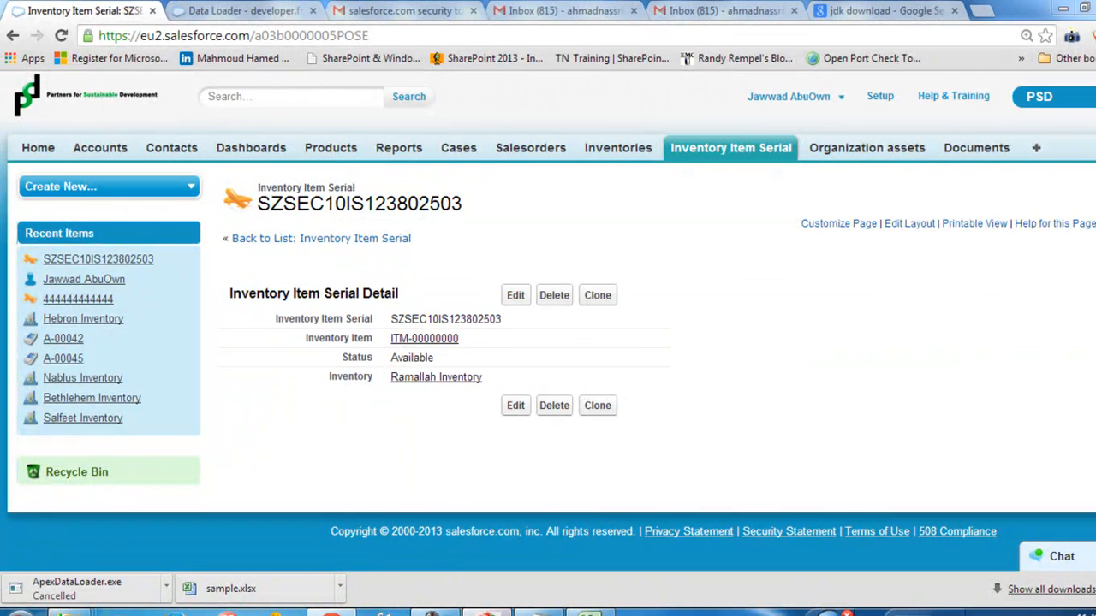
left_click_drag(728, 184, 498, 182)
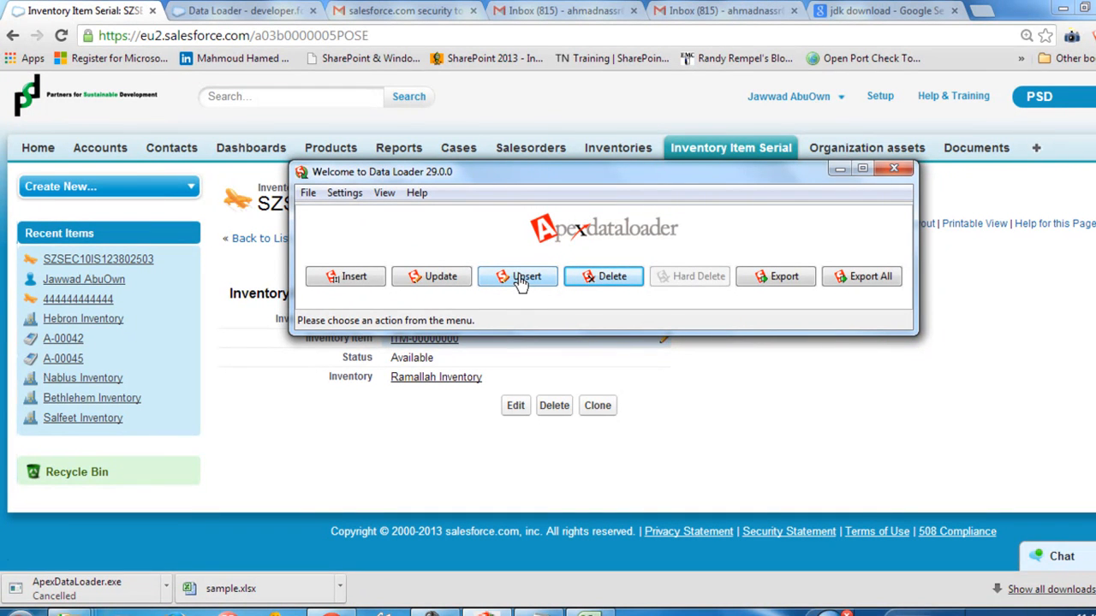
Step: Switch to Data Loader and start an export of the Inventory Item Serial object to extract.csv, replacing the existing file
left_click(779, 282)
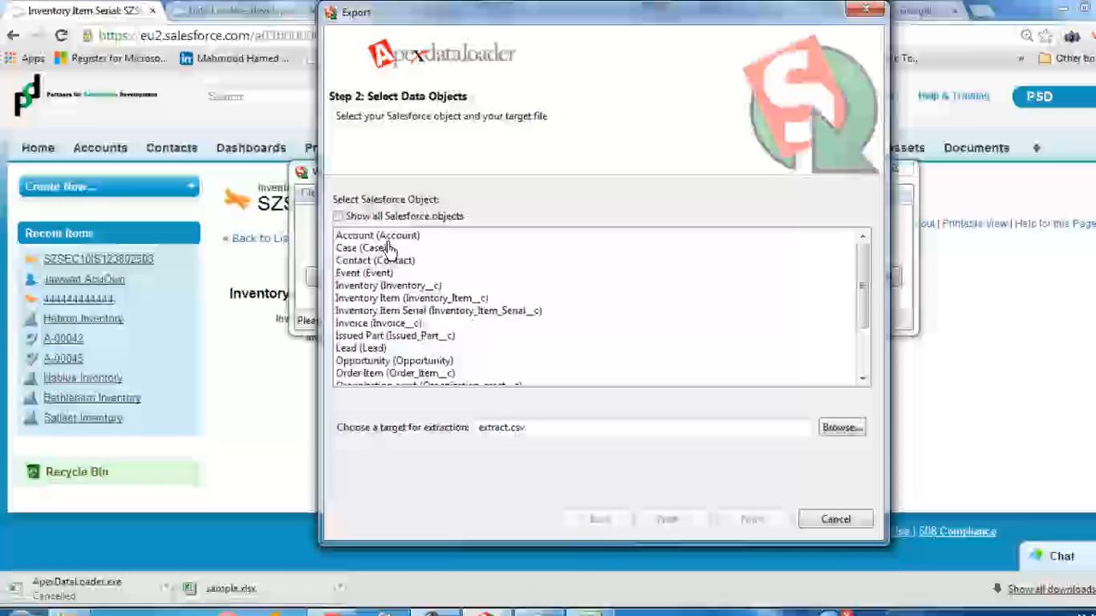
left_click(454, 310)
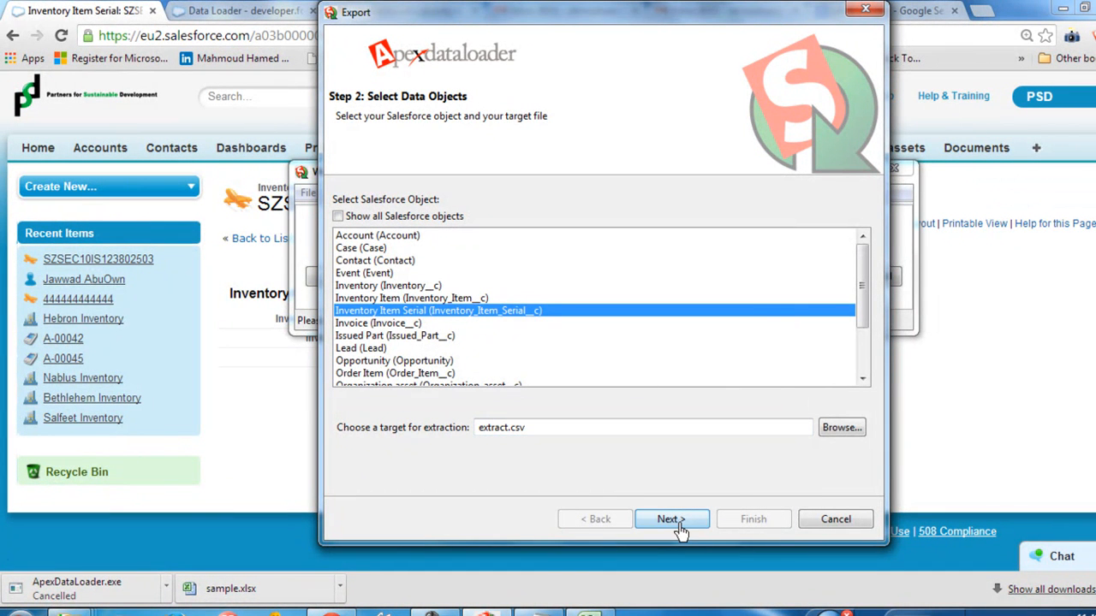
left_click(707, 524)
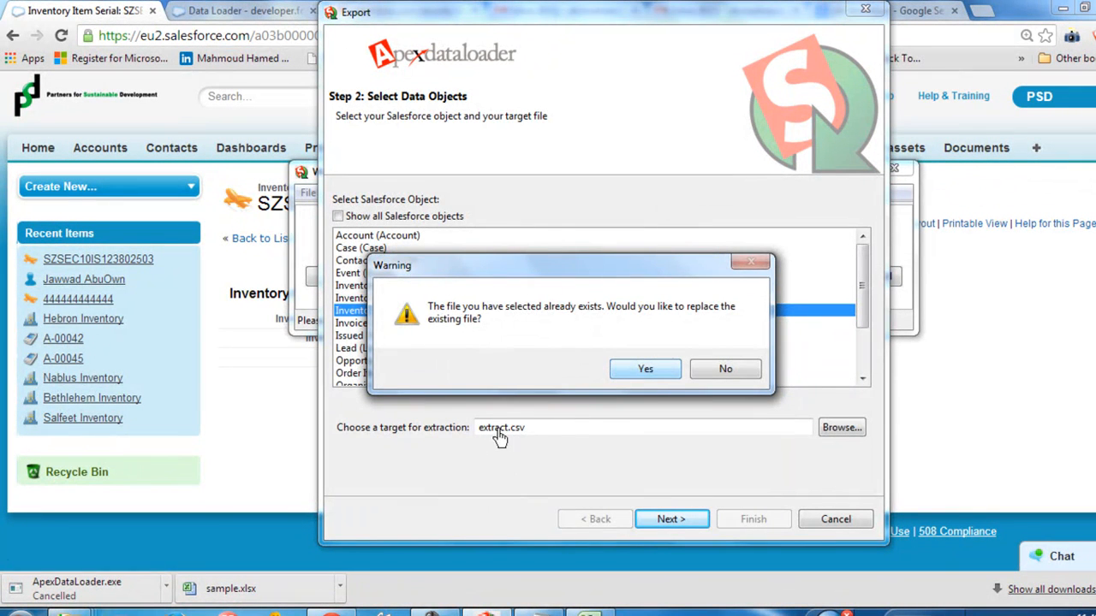
left_click(645, 372)
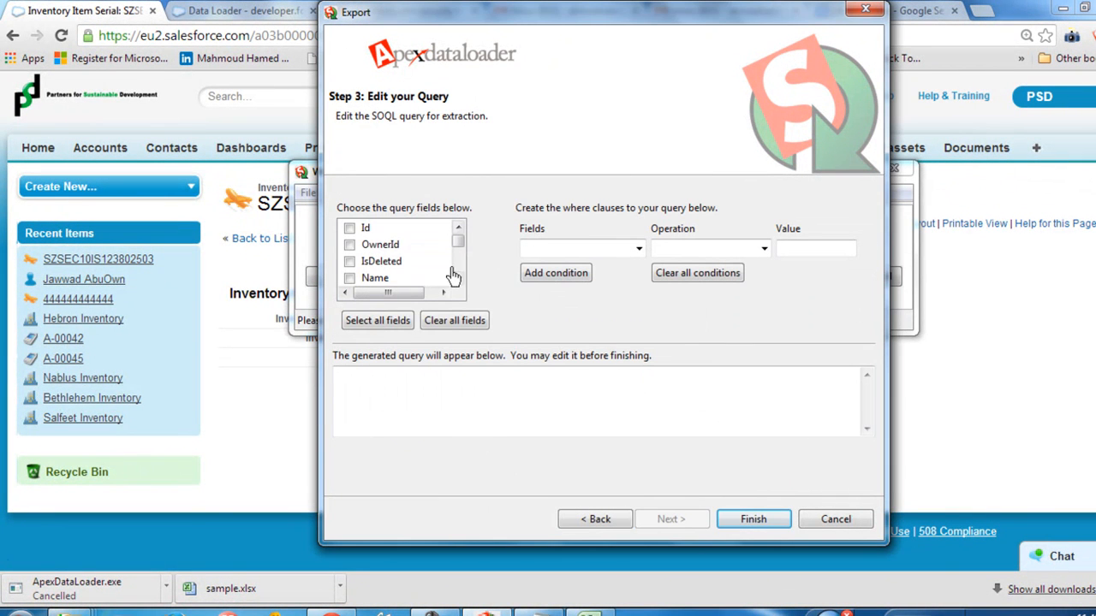
Step: Include all fields in the export query and set its condition to the Name field with the equals operation
left_click(378, 320)
left_click(638, 248)
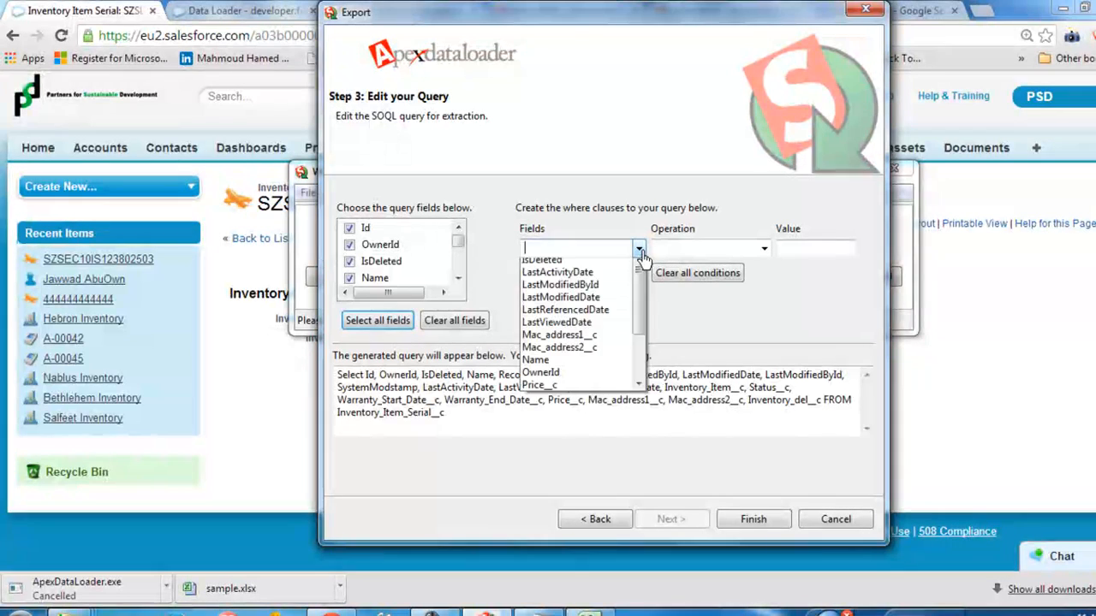
left_click_drag(643, 345, 644, 376)
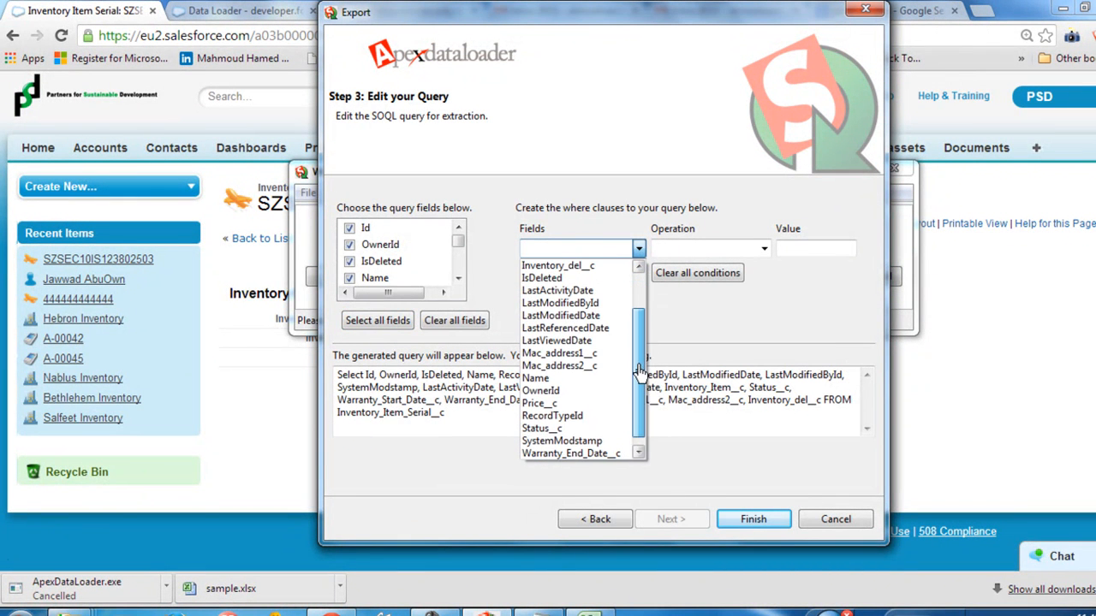
left_click(539, 378)
left_click(765, 254)
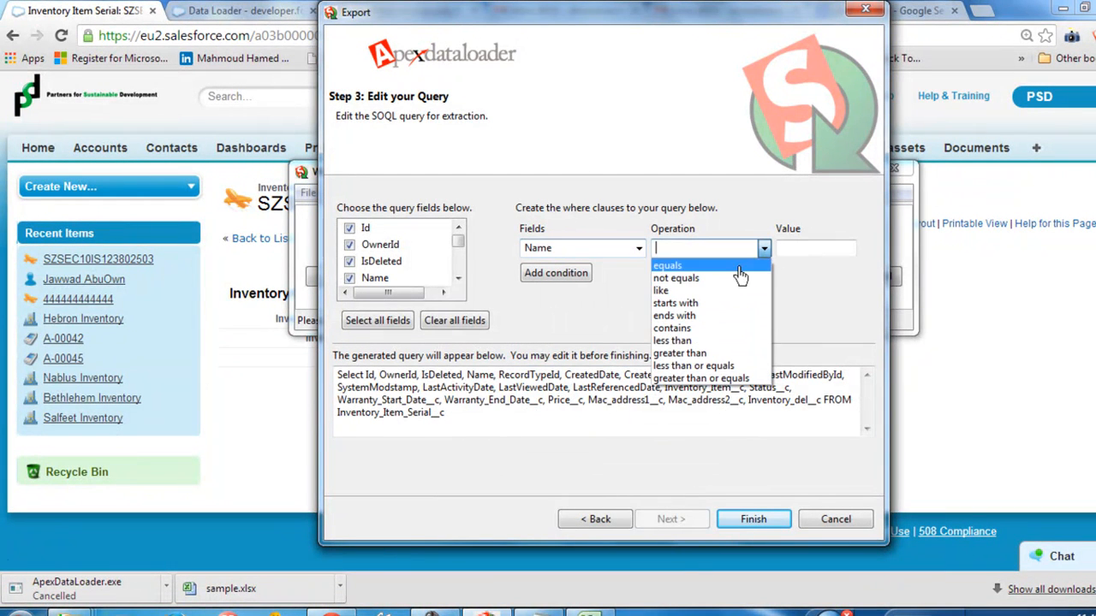
left_click(676, 265)
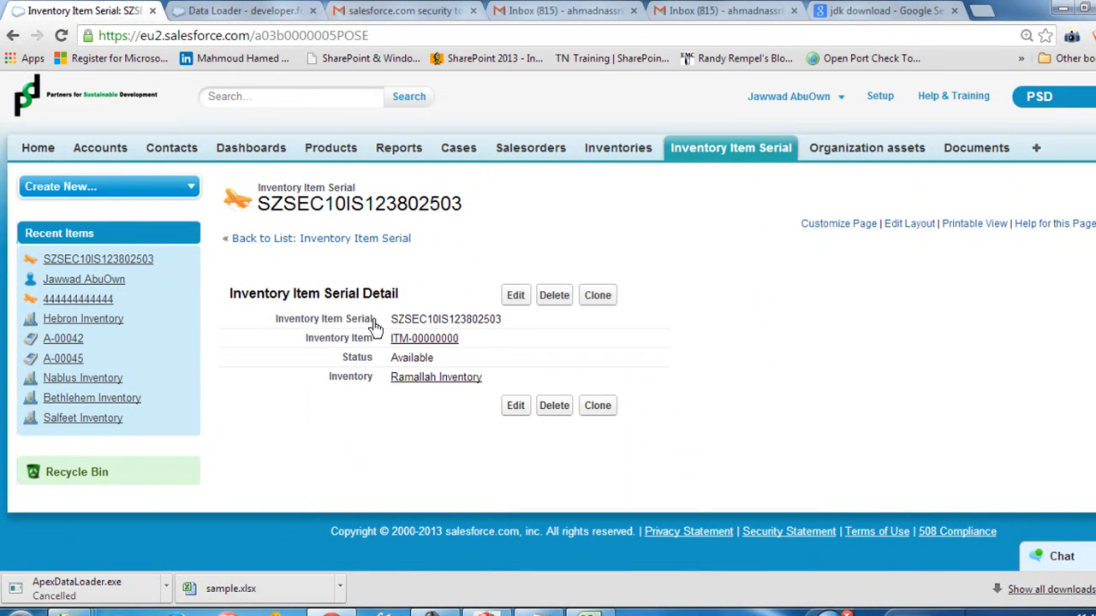
Step: Copy serial SZSEC10IS123802503 from the Salesforce record, paste it as the condition value and add the condition to the query
double_click(402, 322)
key("ctrl+c")
right_click(402, 322)
left_click(457, 388)
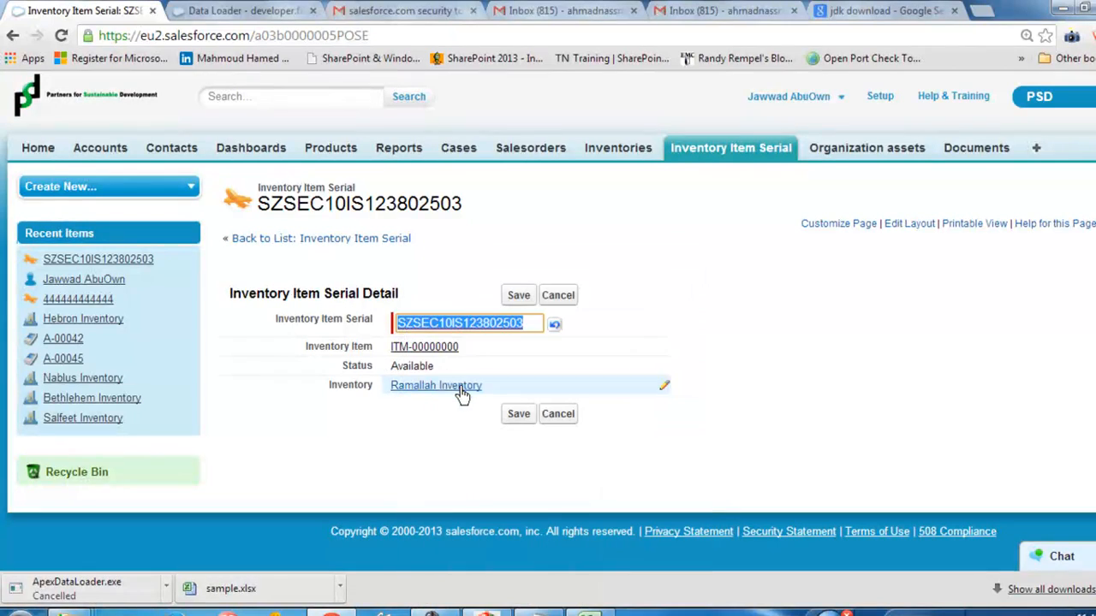
left_click(368, 440)
left_click(345, 612)
left_click(805, 248)
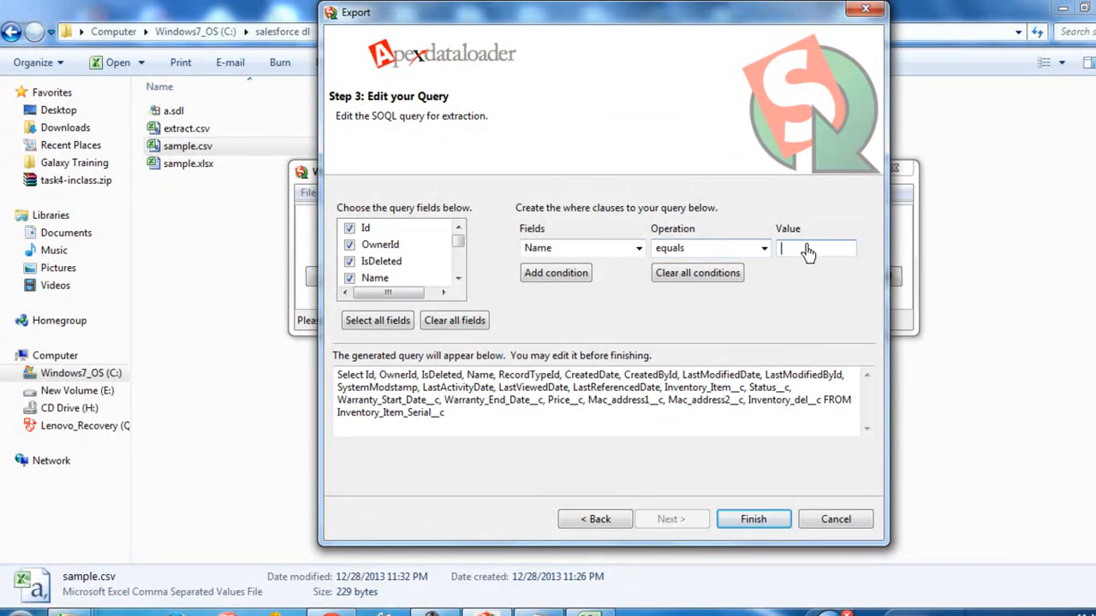
right_click(805, 248)
left_click(845, 317)
left_click(556, 272)
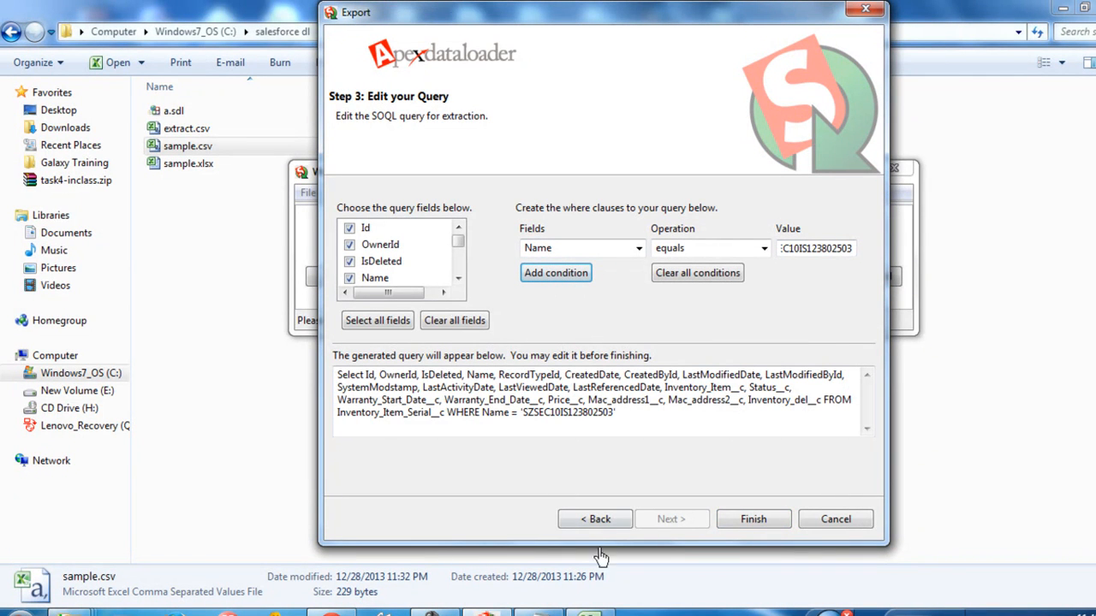
Step: Run the filtered export, accept the confirmation and view the extraction in the CSV Viewer
left_click(753, 519)
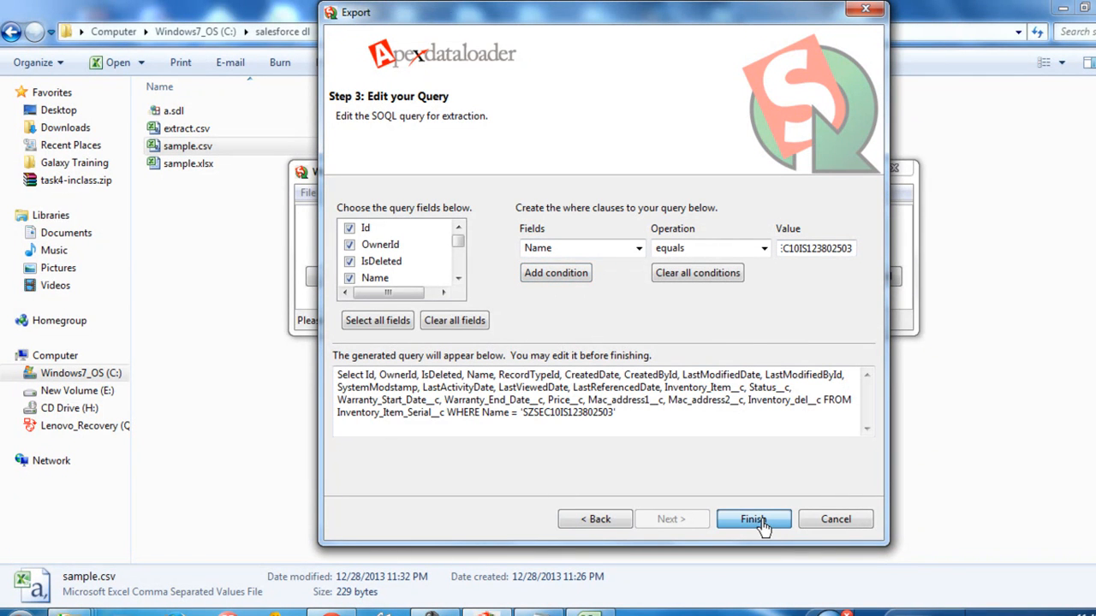
left_click(619, 367)
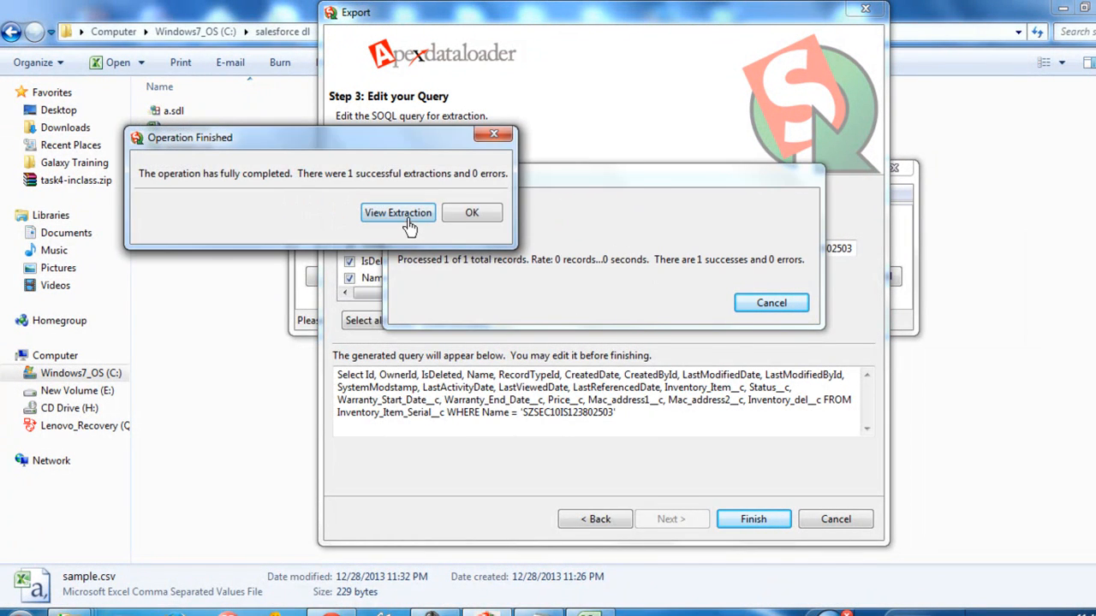
left_click(409, 224)
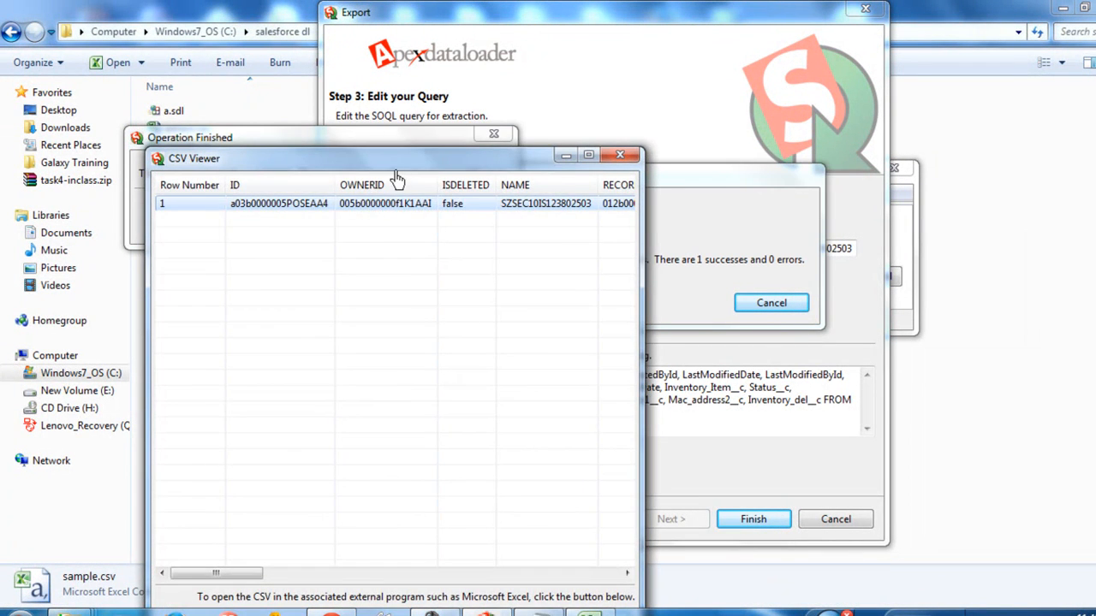
left_click_drag(397, 160, 440, 40)
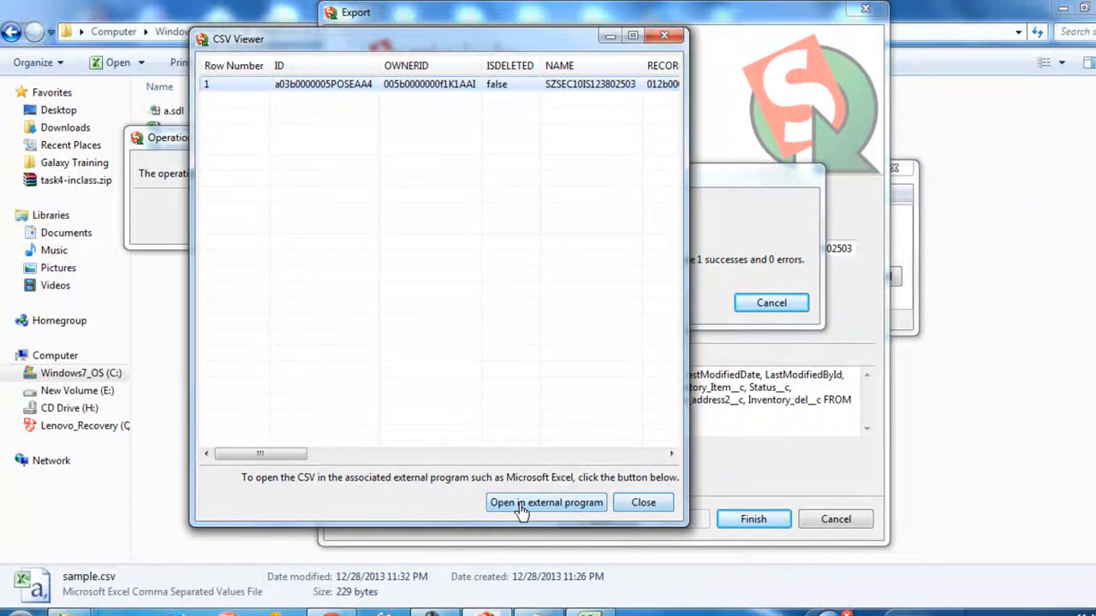
Step: Open the extracted file in Excel and save extract.csv, keeping the comma-delimited format
left_click(556, 513)
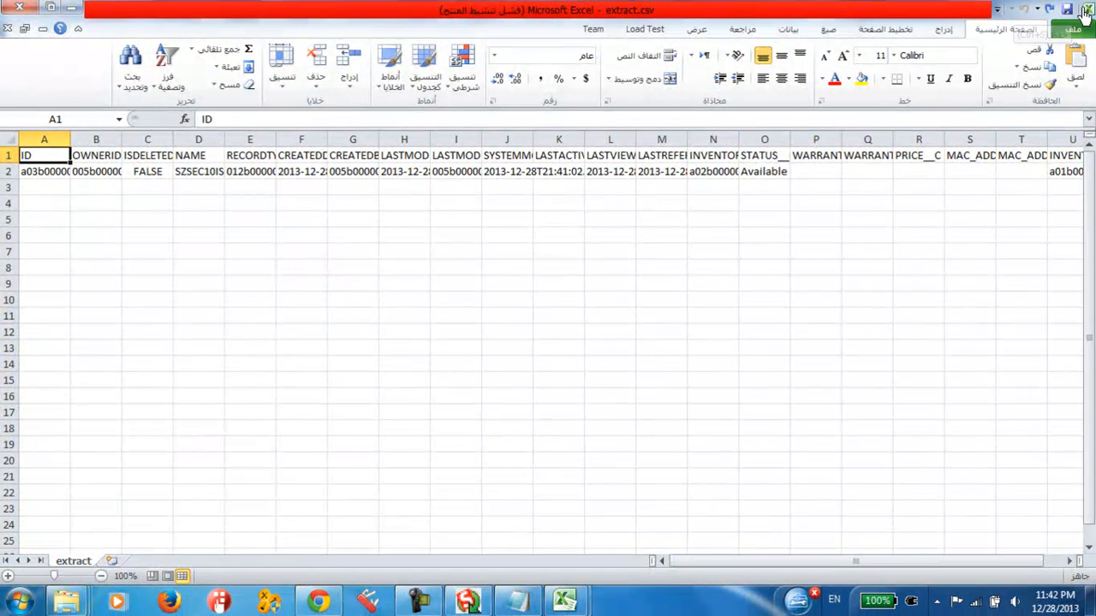
left_click(1065, 8)
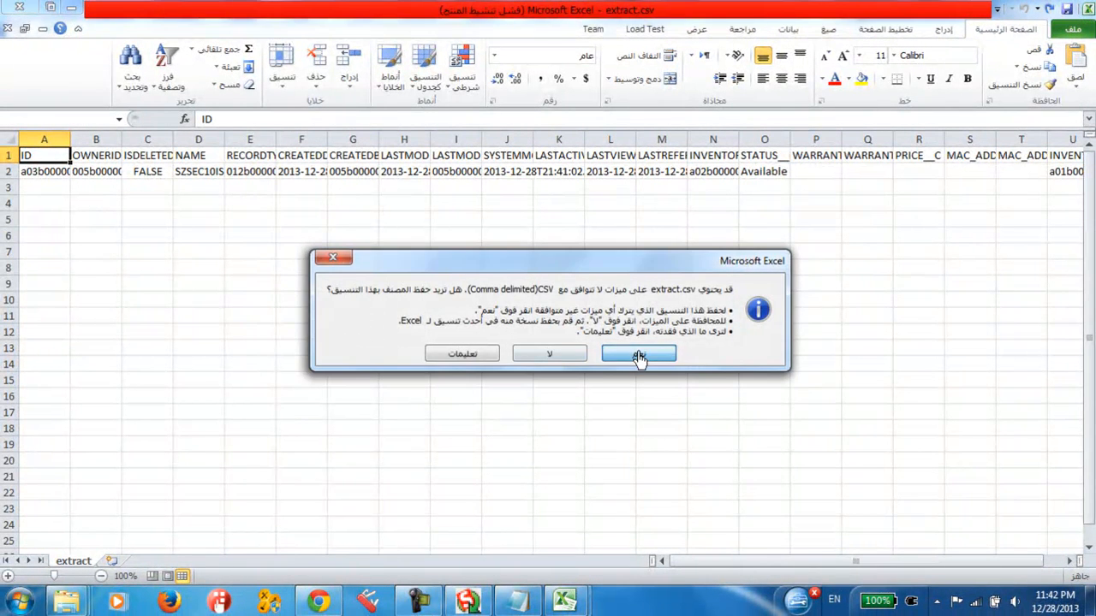
left_click(639, 355)
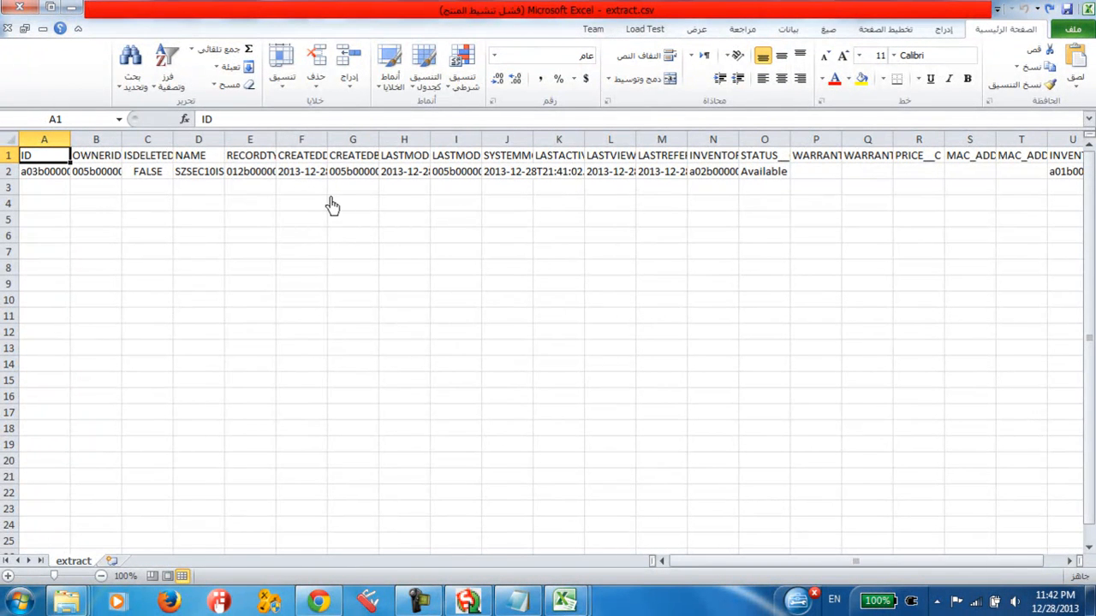
Step: Widen the NAME column, change the record's name to SZSEC10IS123802555 and save the file in CSV format
left_click_drag(225, 139, 452, 140)
double_click(291, 172)
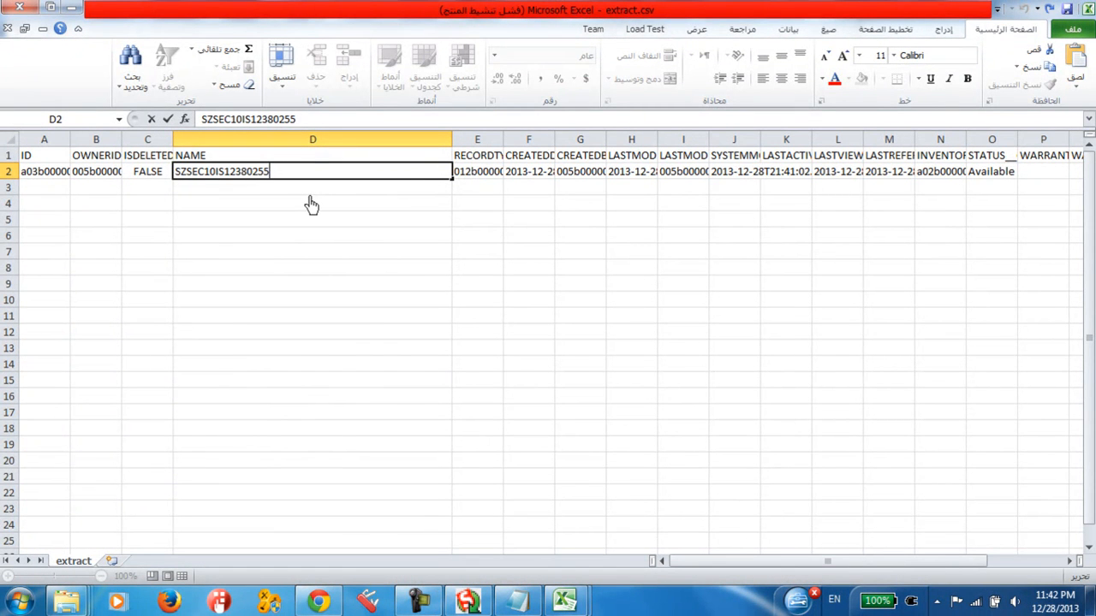
key("Return")
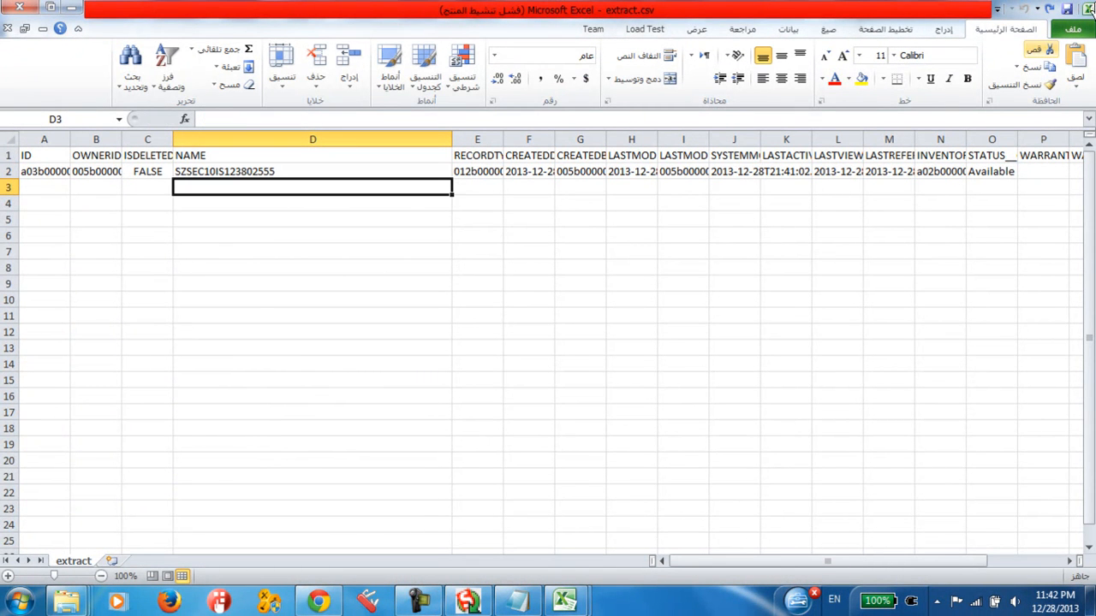
left_click(1067, 10)
left_click(635, 358)
Step: Inspect the record's ID in extract.csv, then switch to Salesforce and check the serial on the matching record
left_click(149, 174)
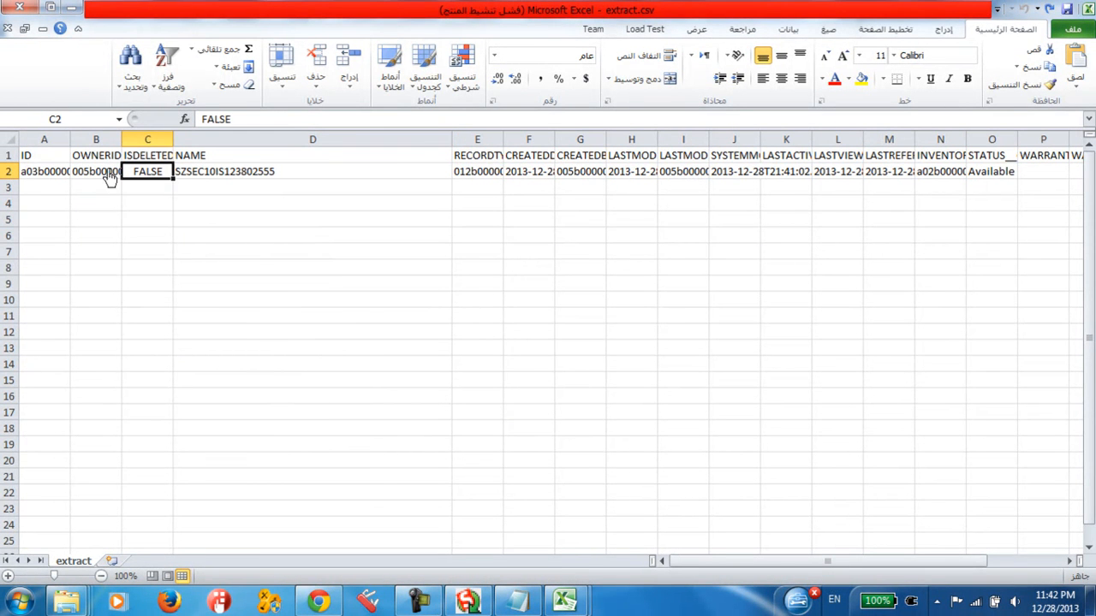
left_click(36, 173)
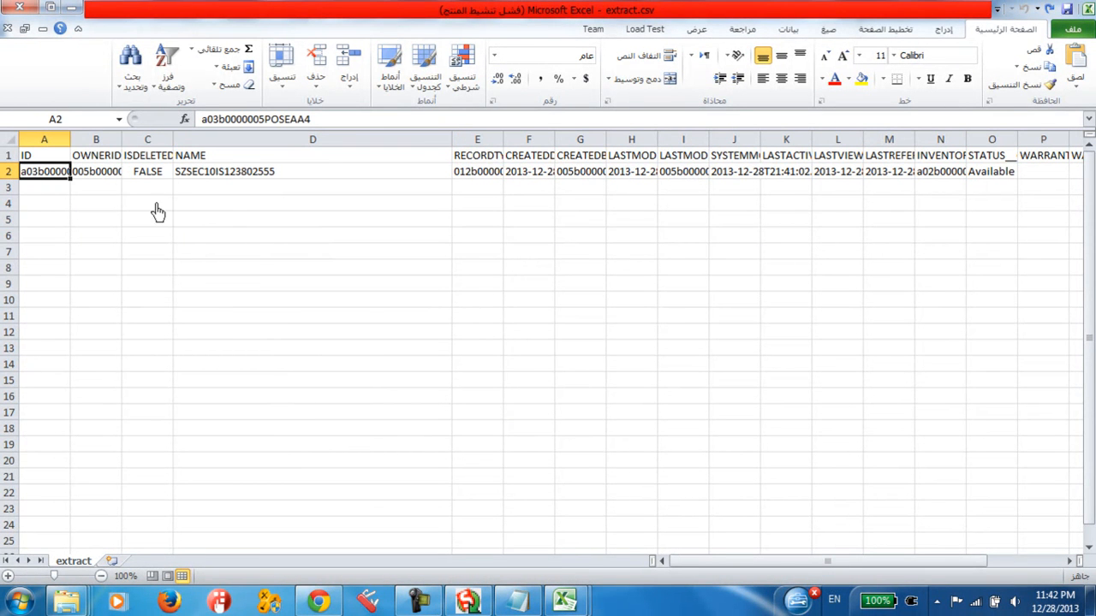
left_click(316, 603)
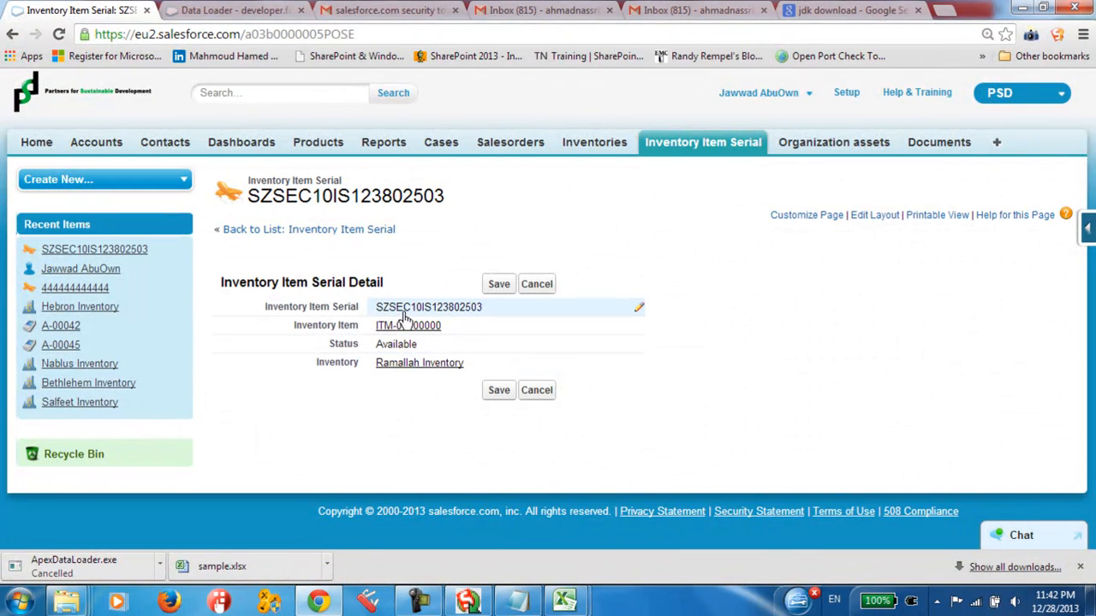
left_click_drag(374, 314, 486, 313)
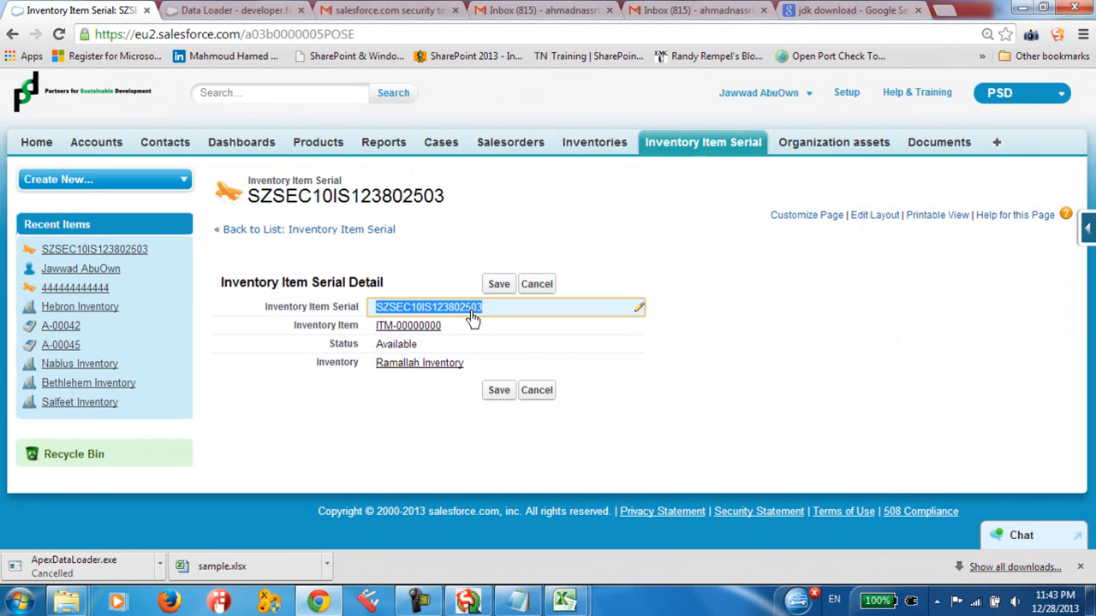
left_click(320, 600)
left_click(323, 604)
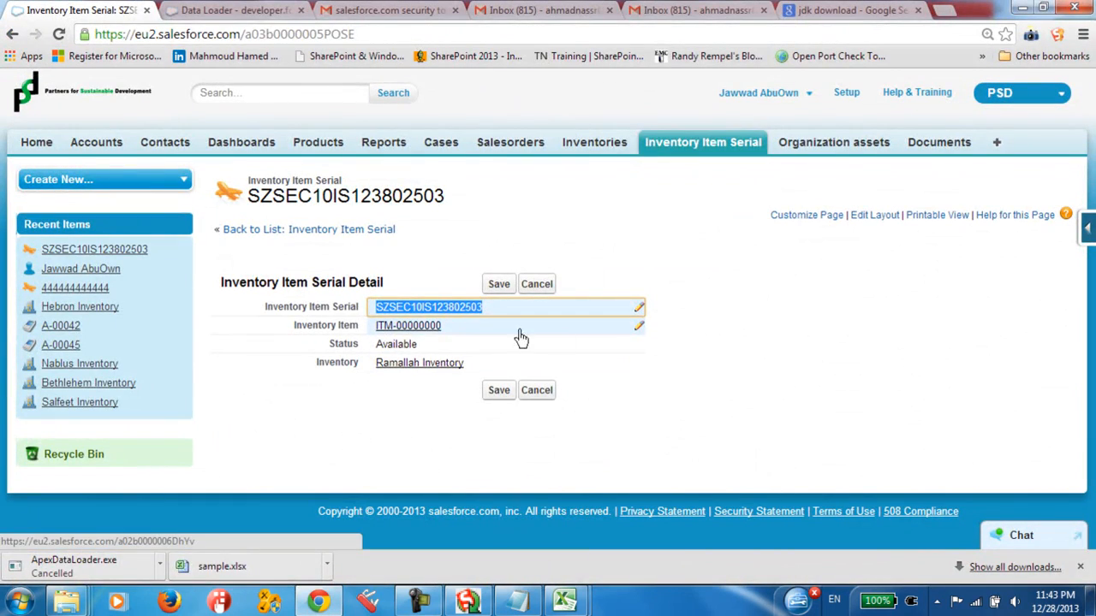
Step: Search the record's Inventory Item lookup for "ITM-", close it without picking an item and return to extract.csv in Excel
left_click(640, 334)
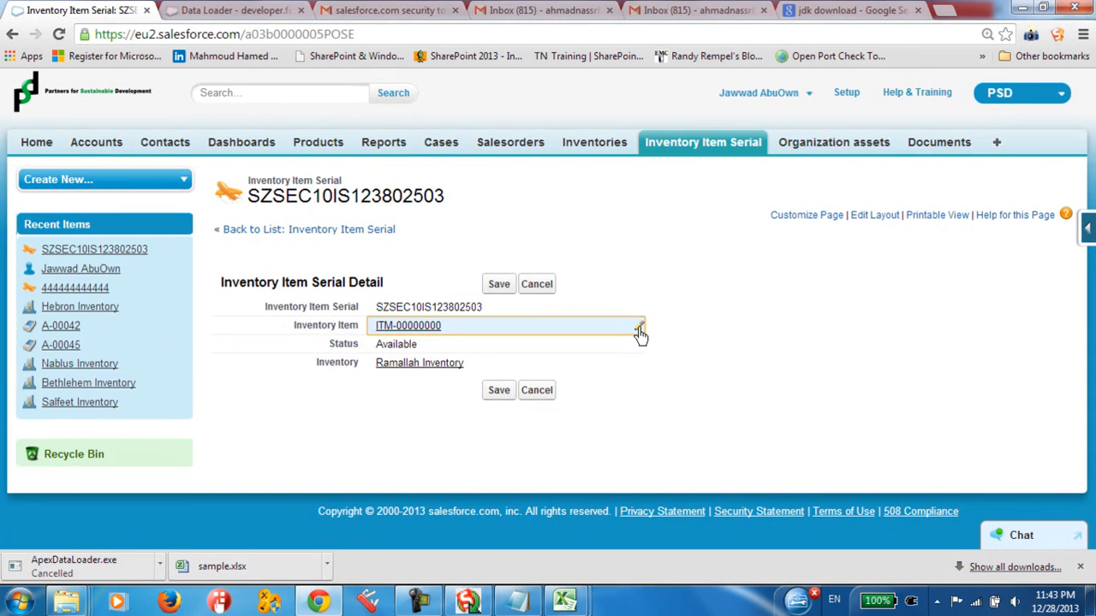
left_click(640, 333)
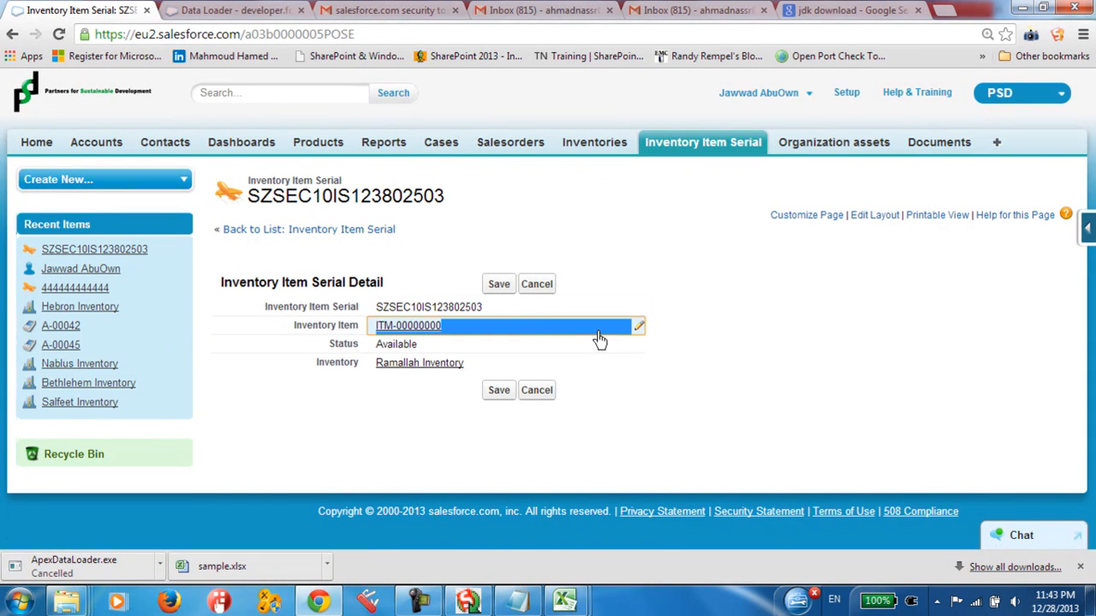
left_click(534, 331)
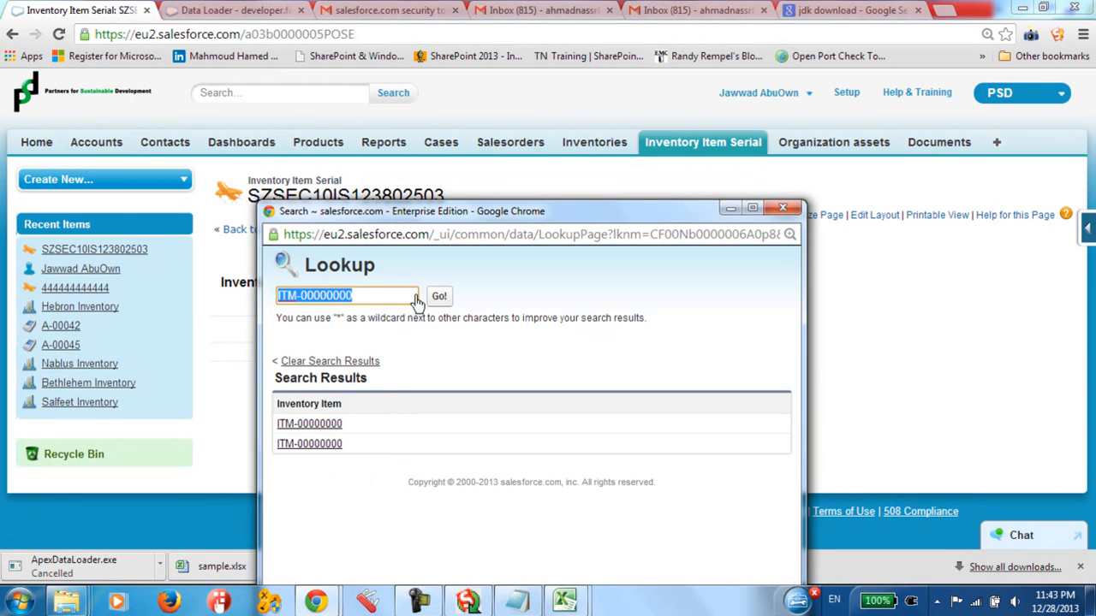
left_click(395, 301)
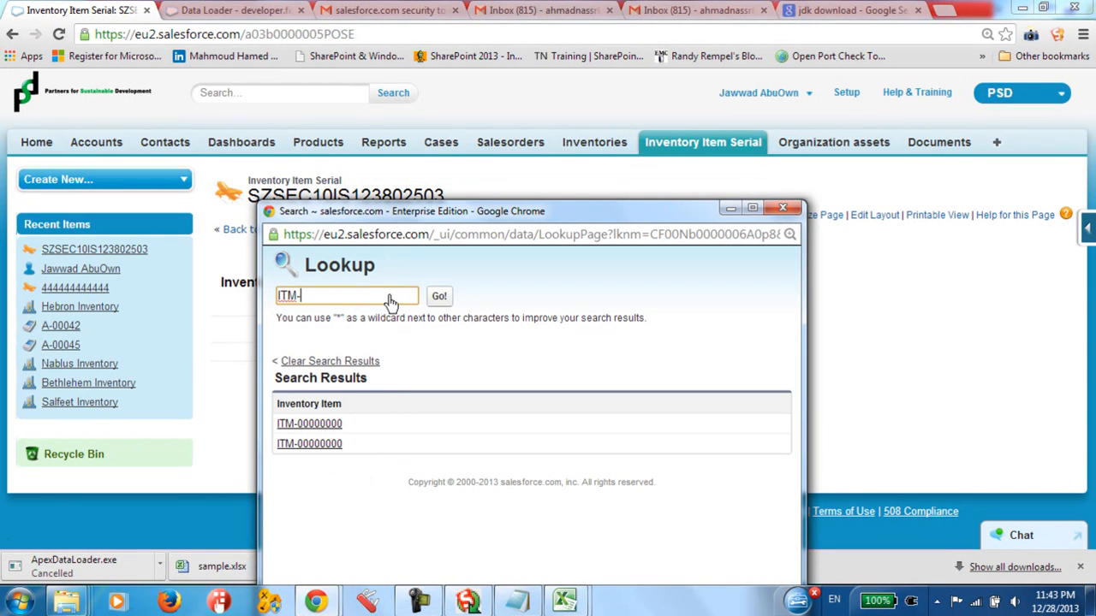
left_click(439, 297)
left_click_drag(355, 469, 280, 470)
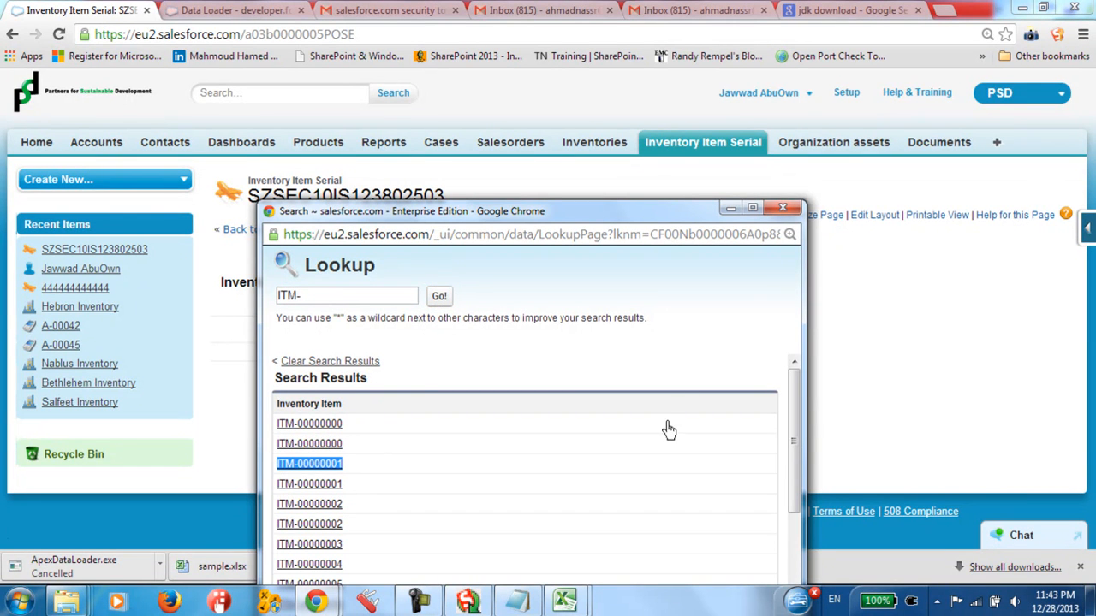
left_click(782, 208)
mouse_move(564, 601)
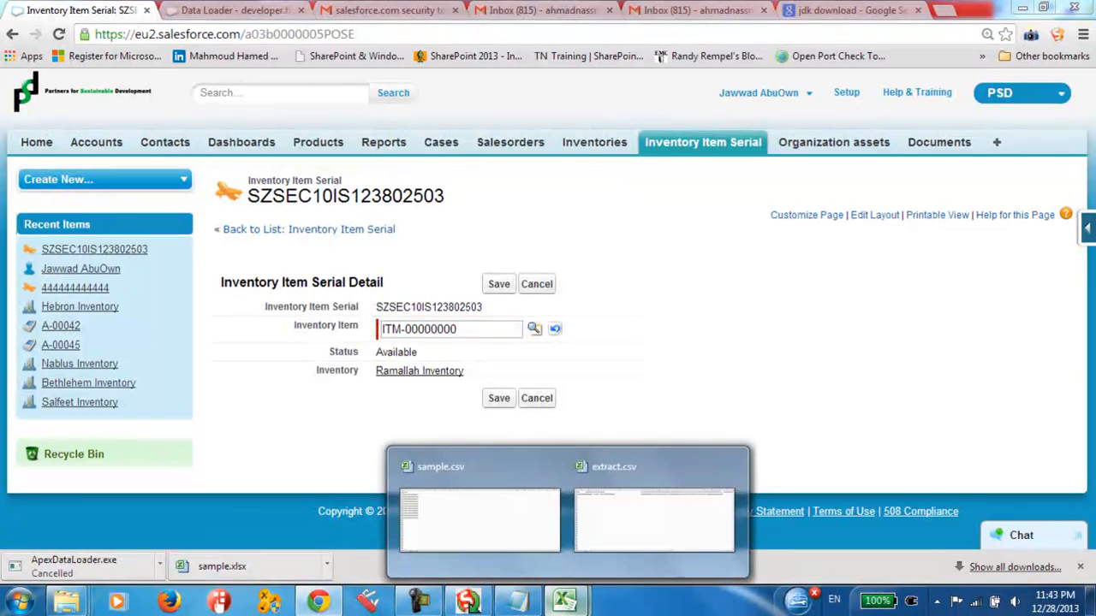
left_click(638, 536)
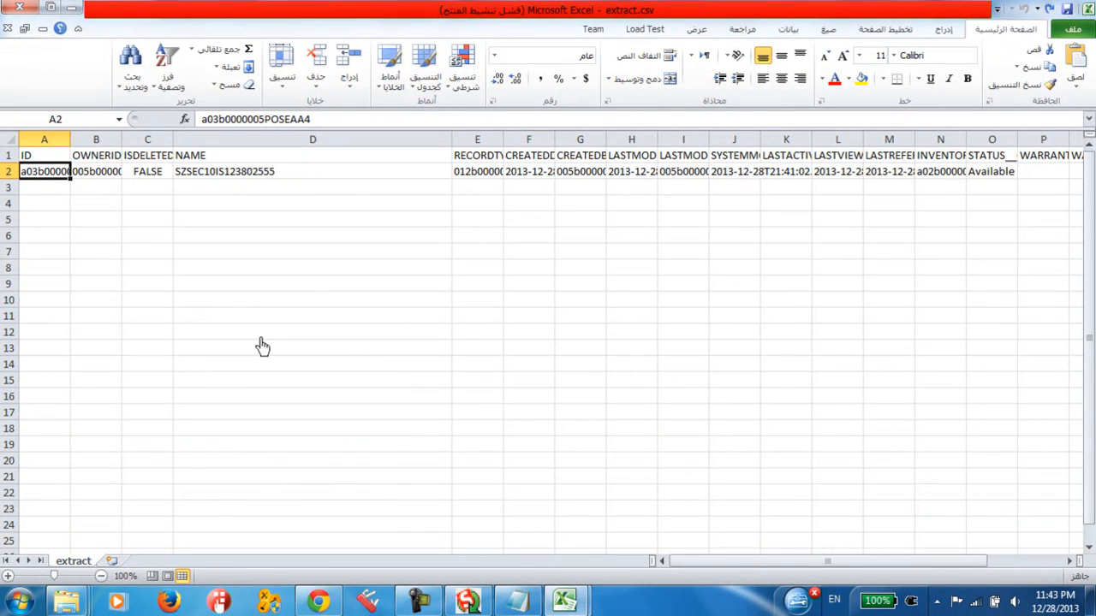
Step: Adjust the column widths in extract.csv, widening columns K and O and collapsing columns L and M
left_click_drag(685, 562, 620, 556)
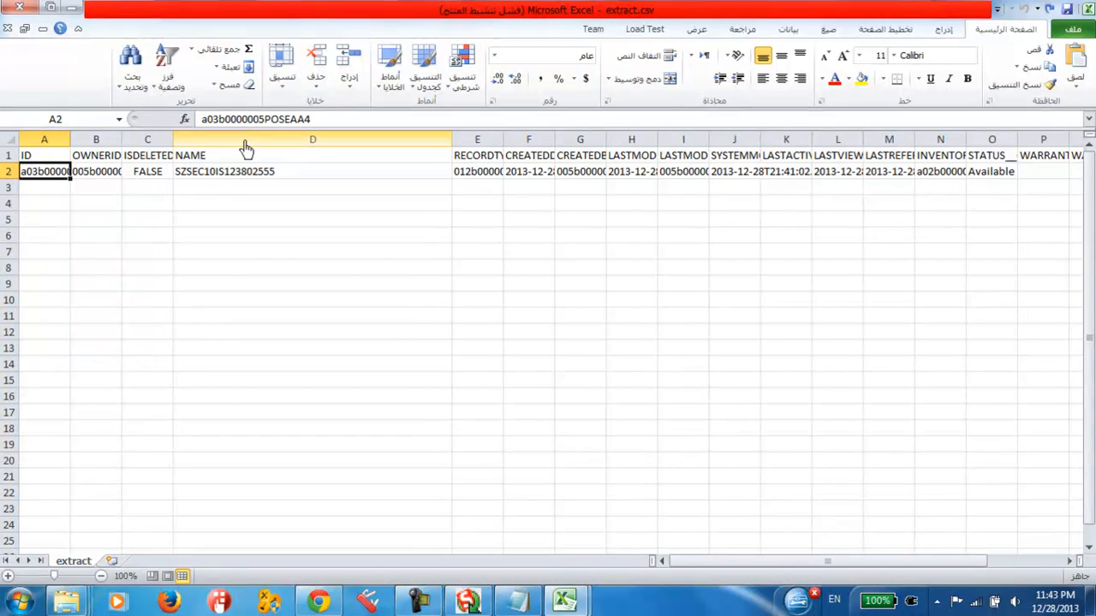
left_click_drag(709, 568, 733, 570)
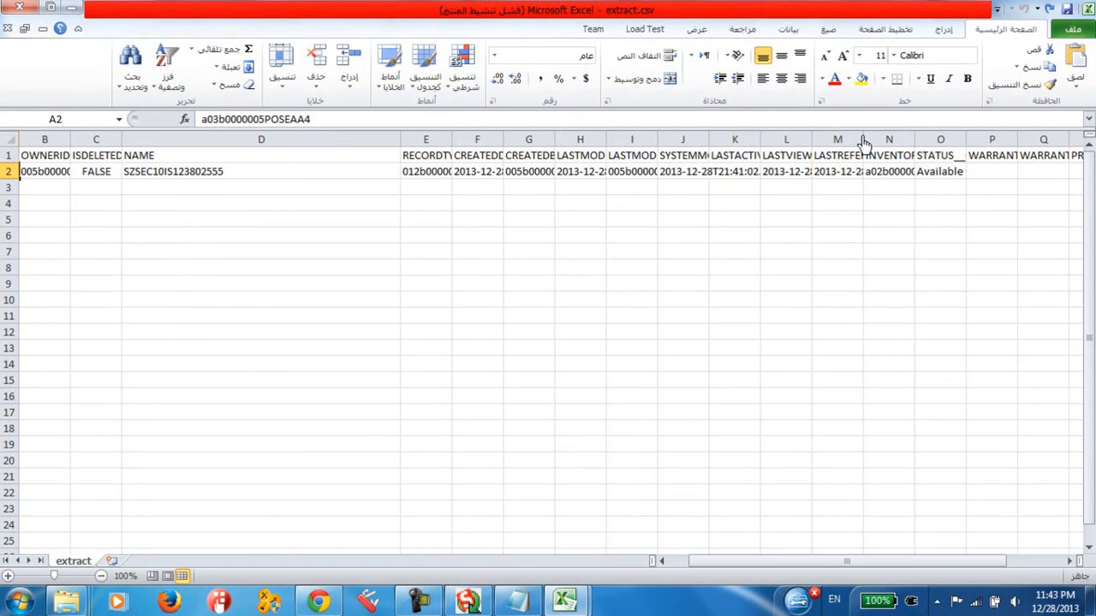
left_click_drag(863, 140, 716, 143)
left_click_drag(819, 142, 887, 146)
left_click_drag(714, 143, 786, 146)
left_click_drag(746, 566, 879, 564)
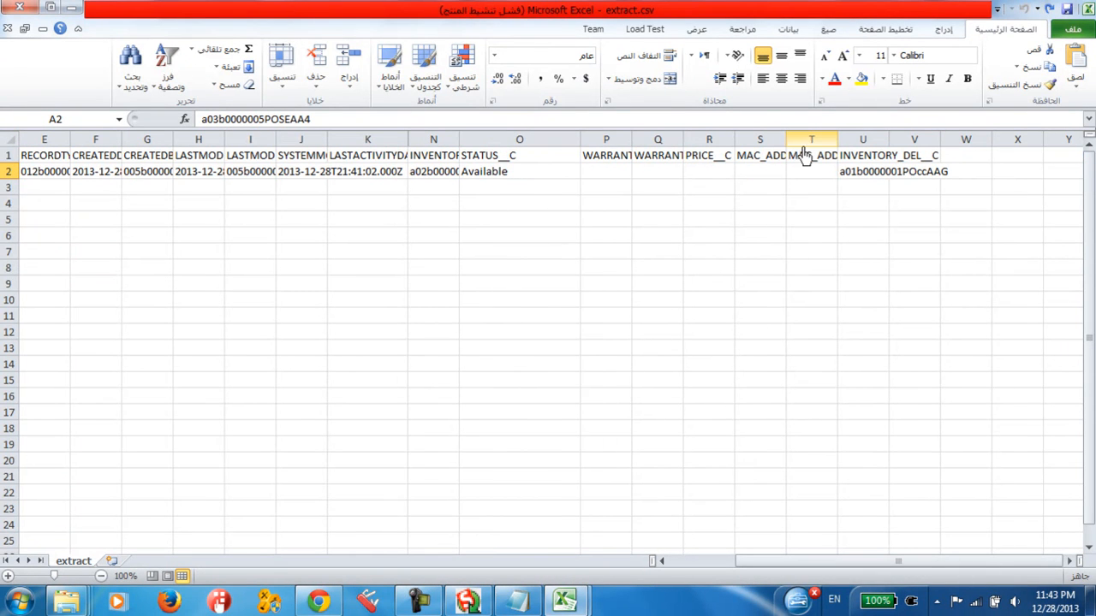
Step: Search the sheet for ITM-00000000, then dismiss the search
key("ctrl+f")
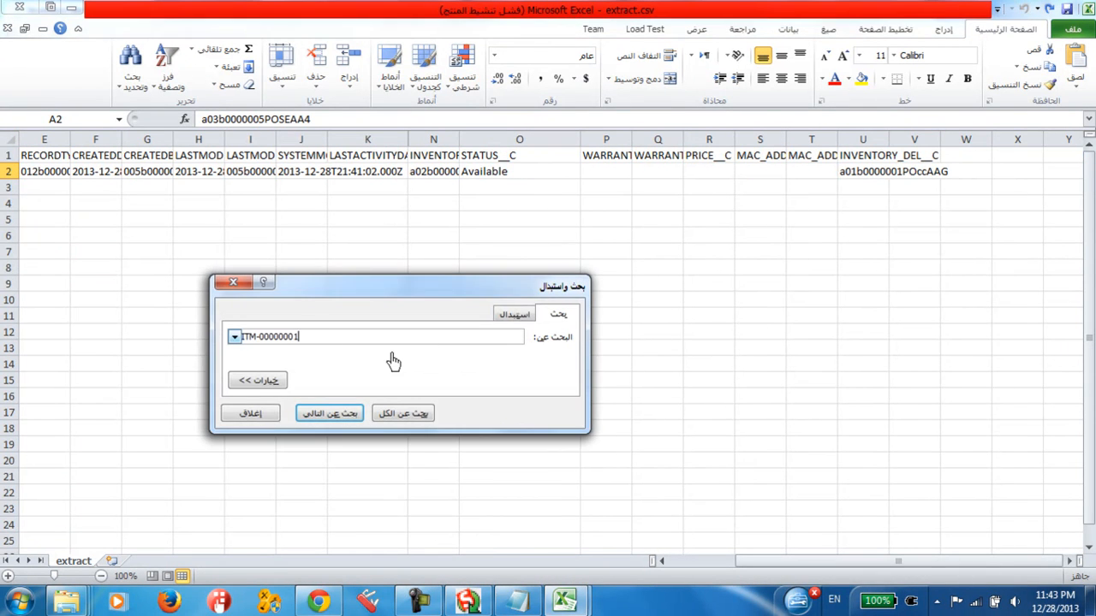
left_click_drag(310, 338, 256, 342)
left_click(285, 344)
left_click(344, 418)
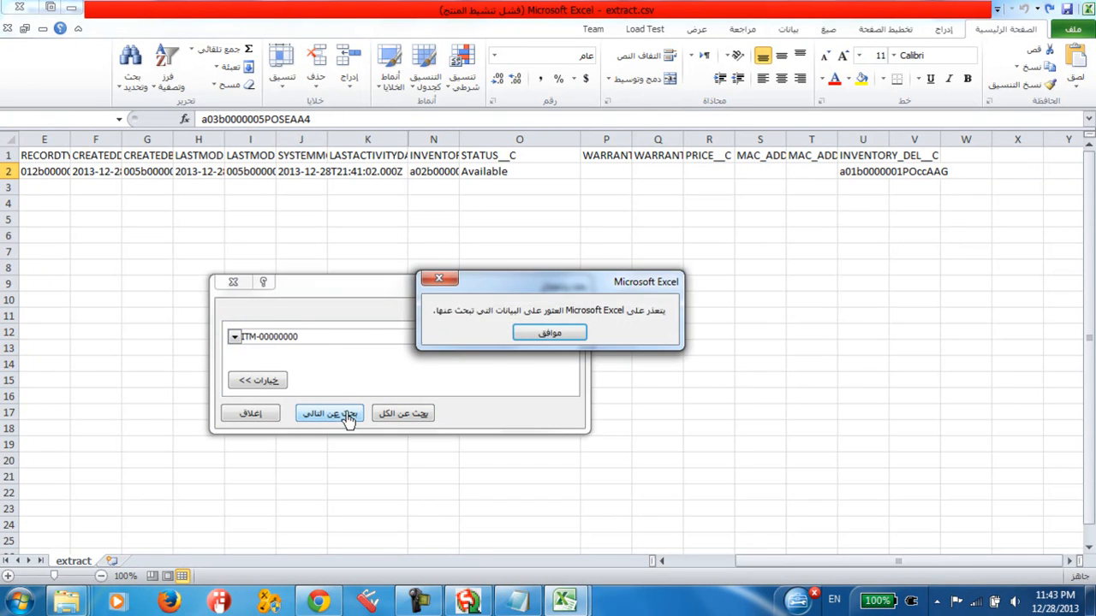
left_click(549, 334)
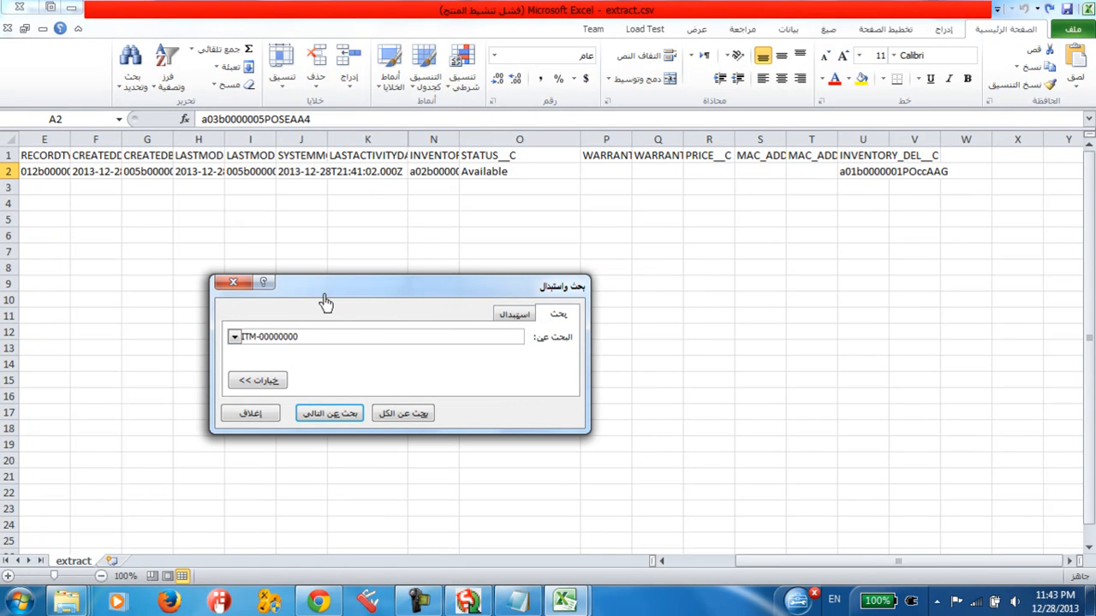
left_click(233, 282)
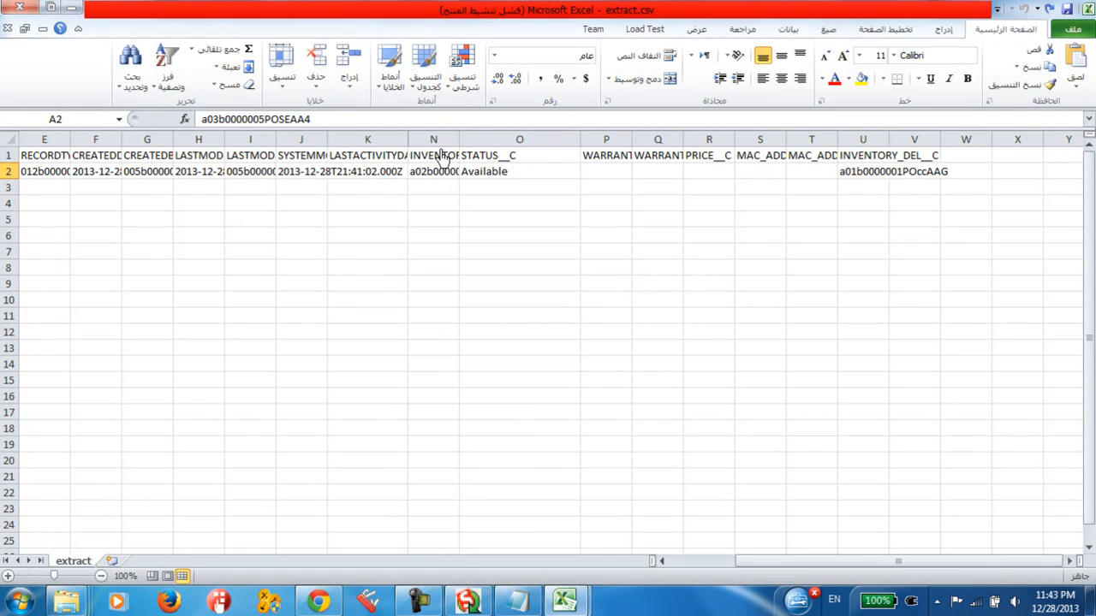
Step: Widen the INVENTORY_ITEM__C column and copy the record's item ID from cell N2
left_click_drag(460, 140, 600, 140)
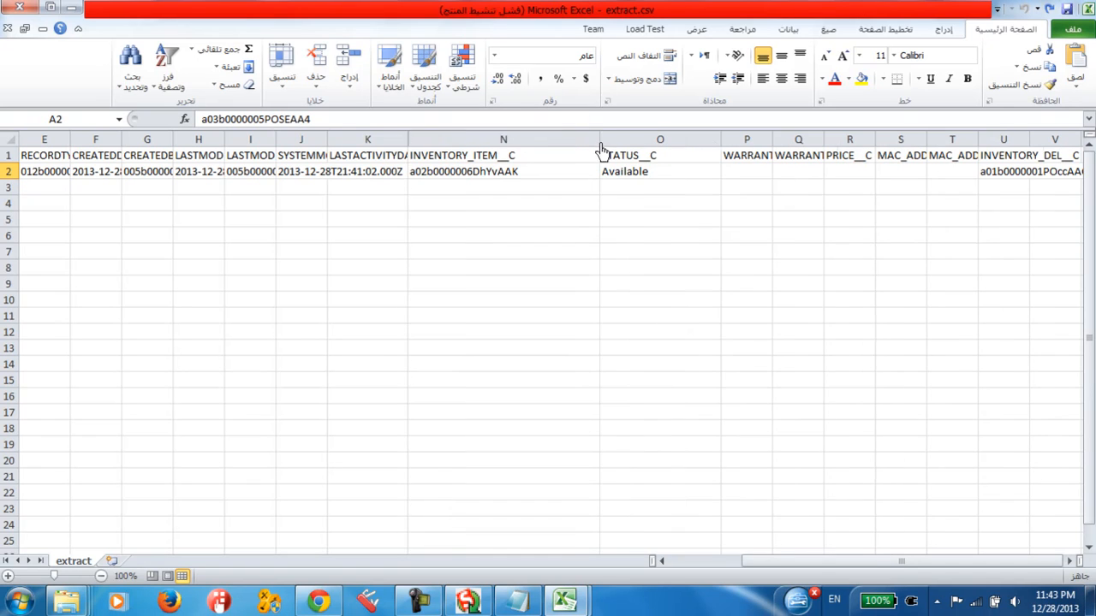
left_click(526, 161)
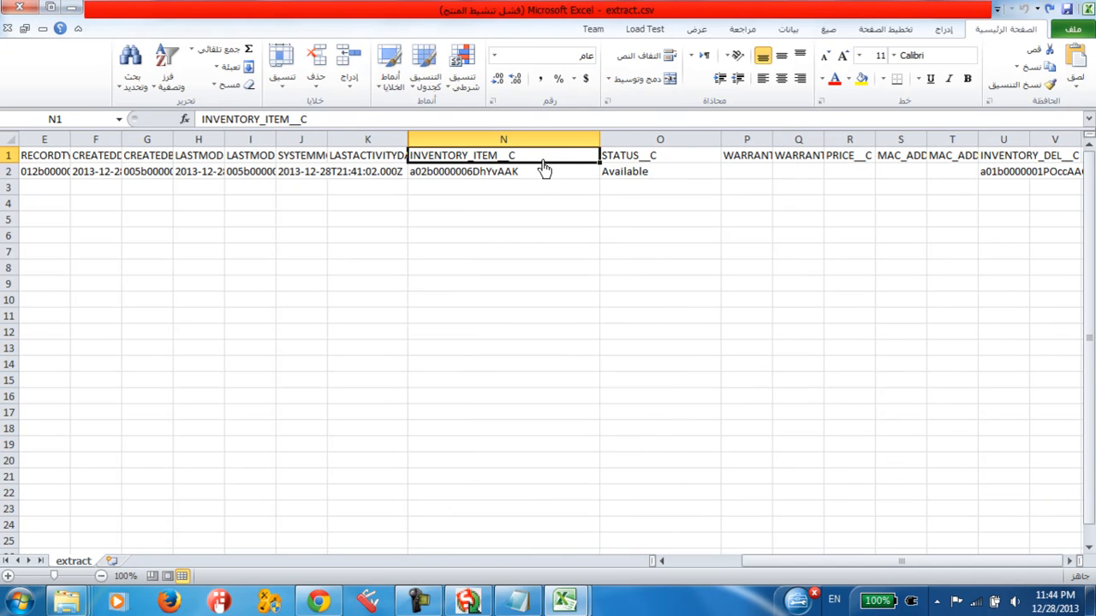
left_click(537, 176)
key("ctrl+c")
Step: Switch to Salesforce, view the serial's Inventory Item lookup results in a separate tab and return to the serial record
left_click(317, 601)
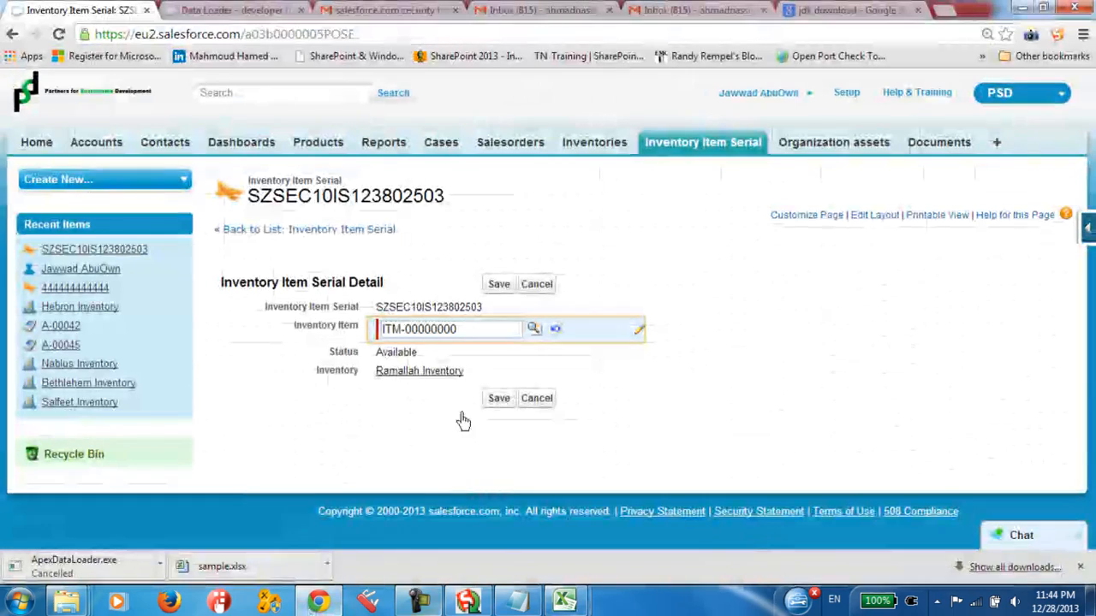
left_click(533, 334)
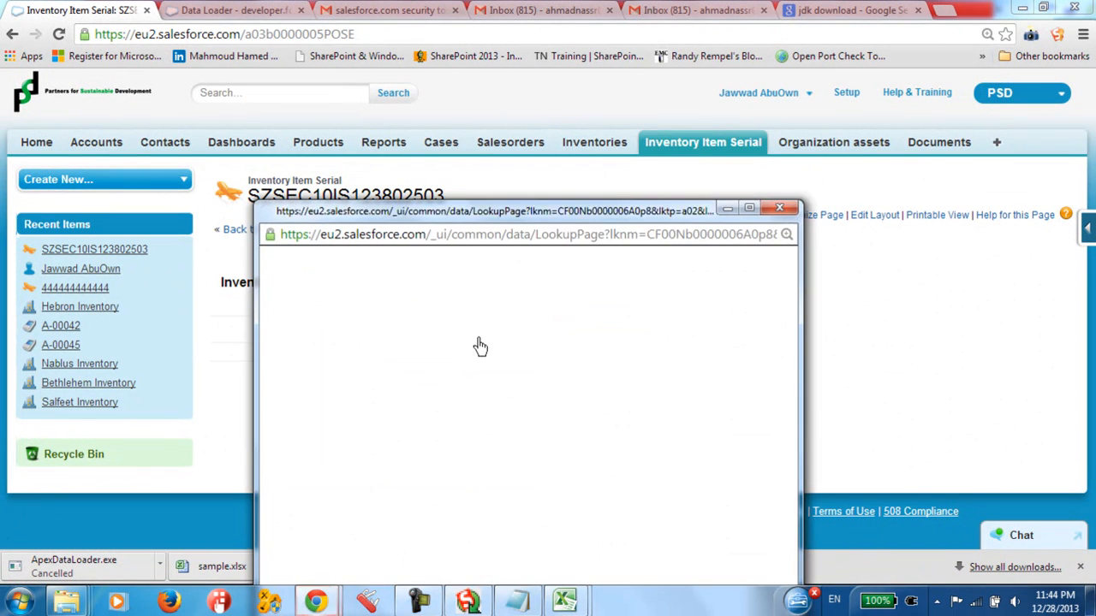
right_click(326, 440)
left_click(393, 437)
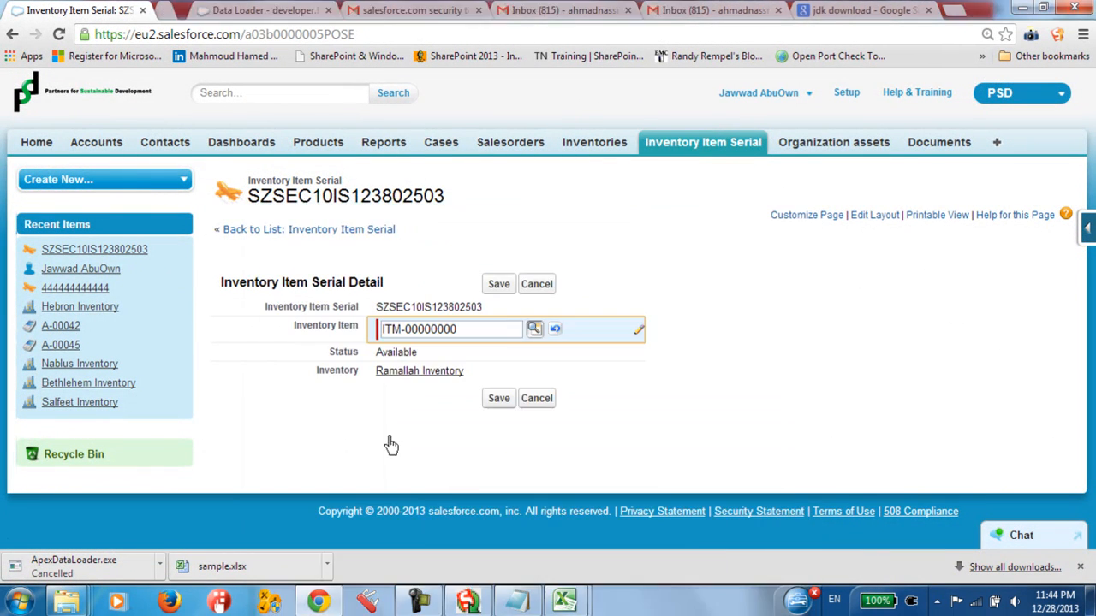
left_click(219, 10)
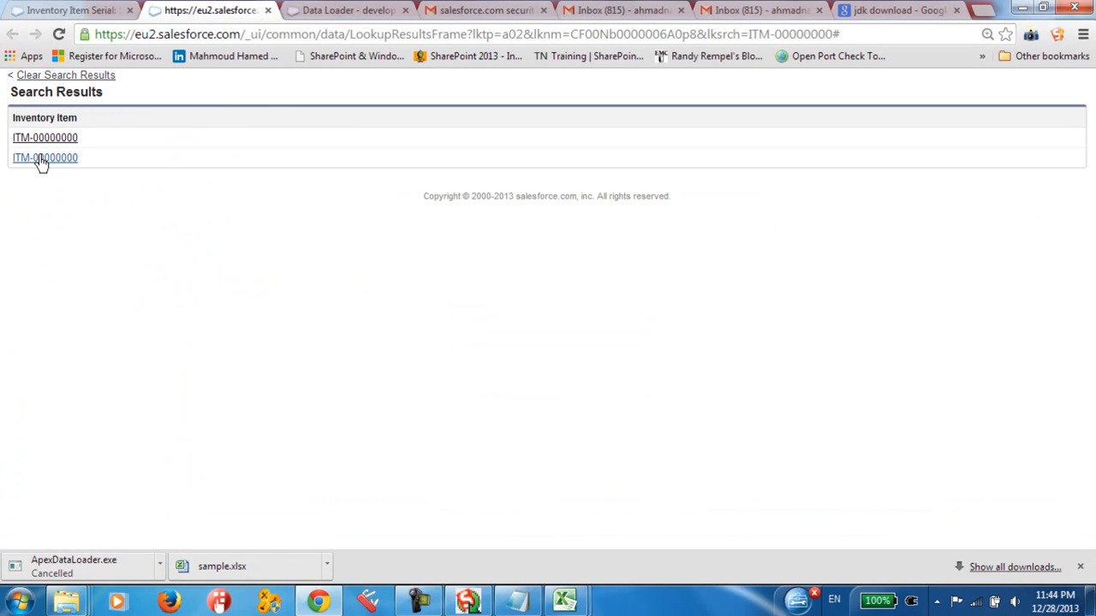
left_click(60, 10)
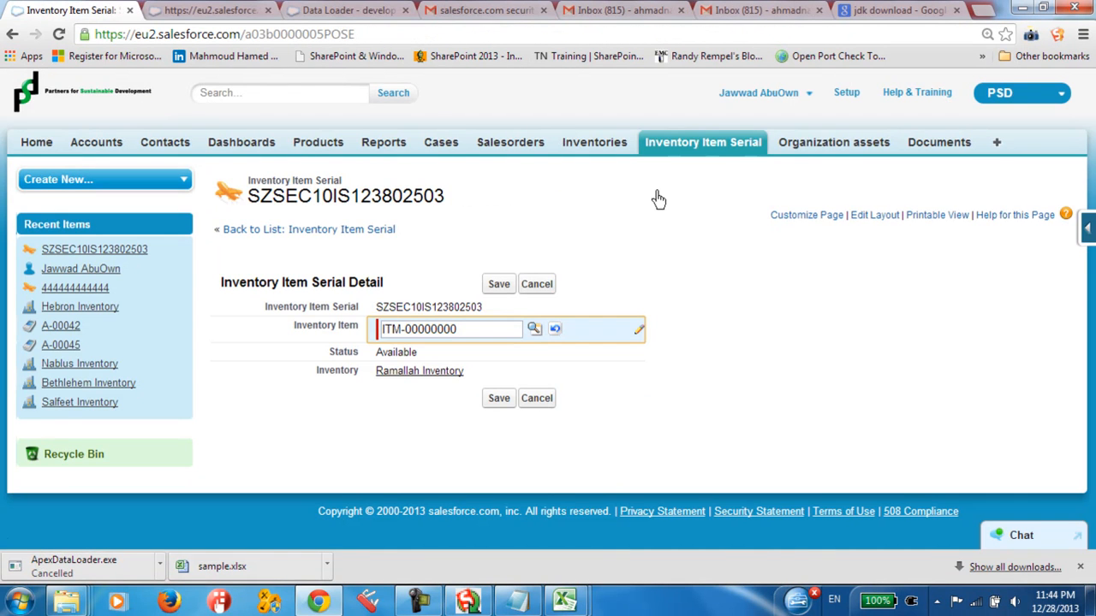
Step: Open Ramallah Inventory in a new tab, inspect the record ID in ITM-00000000's address and go back to the inventory
middle_click(599, 142)
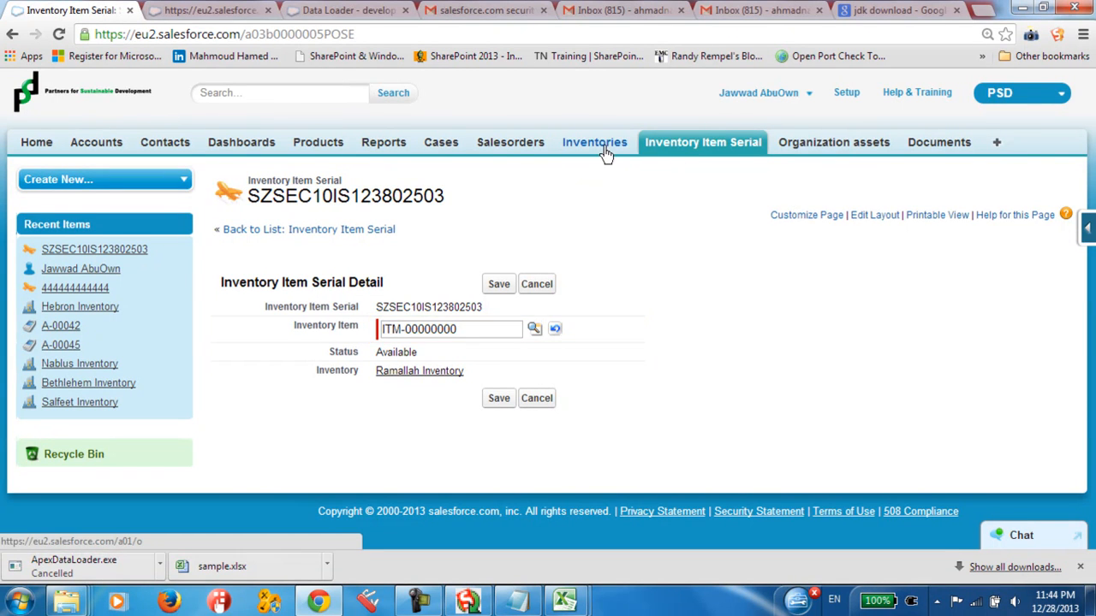
left_click(289, 10)
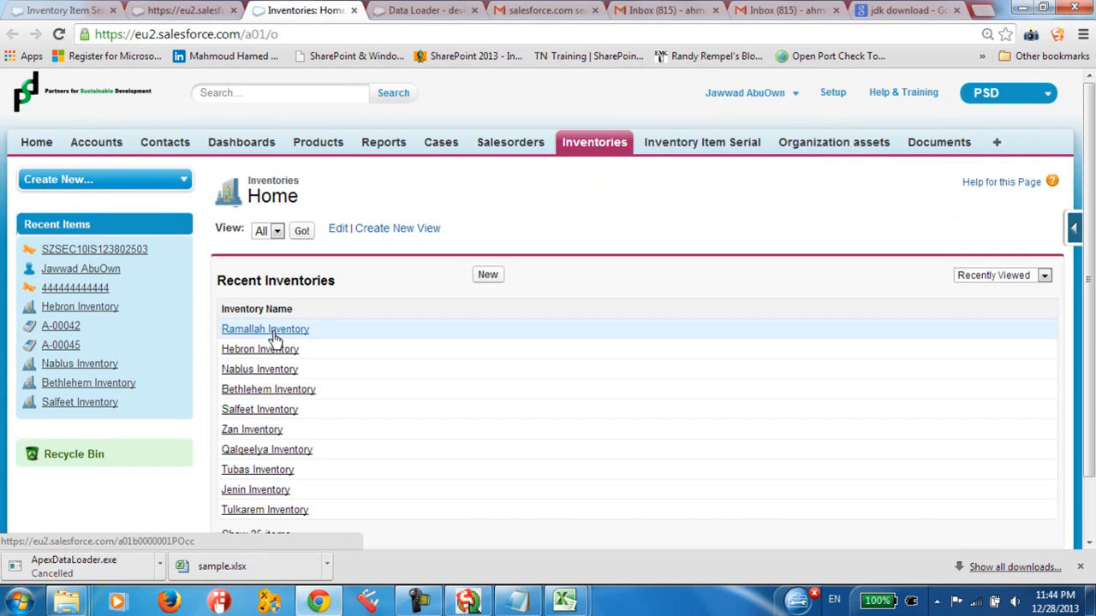
scroll(334, 414, "down", 1)
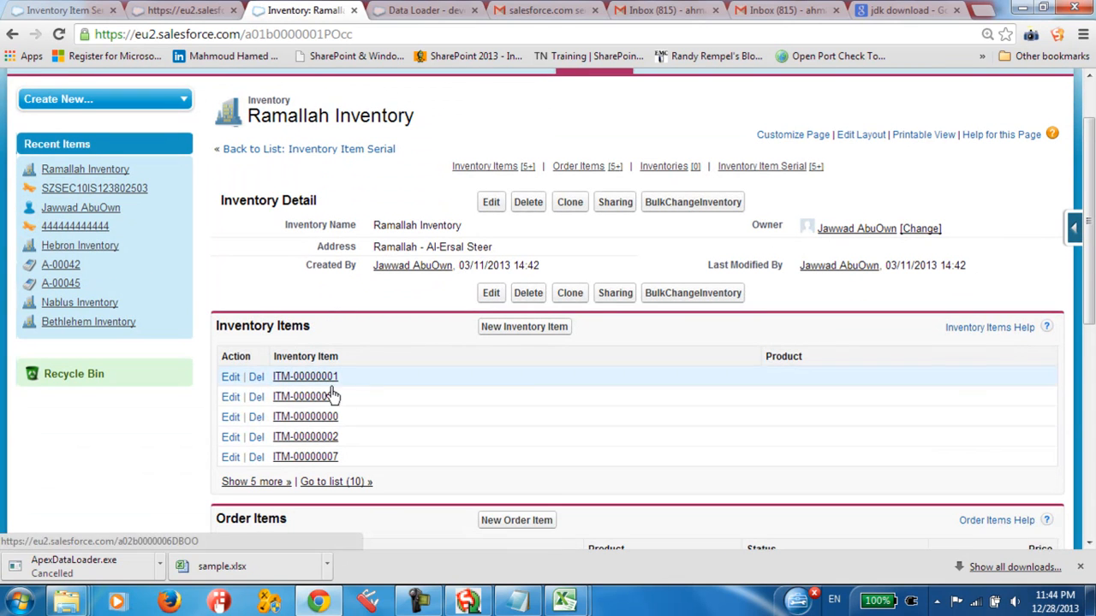
left_click(294, 419)
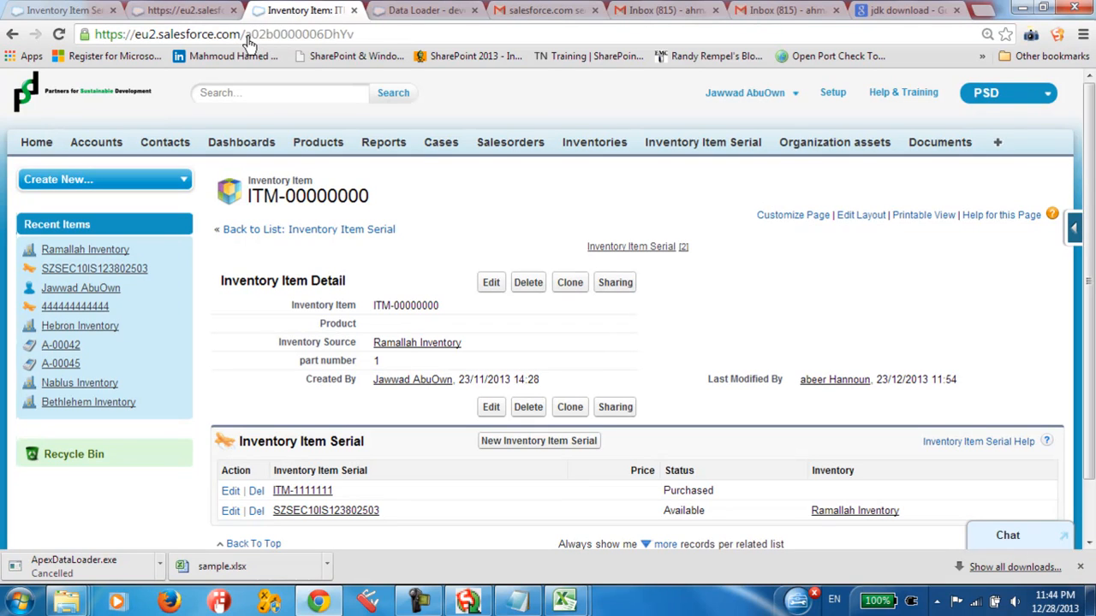
left_click_drag(245, 38, 365, 40)
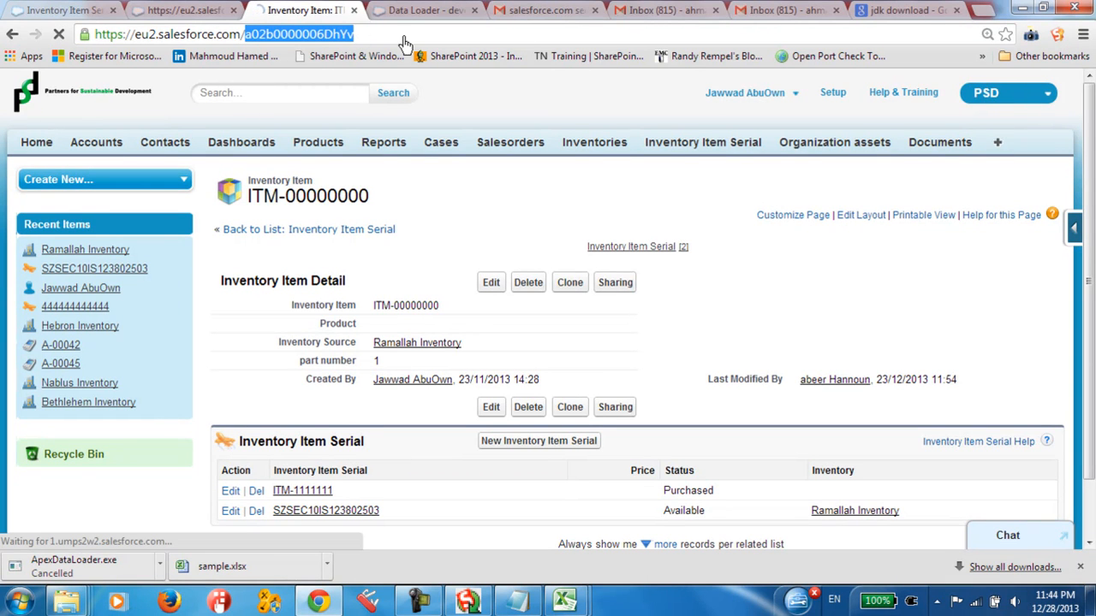
left_click(12, 35)
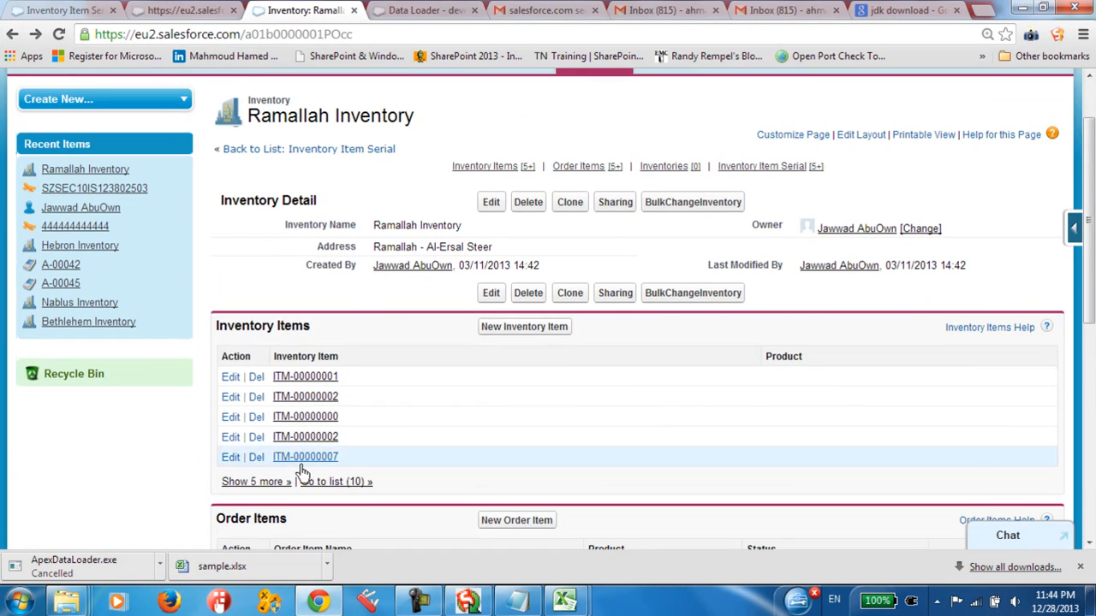
Step: Open the lower ITM-00000002 entry in Ramallah Inventory's items and copy the record ID from its address
left_click(326, 440)
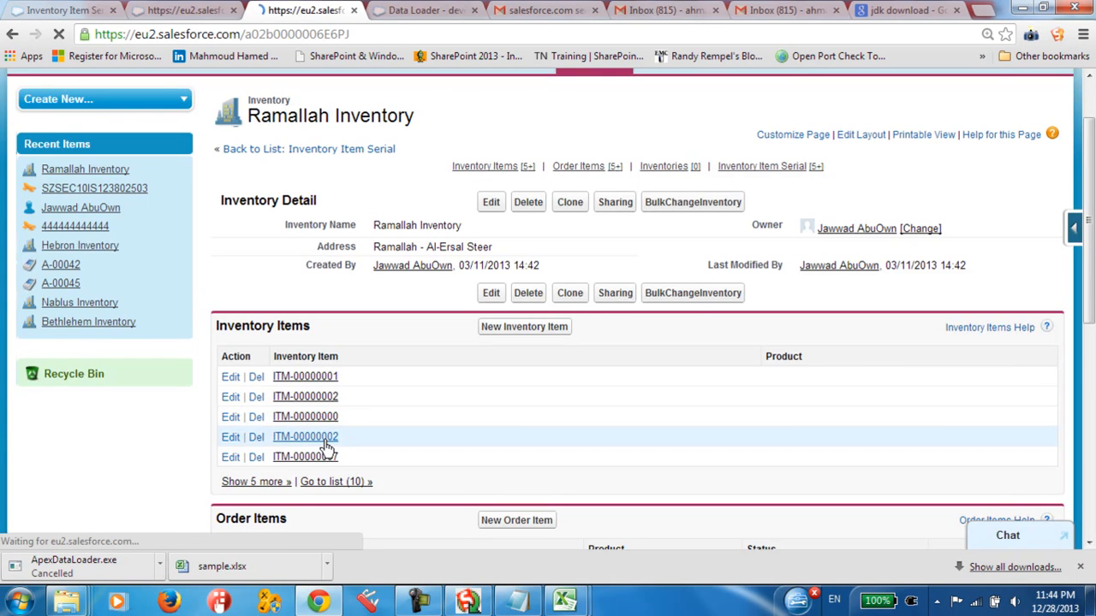
left_click_drag(255, 41, 347, 36)
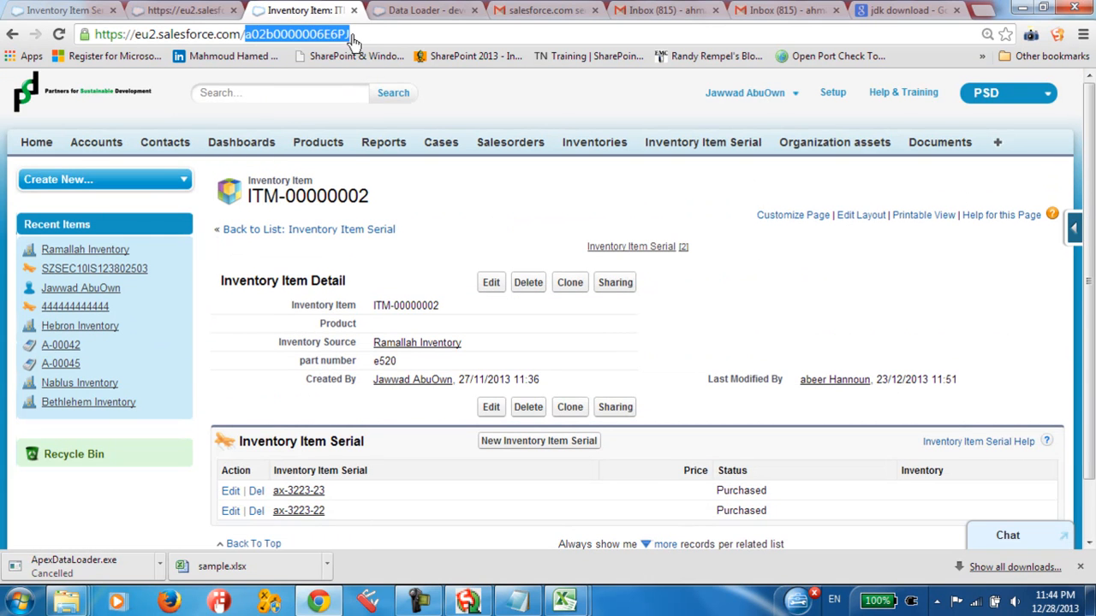
right_click(336, 36)
left_click(386, 96)
Step: Switch to extract.csv in Excel and replace the record's INVENTORY_ITEM__C value with the copied ID a02b0000006E6PJ
mouse_move(569, 593)
left_click(674, 526)
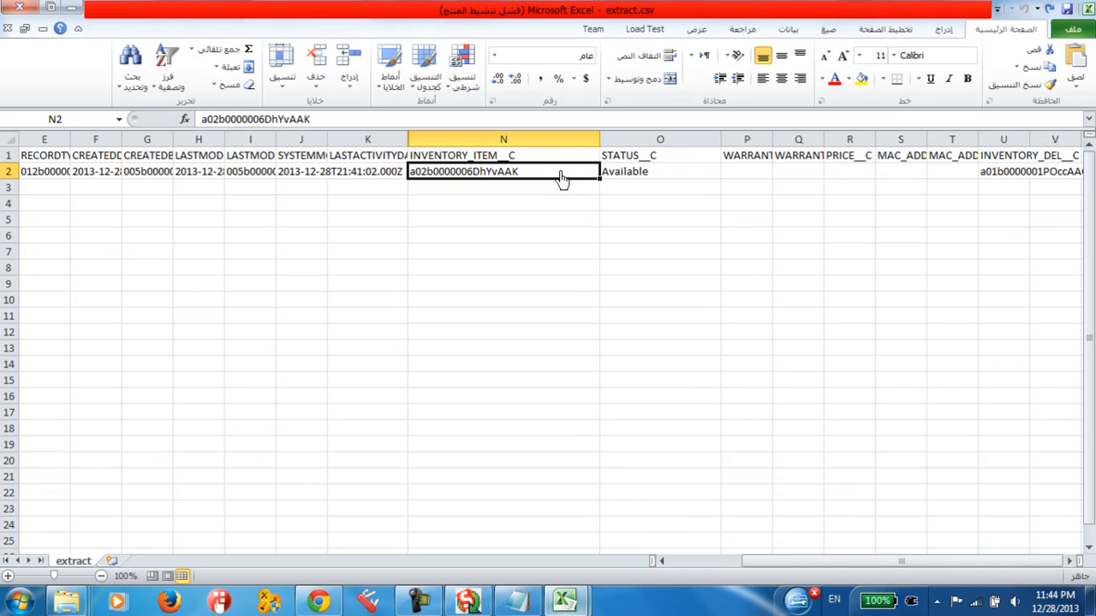
double_click(548, 175)
left_click_drag(549, 175, 394, 176)
key("ctrl+v")
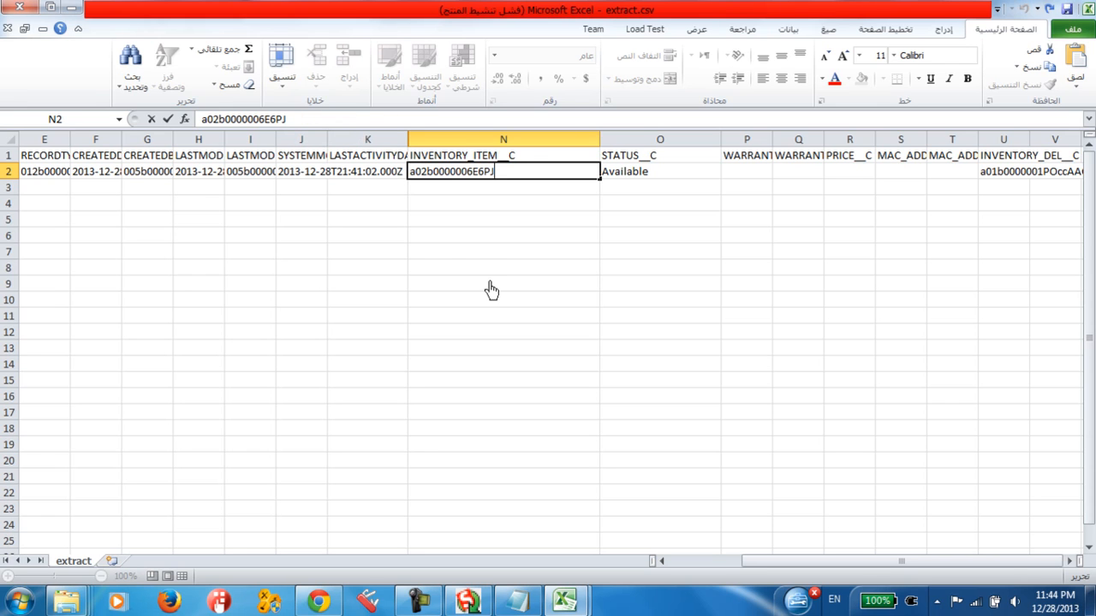
left_click(484, 193)
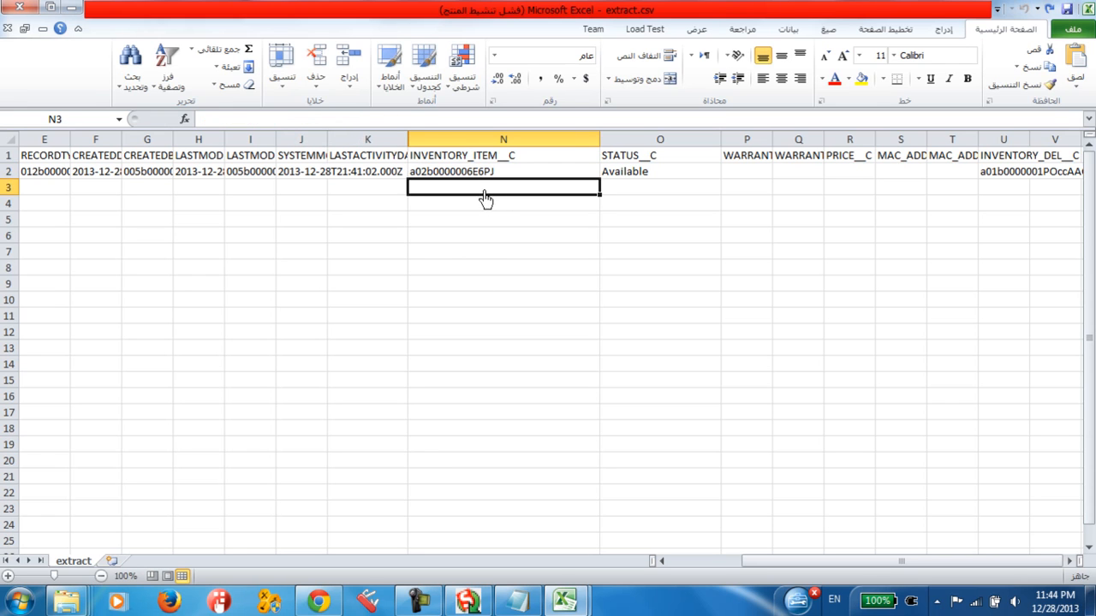
Step: Compare the new INVENTORY_ITEM__C value with the record ID and item name on the ITM-00000002 page in Salesforce
left_click(460, 175)
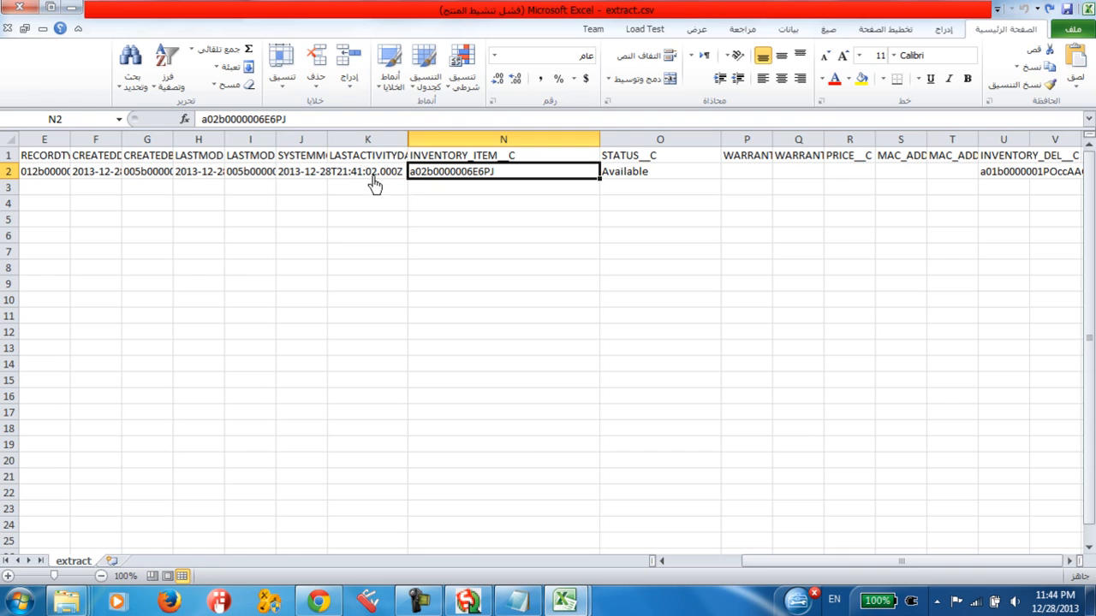
left_click(318, 602)
left_click_drag(245, 36, 351, 37)
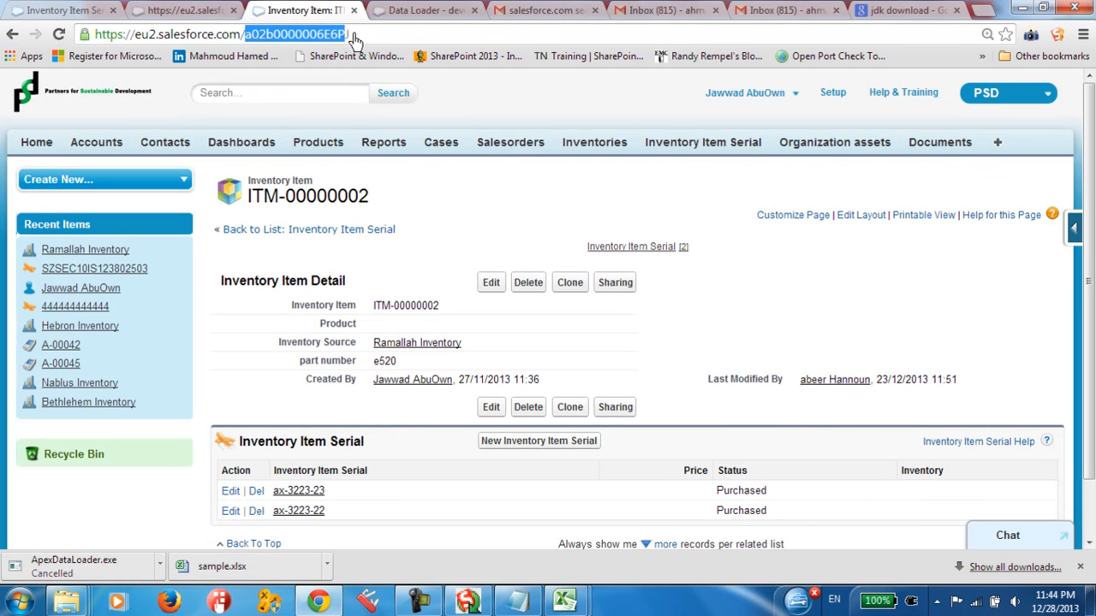
left_click(246, 37)
left_click_drag(245, 36, 351, 38)
left_click_drag(371, 307, 440, 308)
left_click_drag(246, 37, 402, 41)
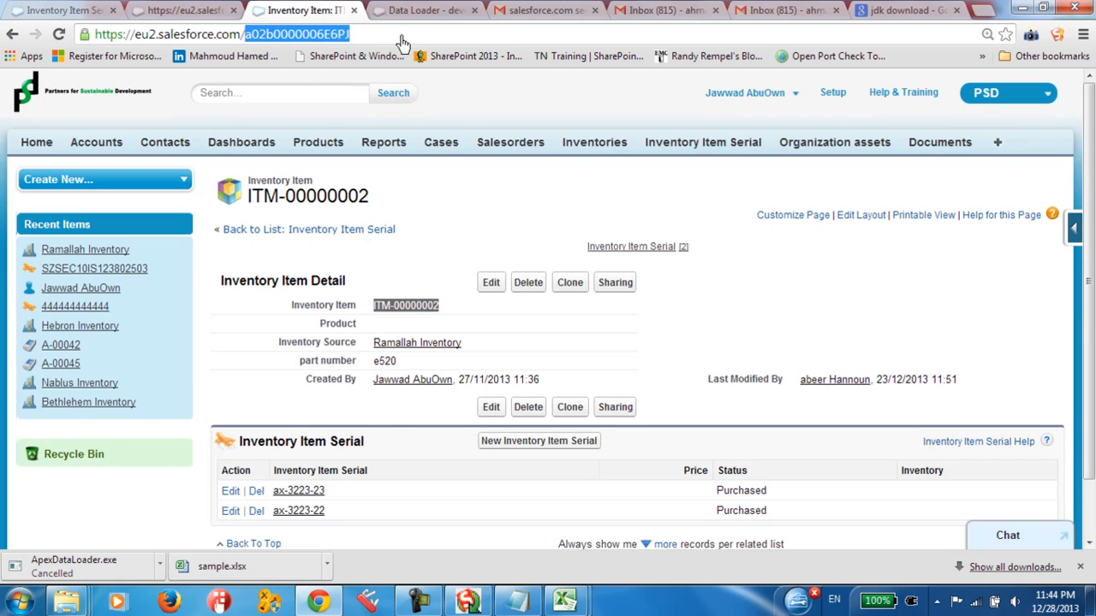
Step: Return to Excel, review the record's ID, NAME and INVENTORY_ITEM__C values, and save extract.csv
left_click(314, 597)
left_click(393, 220)
left_click_drag(324, 187, 4, 180)
left_click(301, 237)
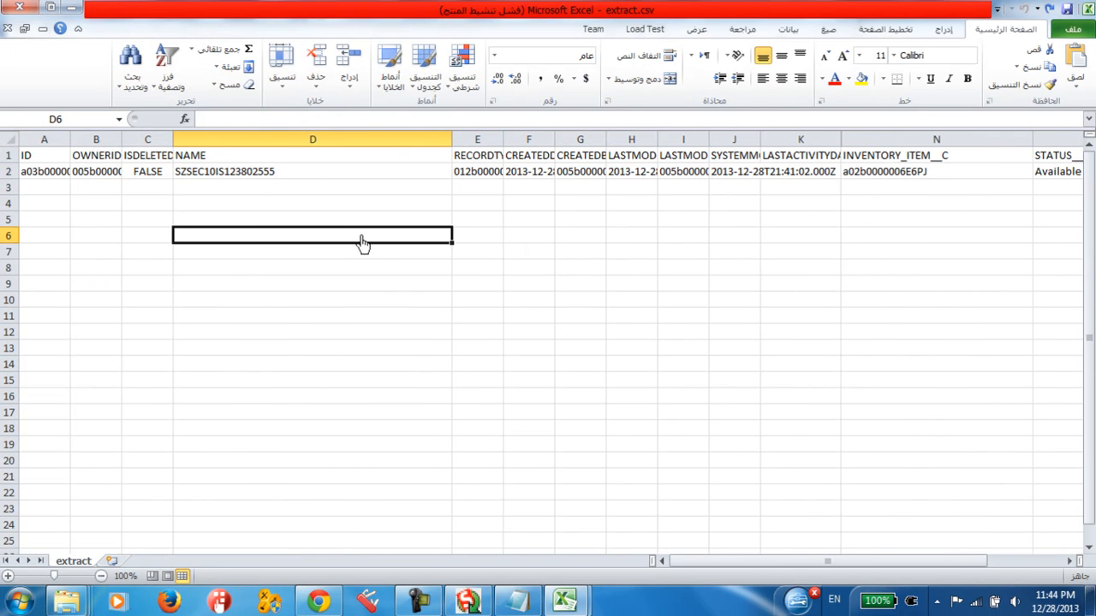
left_click(54, 173)
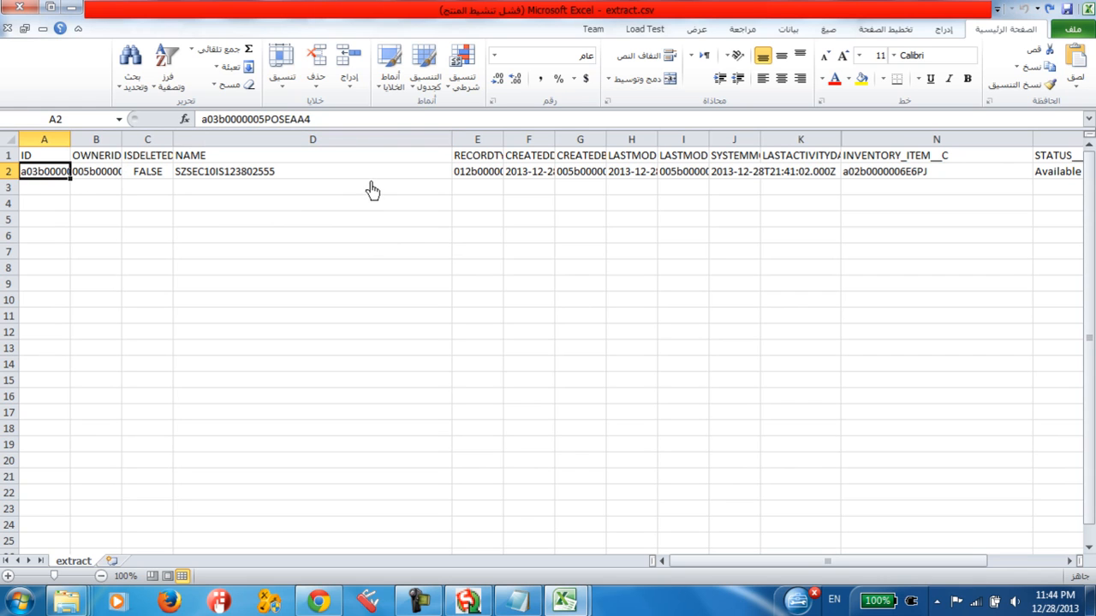
left_click(296, 179)
left_click(903, 160)
left_click(905, 175)
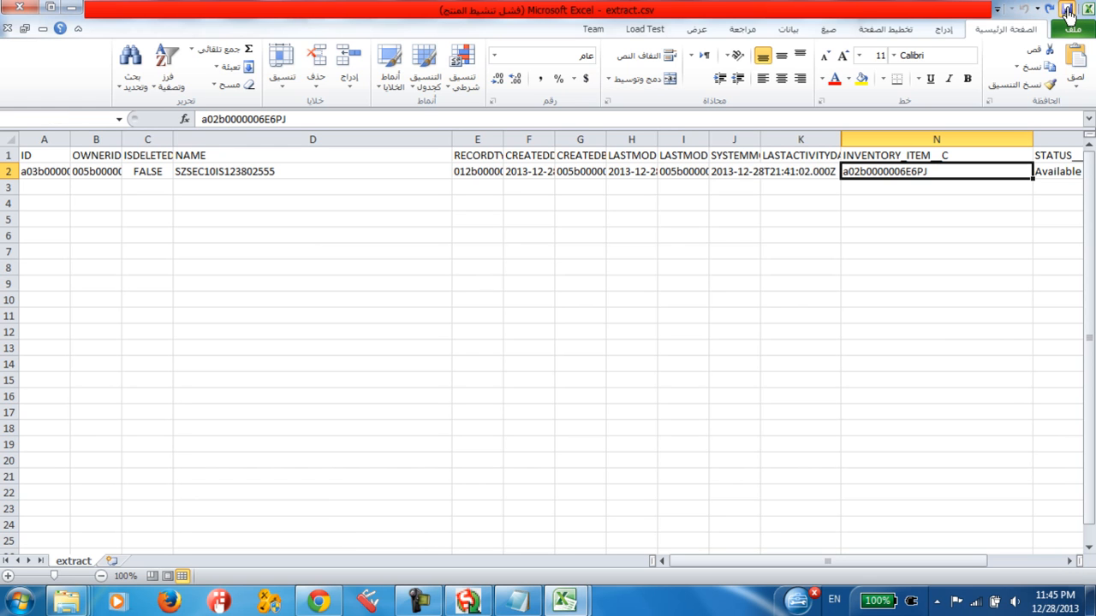
left_click(1067, 12)
left_click(611, 358)
Step: Switch to Salesforce and reload the SZSEC10IS123802503 serial record, discarding its open Inventory Item edit
left_click(319, 601)
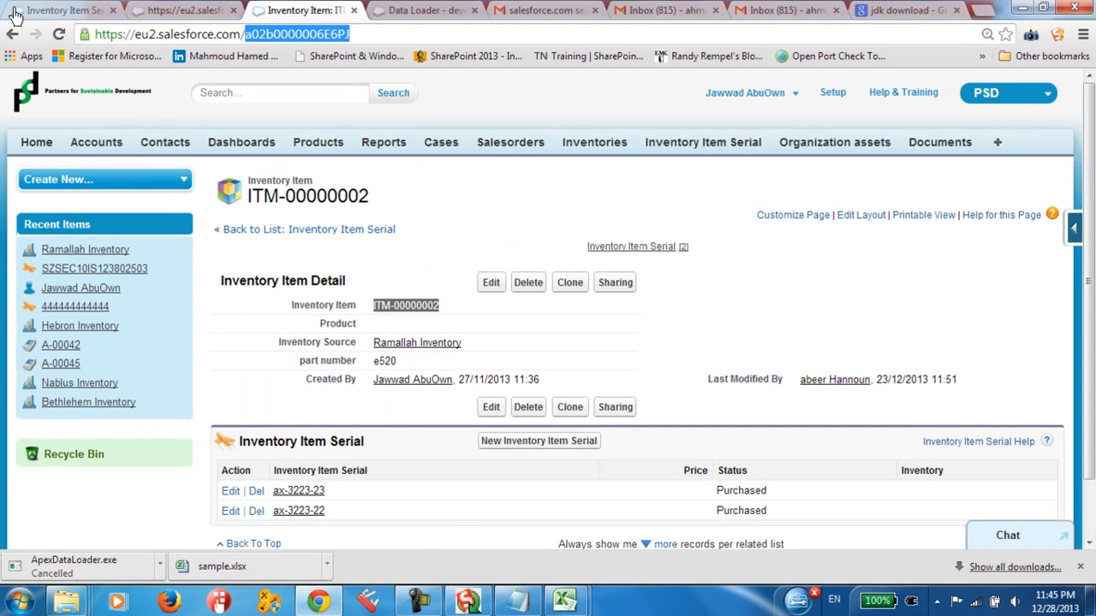
left_click(14, 14)
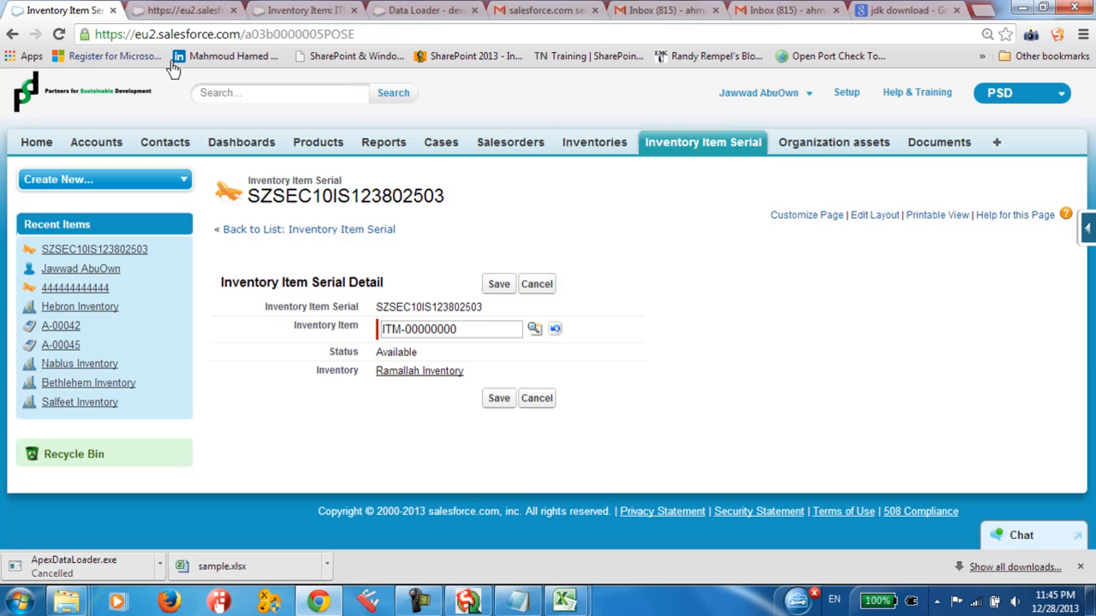
right_click(435, 249)
left_click(684, 148)
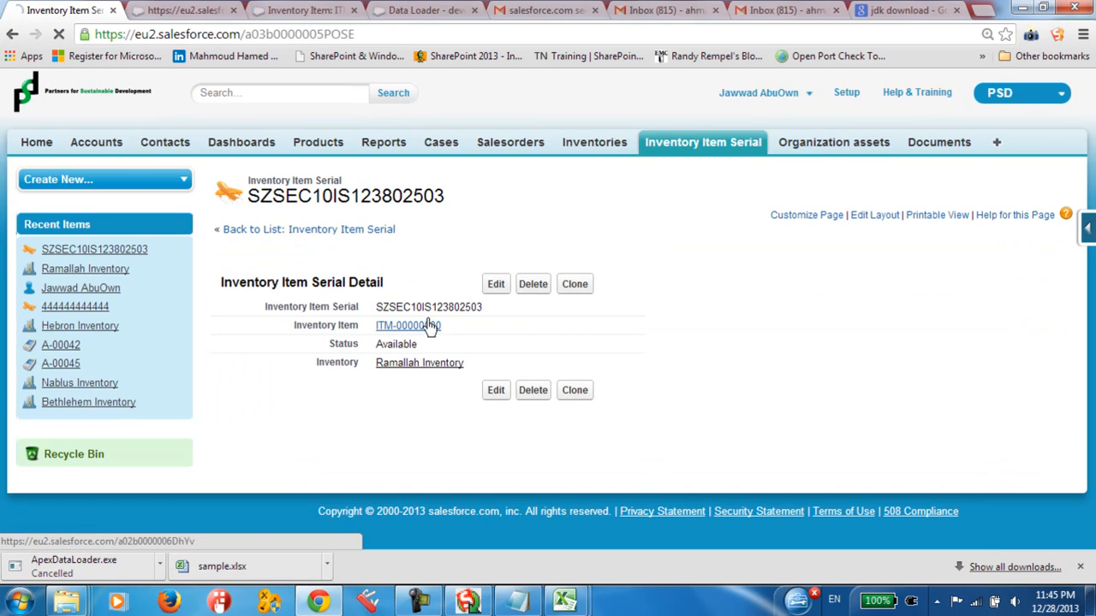
Step: Switch to extract.csv in Excel and widen the ID column to show the full record ID
left_click_drag(482, 310, 445, 332)
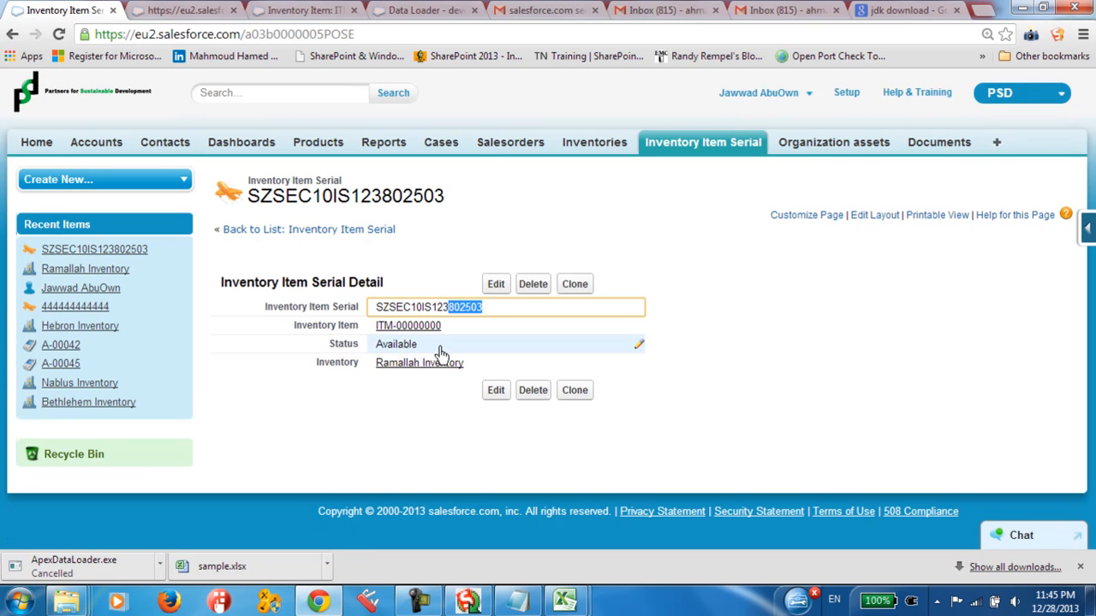
left_click(318, 602)
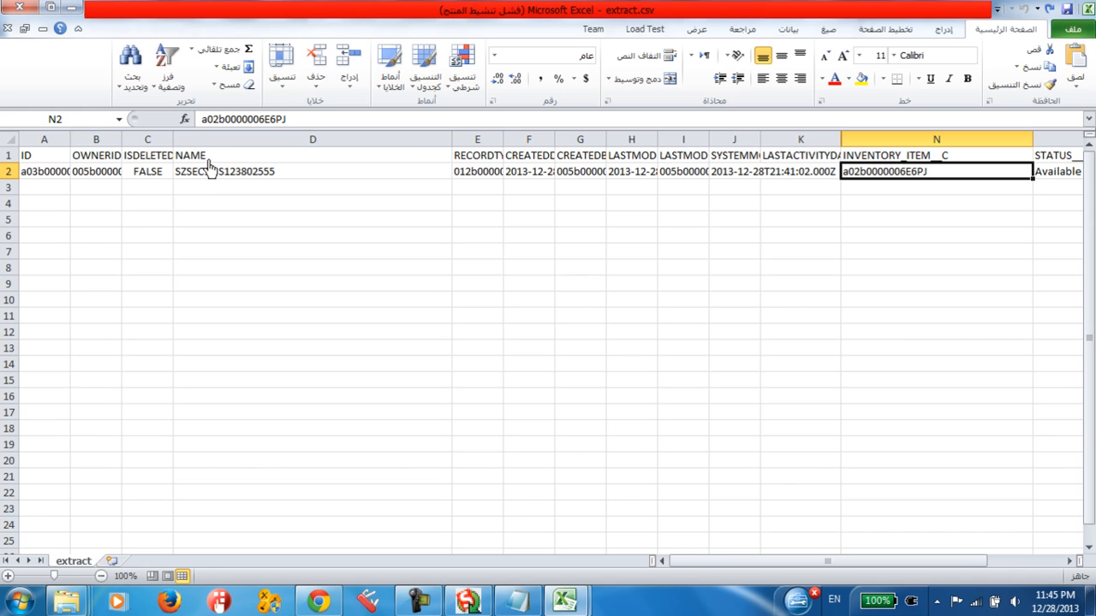
left_click_drag(208, 164, 288, 237)
left_click(240, 351)
left_click_drag(96, 173, 148, 237)
left_click(351, 334)
left_click(85, 196)
left_click_drag(72, 145, 215, 141)
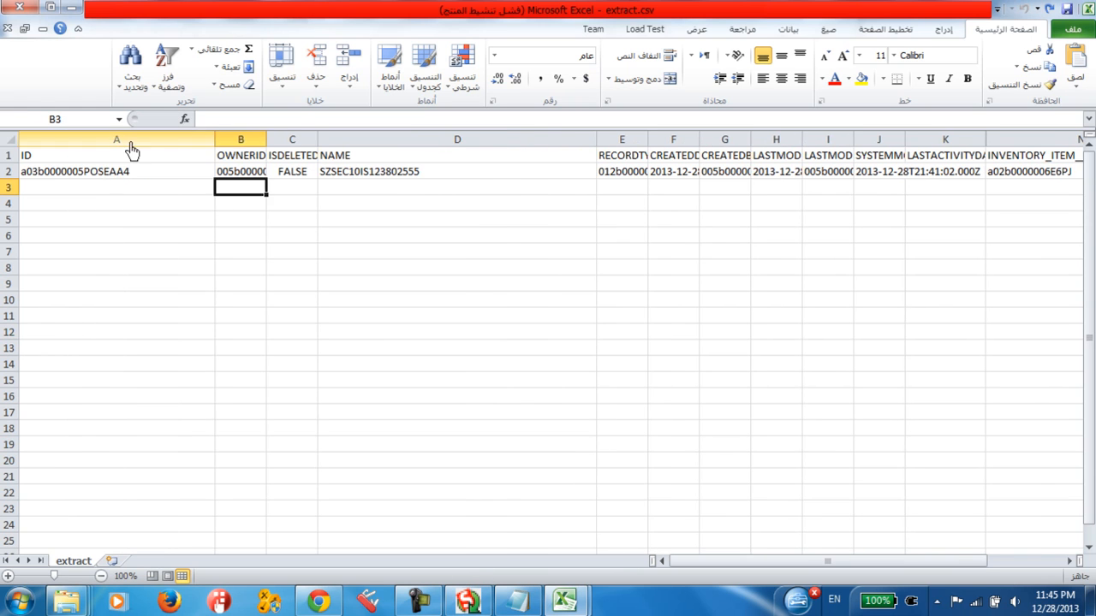
Step: Compare the record's ID value in extract.csv with the ID in the web address of its Salesforce serial page
left_click(134, 180)
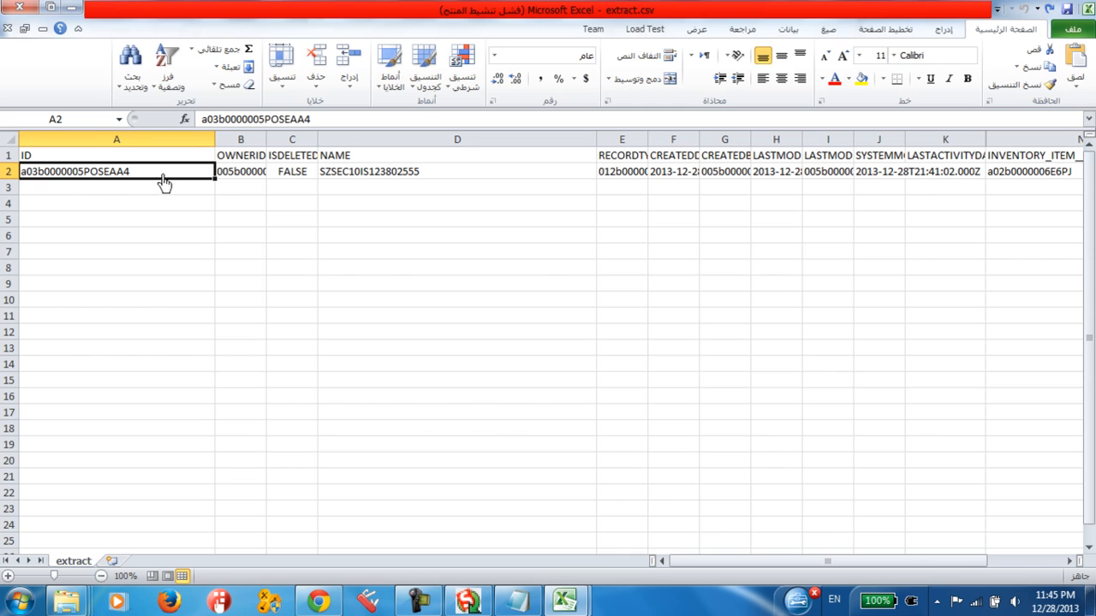
double_click(163, 180)
double_click(159, 176)
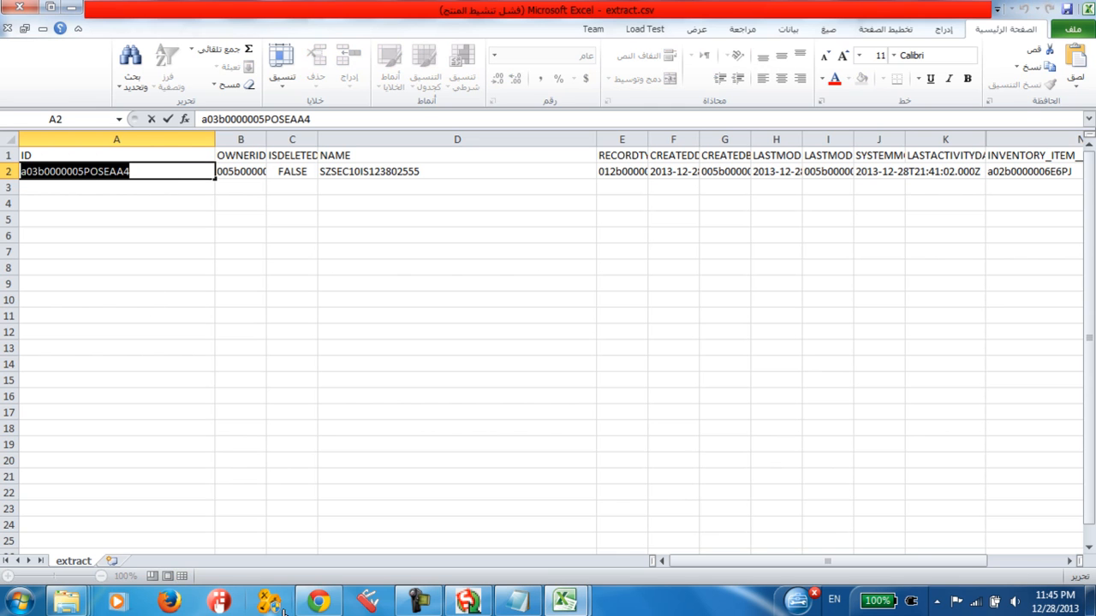
left_click(319, 602)
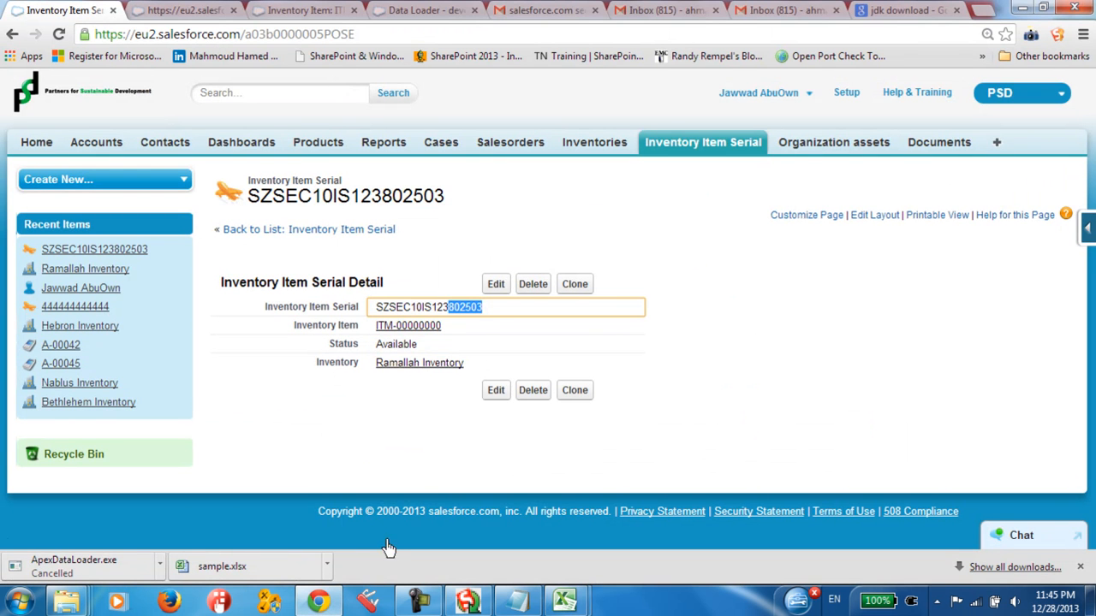
left_click(325, 598)
left_click(325, 597)
left_click(479, 254)
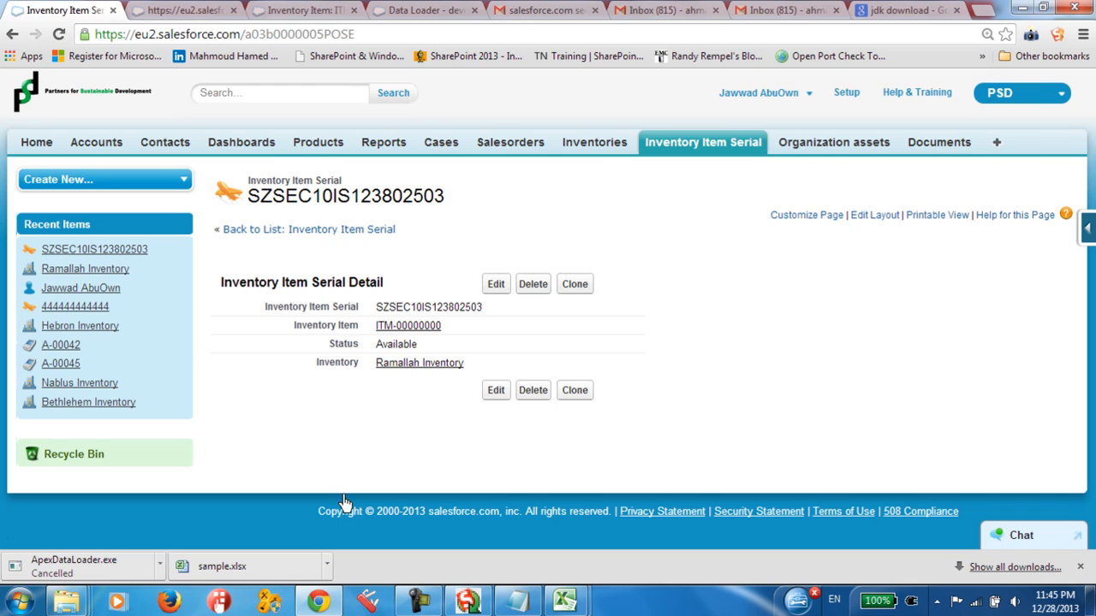
left_click(329, 601)
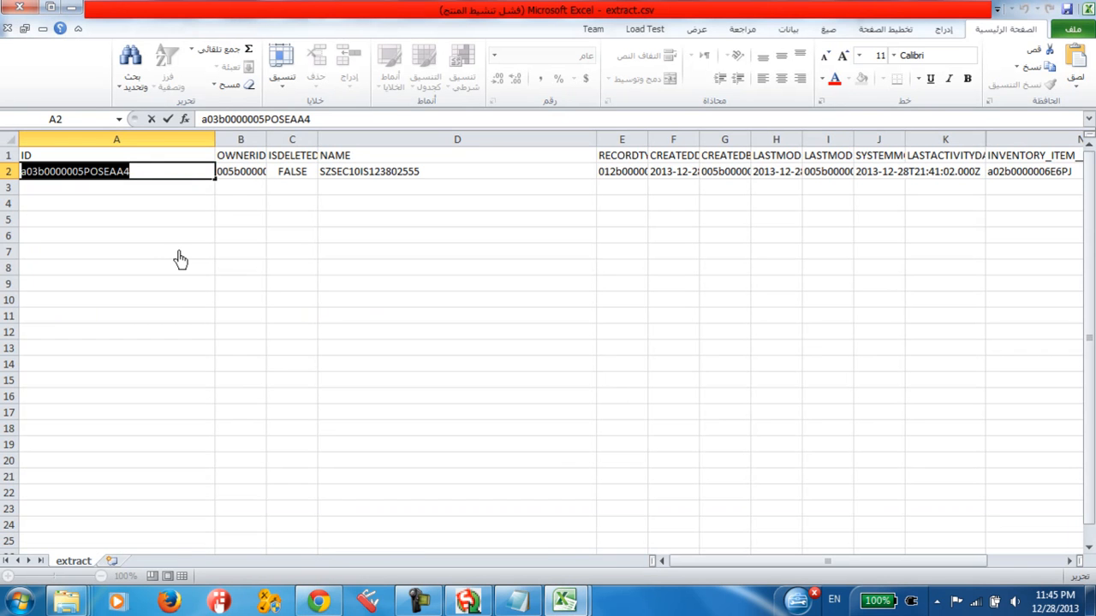
Step: Switch to the Data Loader and close the CSV viewer and the finished export's dialogs
left_click(490, 608)
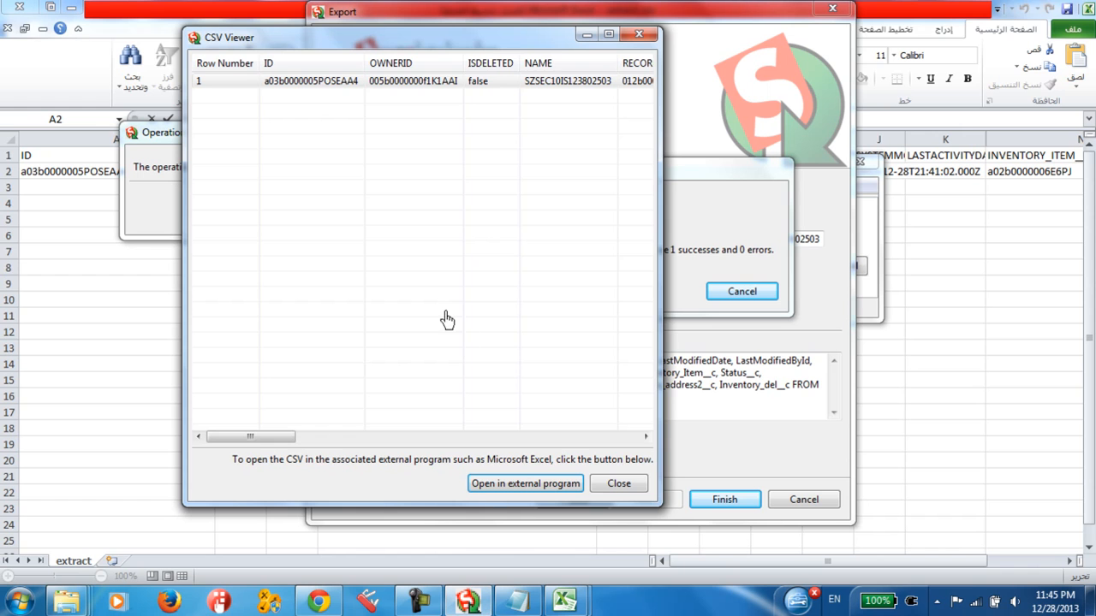
left_click(618, 483)
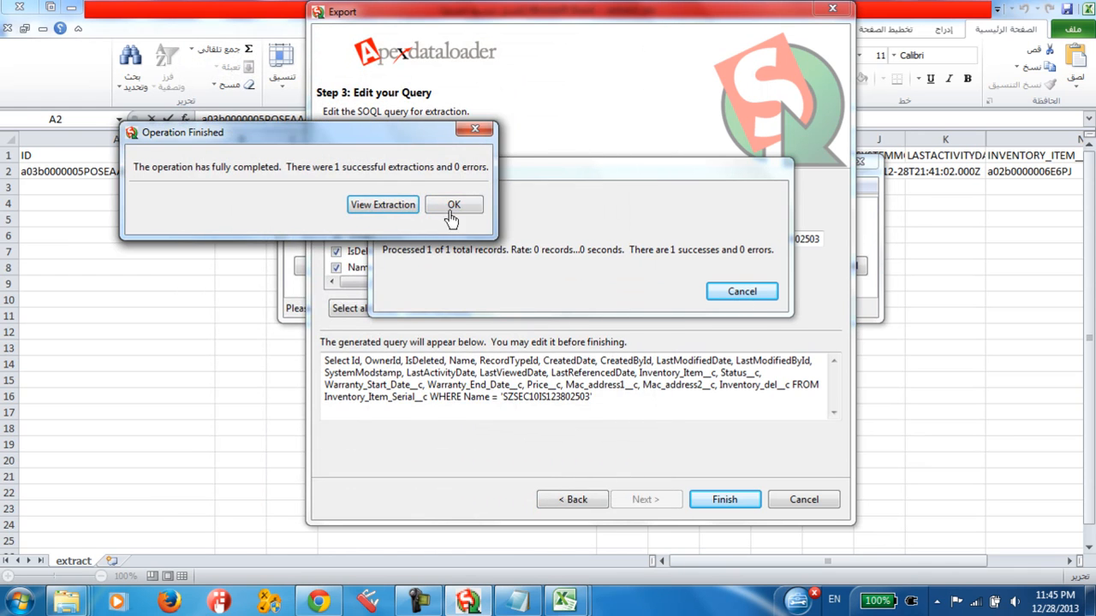
left_click(448, 205)
left_click(743, 291)
Step: Start an upsert for the Inventory Item Serial (Inventory_Item_Serial__c) object, using C:\salesforce dl\extract.csv as the CSV file
left_click(500, 267)
left_click(535, 301)
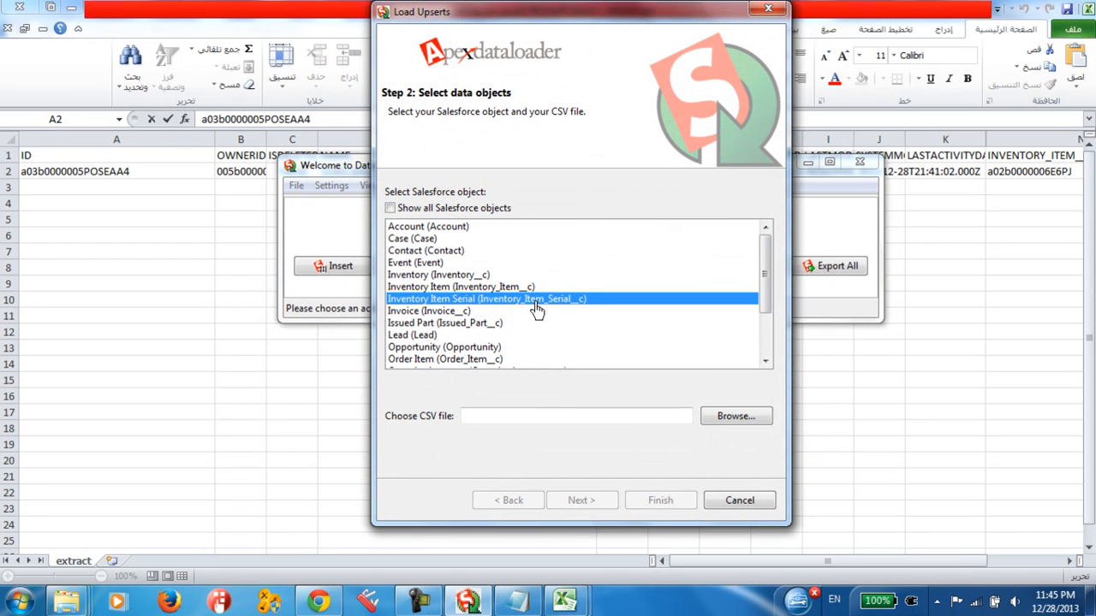
left_click(734, 417)
left_click(563, 137)
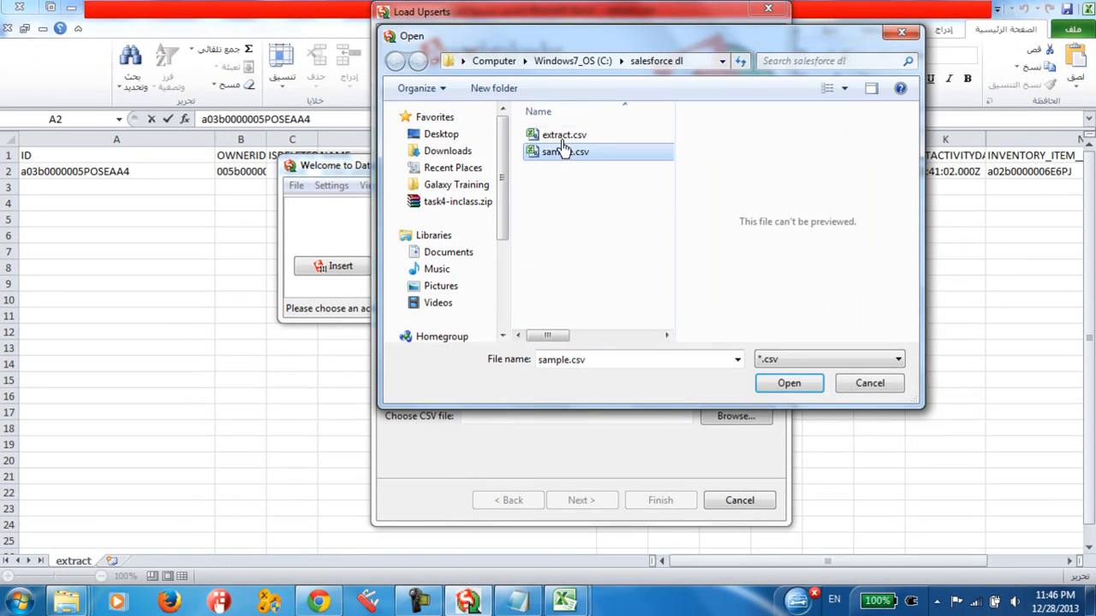
double_click(558, 138)
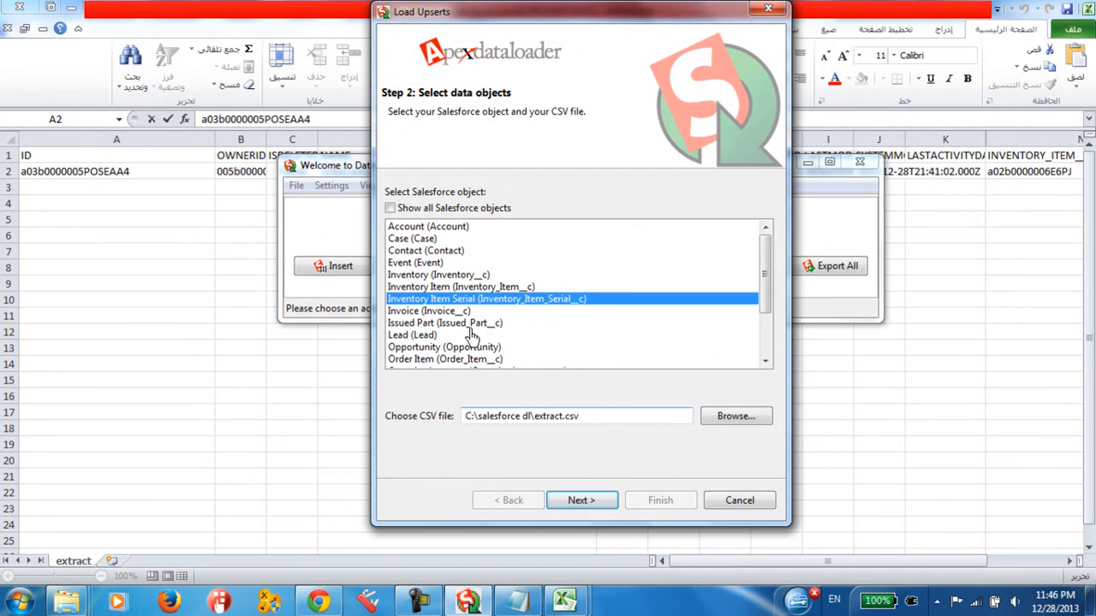
Step: Try to continue the upsert with the chosen file, and go back to the data object selection
left_click(586, 500)
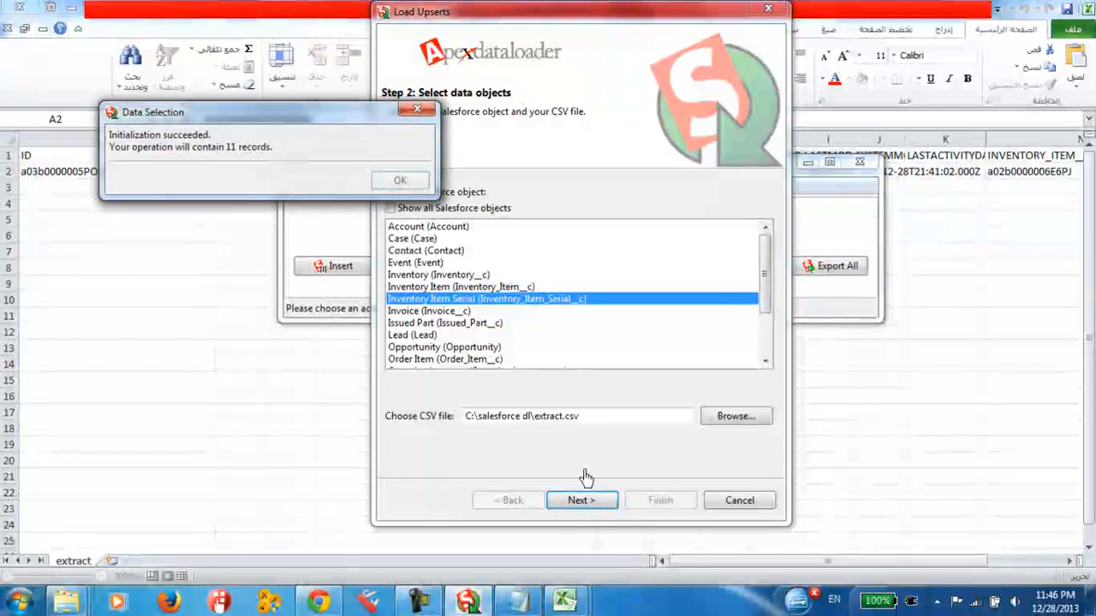
left_click(402, 181)
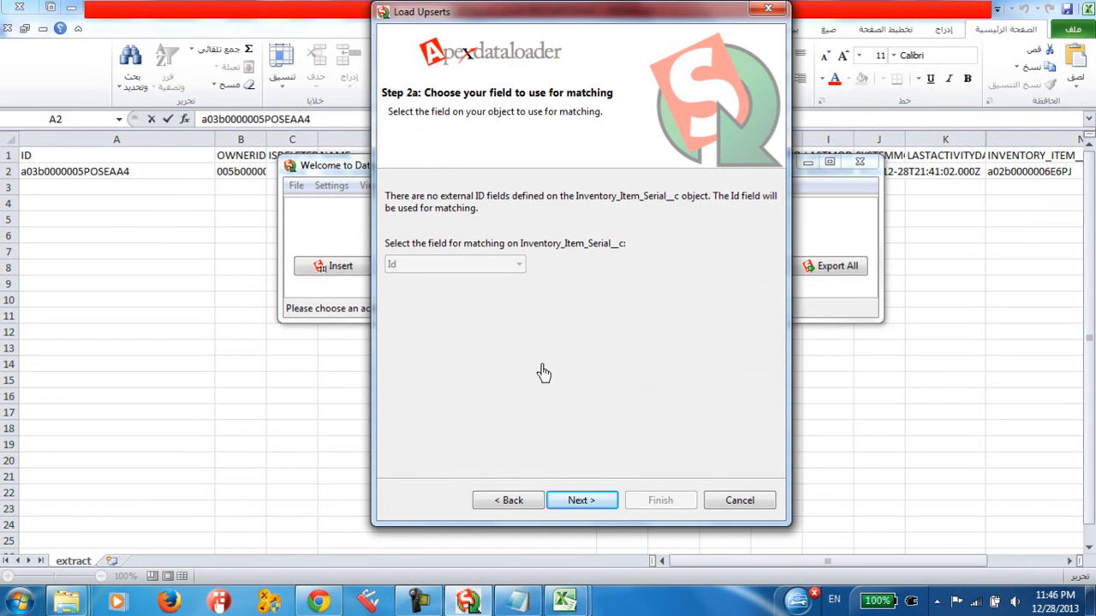
left_click(514, 503)
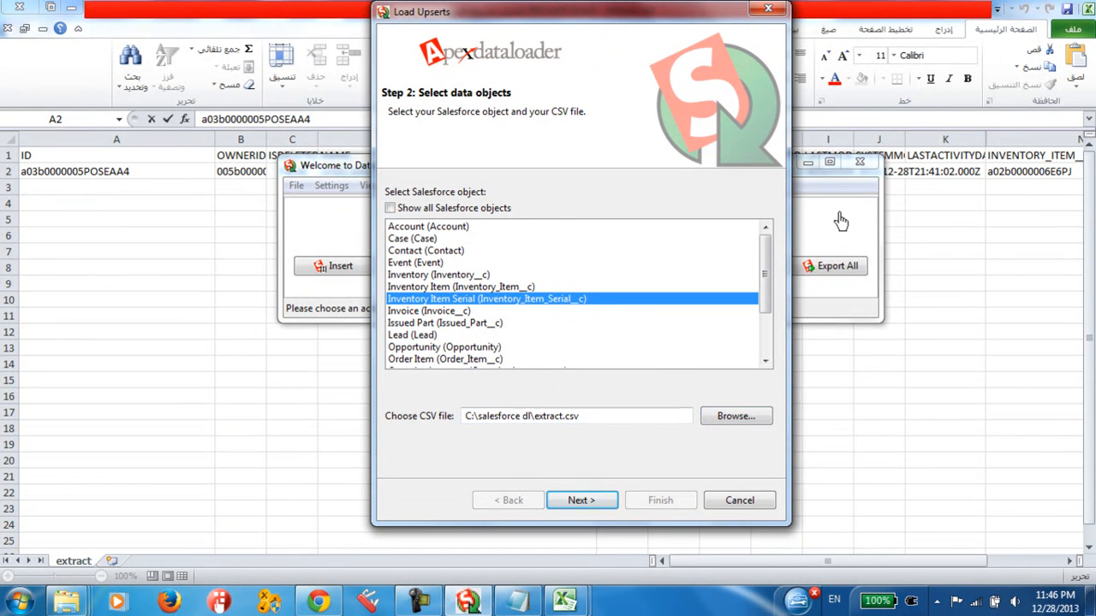
Step: Switch to extract.csv in Excel and save it, keeping the comma-delimited CSV format
mouse_move(565, 602)
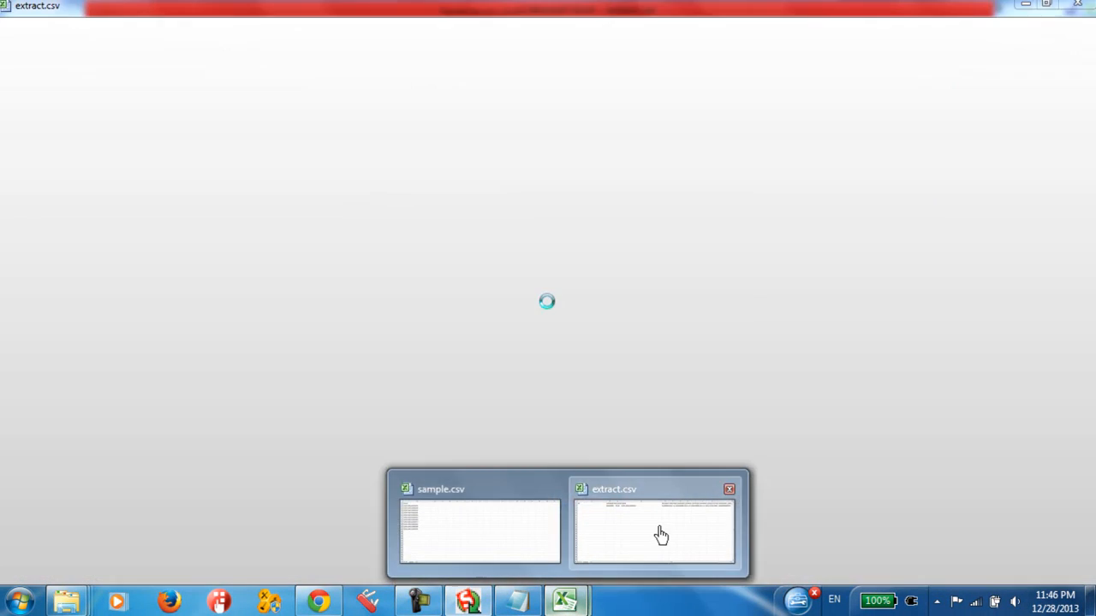
left_click(660, 535)
left_click(1066, 11)
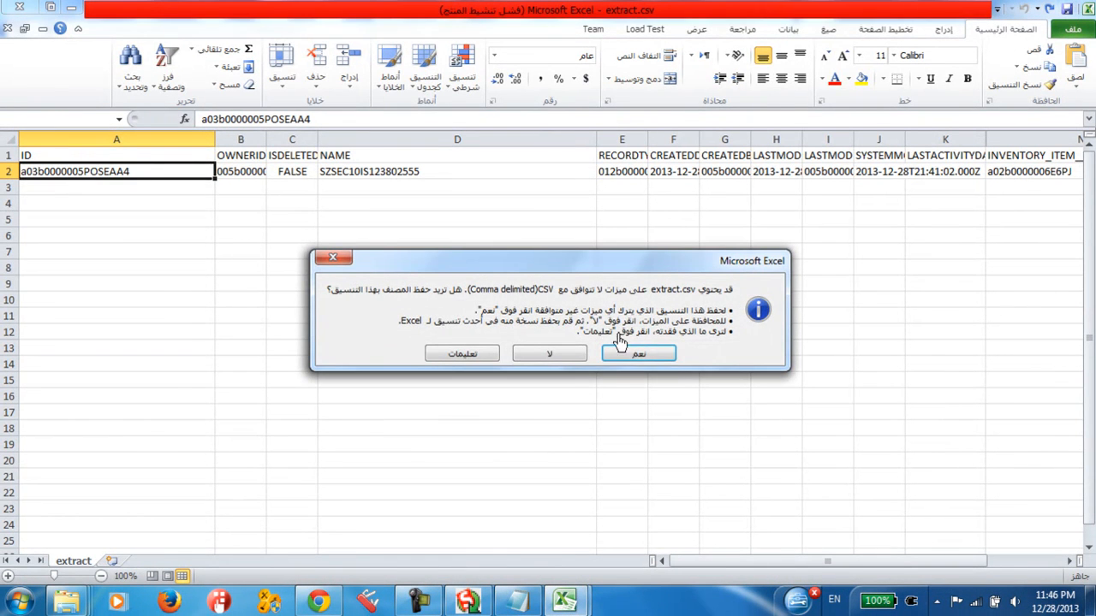
left_click(637, 355)
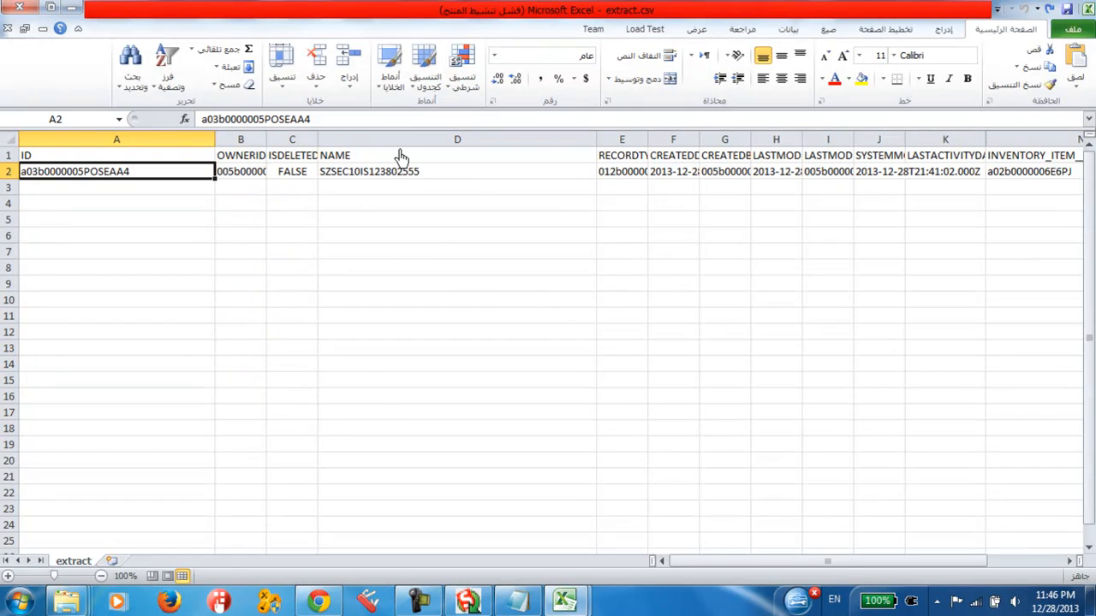
Step: Save a copy of the workbook as extract.csv in C:\salesforce dl, replacing the existing file and keeping the CSV format
left_click(1073, 29)
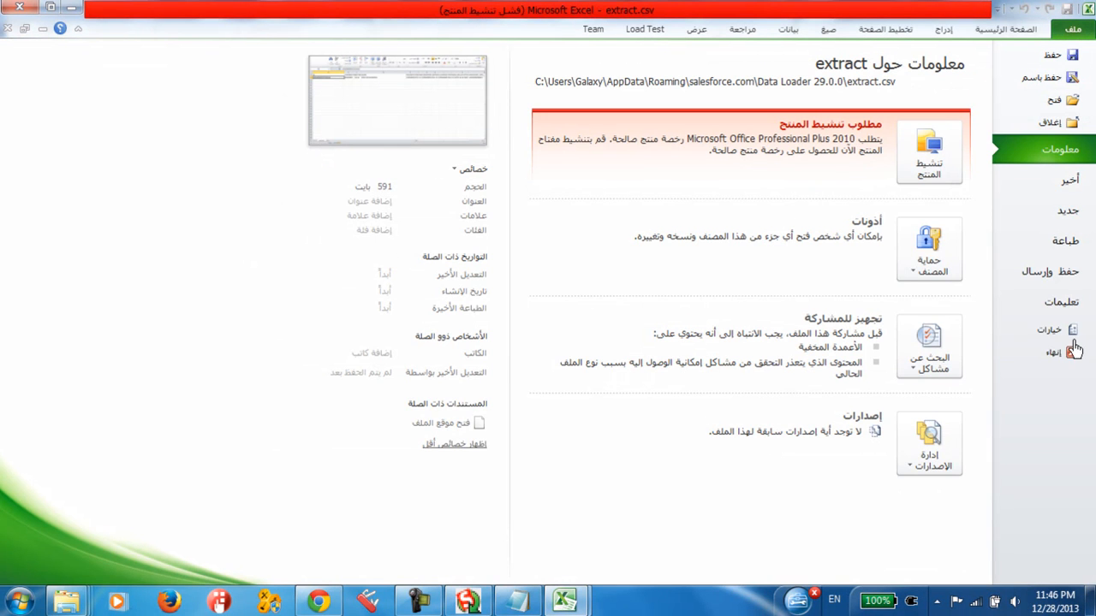
left_click(1038, 78)
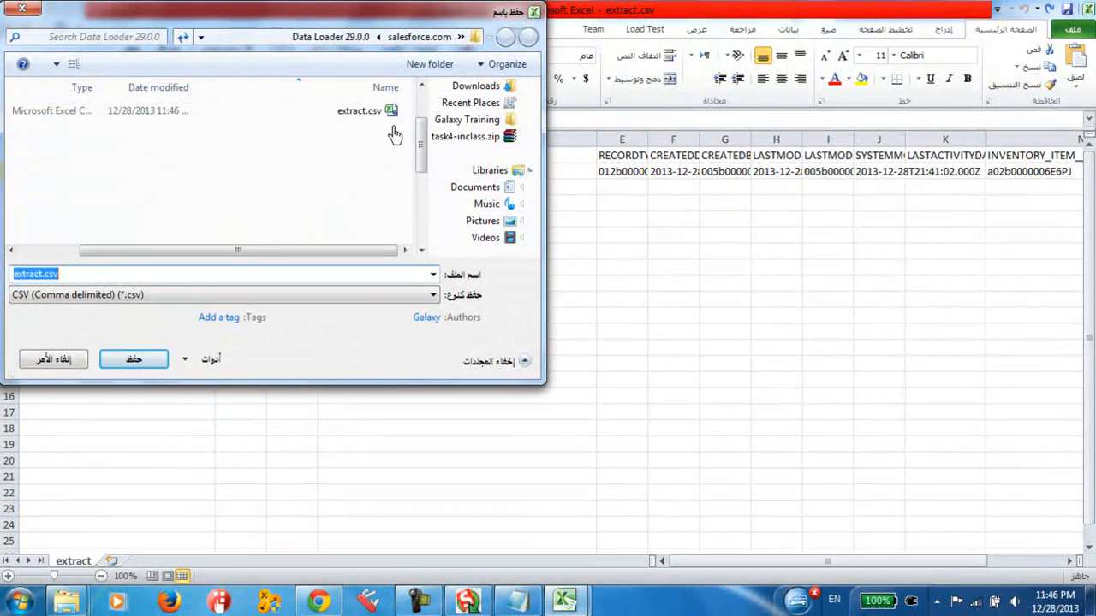
scroll(488, 128, "up", 2)
left_click(483, 144)
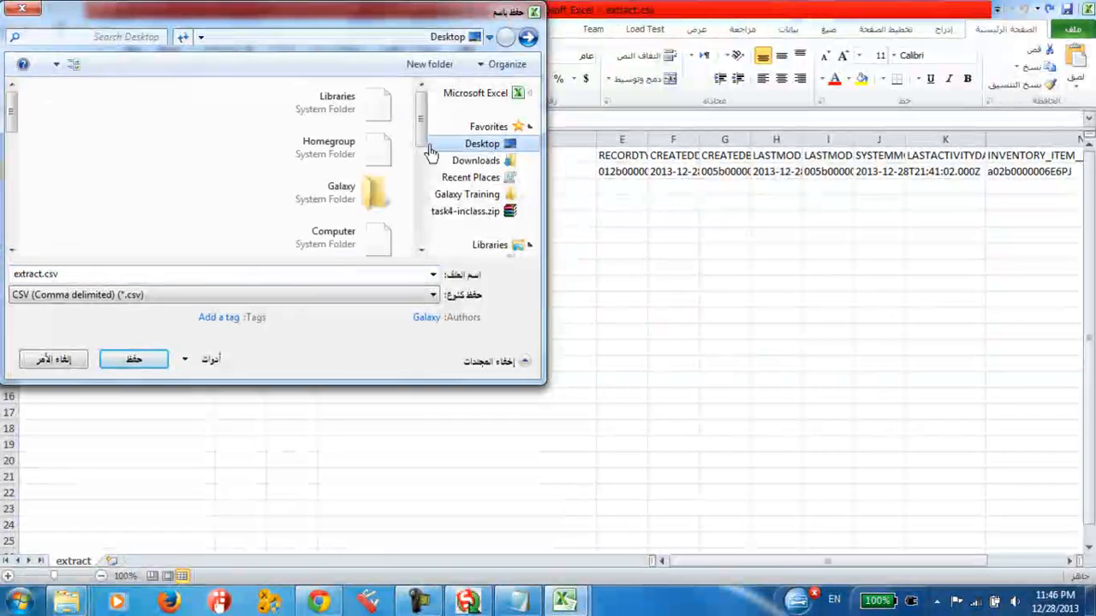
double_click(358, 234)
left_click(345, 134)
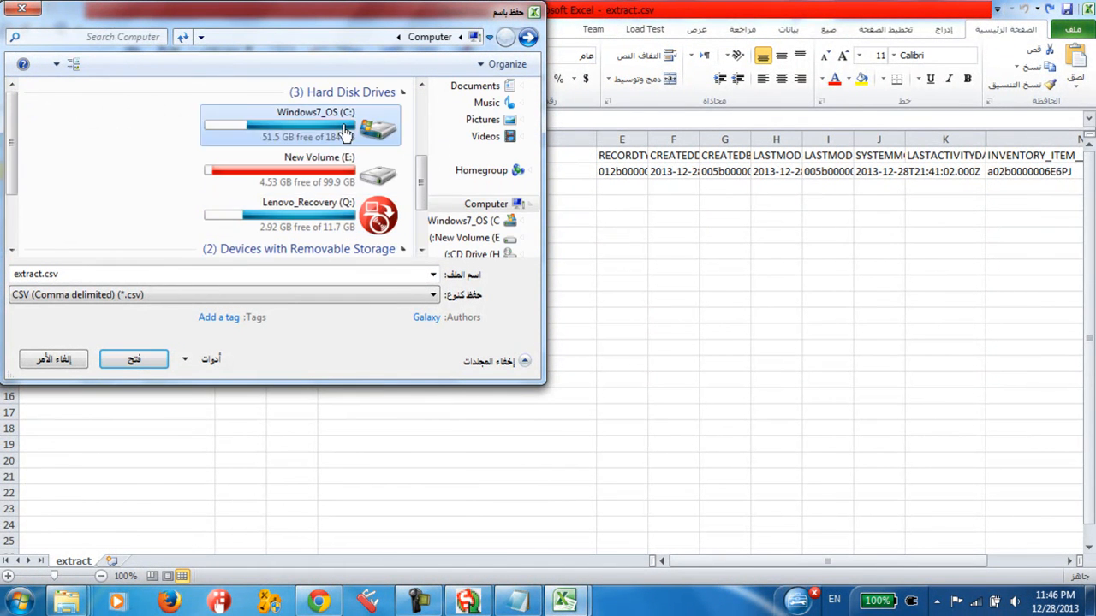
double_click(345, 135)
scroll(342, 188, "down", 10)
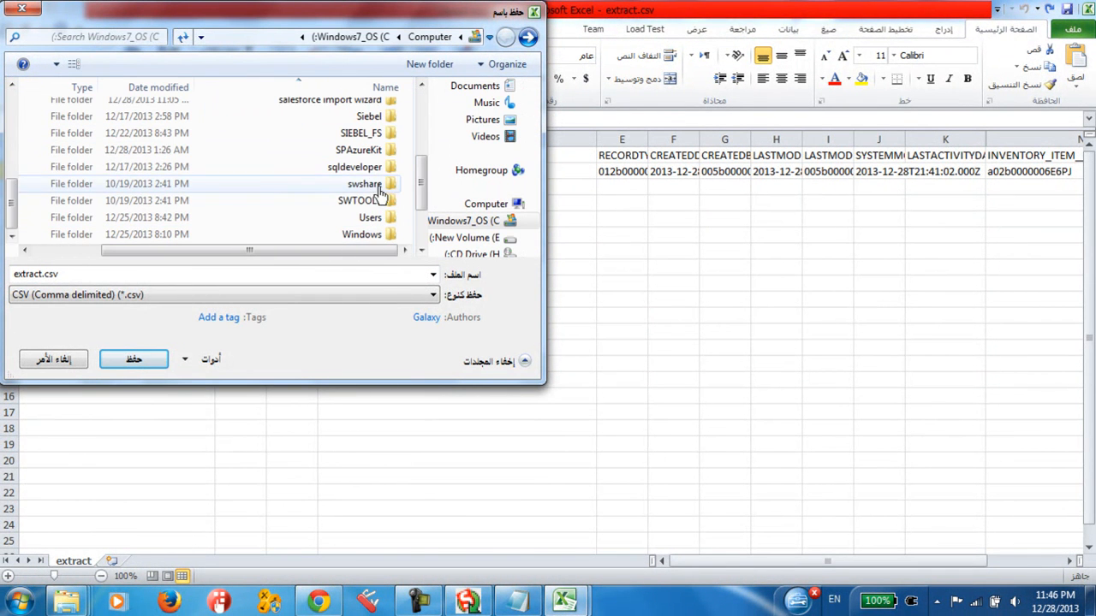
scroll(364, 157, "up", 1)
left_click(362, 123)
double_click(362, 123)
left_click(134, 359)
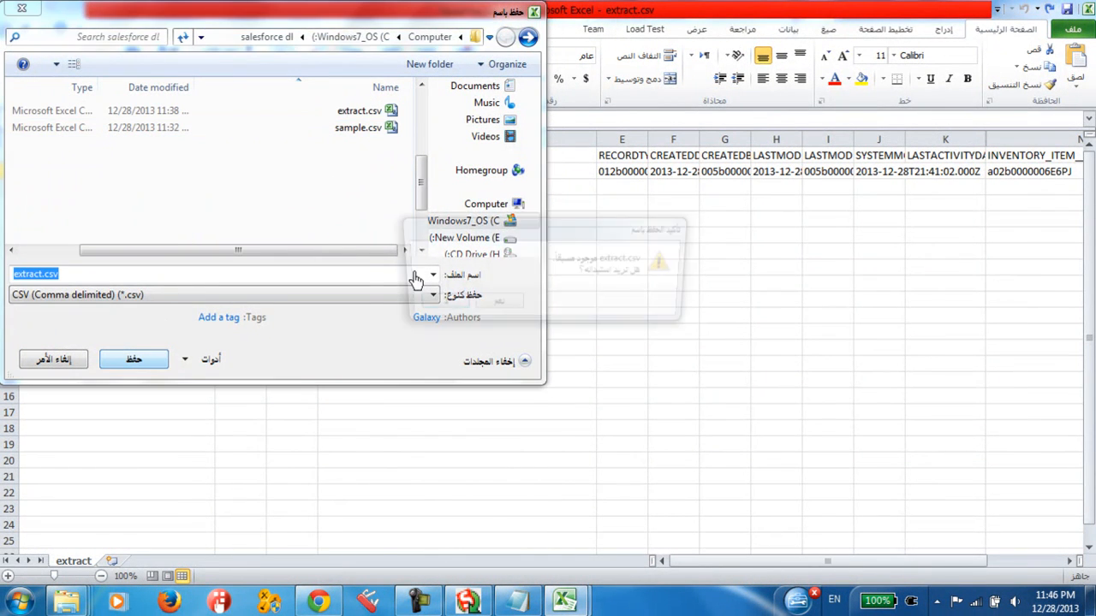
left_click(505, 312)
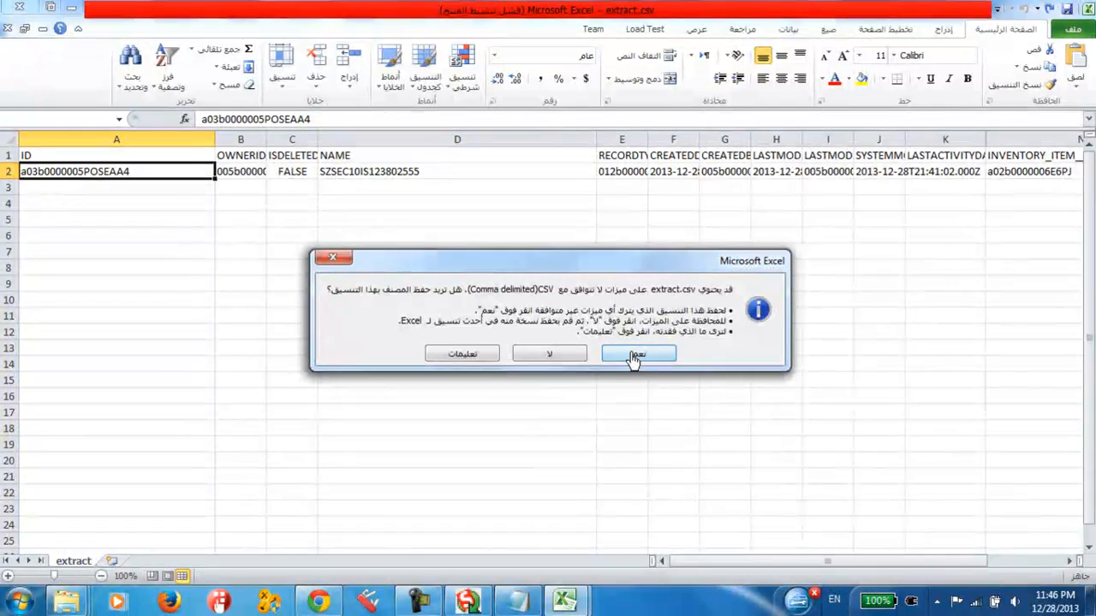
left_click(635, 355)
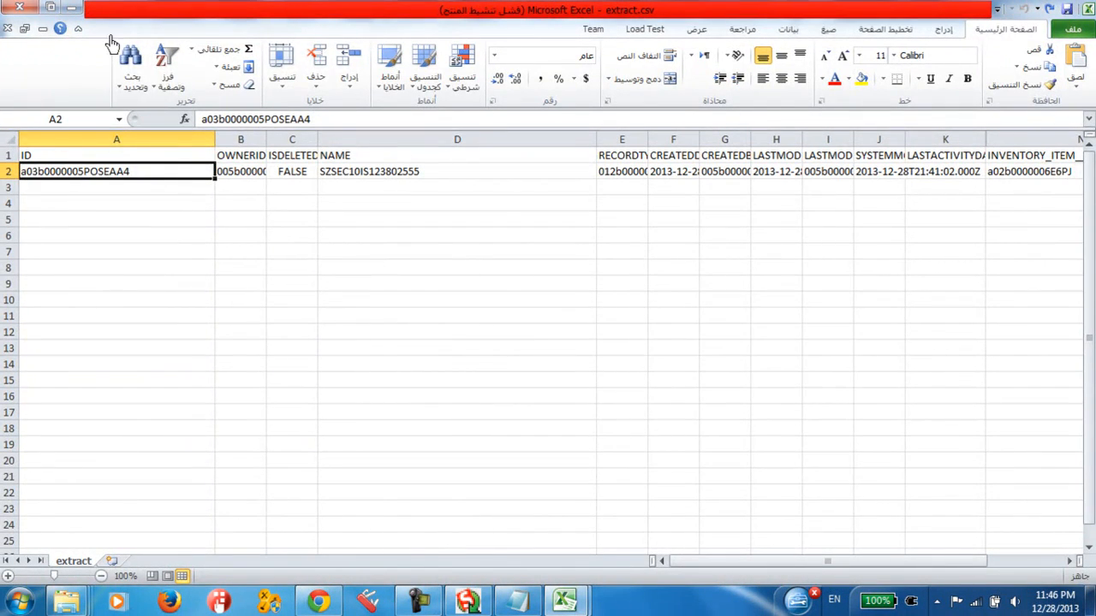
Step: Return to the Data Loader's upsert, reselect C:\salesforce dl\extract.csv as the CSV file and initialize the data selection
left_click(71, 7)
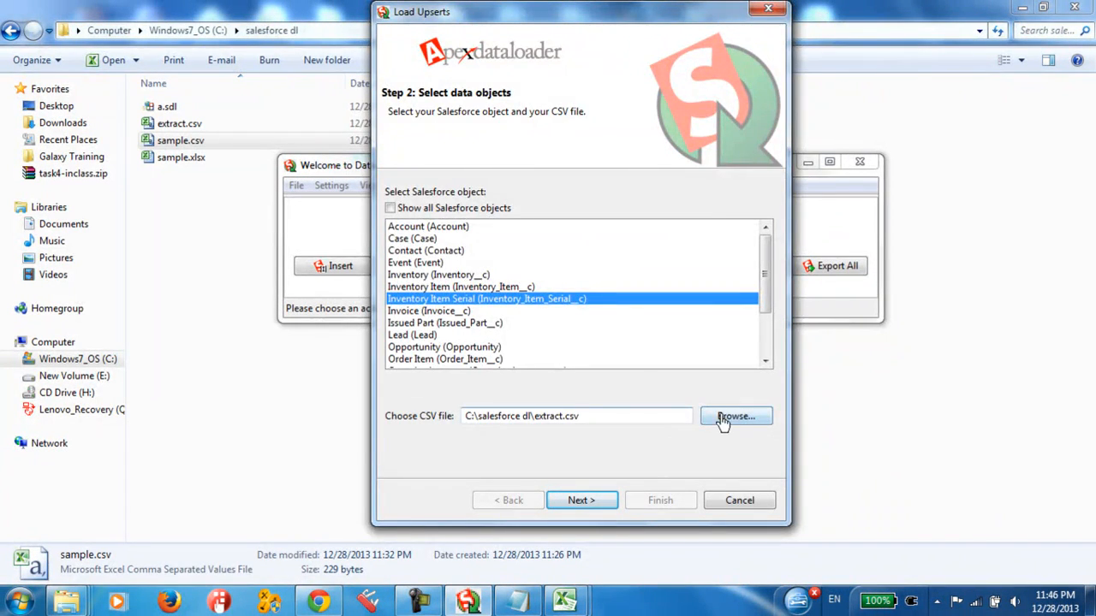
left_click(723, 419)
double_click(561, 138)
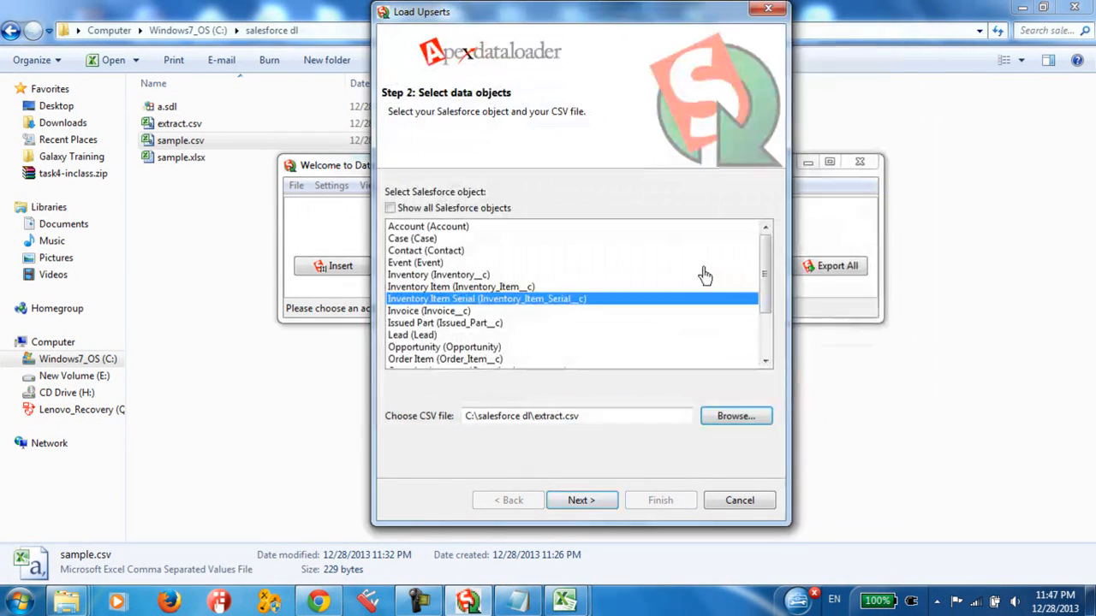
left_click(582, 500)
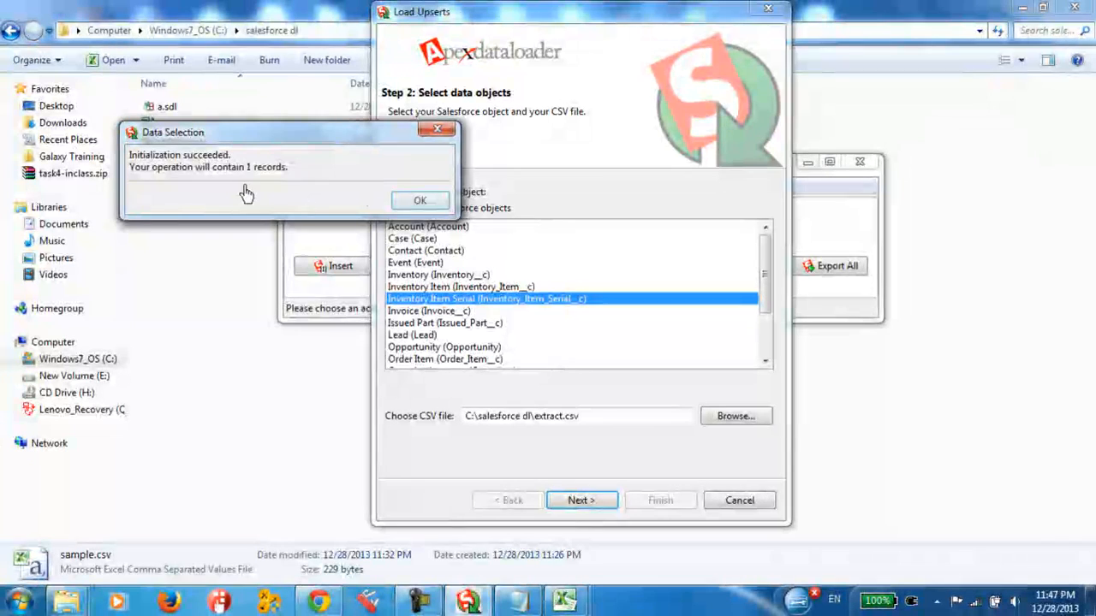
left_click(420, 202)
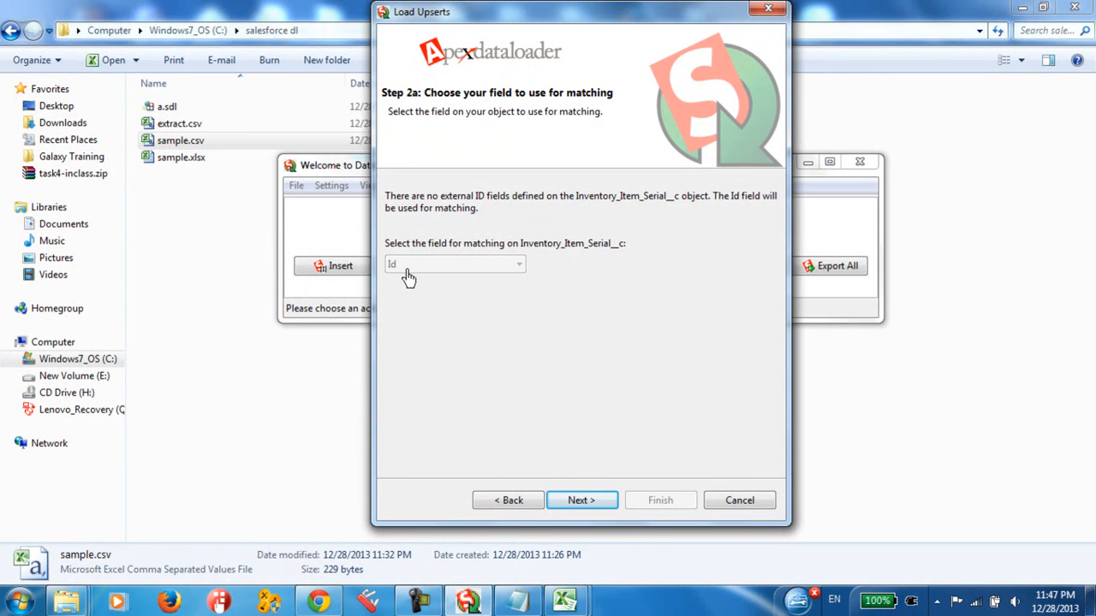
Step: Accept Id as the matching field and create a new mapping that assigns the Id field to the ID column
left_click(581, 500)
left_click_drag(773, 306, 574, 220)
left_click(548, 198)
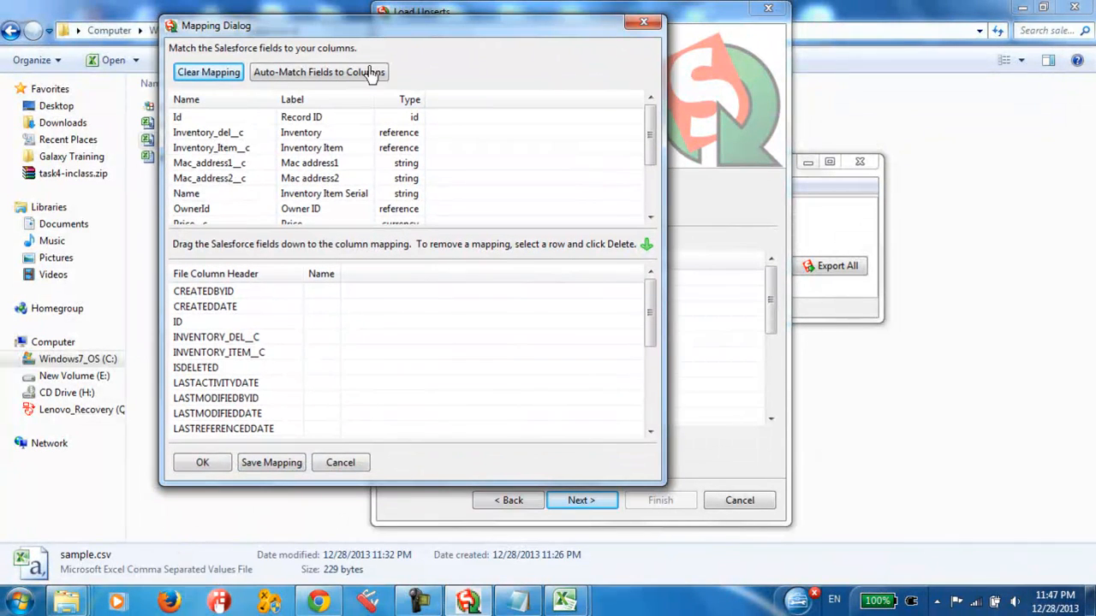
left_click_drag(178, 117, 321, 332)
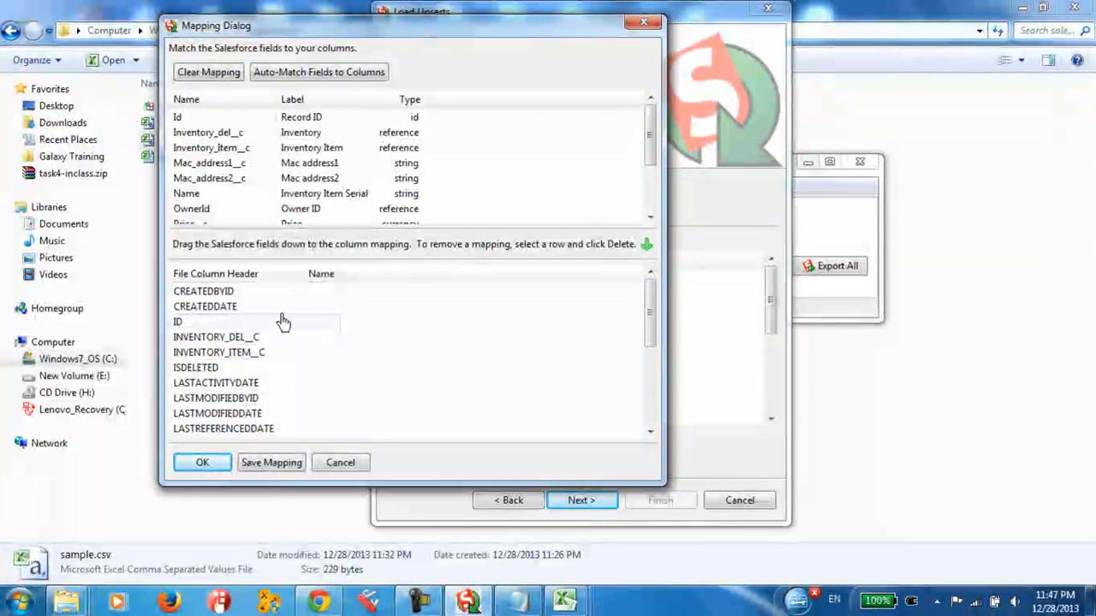
left_click_drag(212, 121, 322, 336)
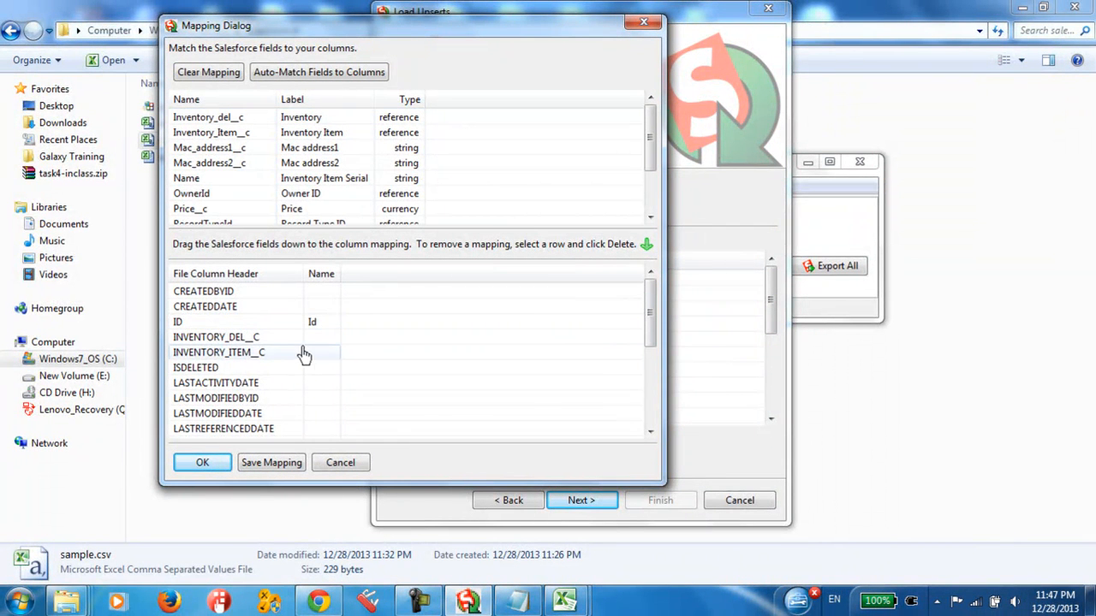
scroll(311, 361, "down", 2)
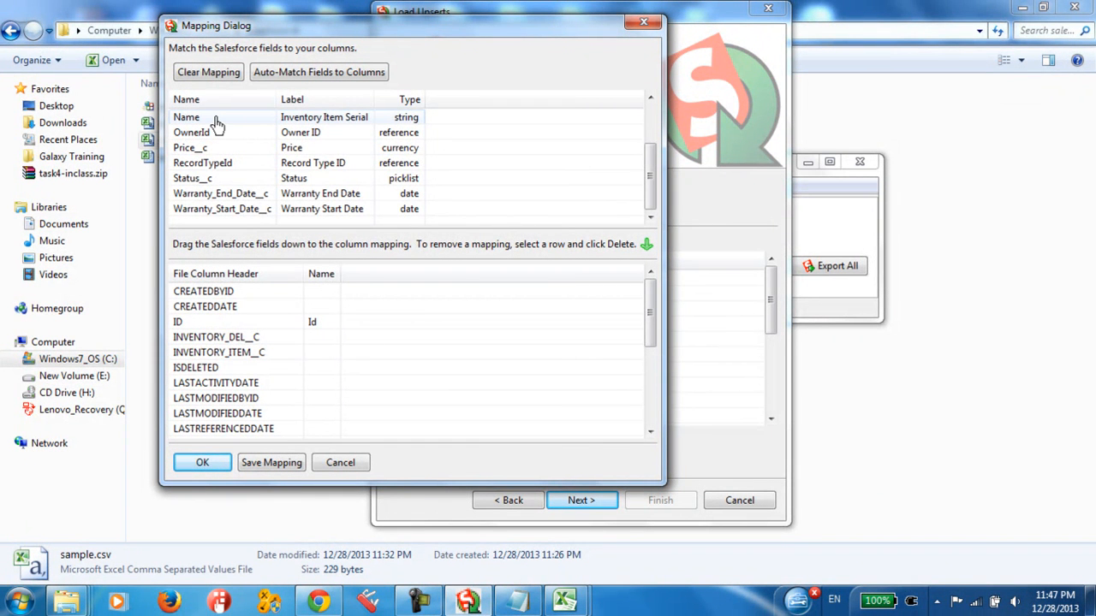
Step: Map the Name field to the NAME column, auto-match the remaining Salesforce fields to the file columns, and accept the mapping
left_click_drag(655, 317, 654, 391)
left_click_drag(221, 123, 323, 342)
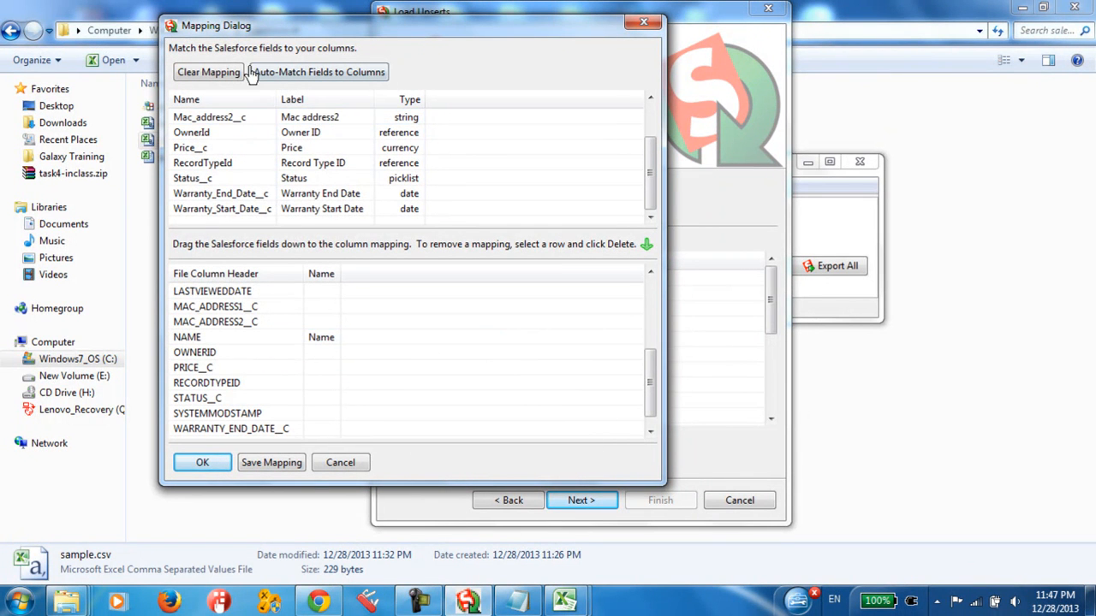
left_click(331, 78)
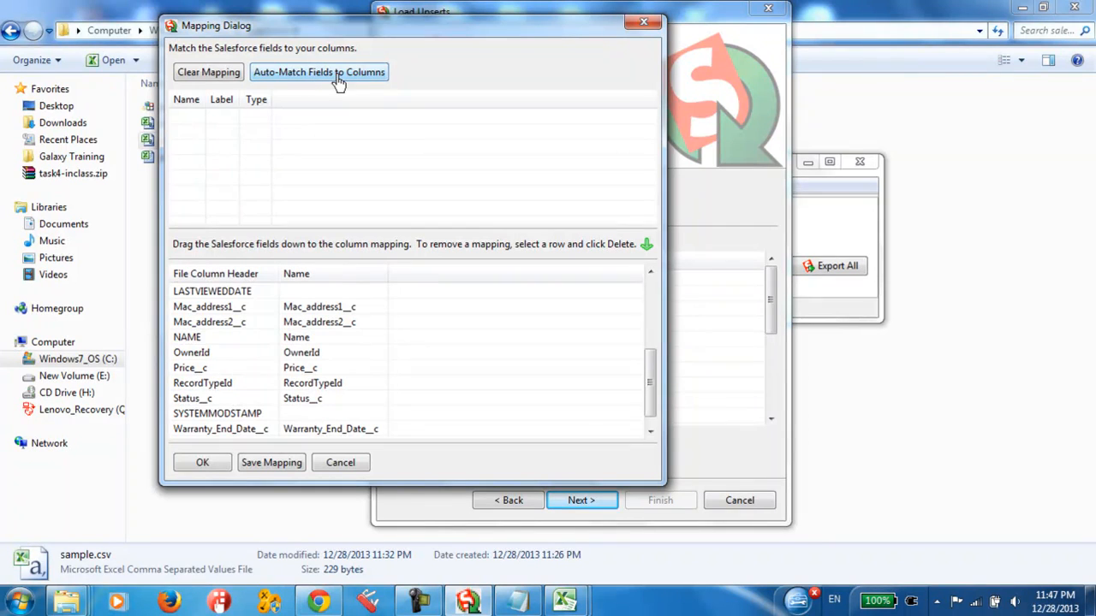
left_click_drag(651, 381, 651, 304)
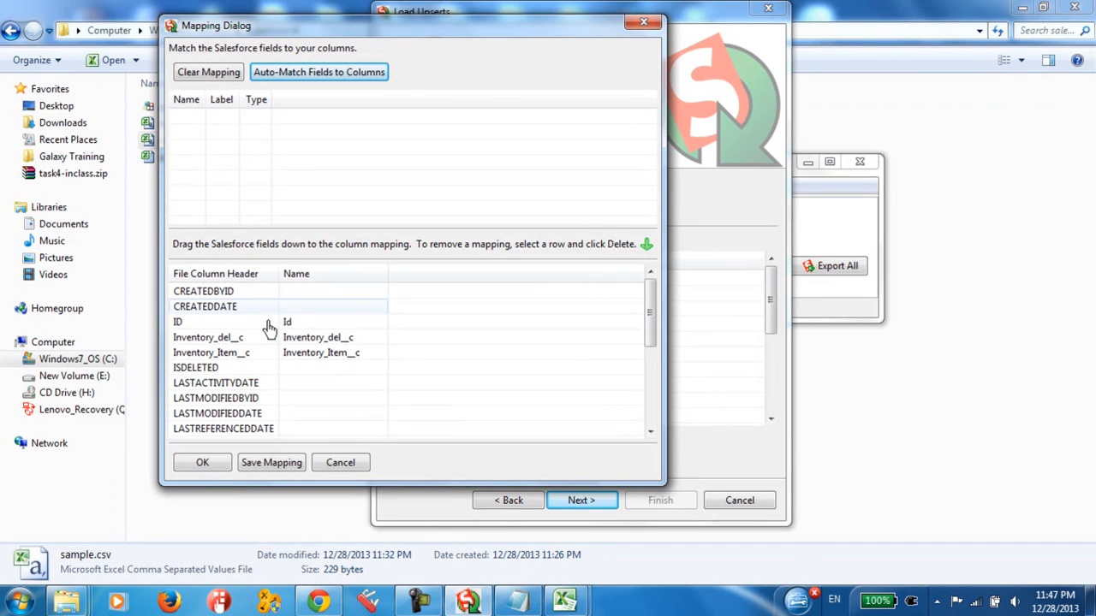
left_click_drag(649, 316, 655, 392)
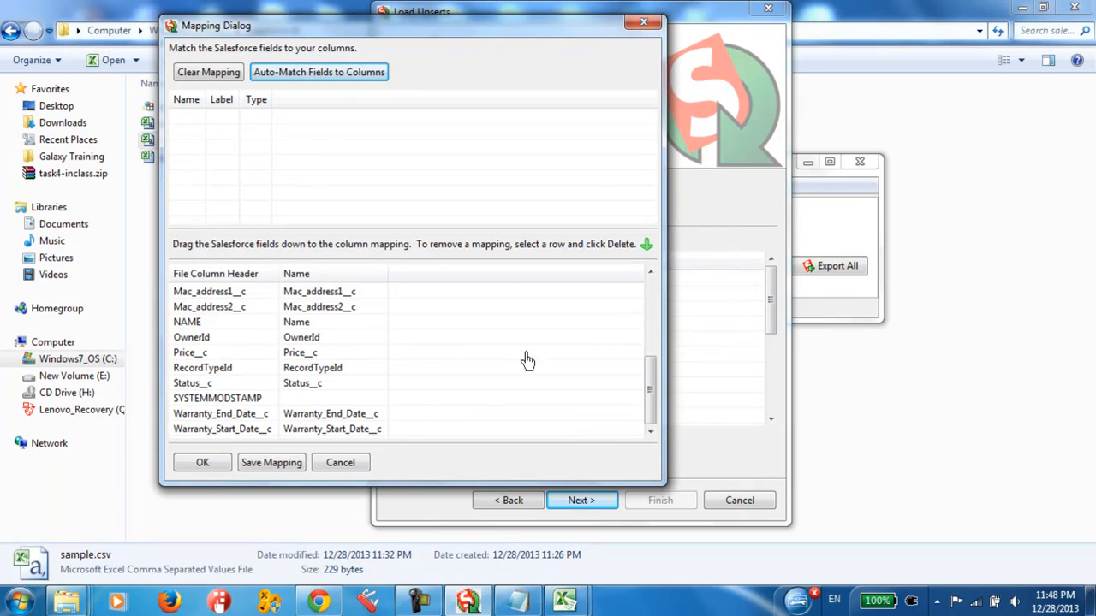
left_click_drag(648, 416, 651, 319)
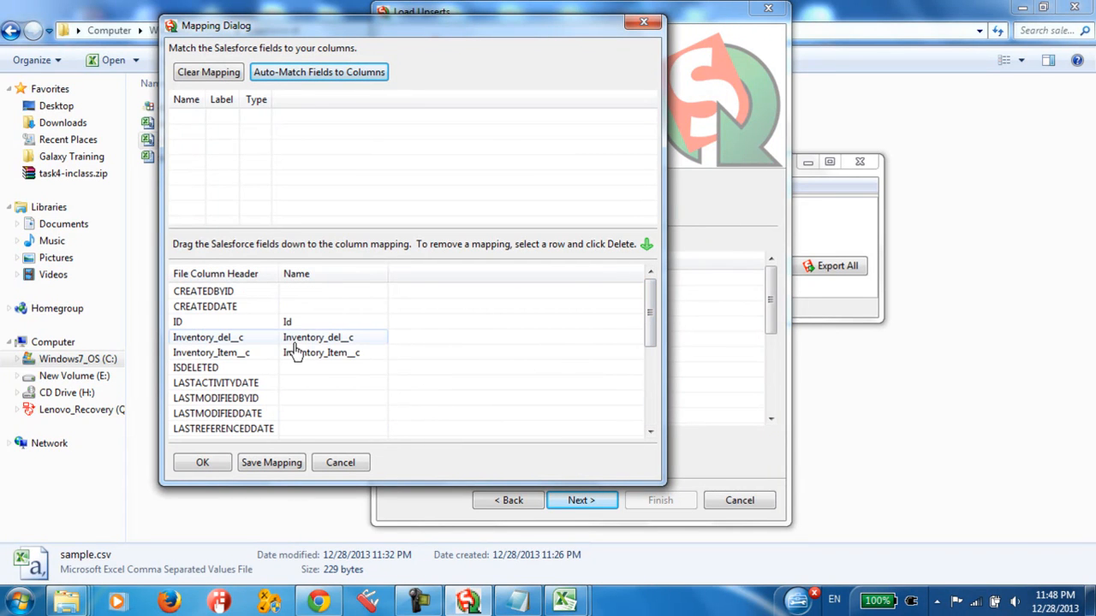
left_click(203, 464)
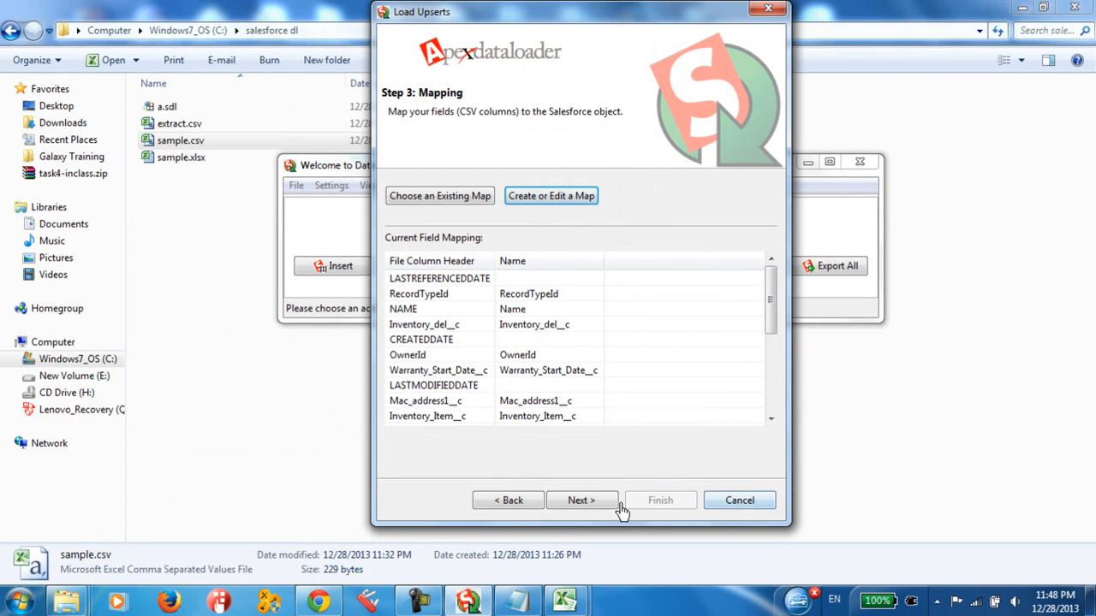
Step: Run the upsert with success and error files saved in C:\Users\Galaxy\Desktop, accept the warning, and close the completion message
left_click(596, 502)
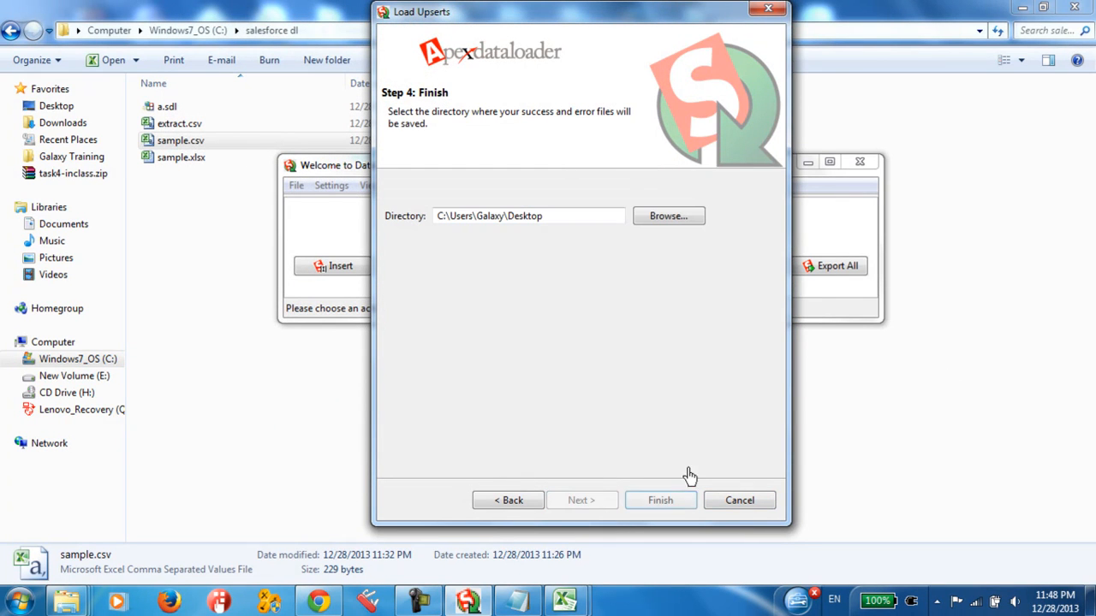
left_click(672, 498)
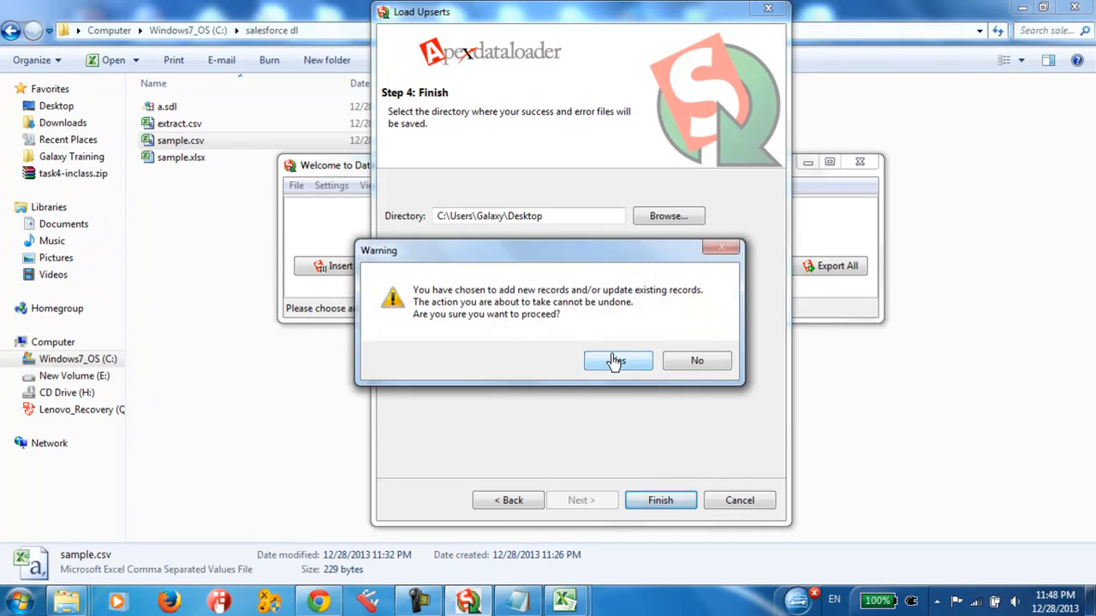
left_click(614, 360)
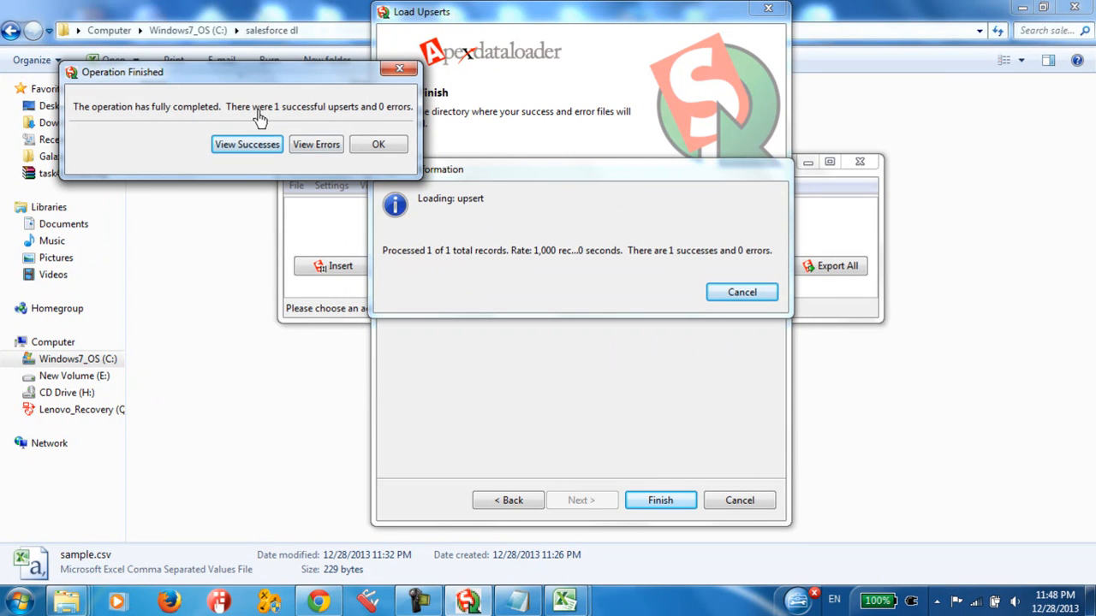
left_click(376, 143)
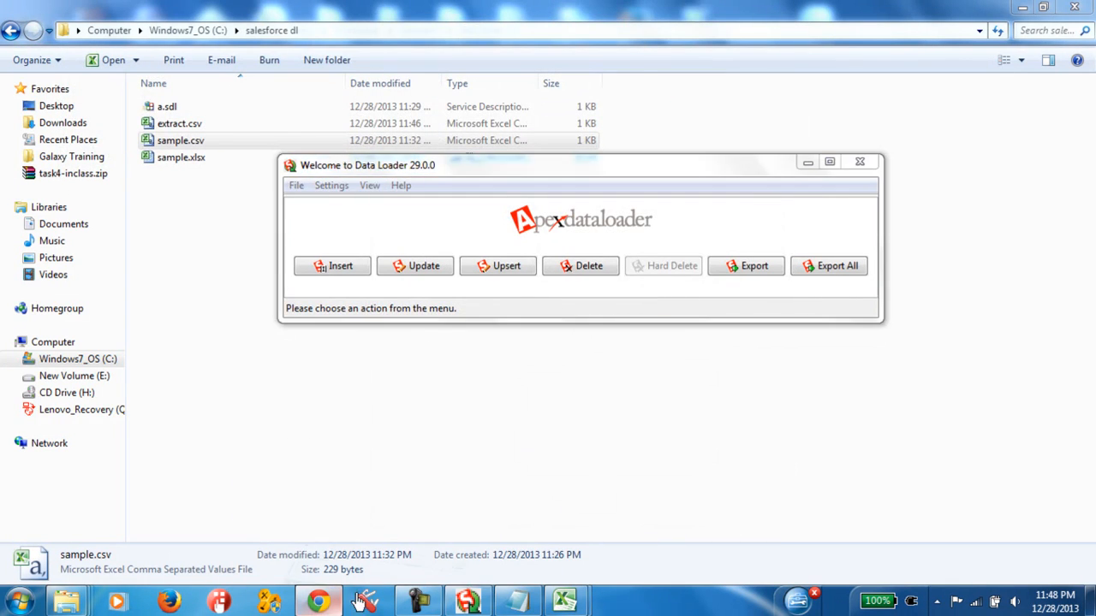
Step: Switch to Salesforce in Chrome, reload the Inventory Item Serial record, and check its serial name and Inventory Item values
left_click(321, 603)
right_click(458, 239)
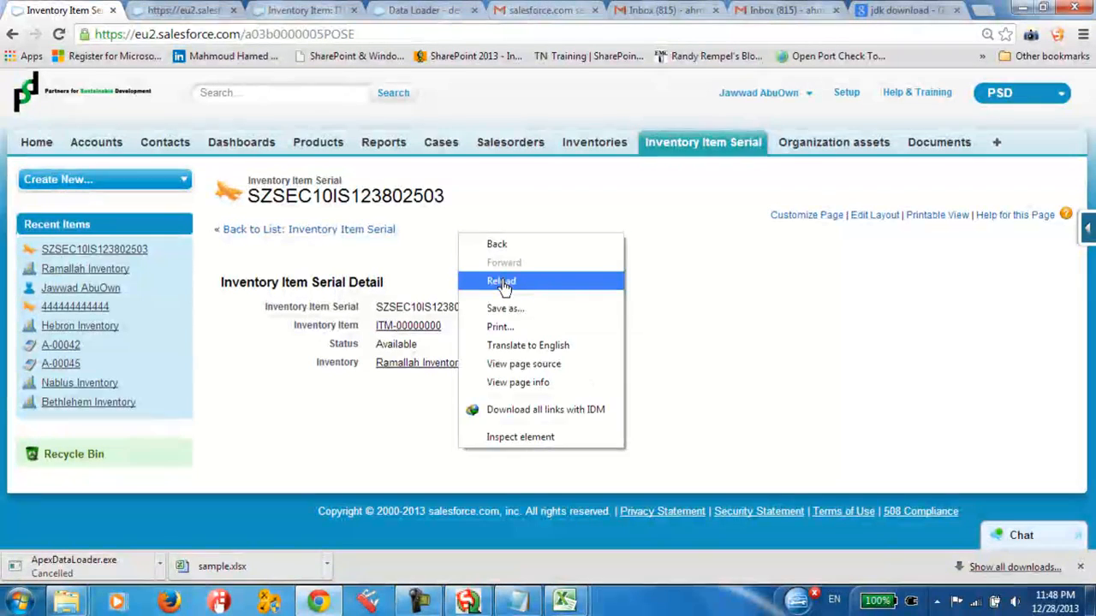
left_click(484, 281)
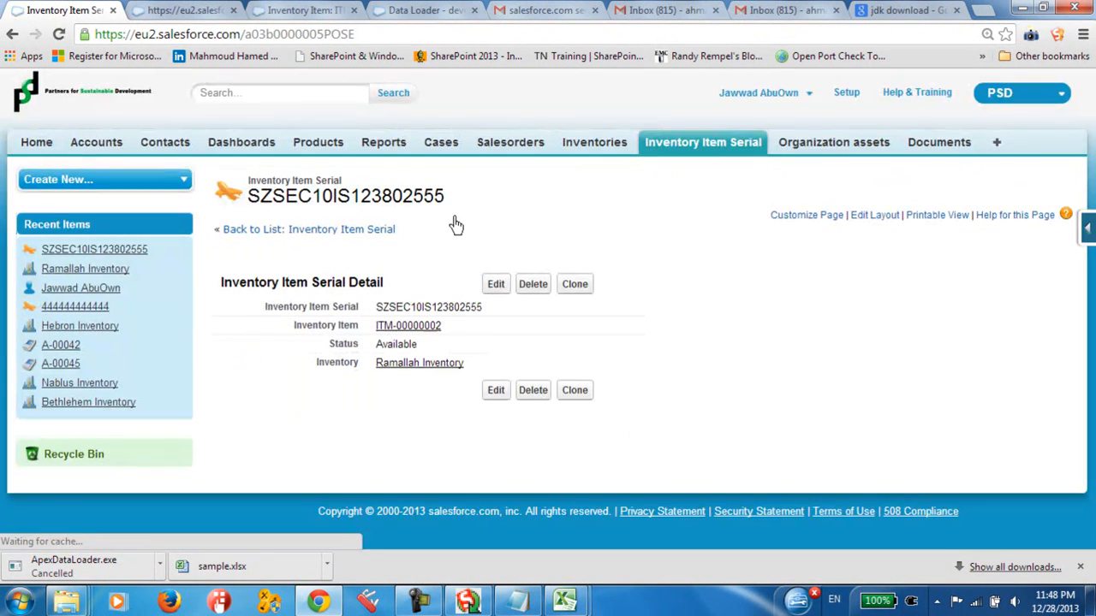
left_click_drag(494, 310, 351, 307)
left_click_drag(448, 310, 487, 318)
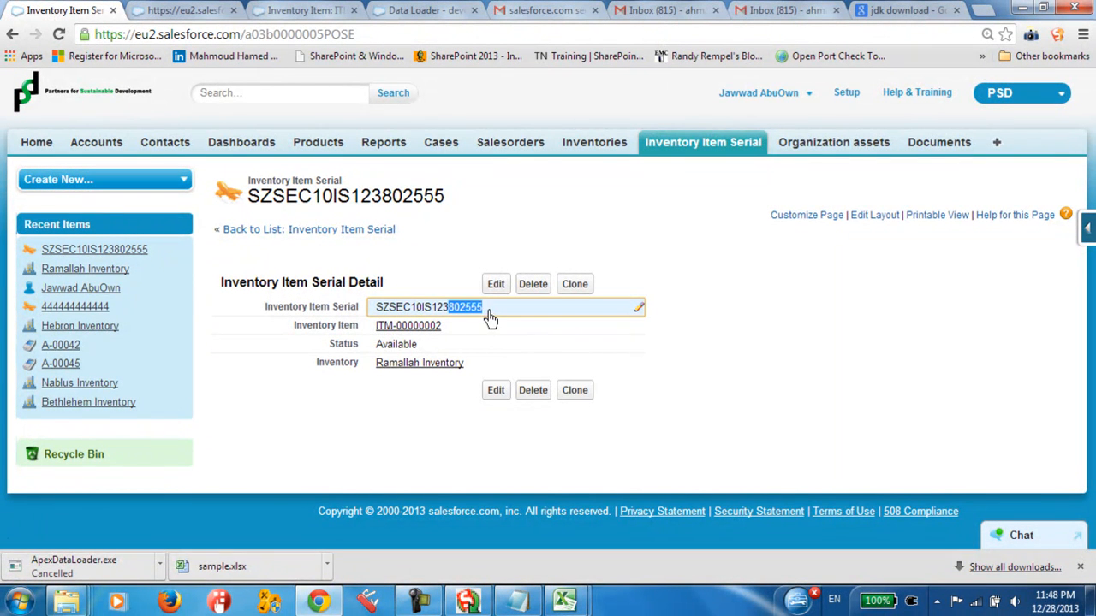
left_click_drag(322, 325, 344, 327)
left_click(457, 328)
left_click_drag(457, 330, 412, 331)
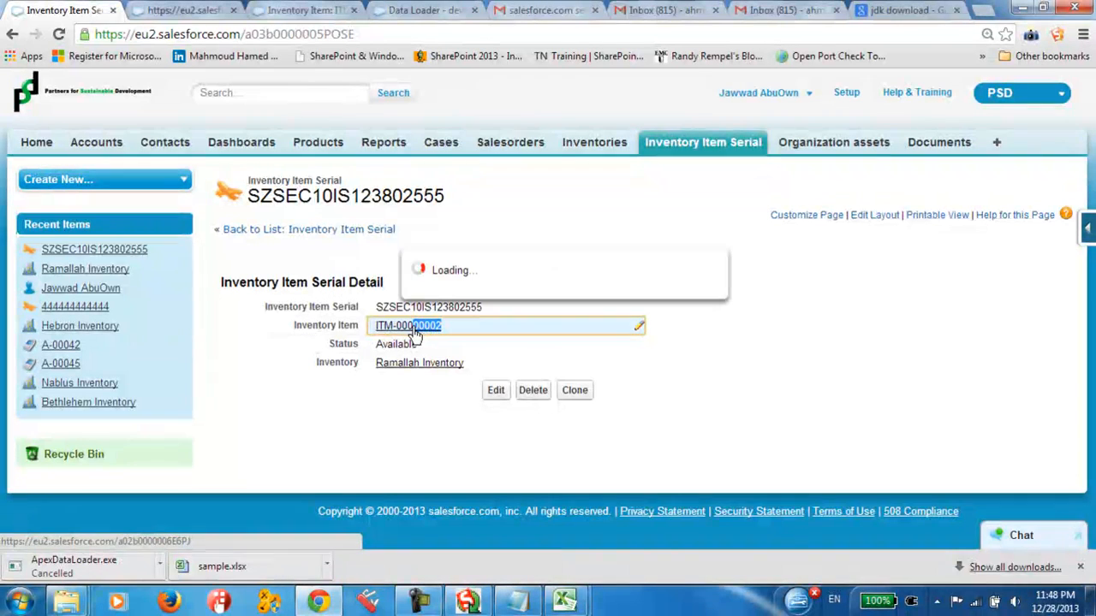
left_click(511, 333)
Step: Reopen the SZSEC10IS123802555 record from the recent Inventory Item Serial list and bring the Data Loader window in front of it
left_click(706, 152)
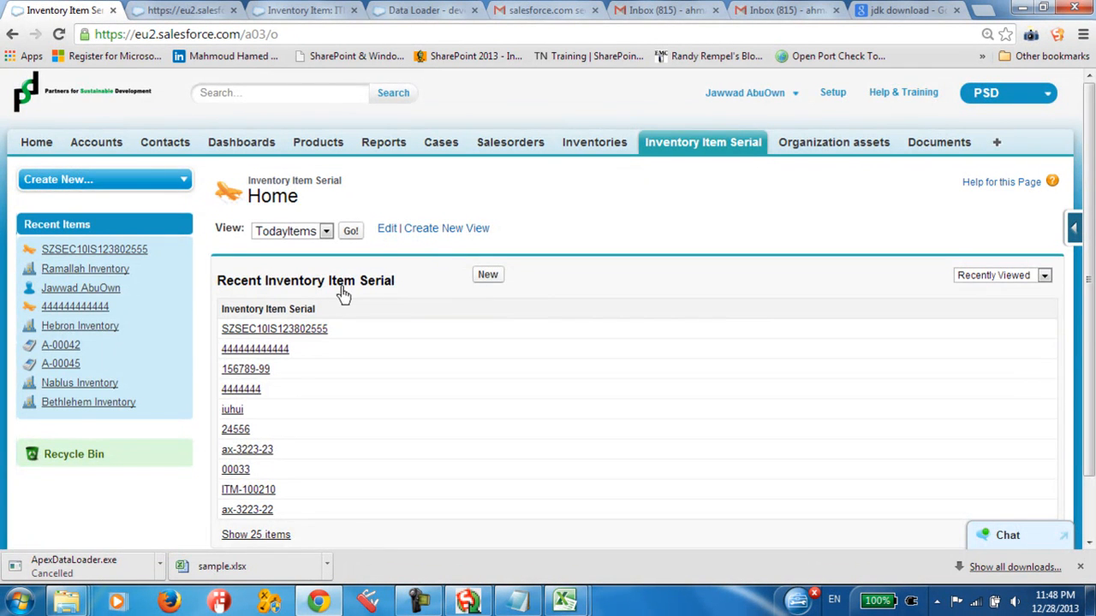
scroll(328, 354, "down", 2)
left_click(306, 264)
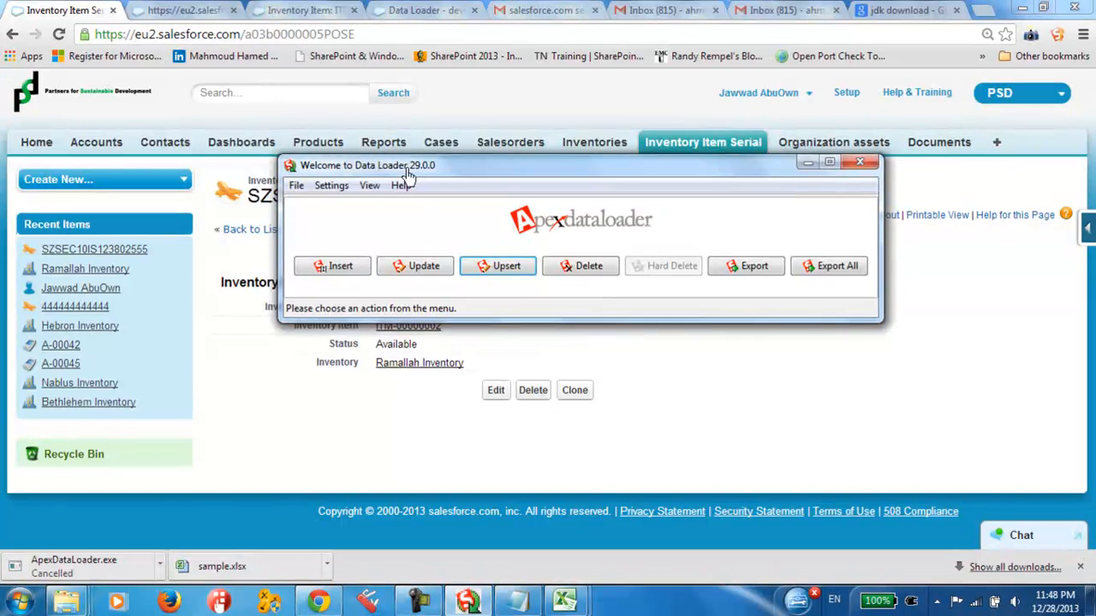
left_click_drag(409, 174, 287, 154)
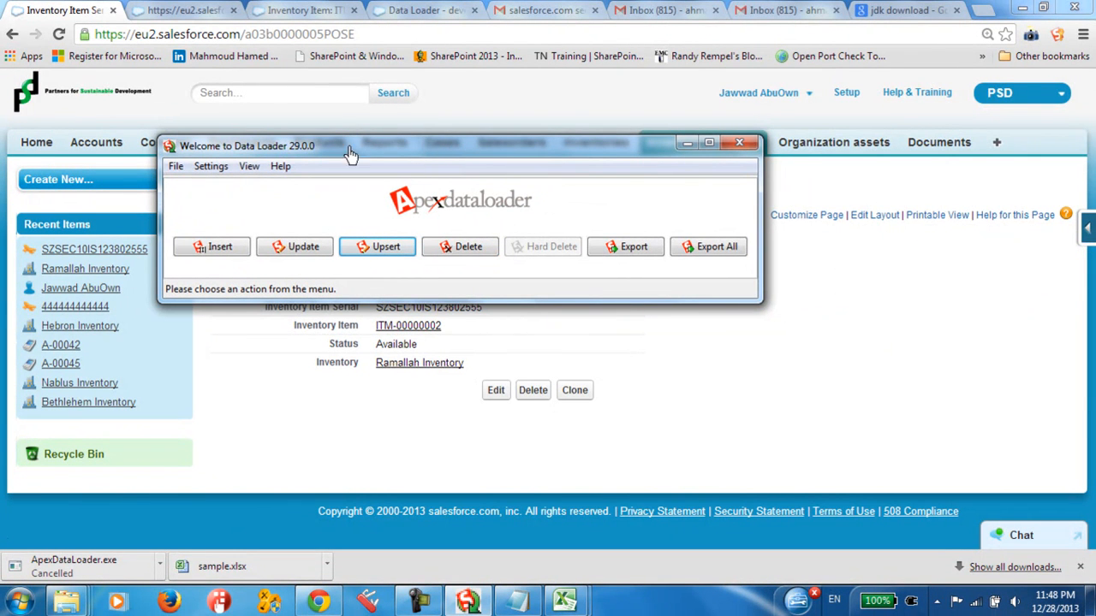